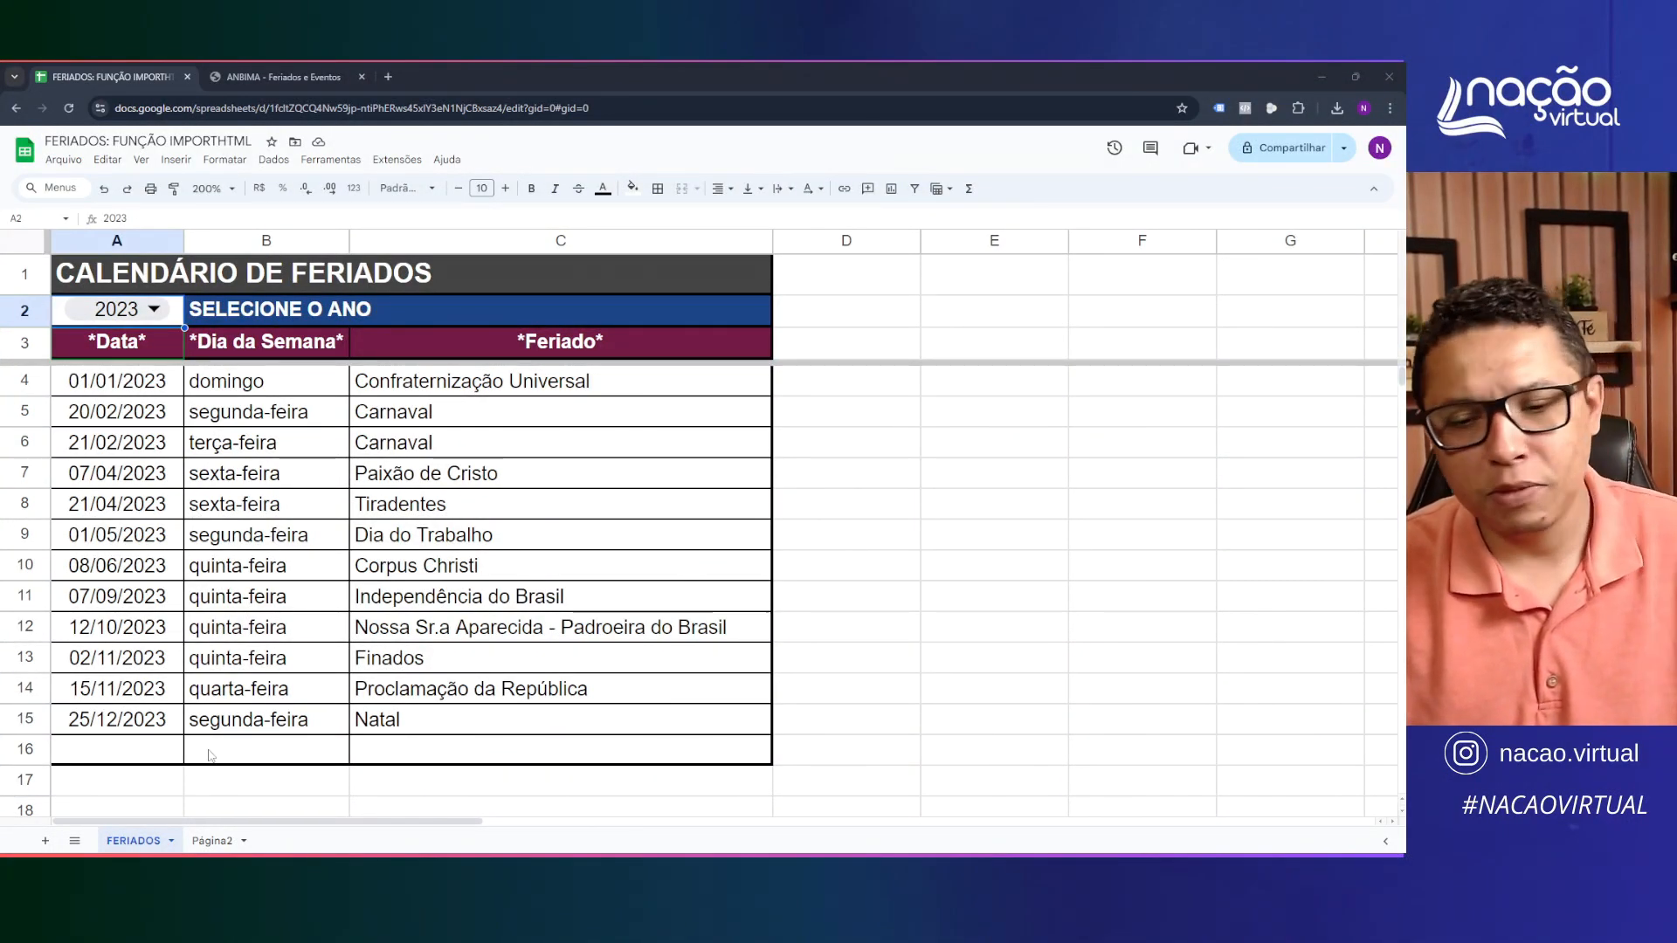
# Start an IMPORTHTML formula in cell A3 of the sheet Página2
pyautogui.click(211, 841)
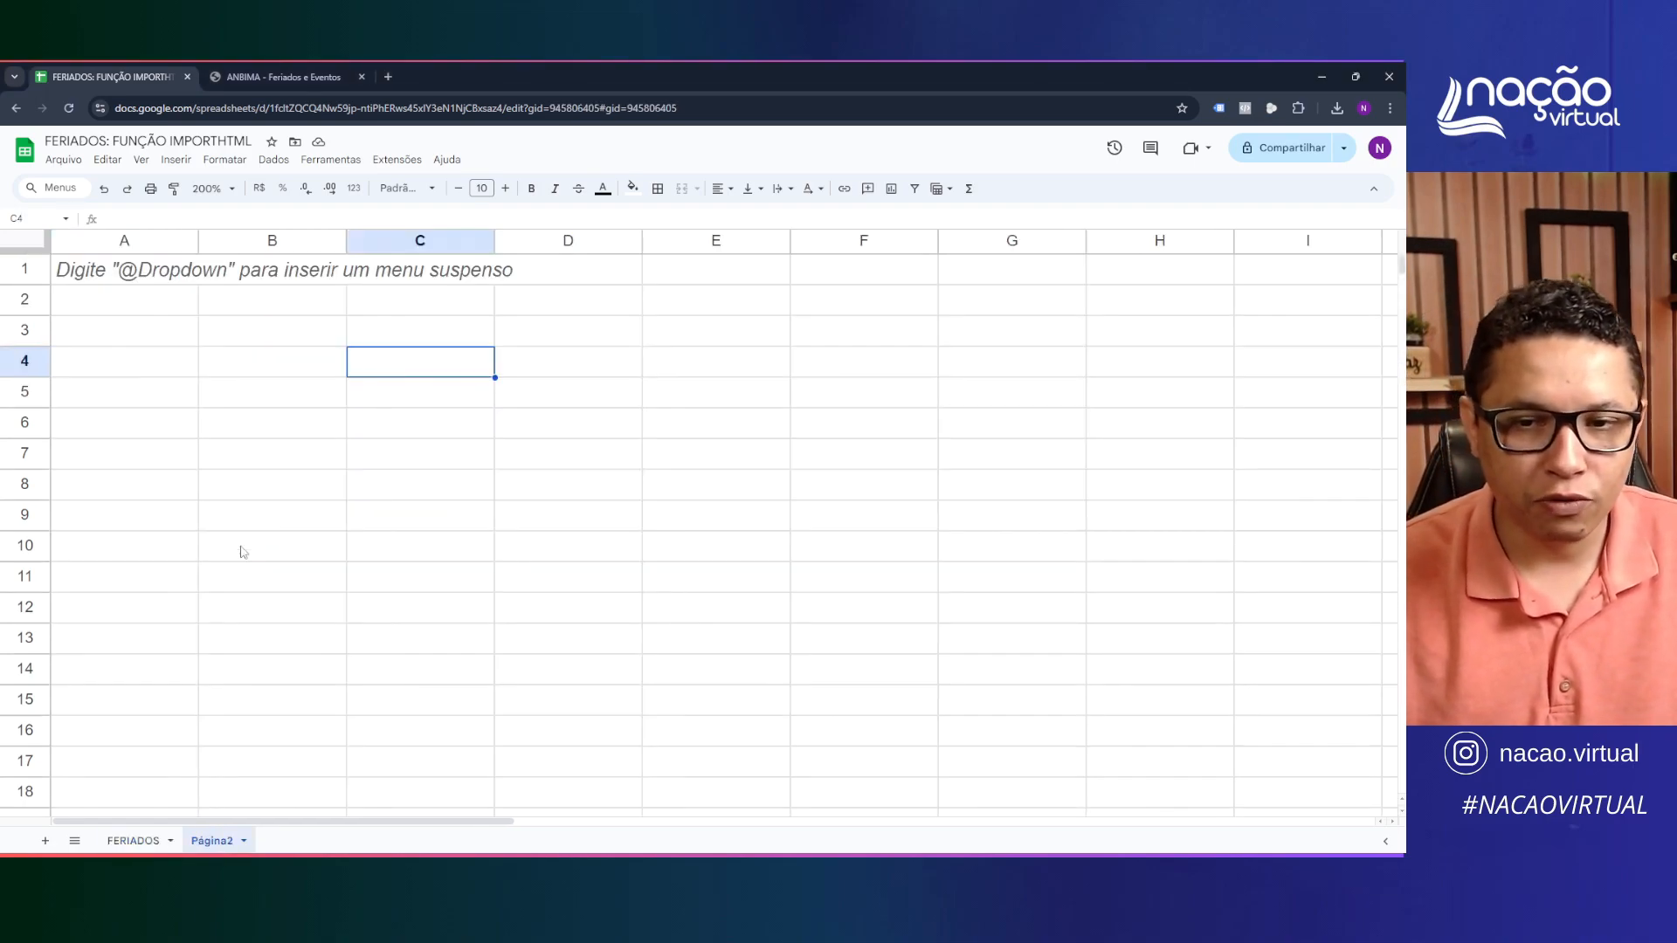
pyautogui.click(243, 552)
pyautogui.click(137, 334)
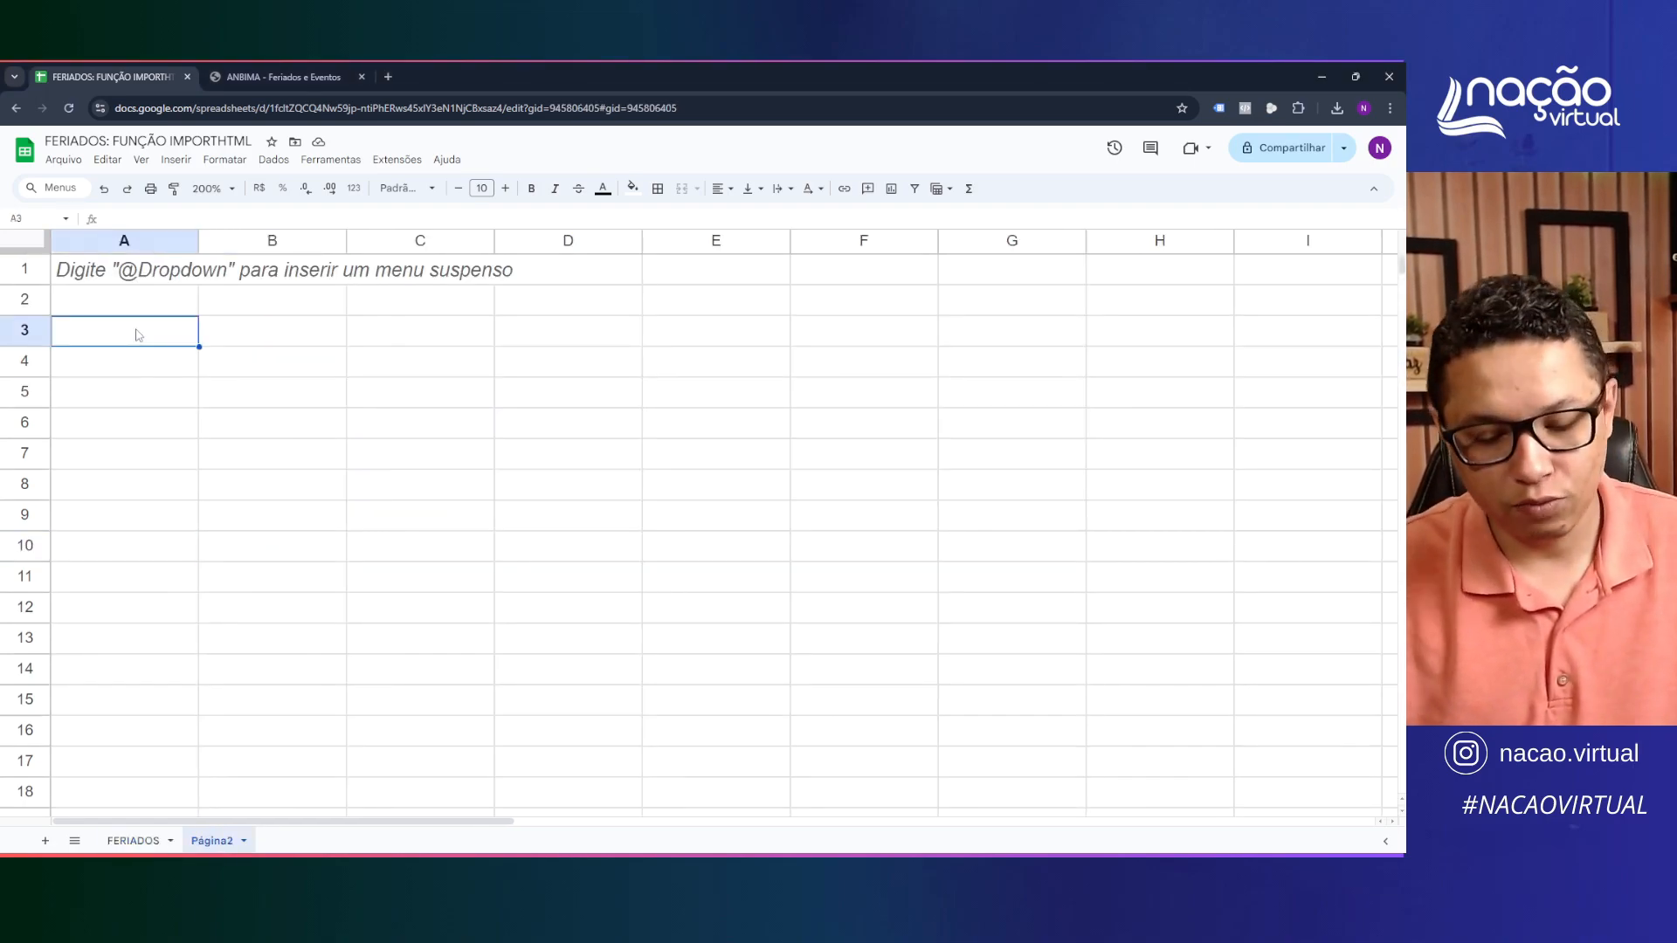
pyautogui.write('=import')
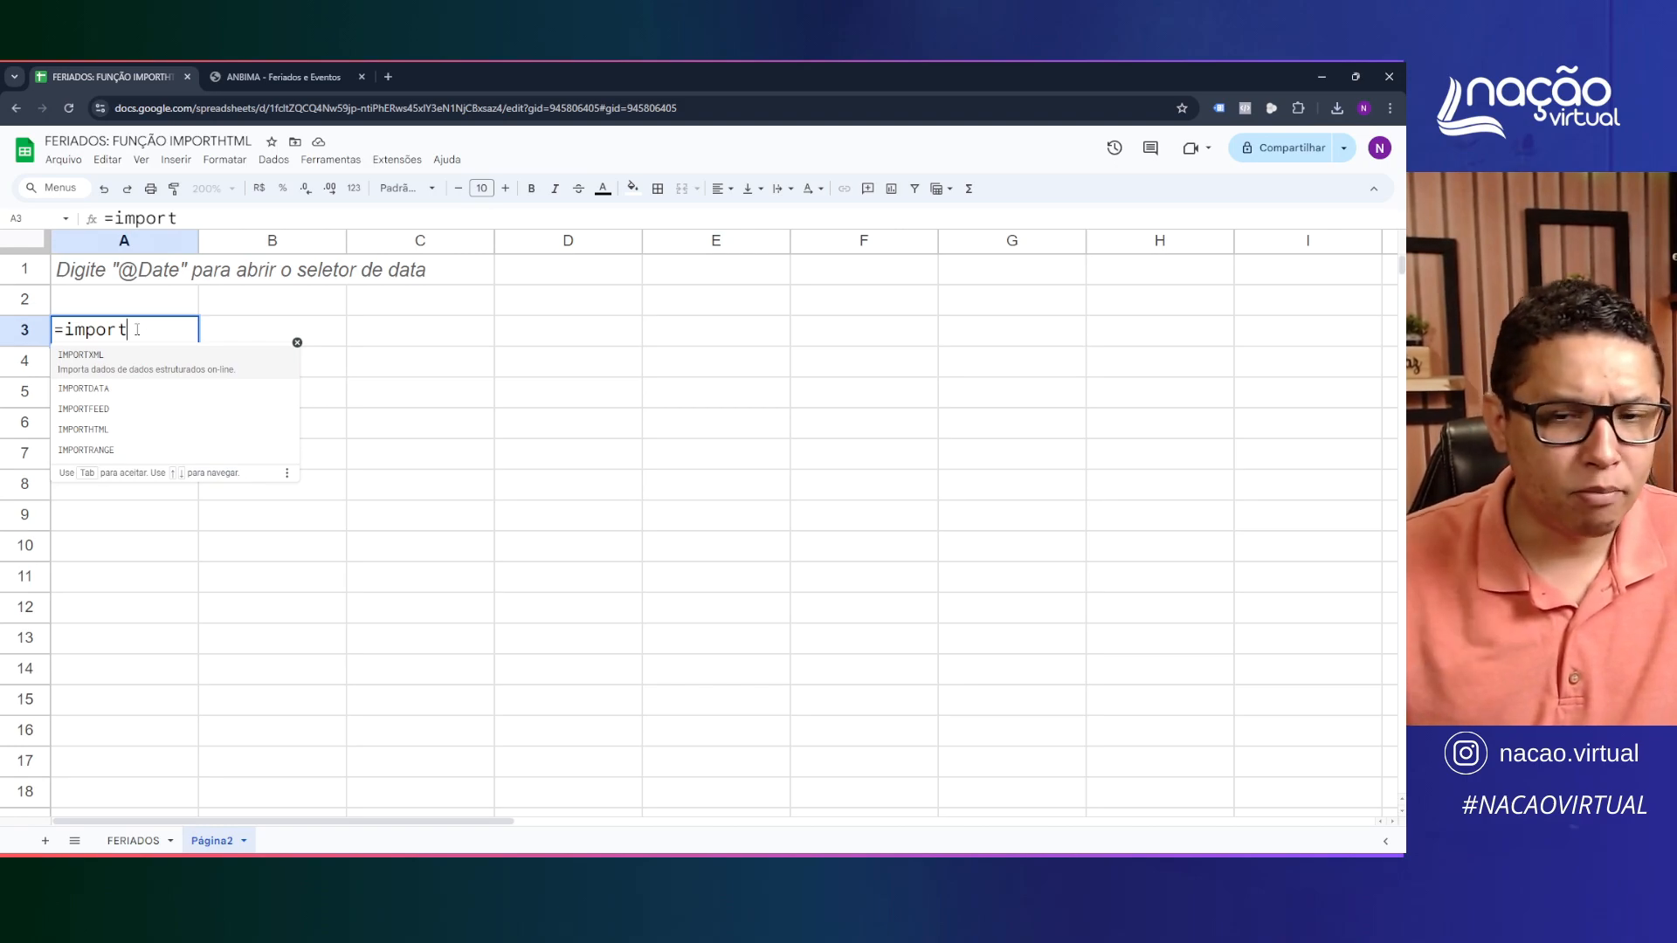
pyautogui.press('Down')
pyautogui.press('Down')
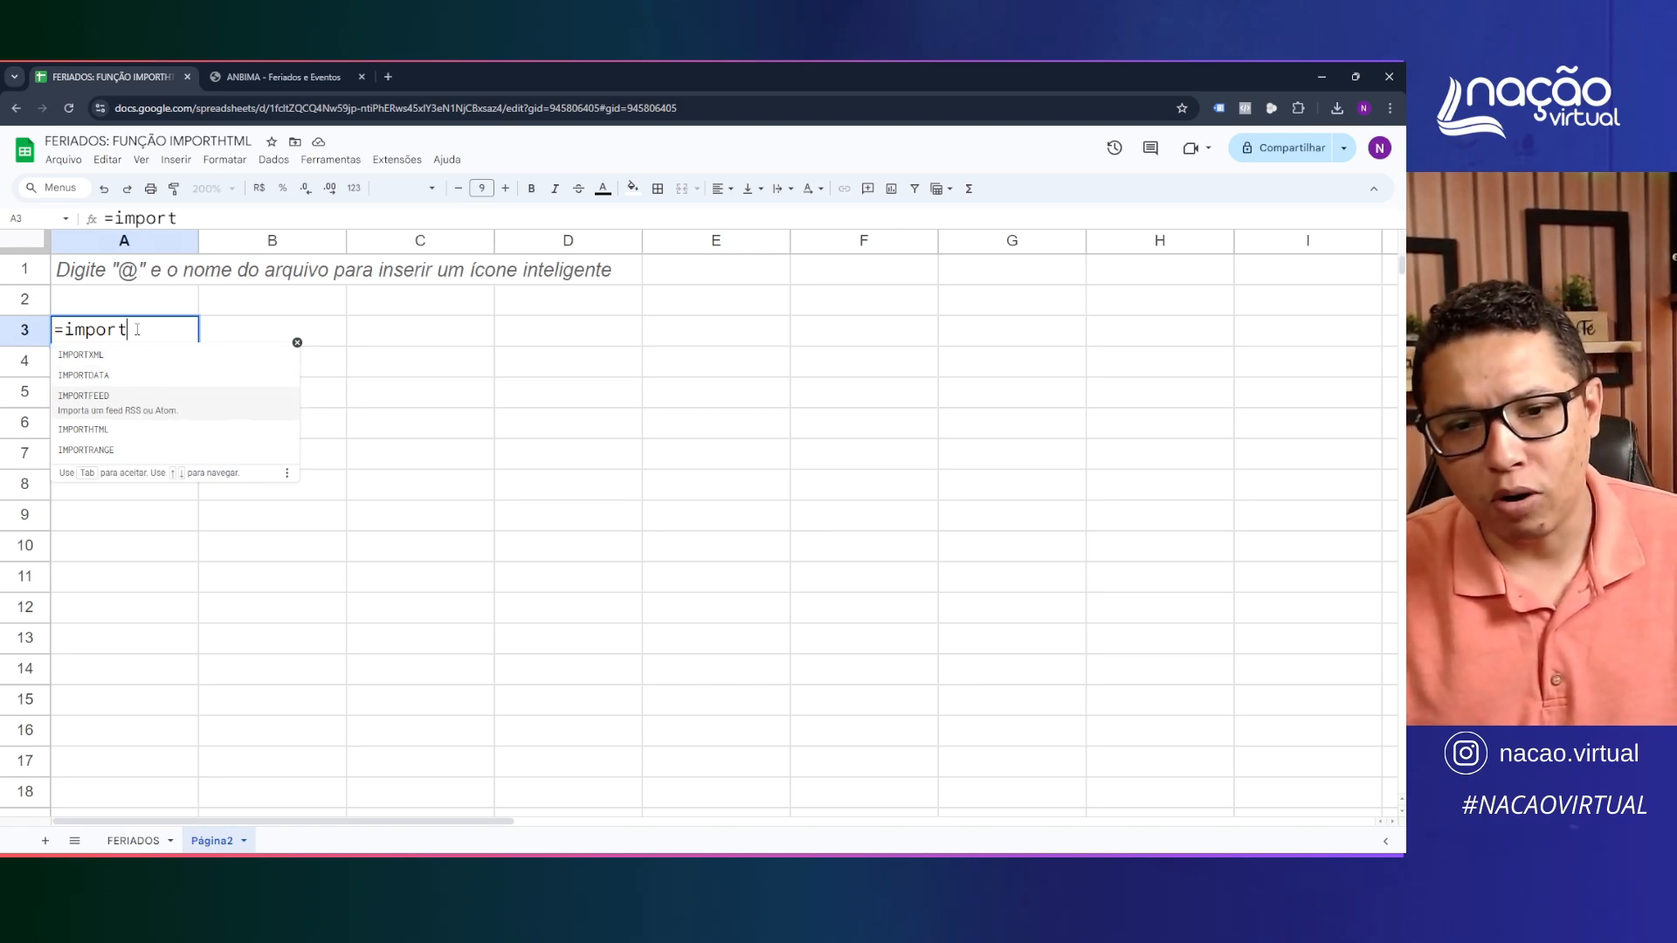
pyautogui.press('Down')
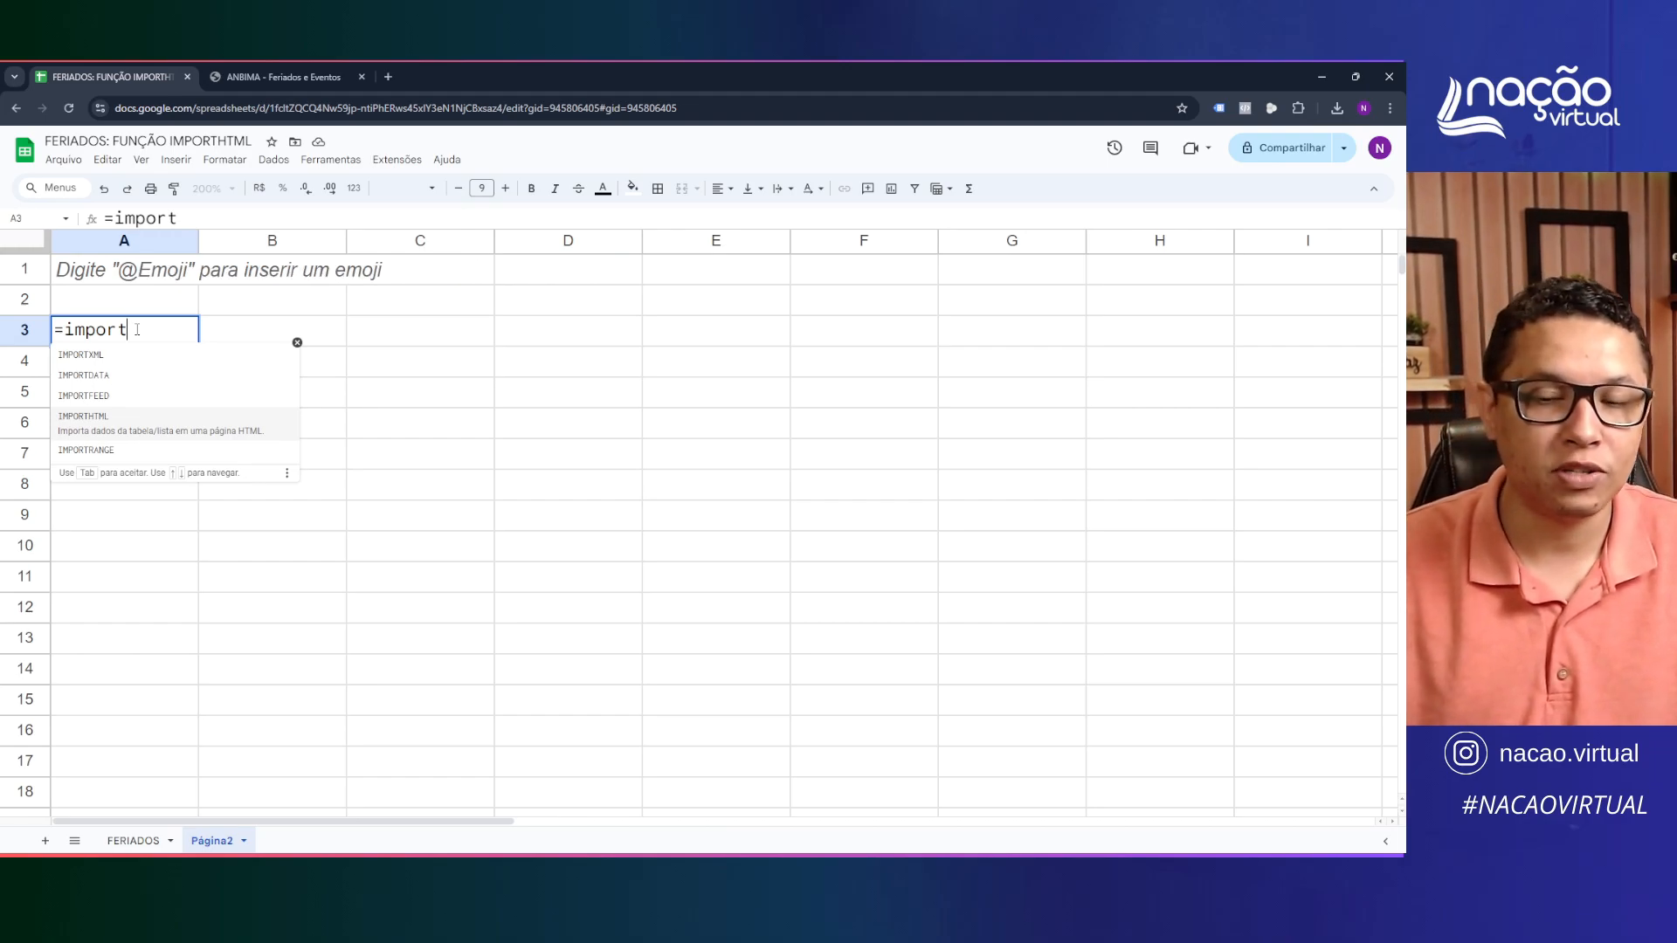
pyautogui.press('Tab')
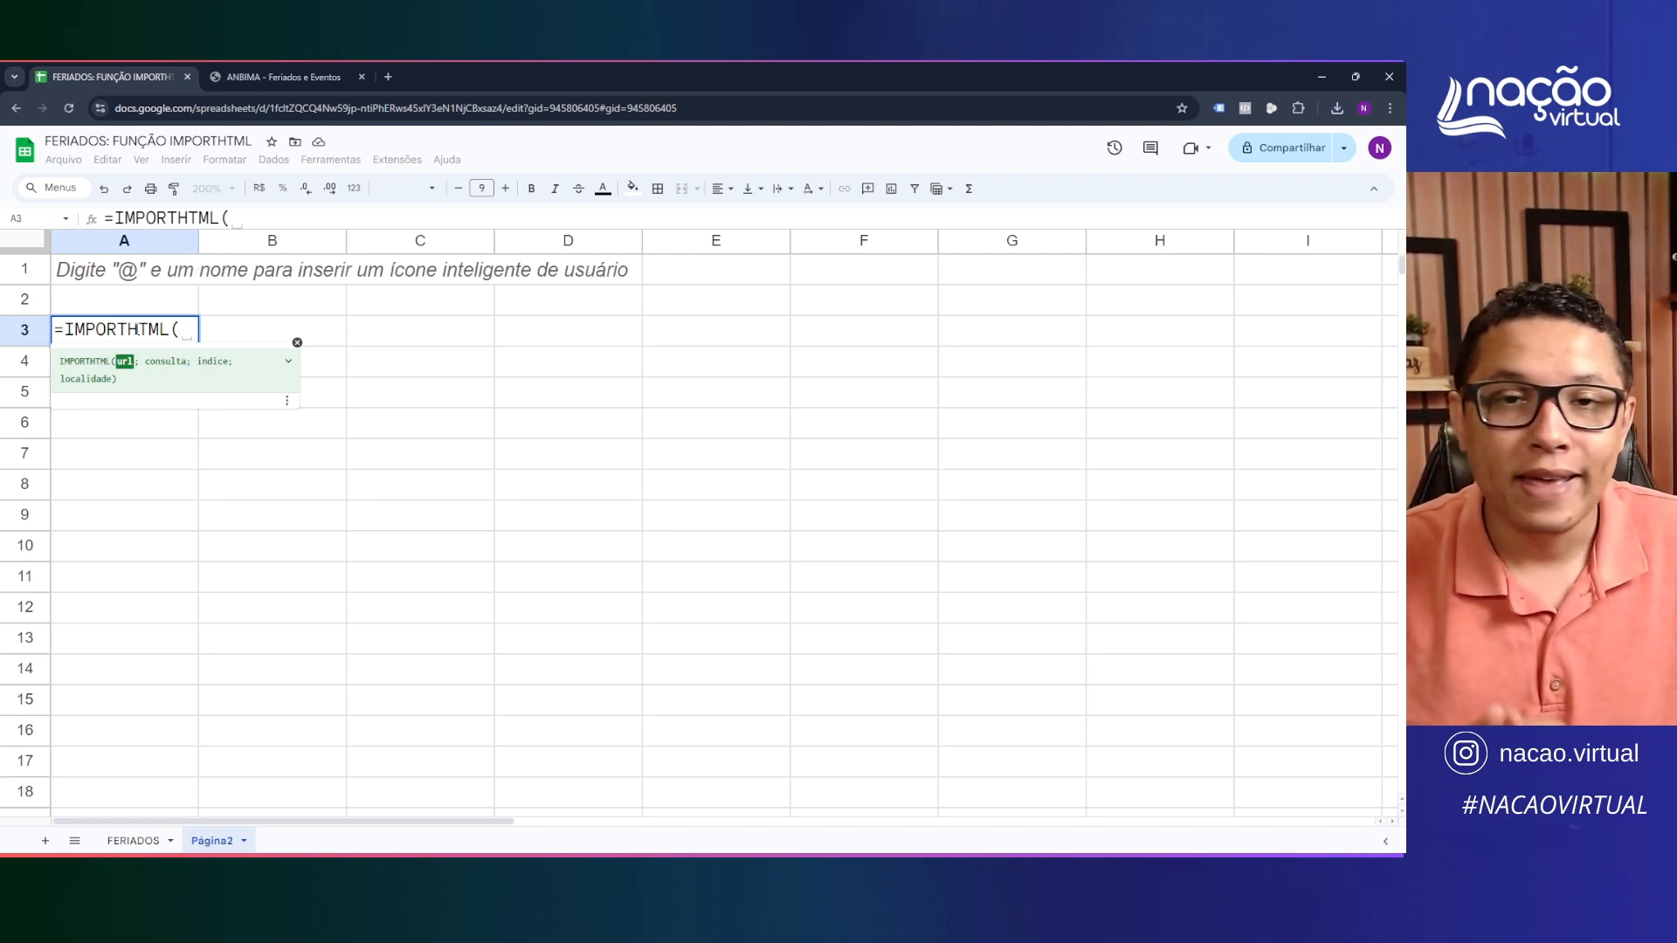
pyautogui.write('"')
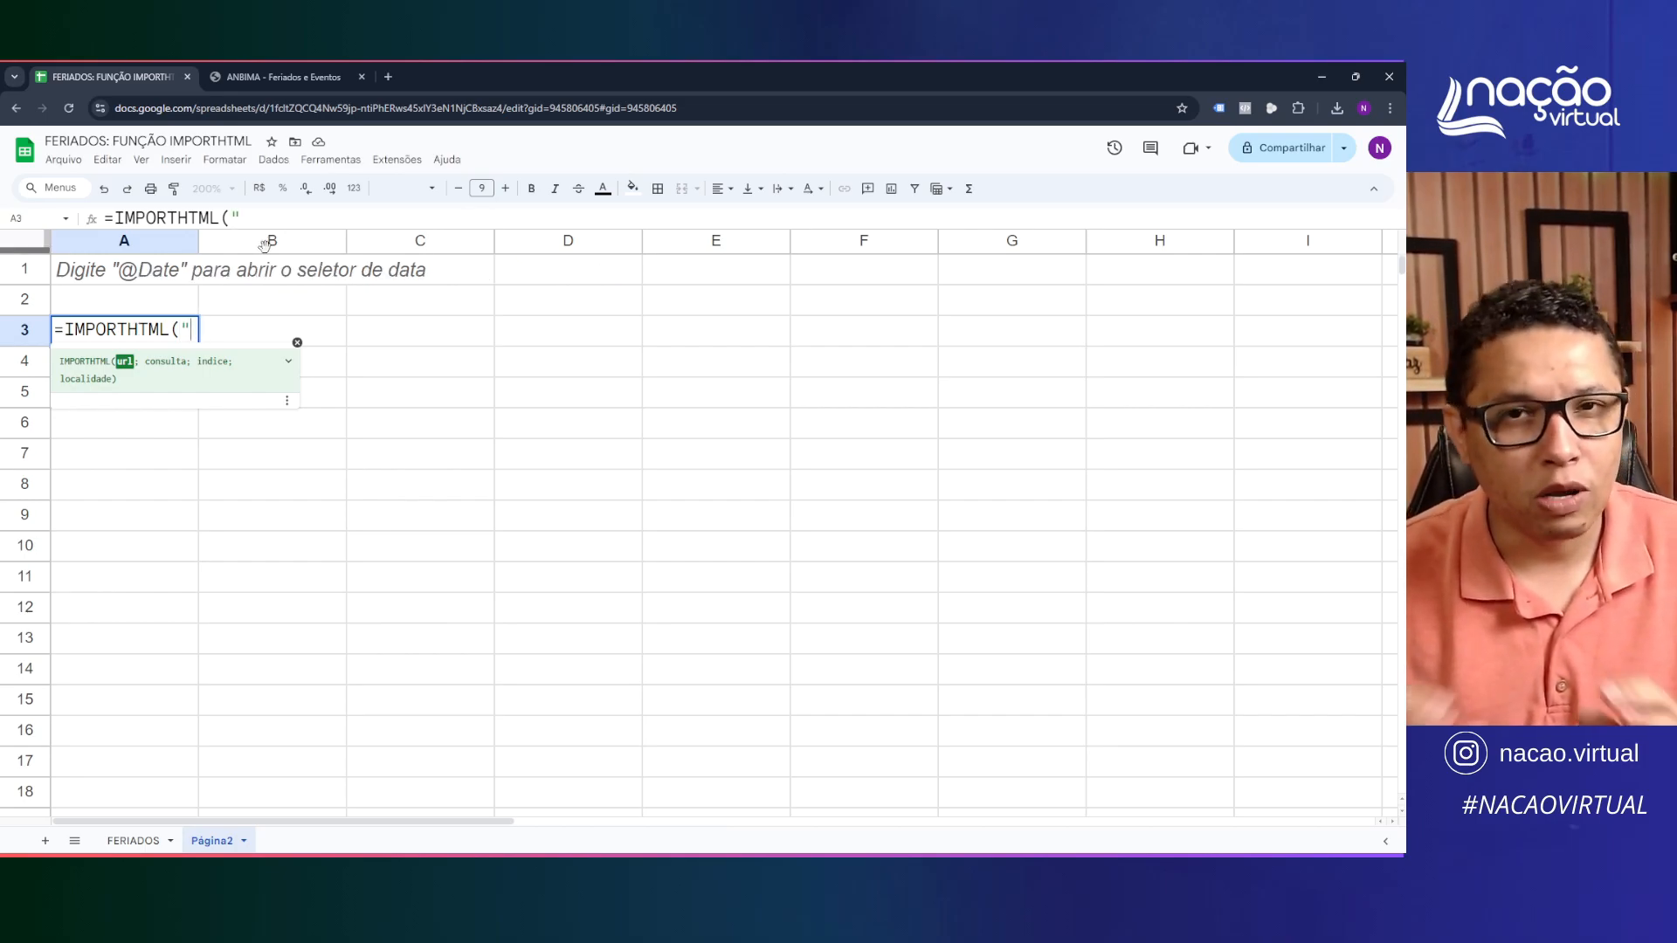
pyautogui.click(298, 63)
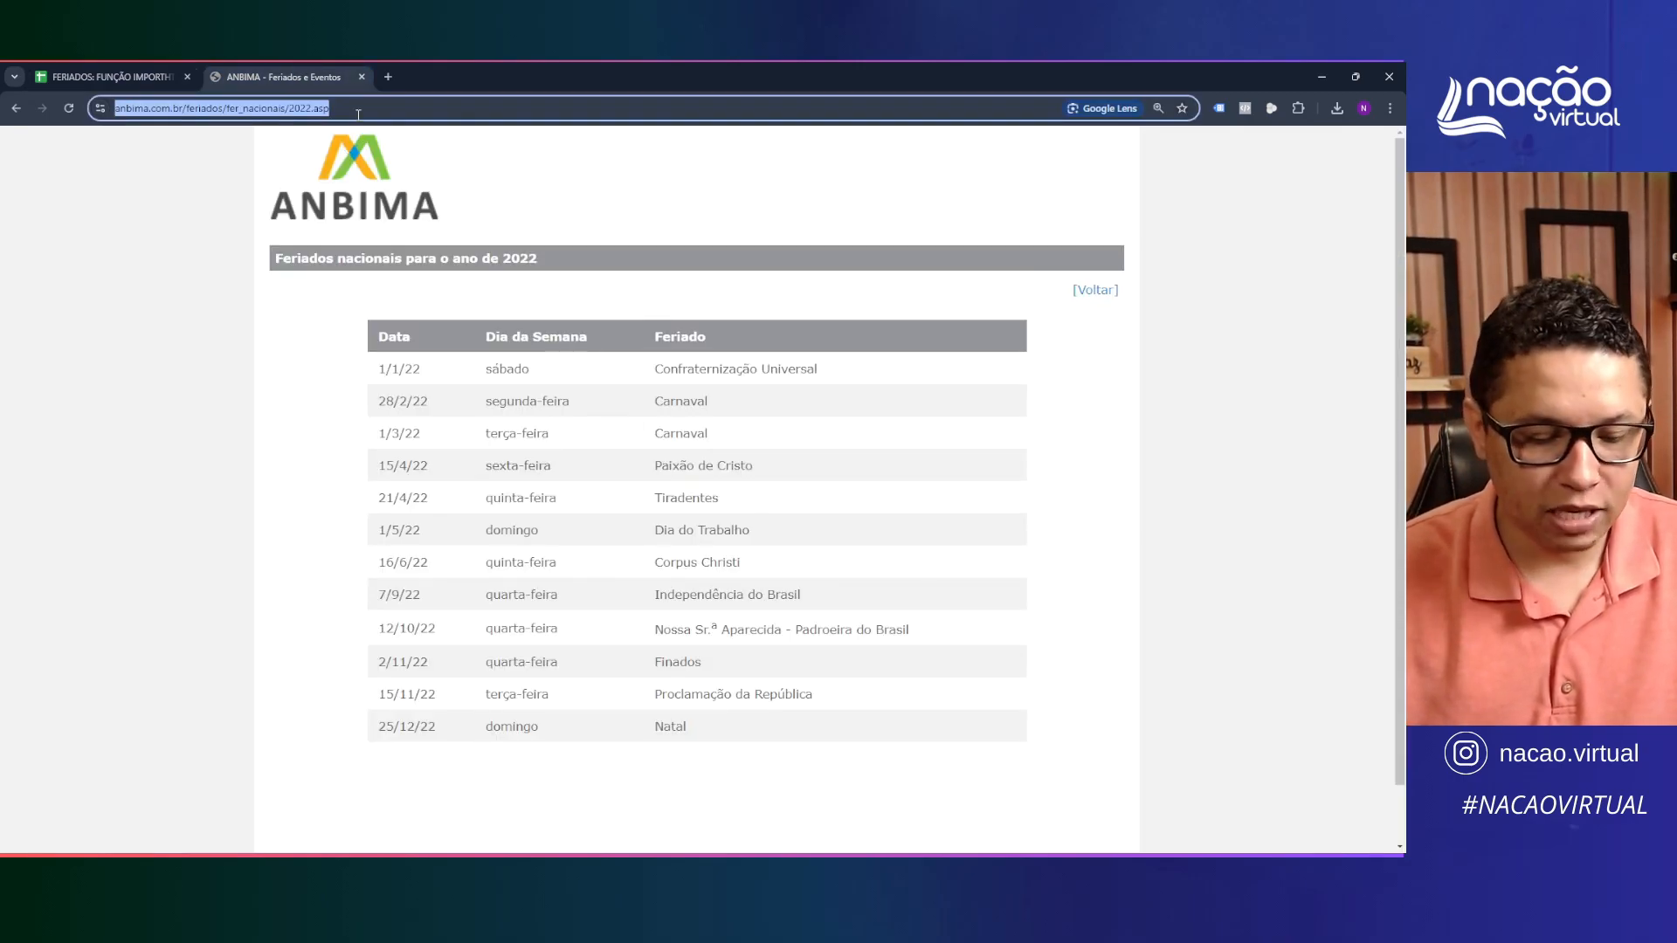
pyautogui.click(112, 75)
pyautogui.write('https://www.anbima.com.br/feriados/fer_nacionais/2022.asp')
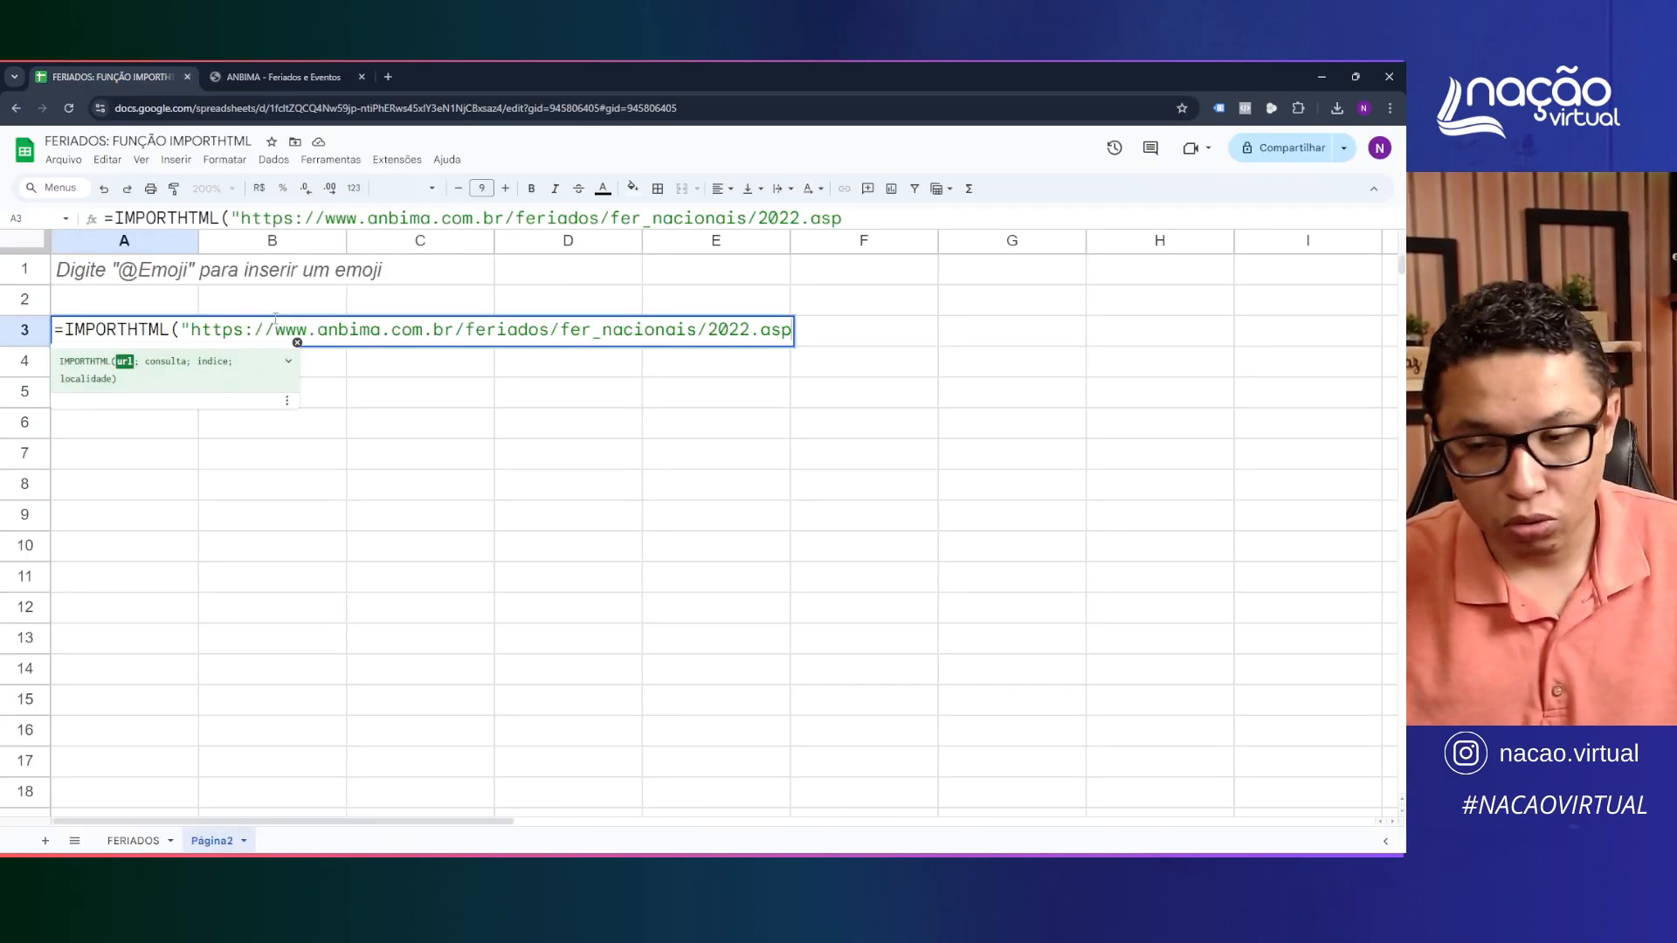
pyautogui.write('"')
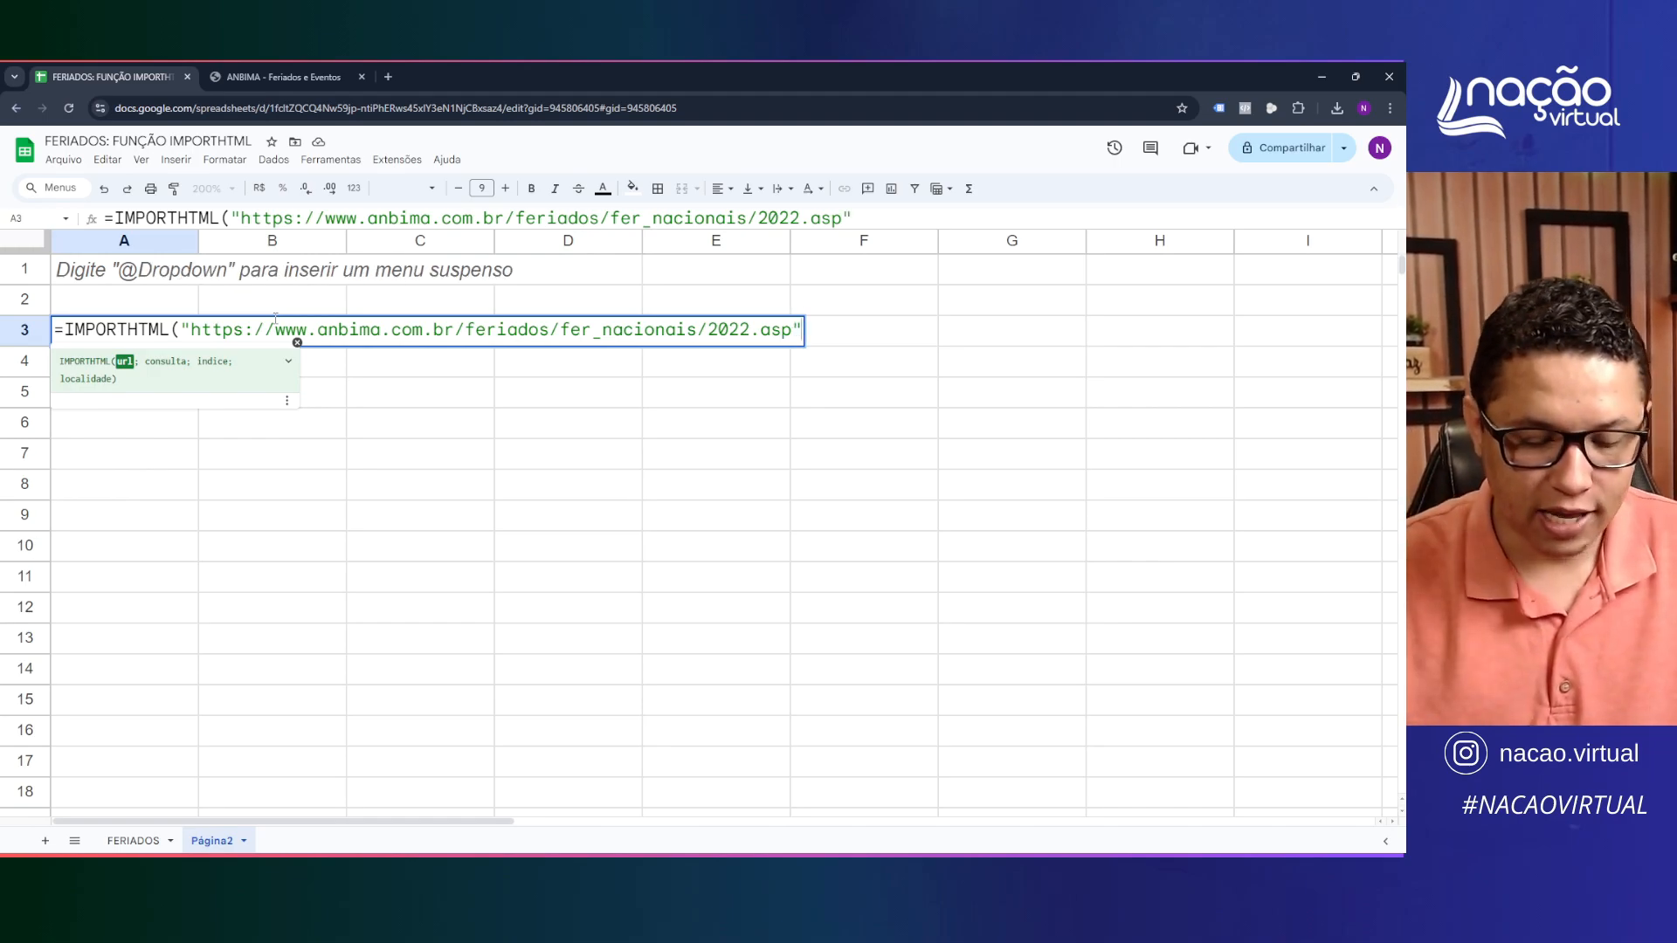
pyautogui.write(';')
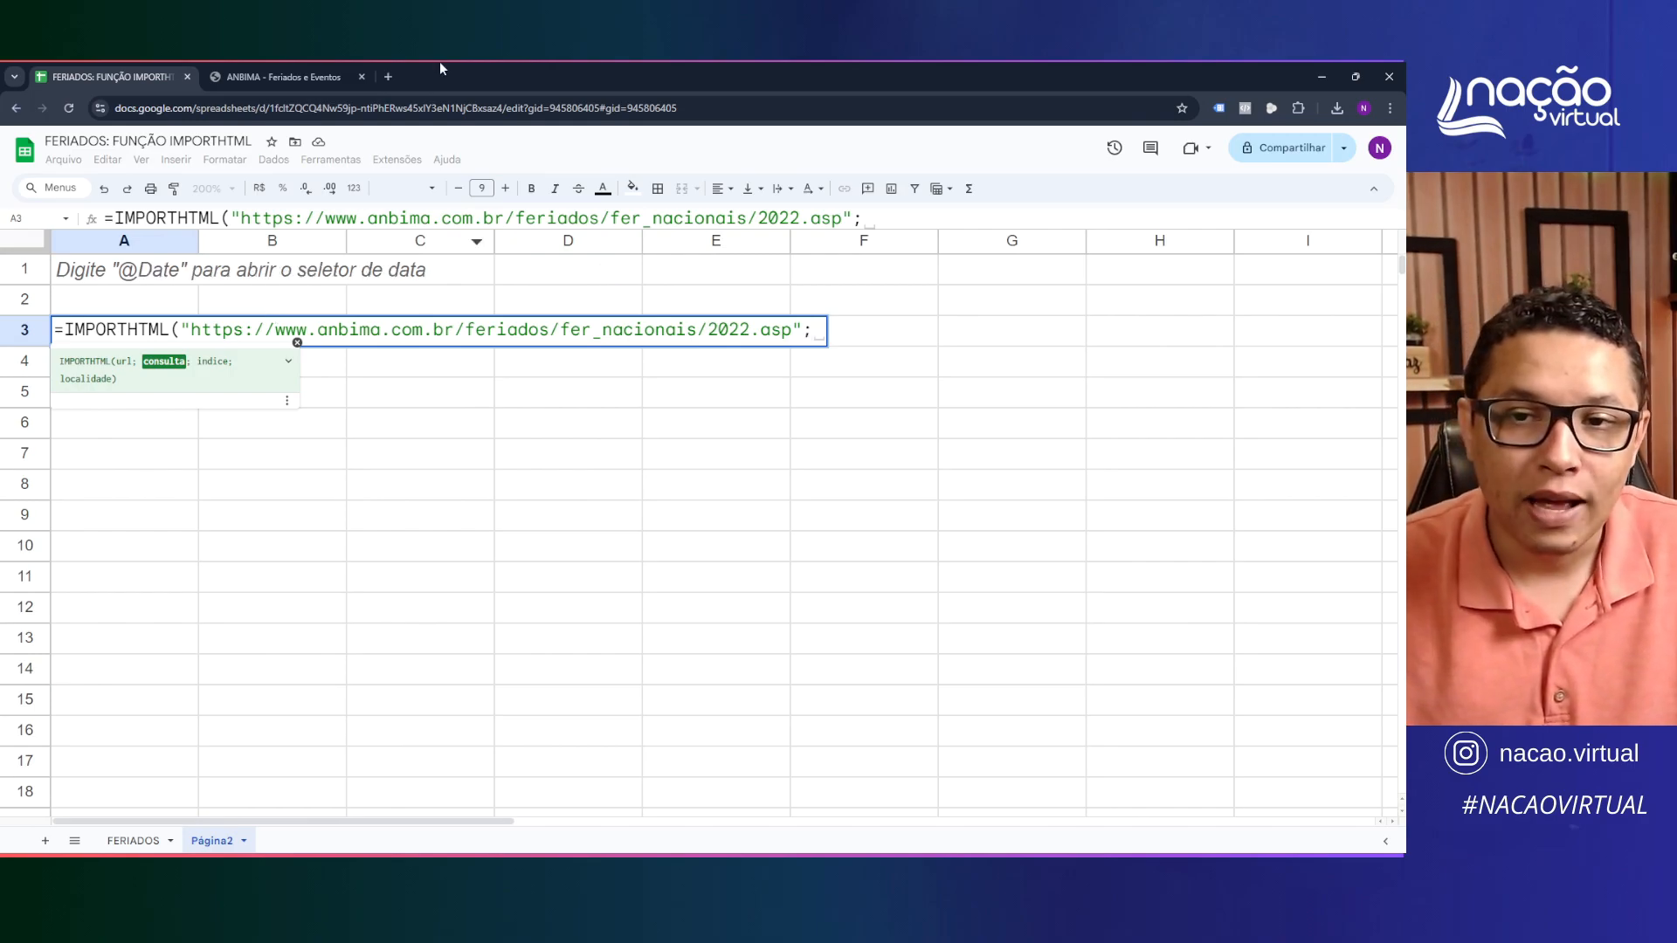
# Complete the IMPORTHTML formula in A3 with the query "table" and the index 1
pyautogui.click(281, 77)
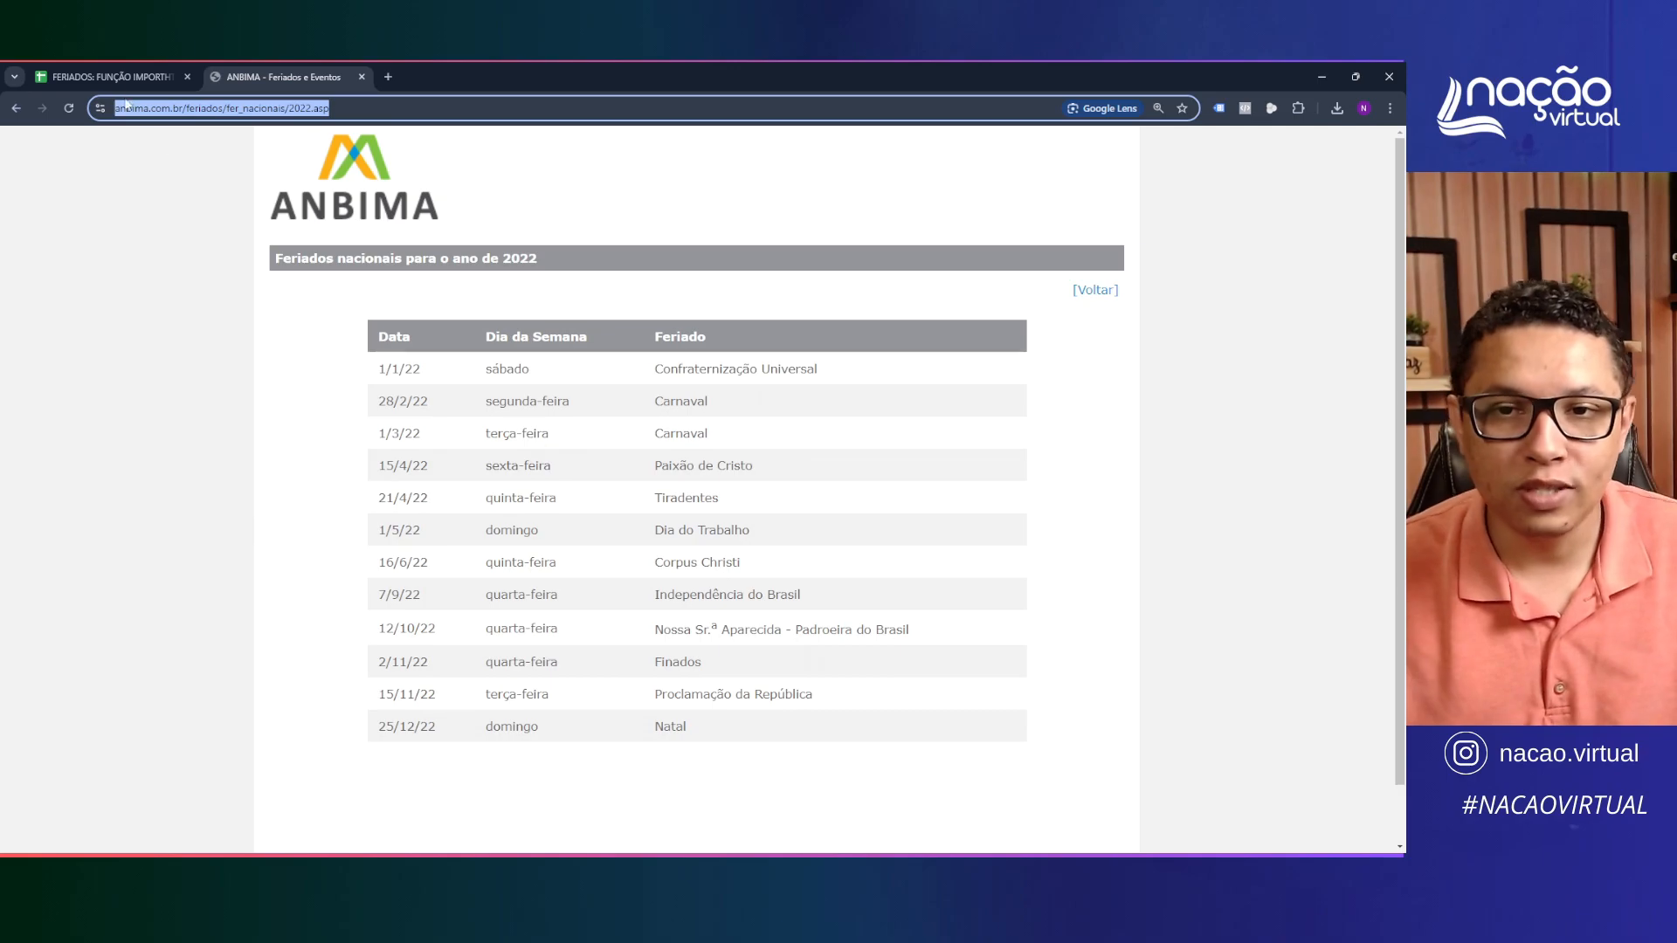
pyautogui.click(108, 68)
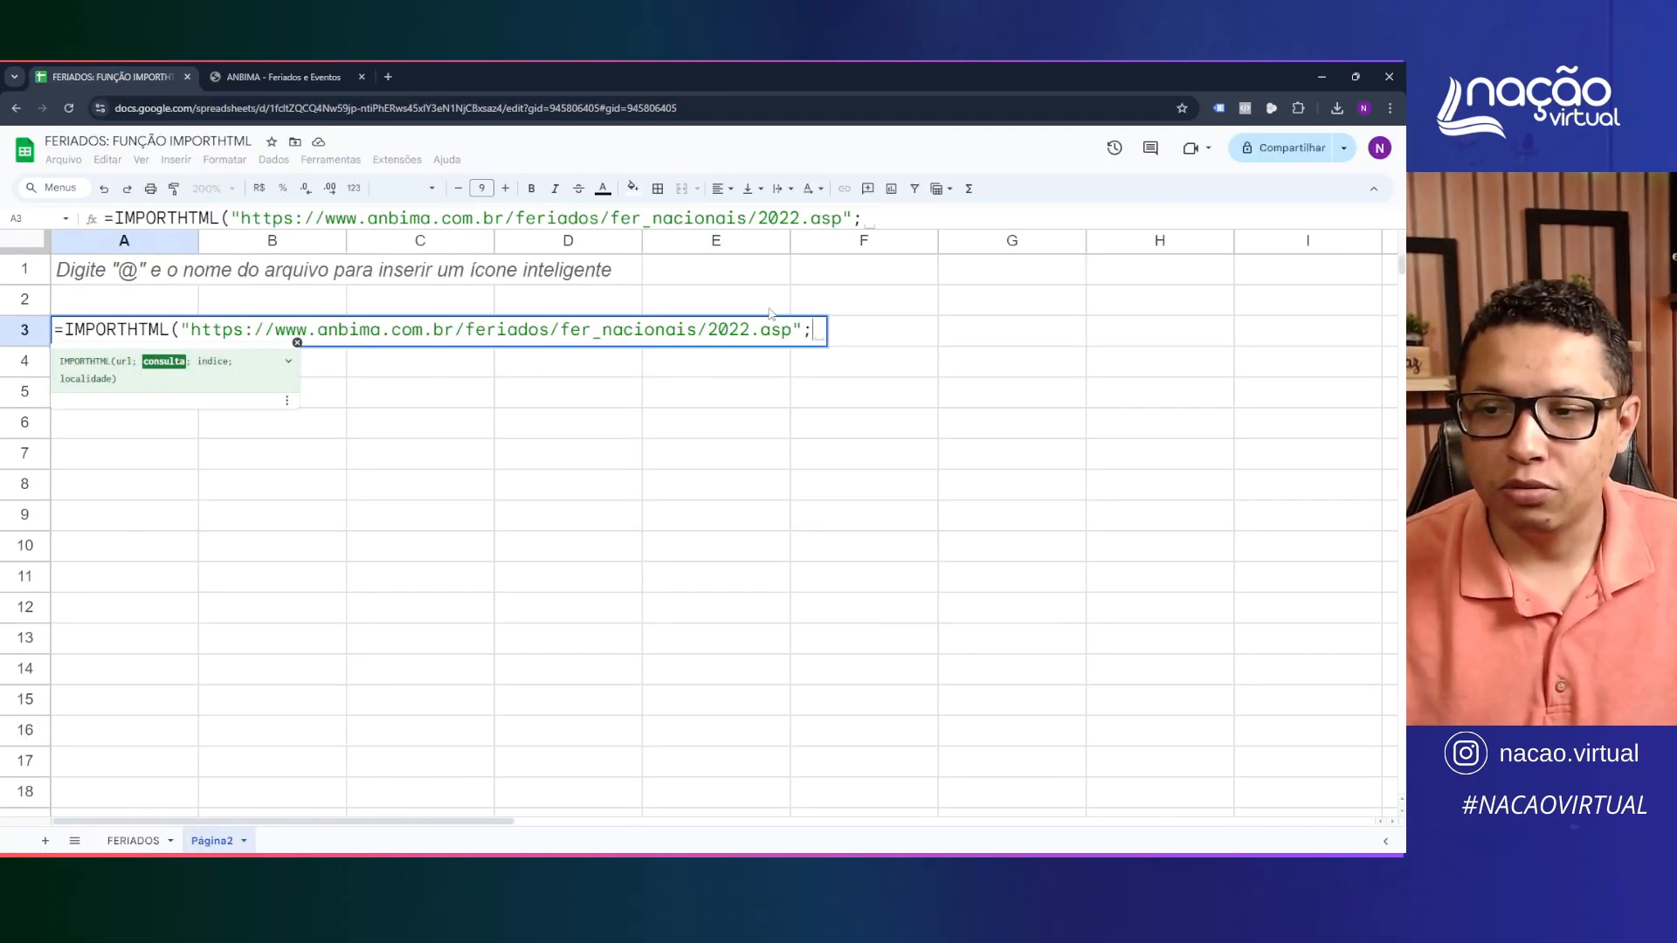
pyautogui.write('"')
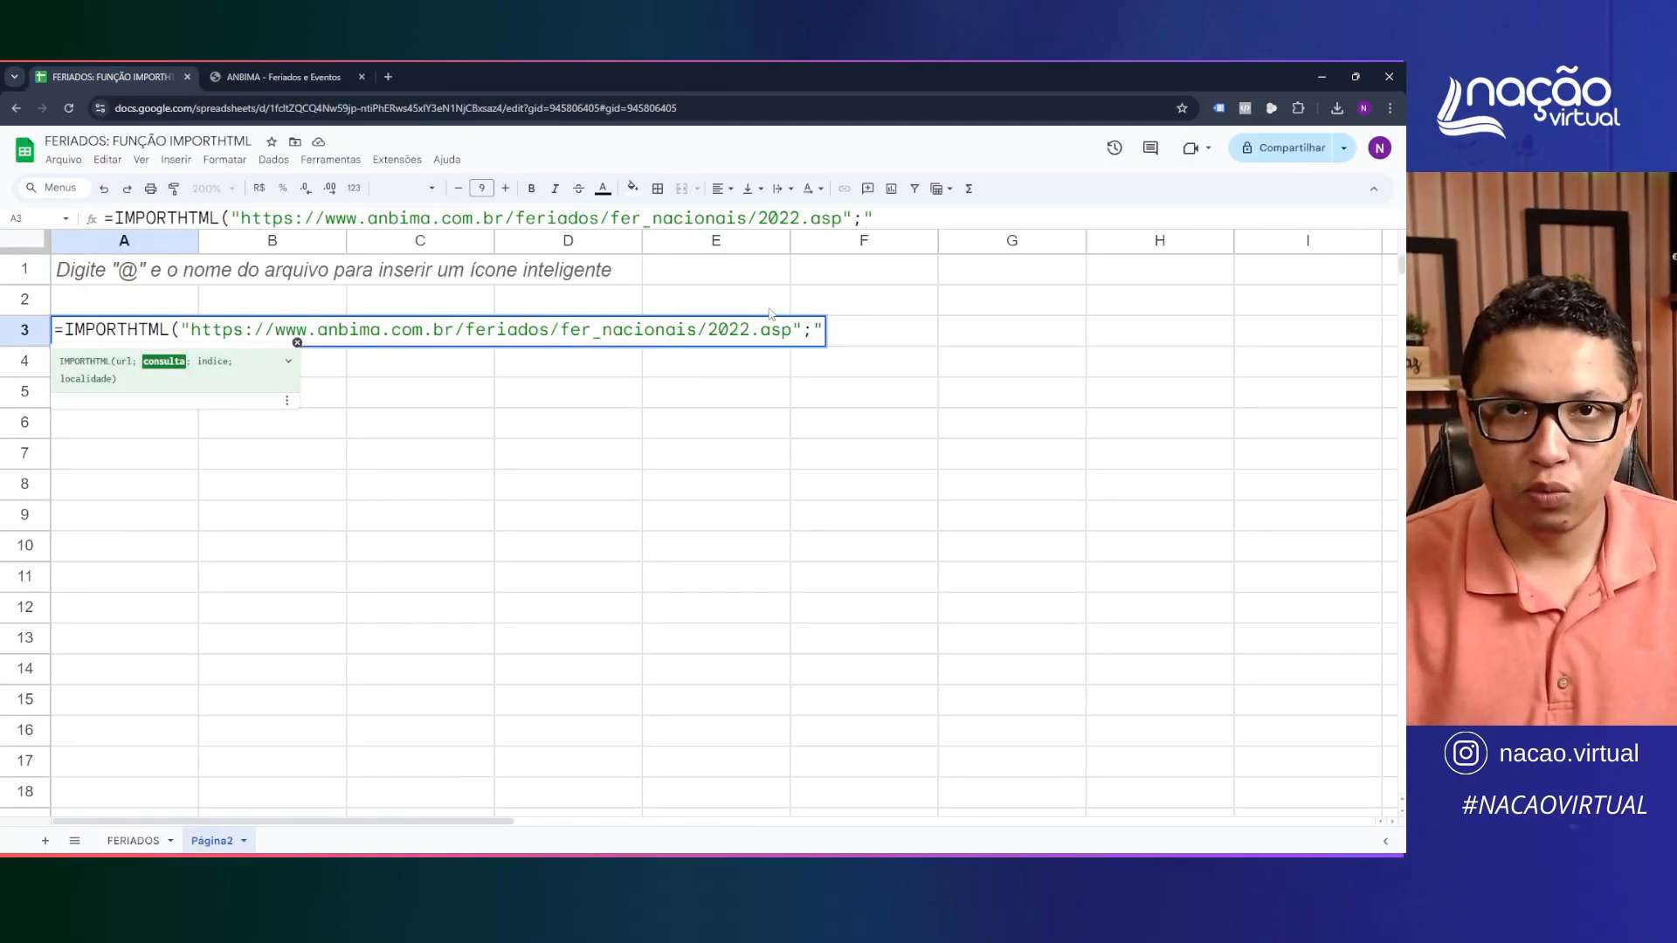
pyautogui.write('table')
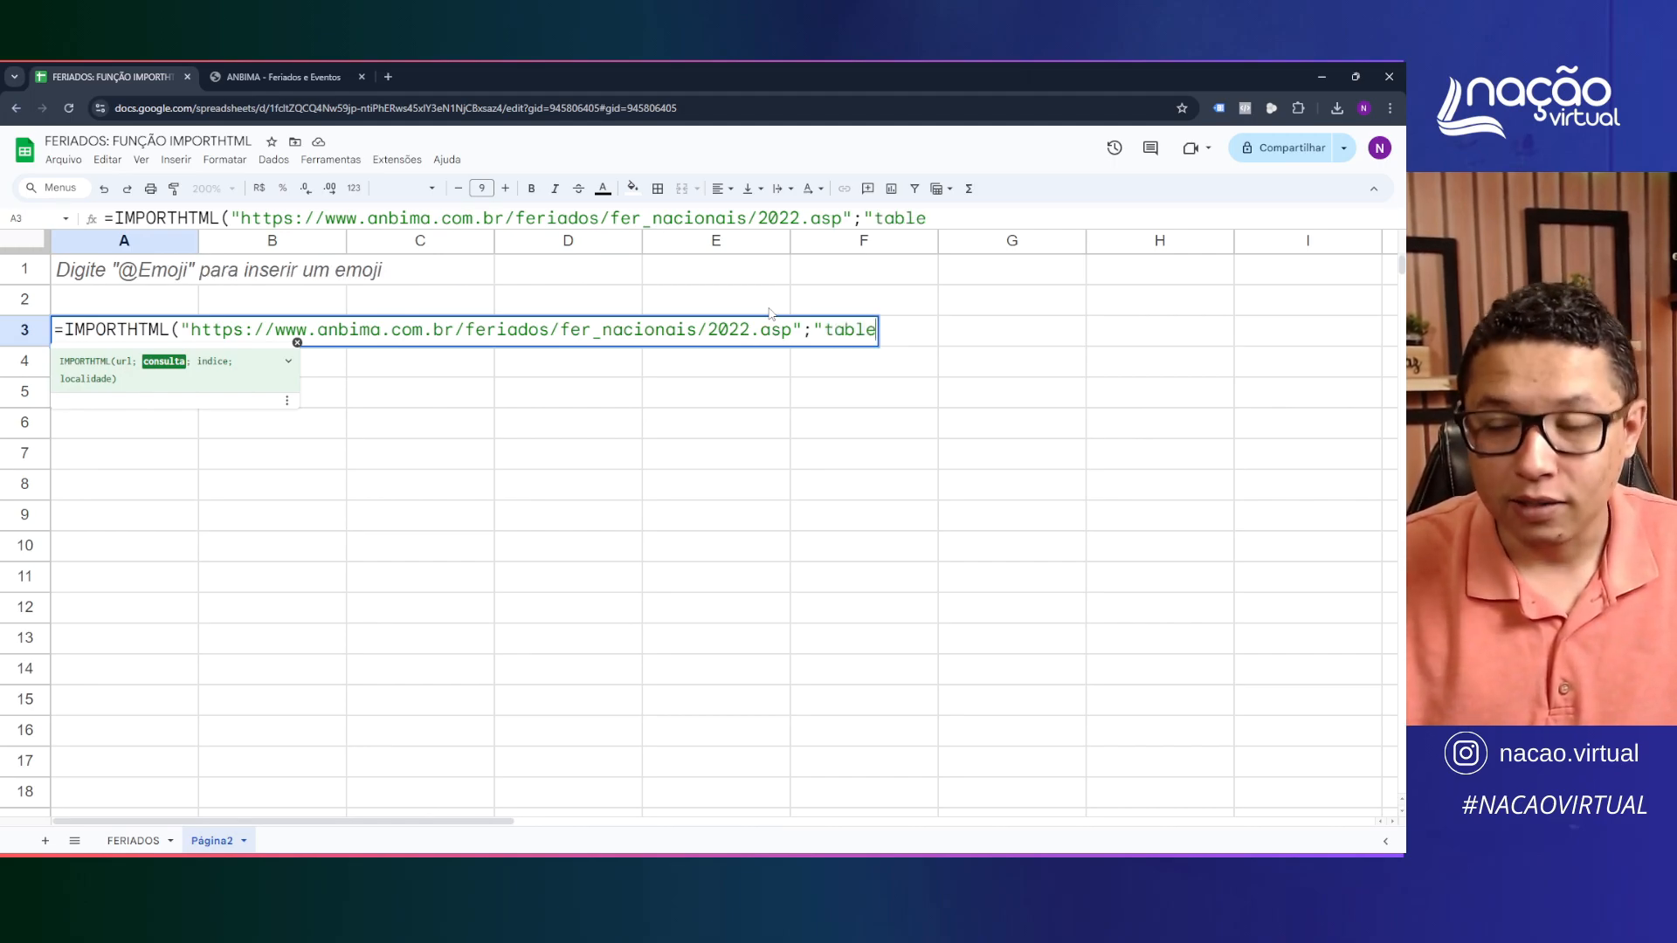
pyautogui.write('";')
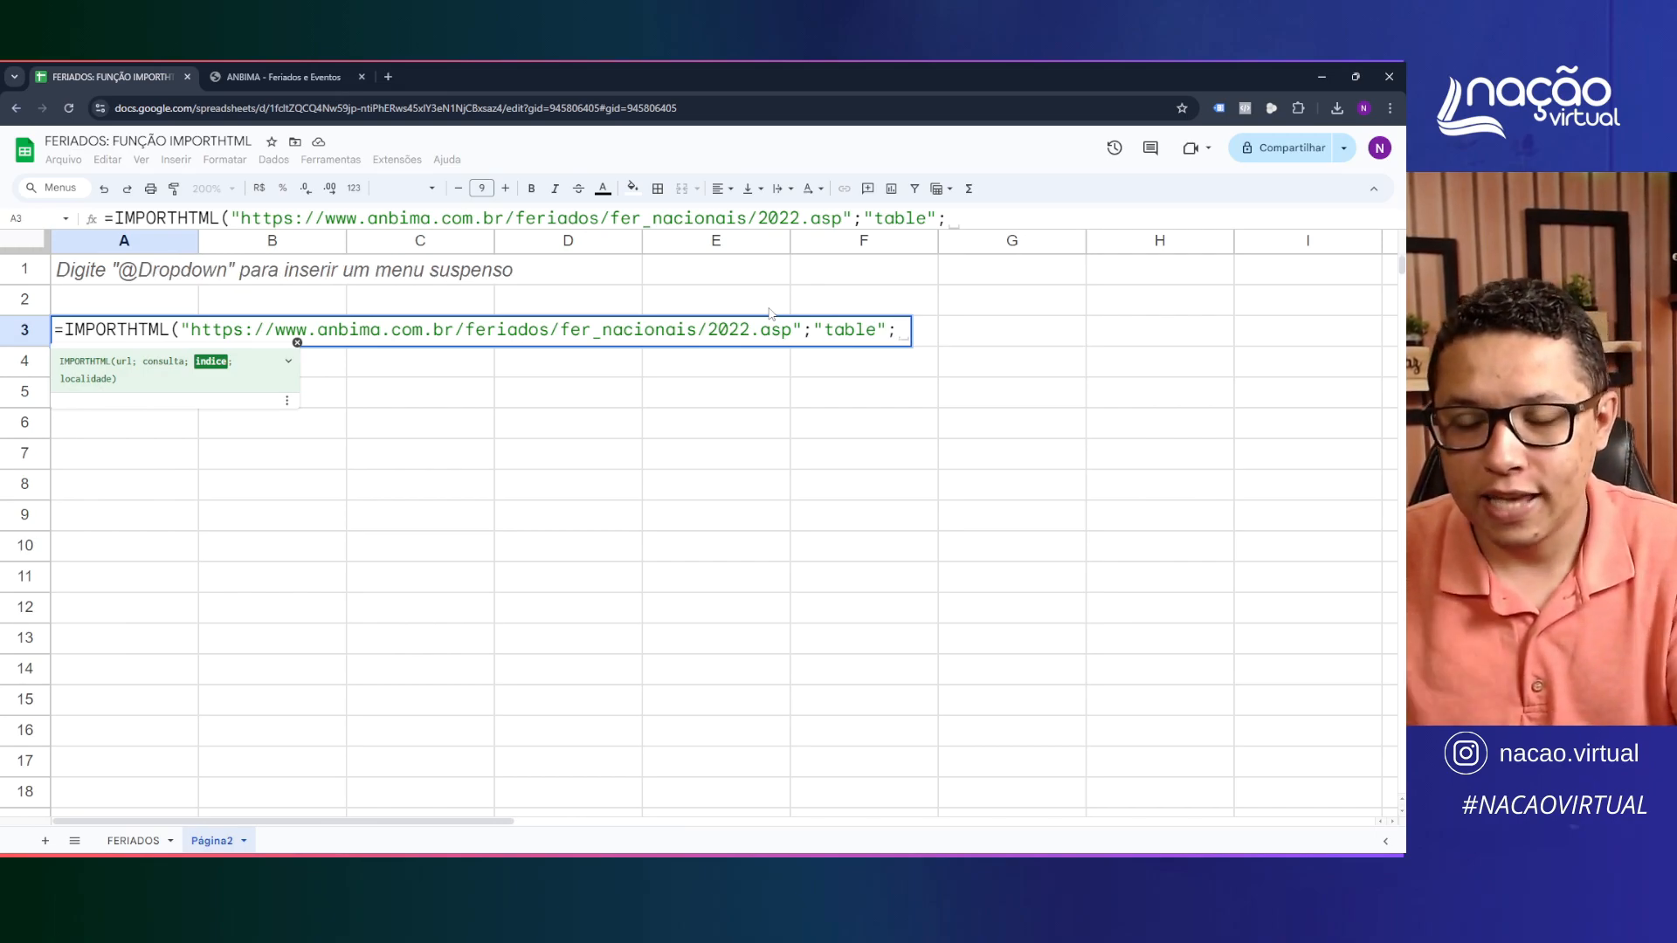
pyautogui.write('1')
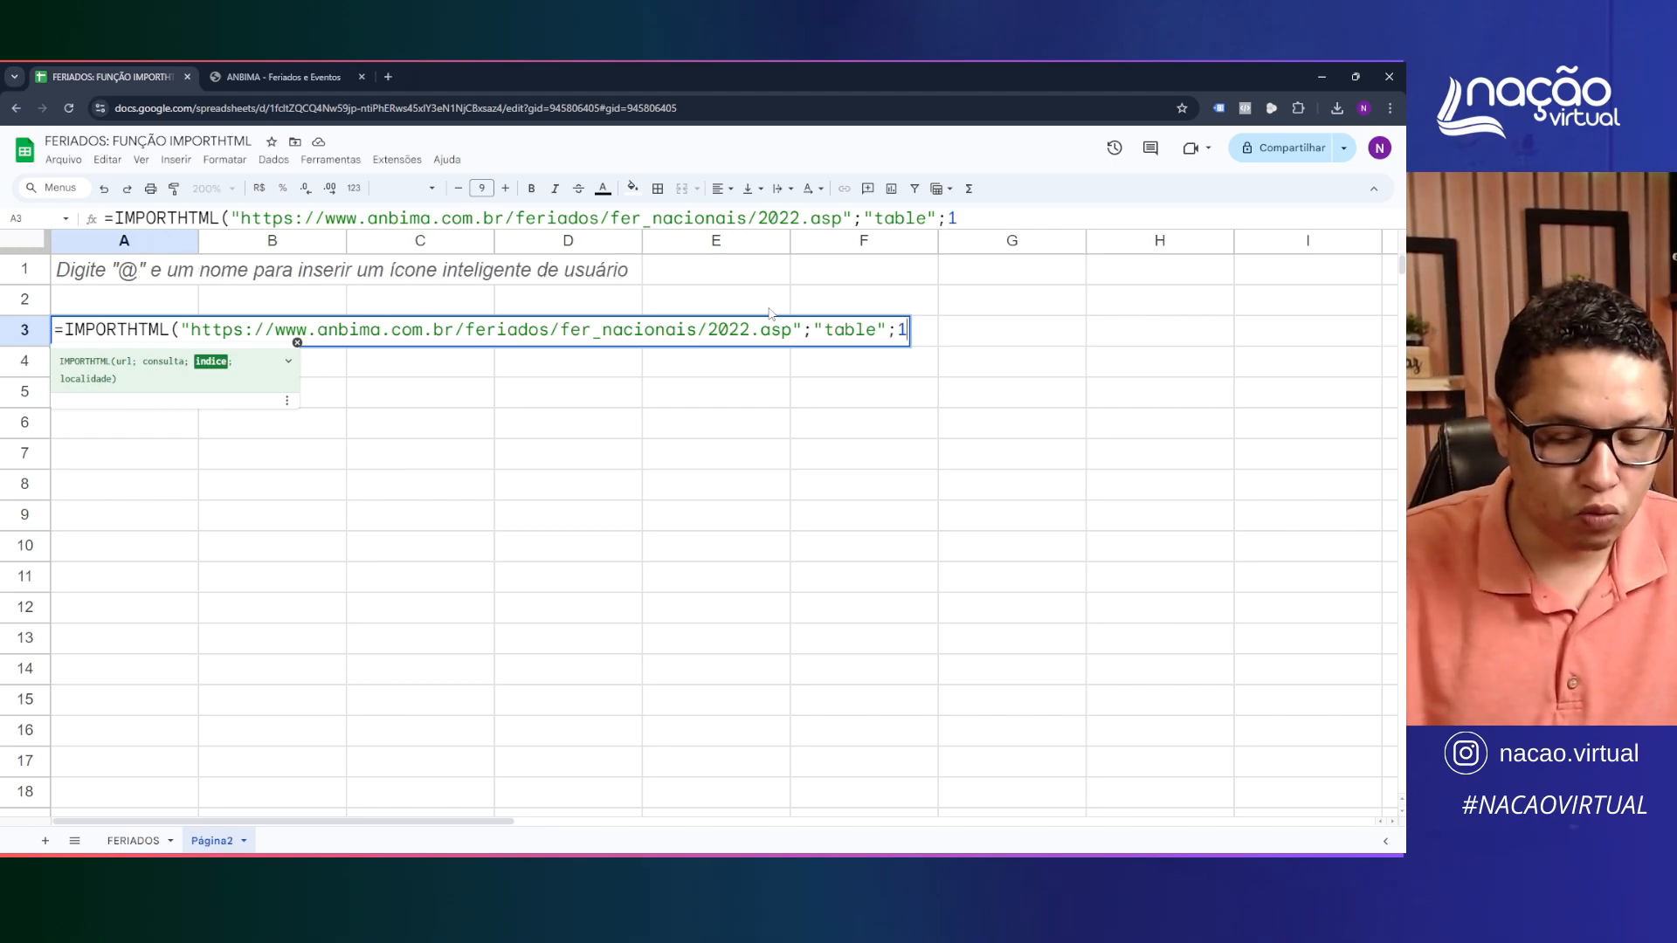
pyautogui.write(')')
pyautogui.press('Return')
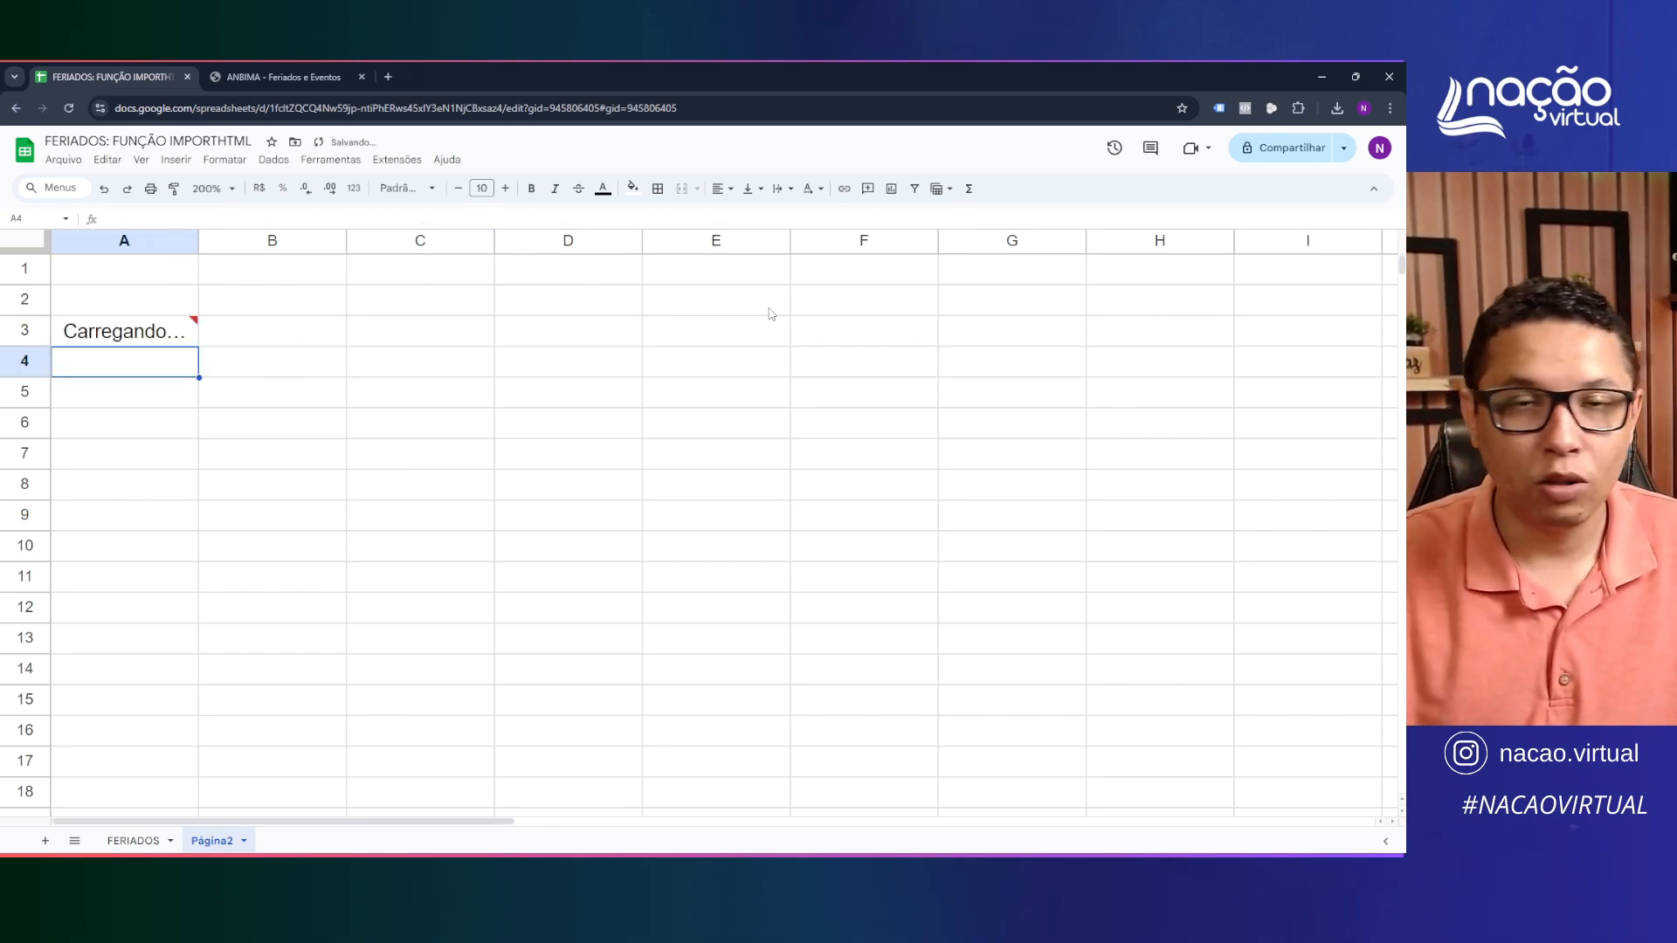
# Try table index 2 in the IMPORTHTML formula in A3
pyautogui.press('Up')
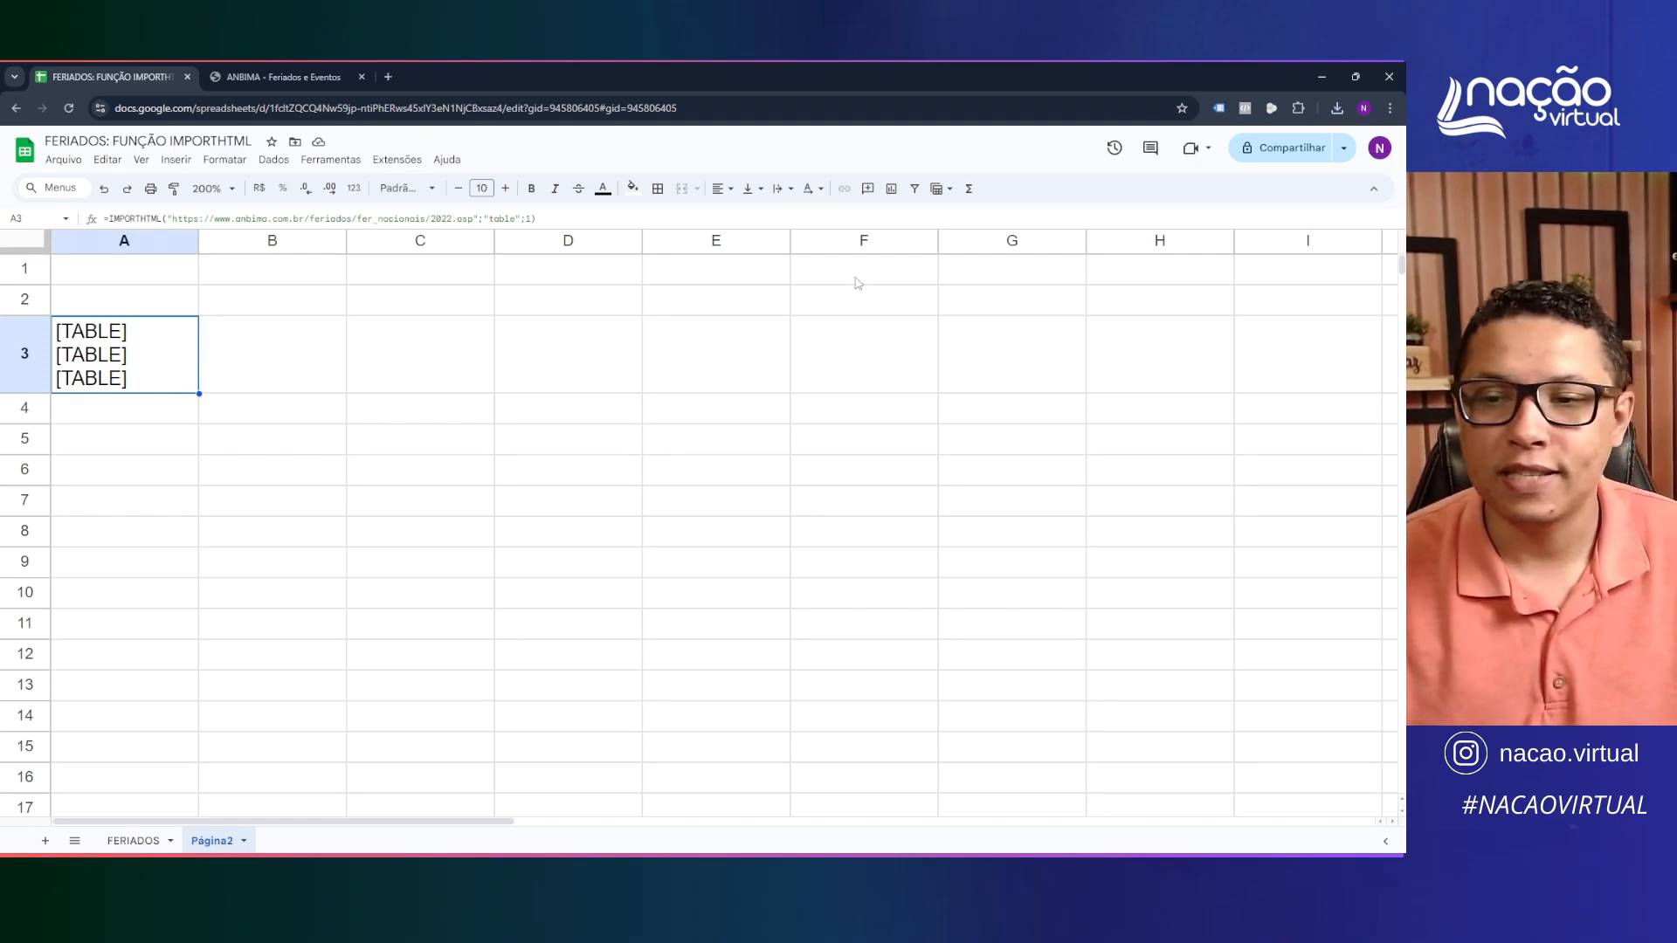
pyautogui.click(533, 218)
pyautogui.press('BackSpace')
pyautogui.write('2')
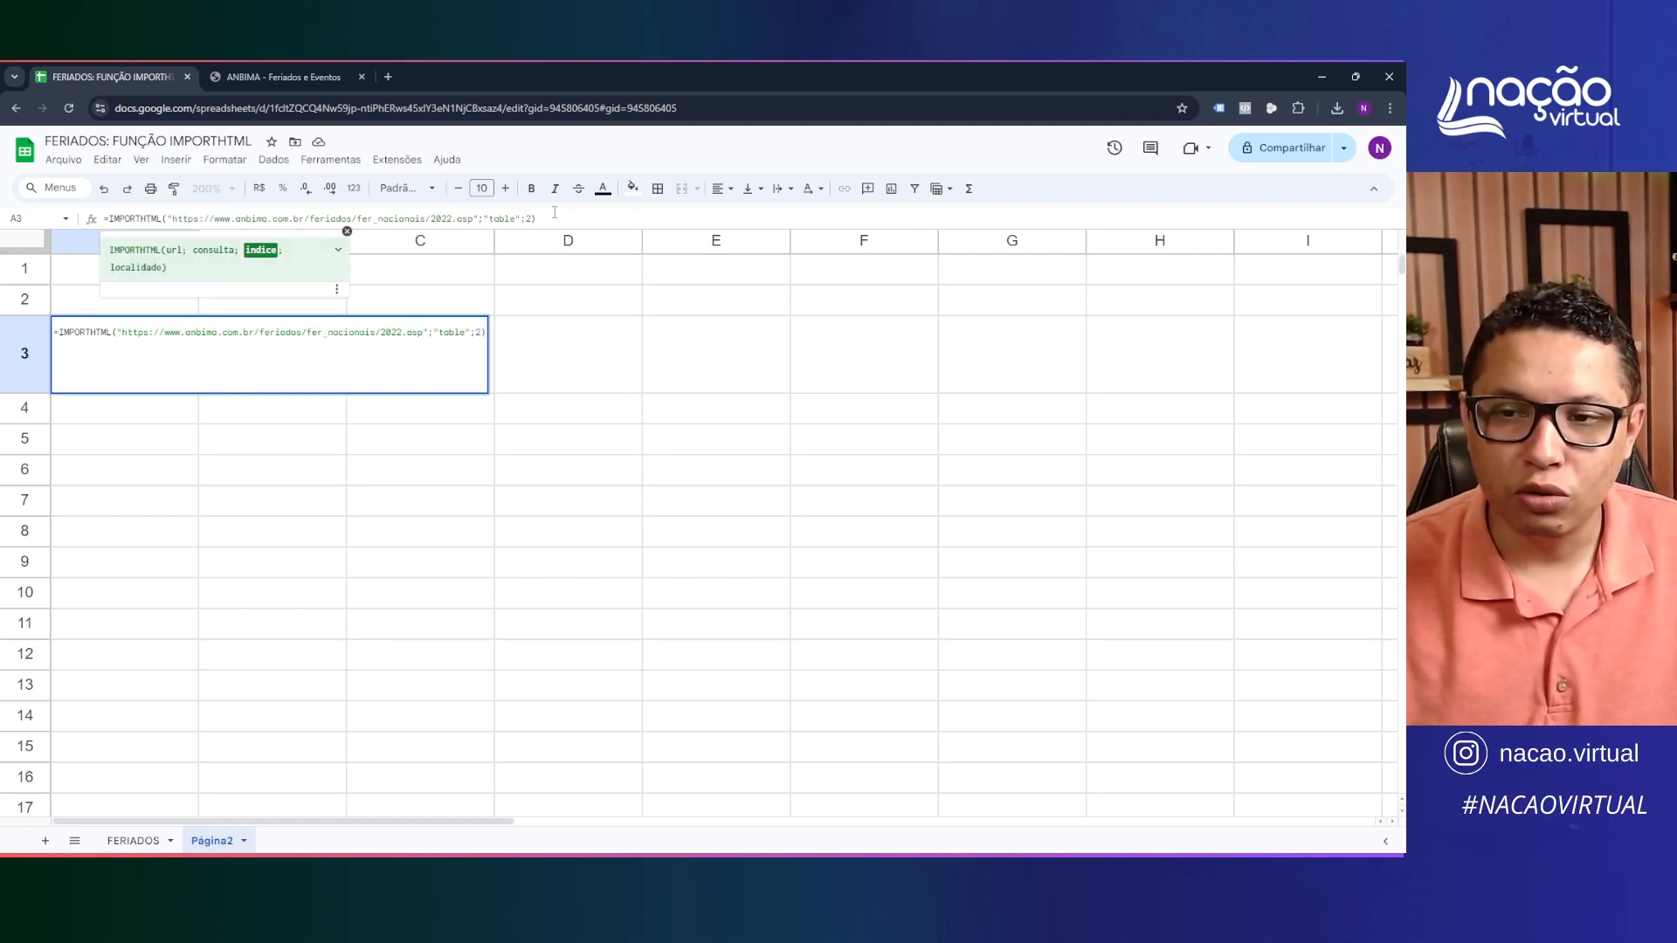
pyautogui.press('Return')
pyautogui.click(569, 456)
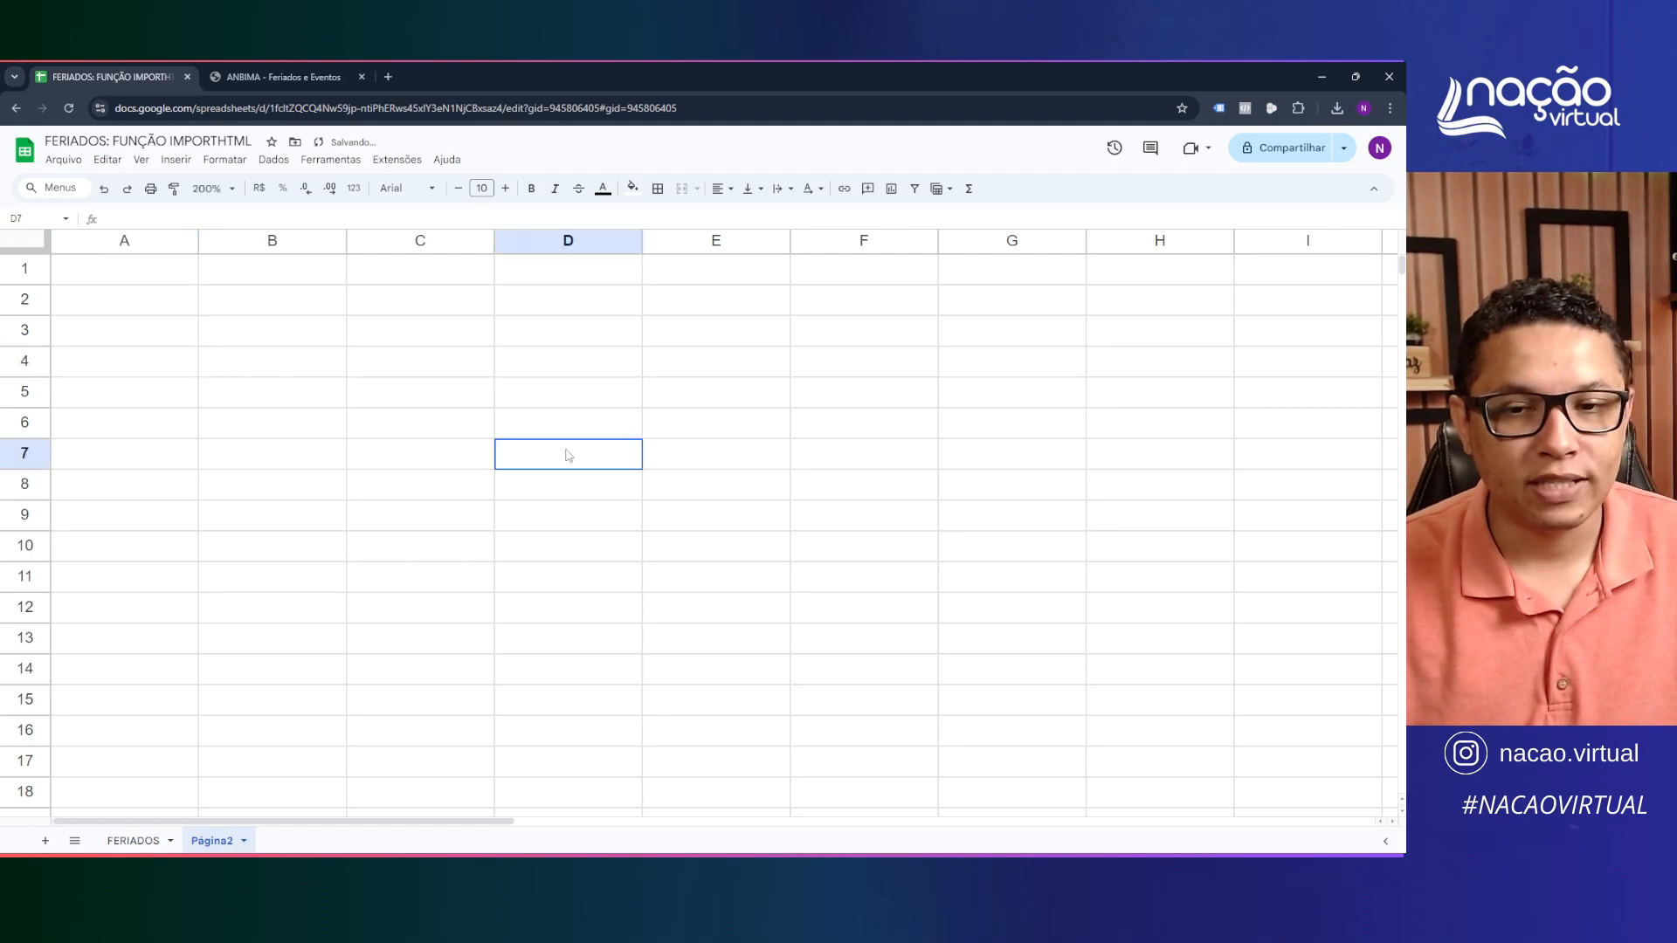
# Try table index 3 in the IMPORTHTML formula in A3
pyautogui.click(109, 342)
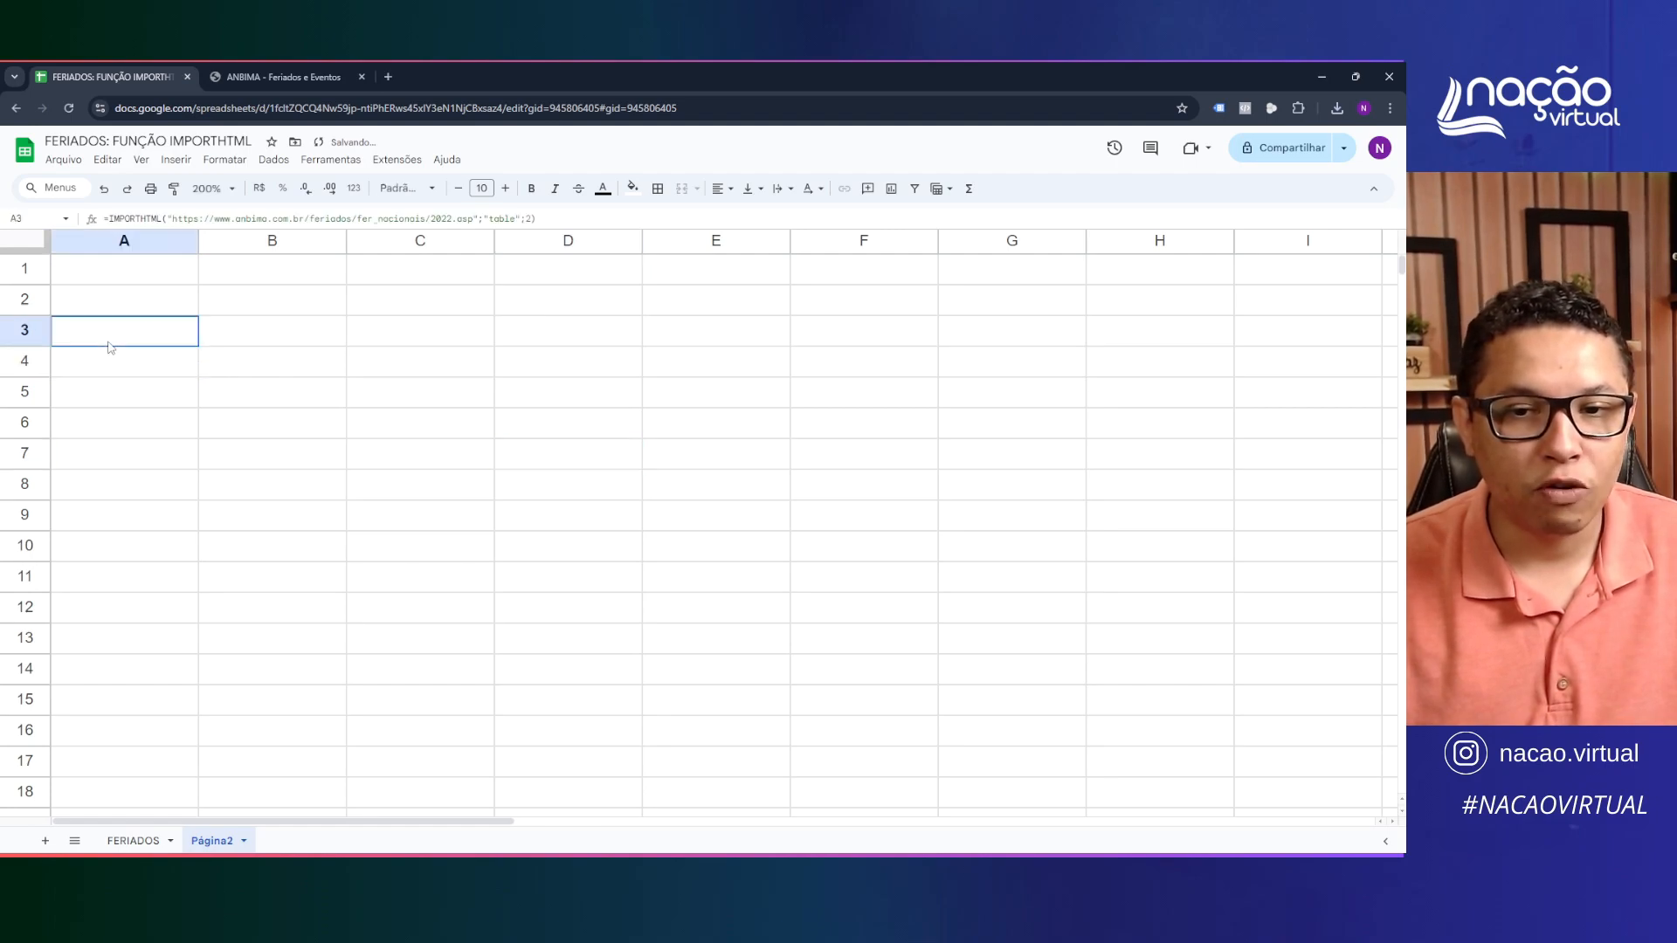
pyautogui.doubleClick(527, 219)
pyautogui.write('3')
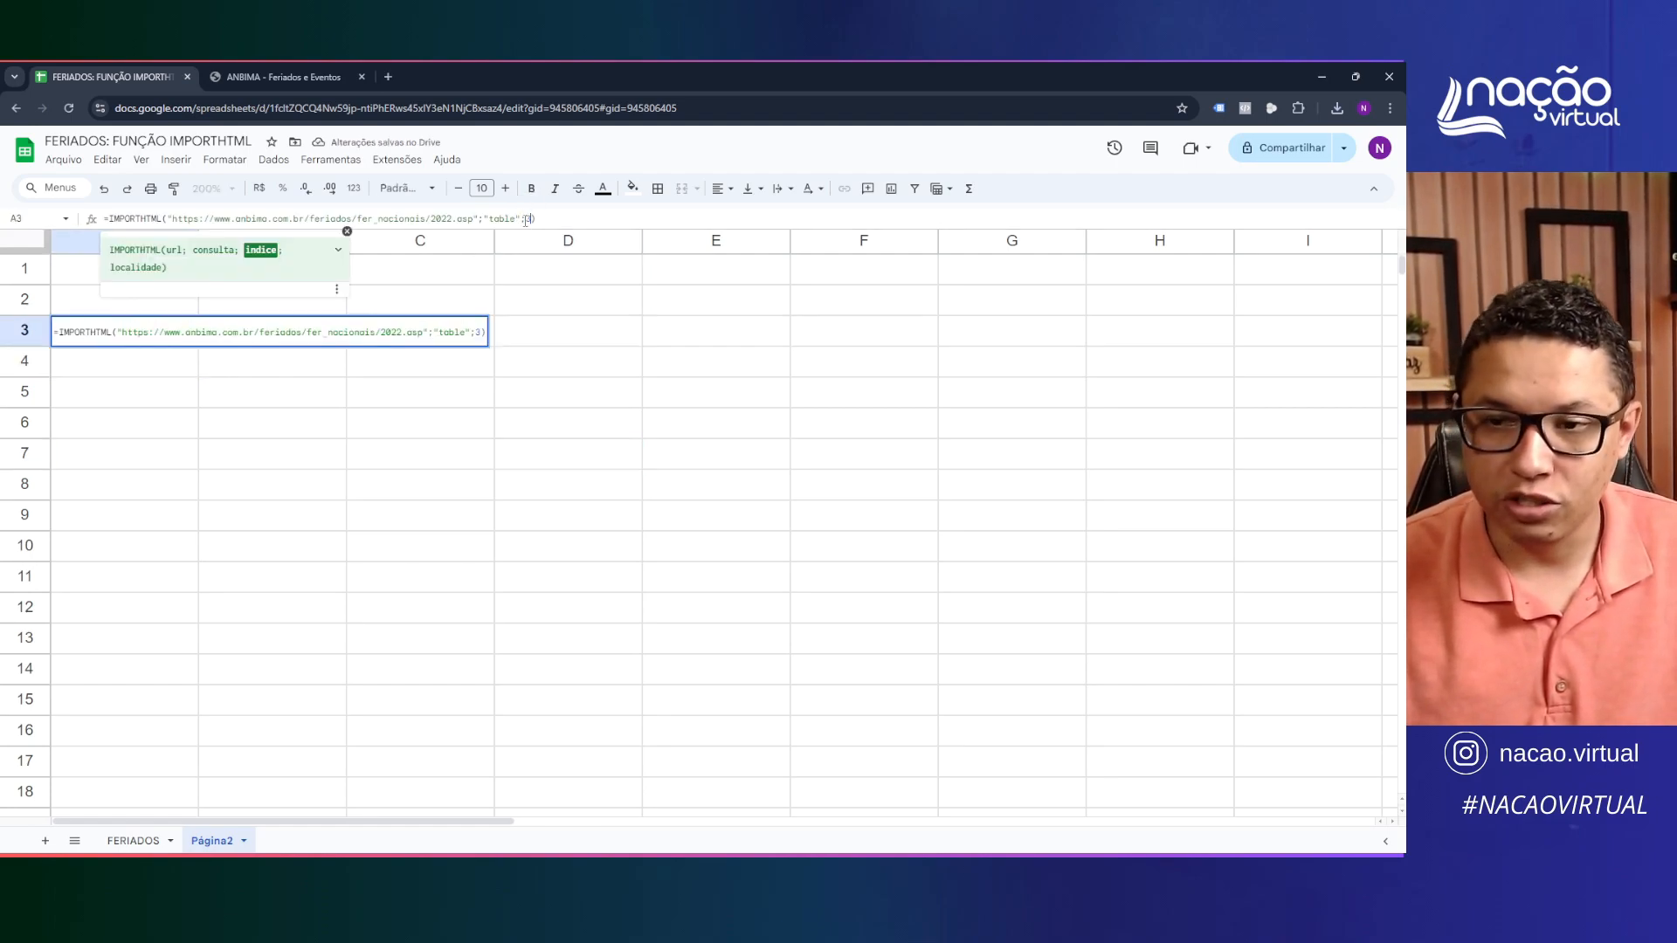
pyautogui.press('Return')
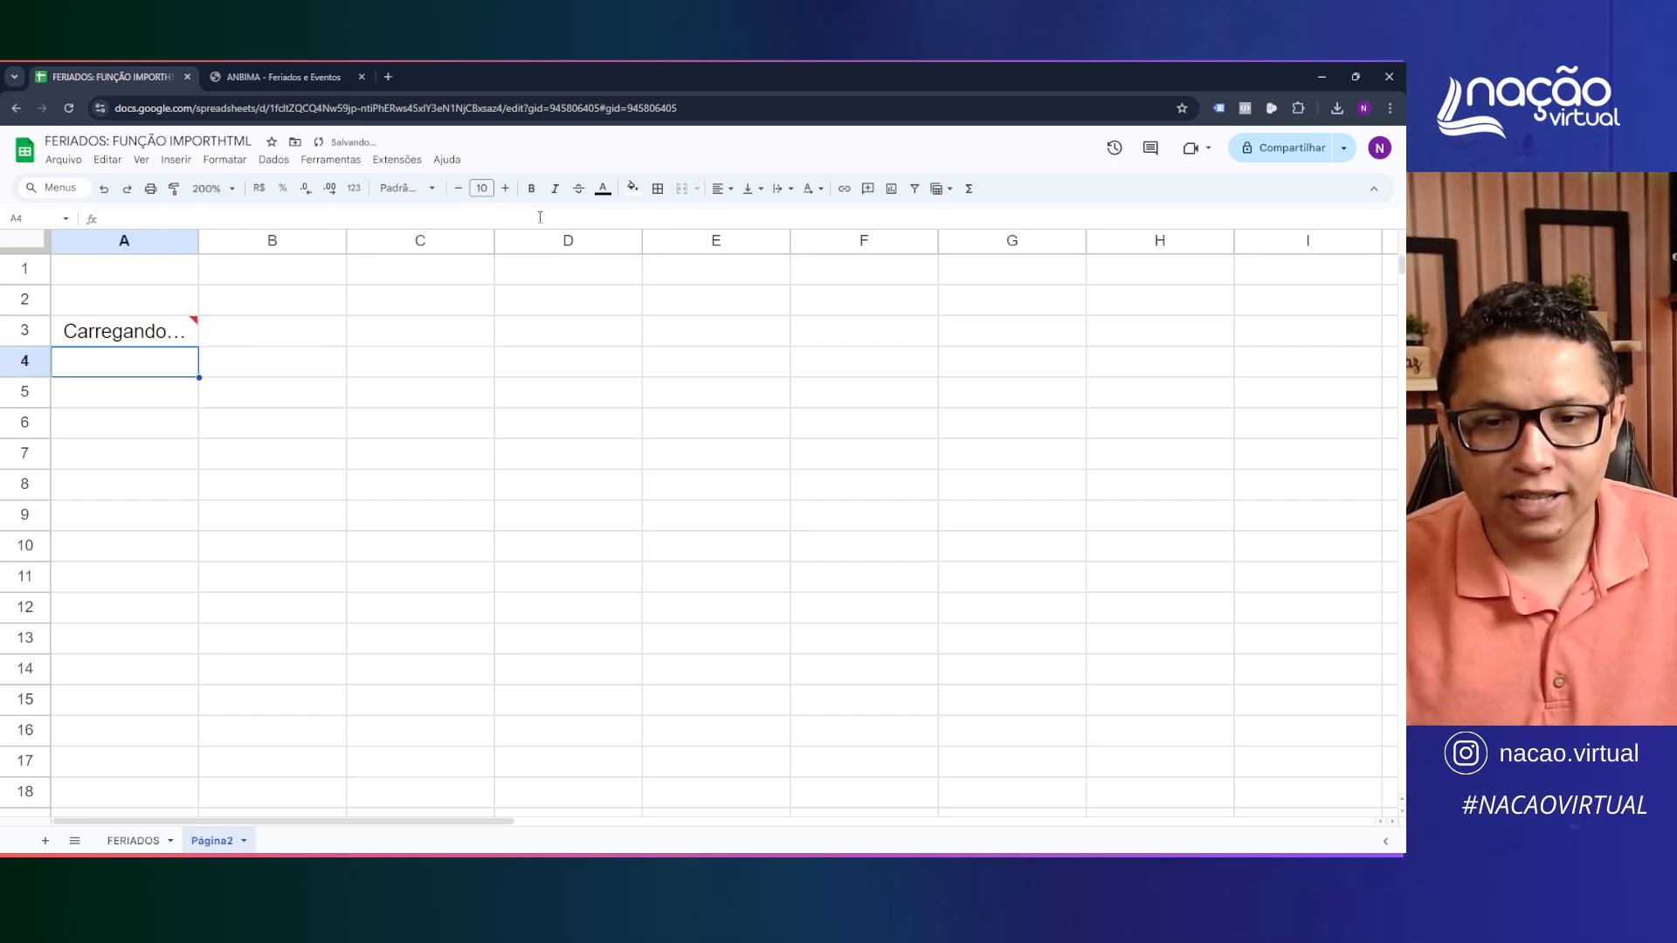
pyautogui.click(595, 483)
pyautogui.click(196, 425)
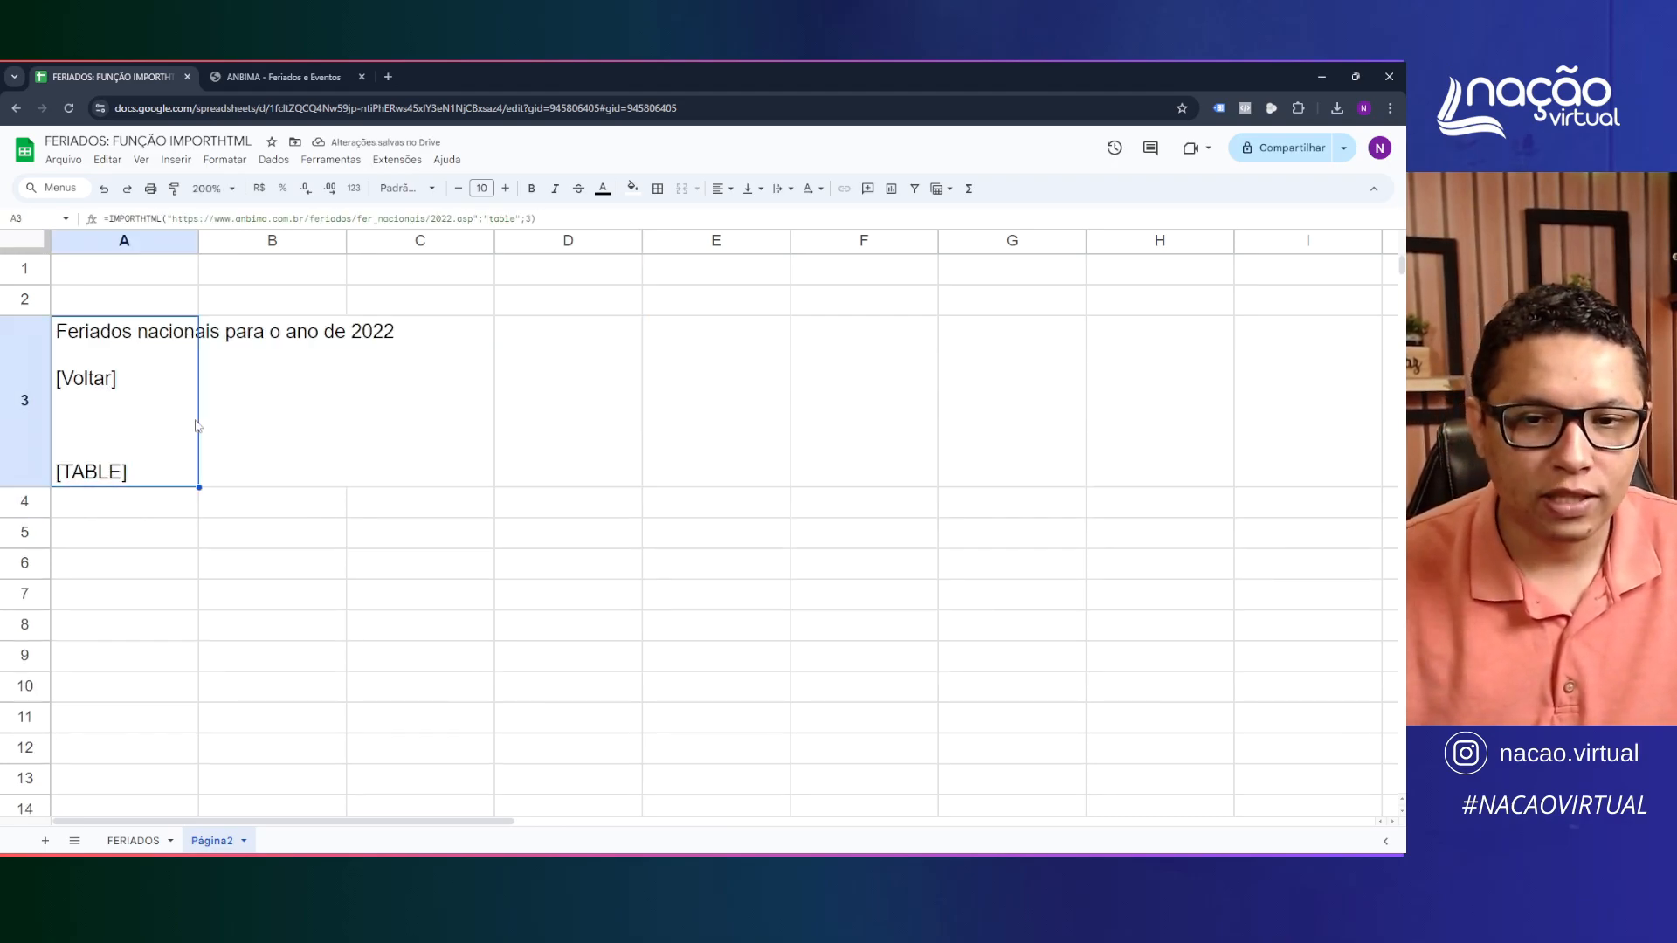
# Compare the import with the ANBIMA page and set the table index of the A3 formula to 4
pyautogui.click(278, 77)
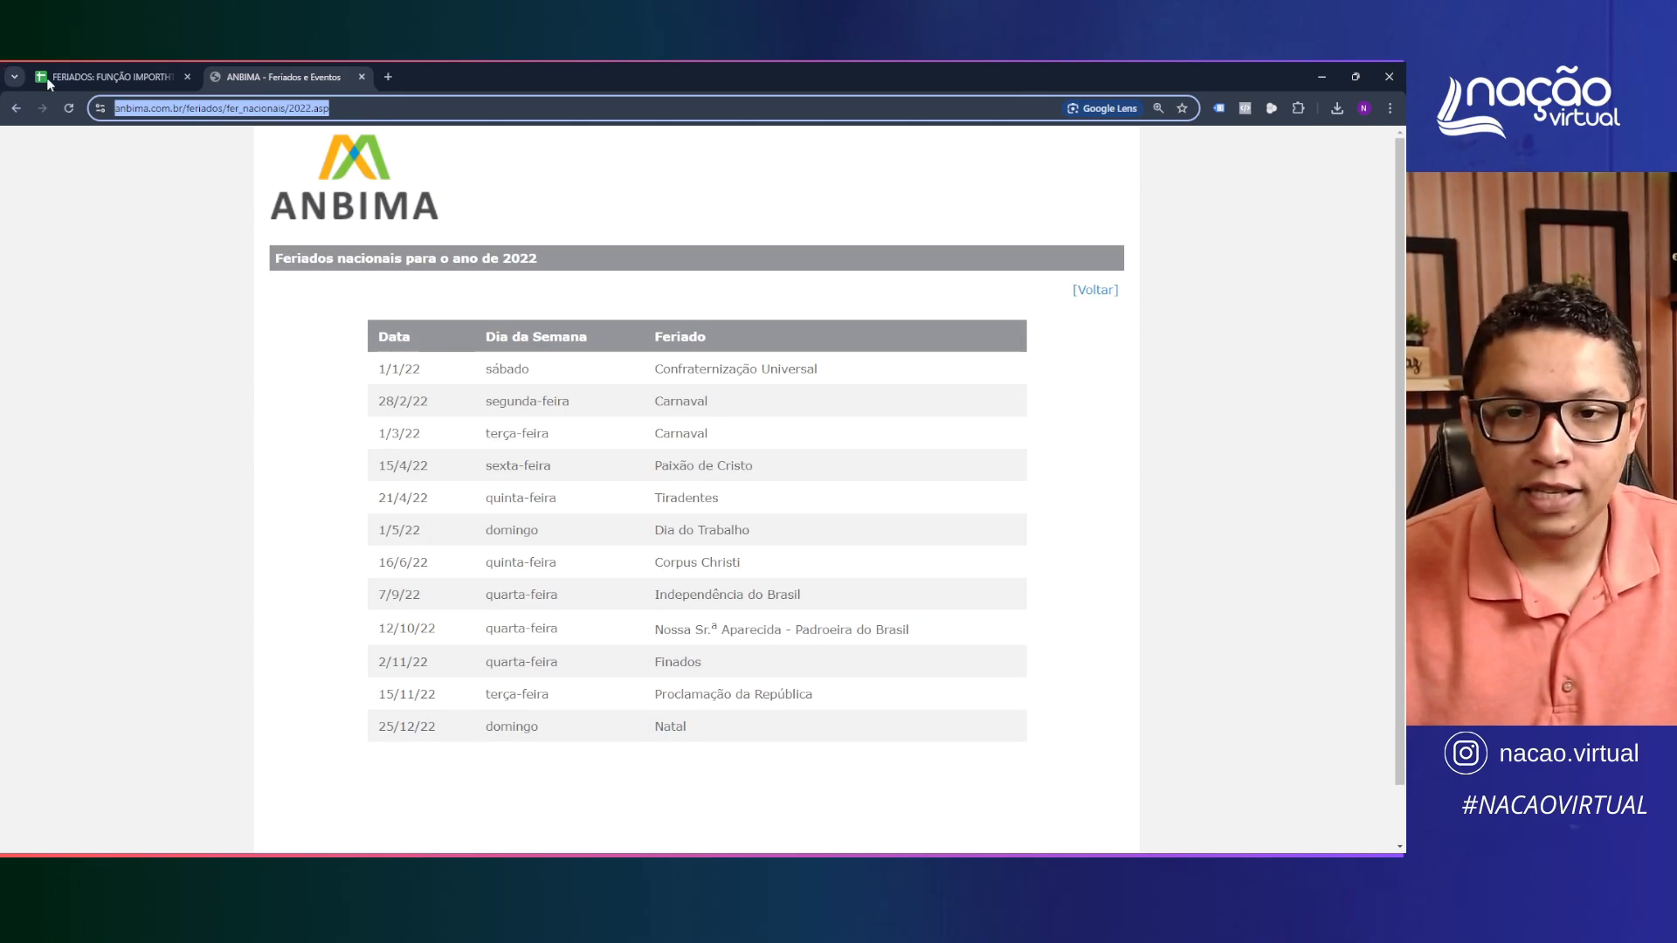
pyautogui.click(166, 77)
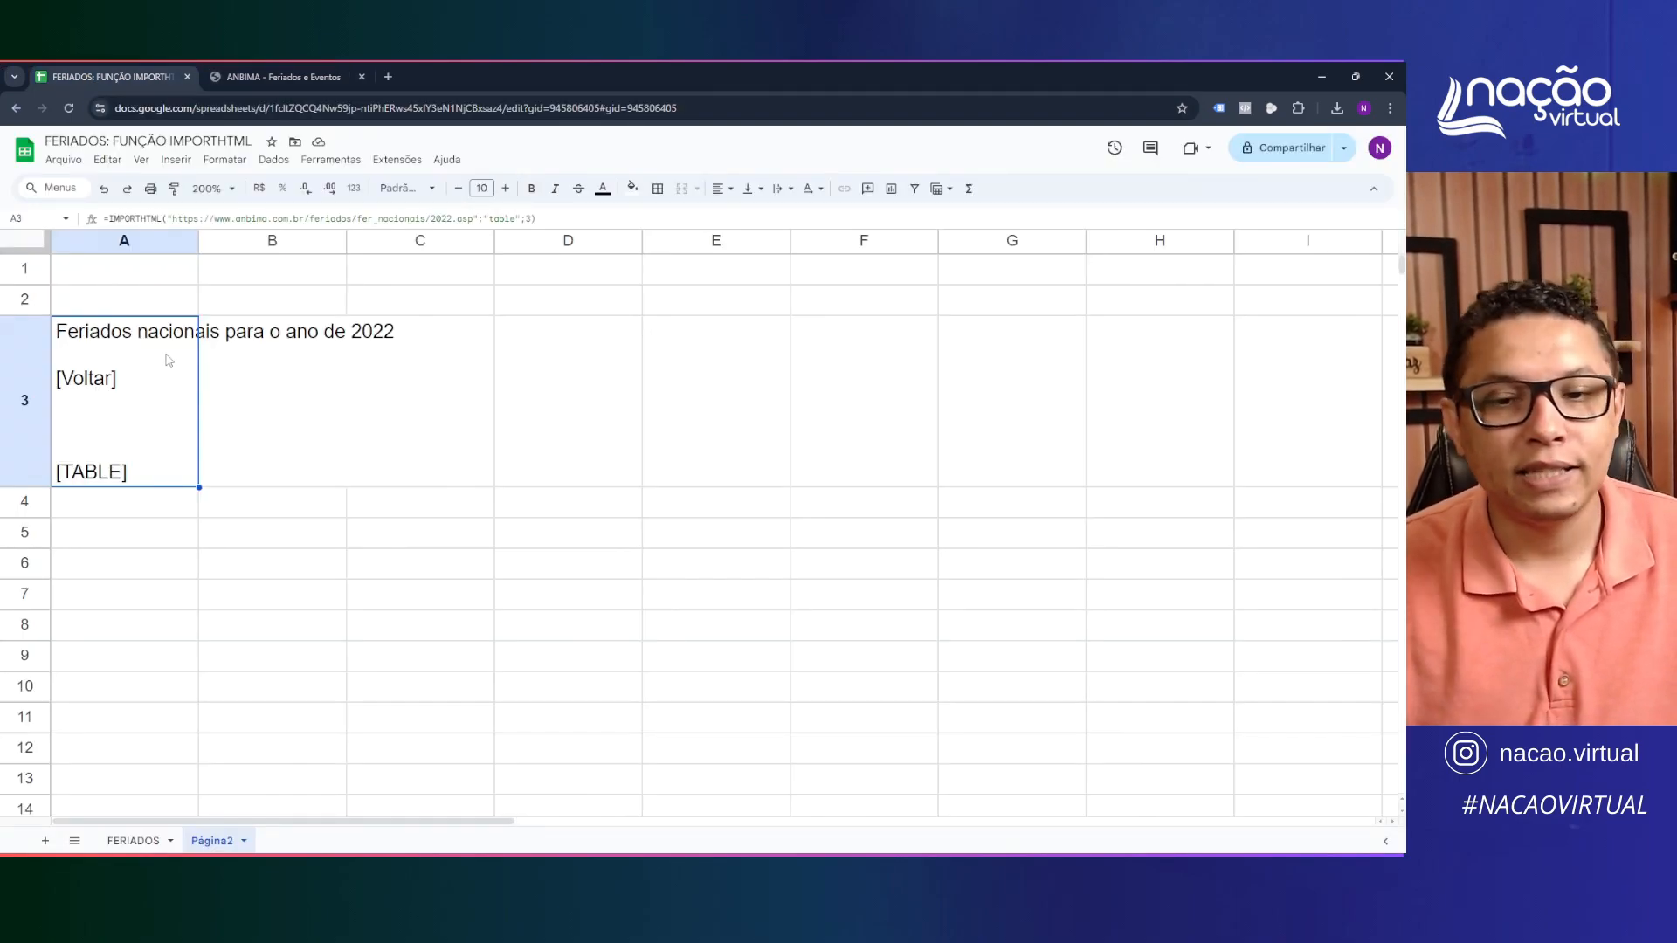
pyautogui.doubleClick(528, 218)
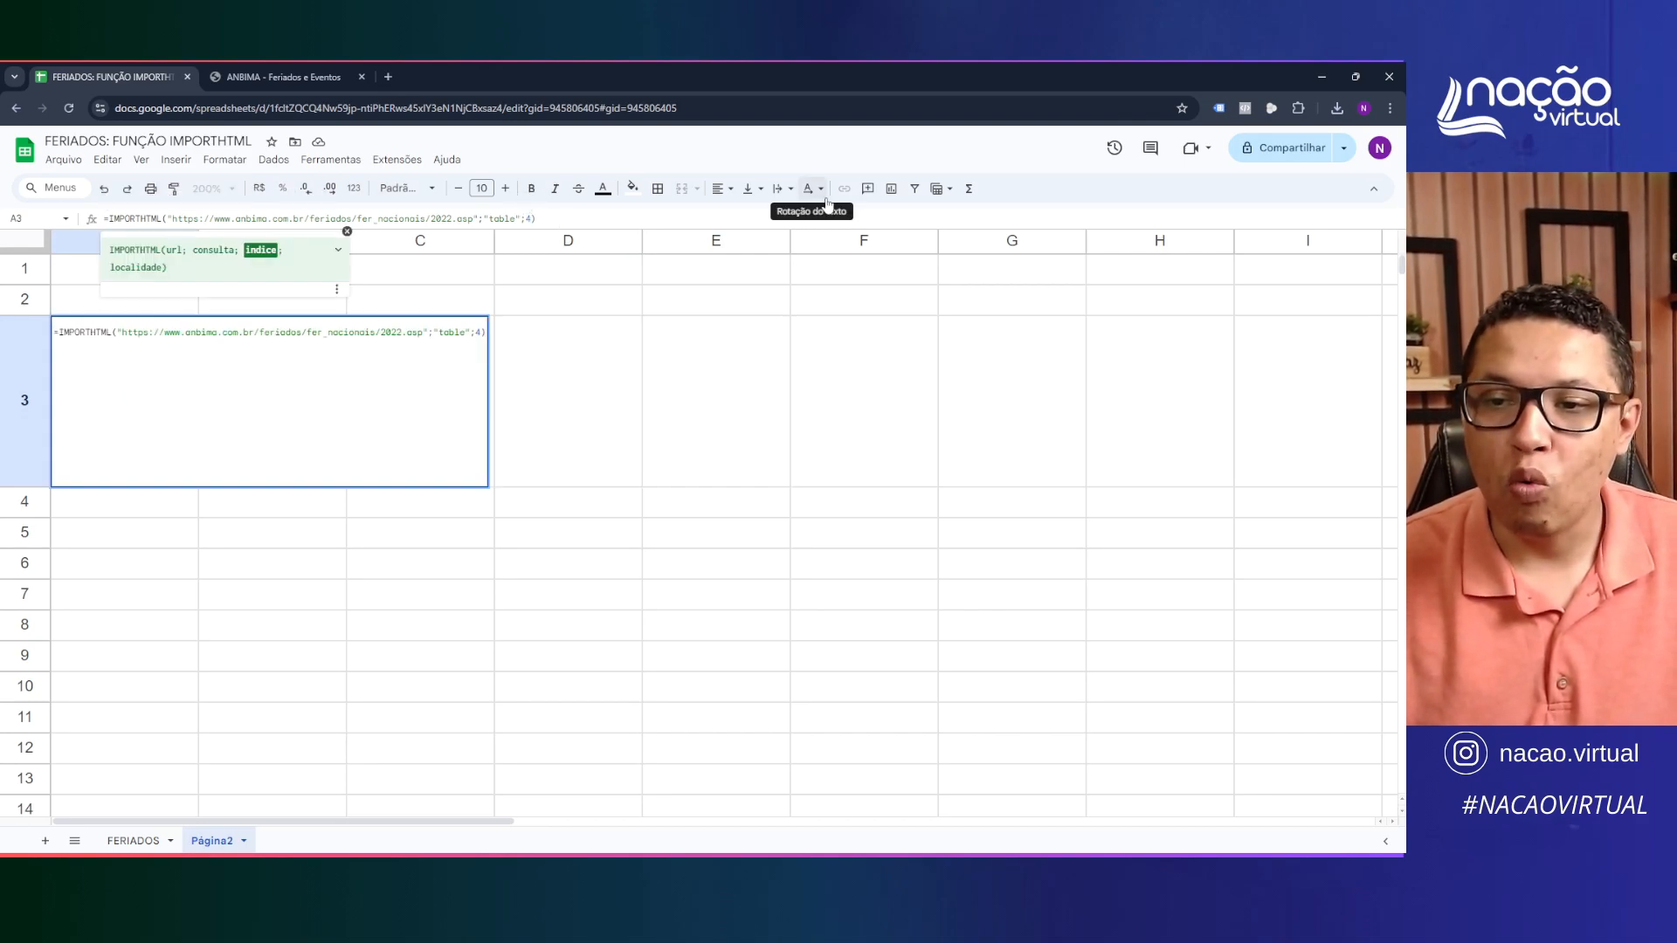
pyautogui.write('4')
pyautogui.press('Return')
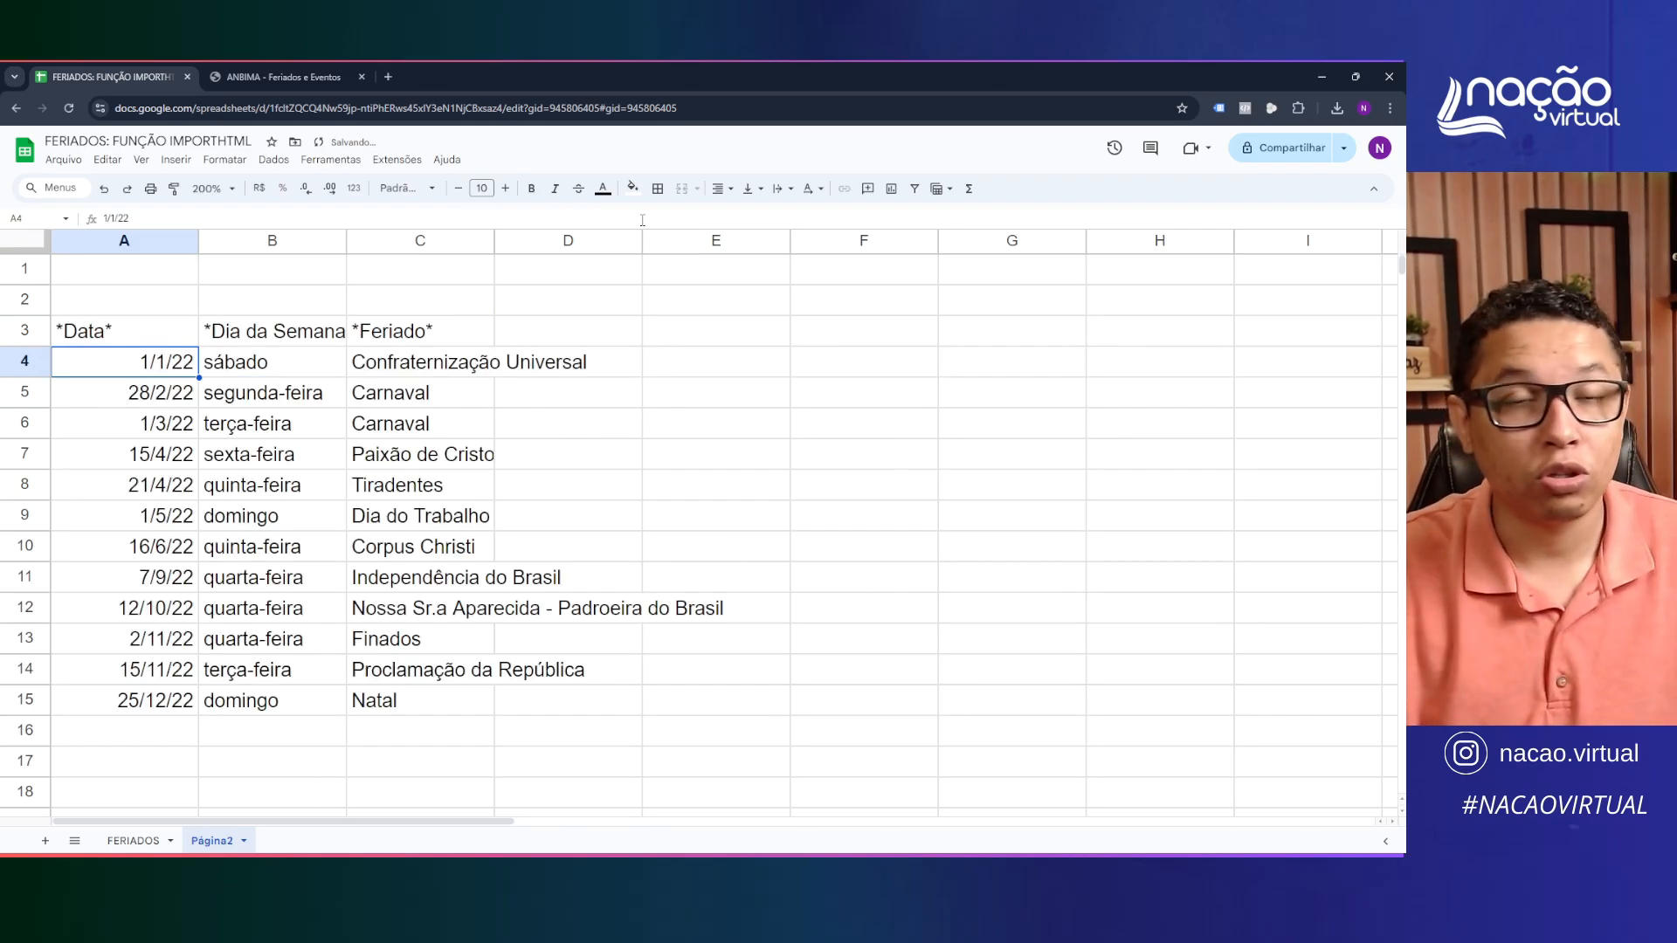
# Auto-fit the widths of all columns on Página2 to their contents
pyautogui.click(320, 403)
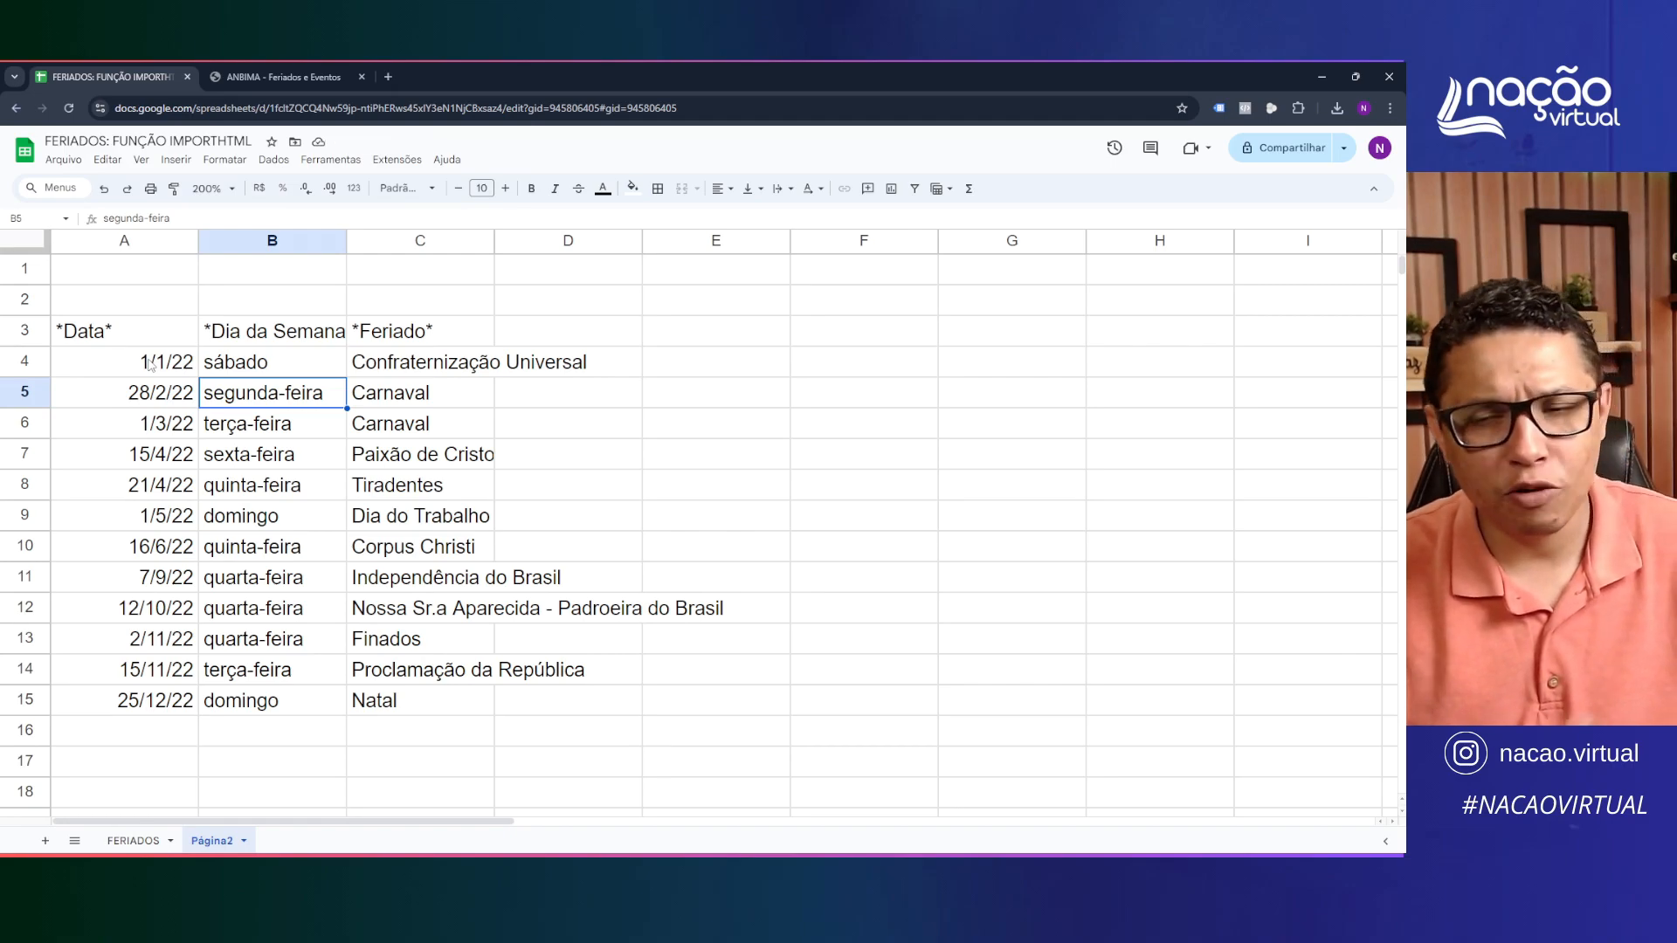
pyautogui.click(213, 435)
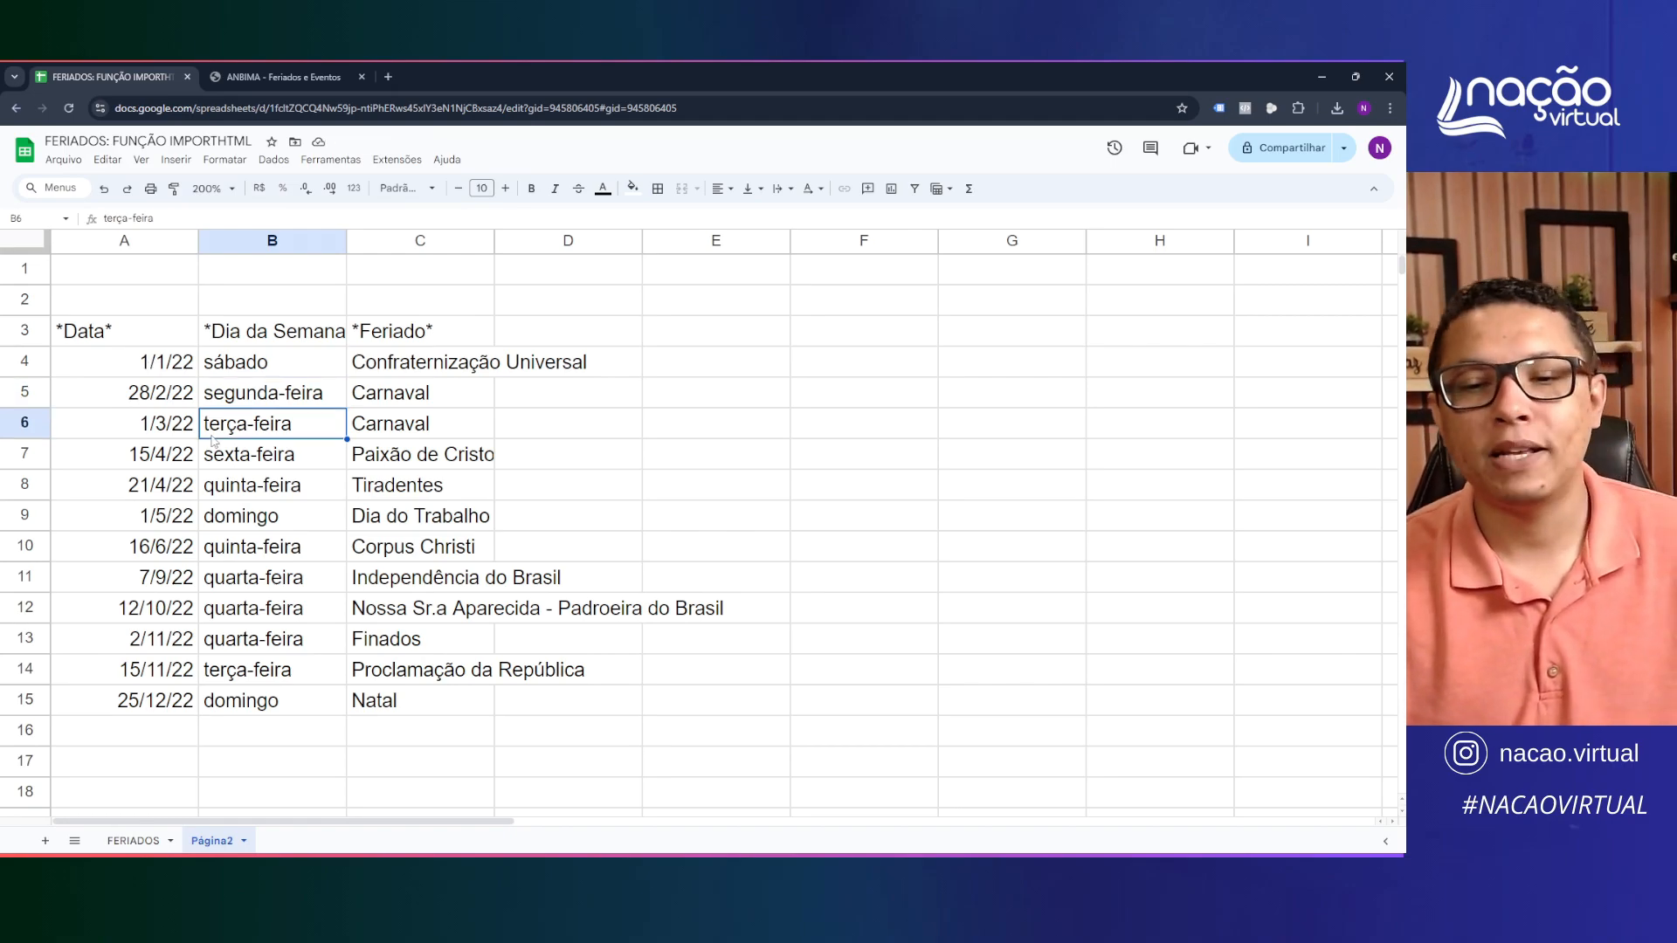
pyautogui.click(25, 247)
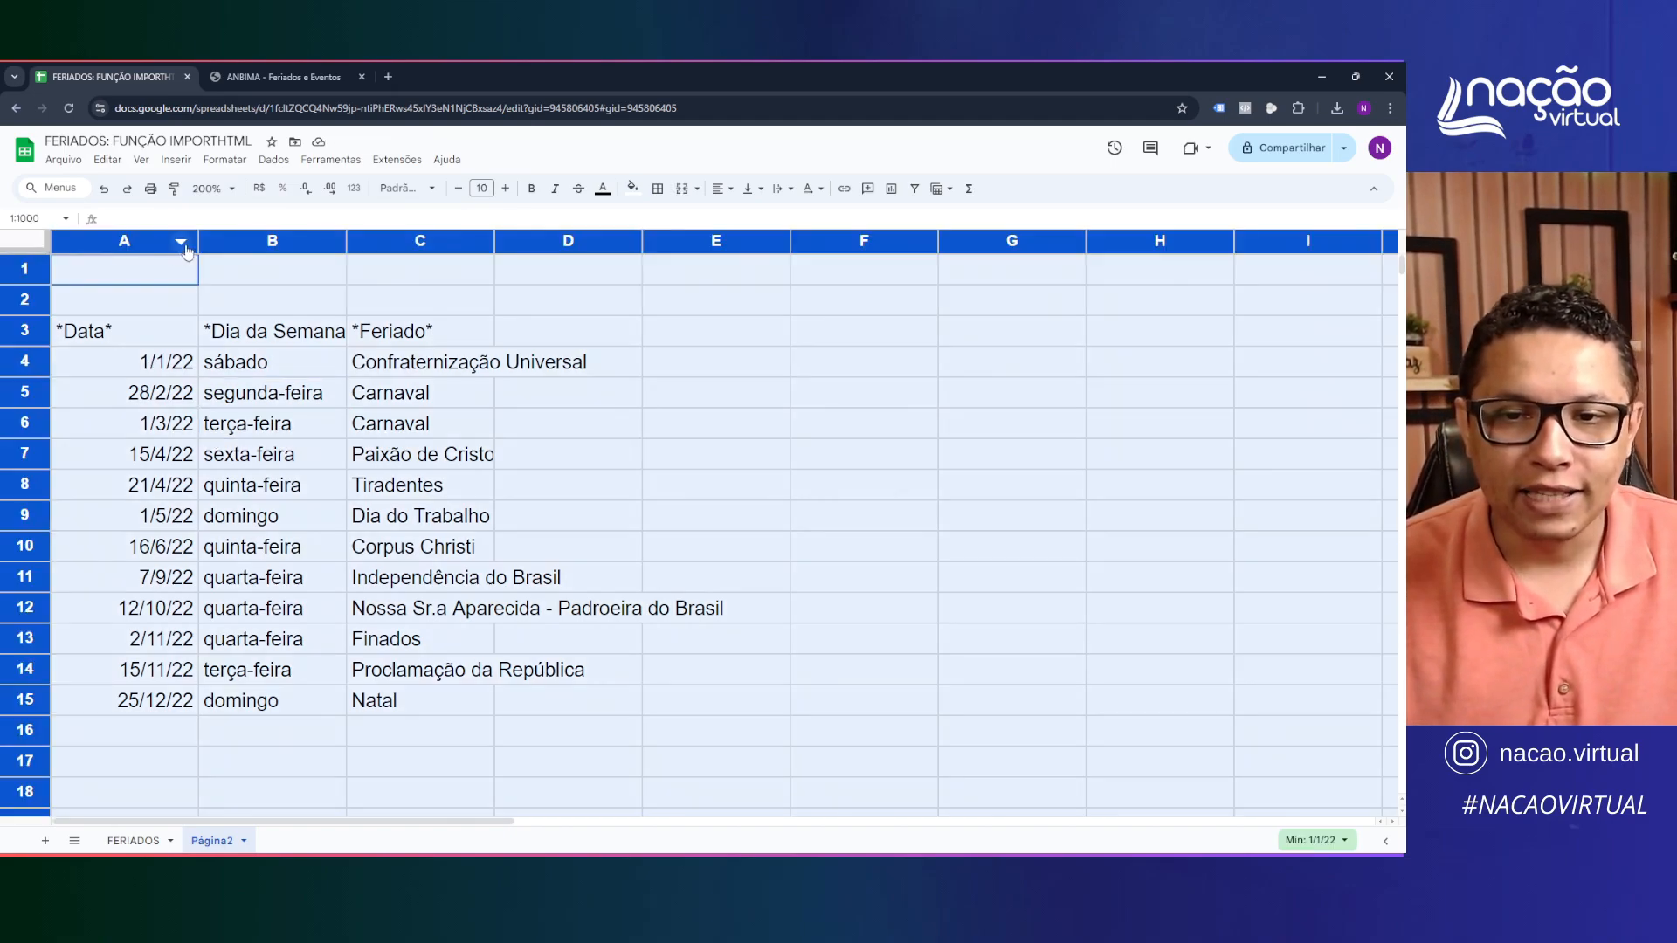
pyautogui.click(158, 326)
pyautogui.click(33, 245)
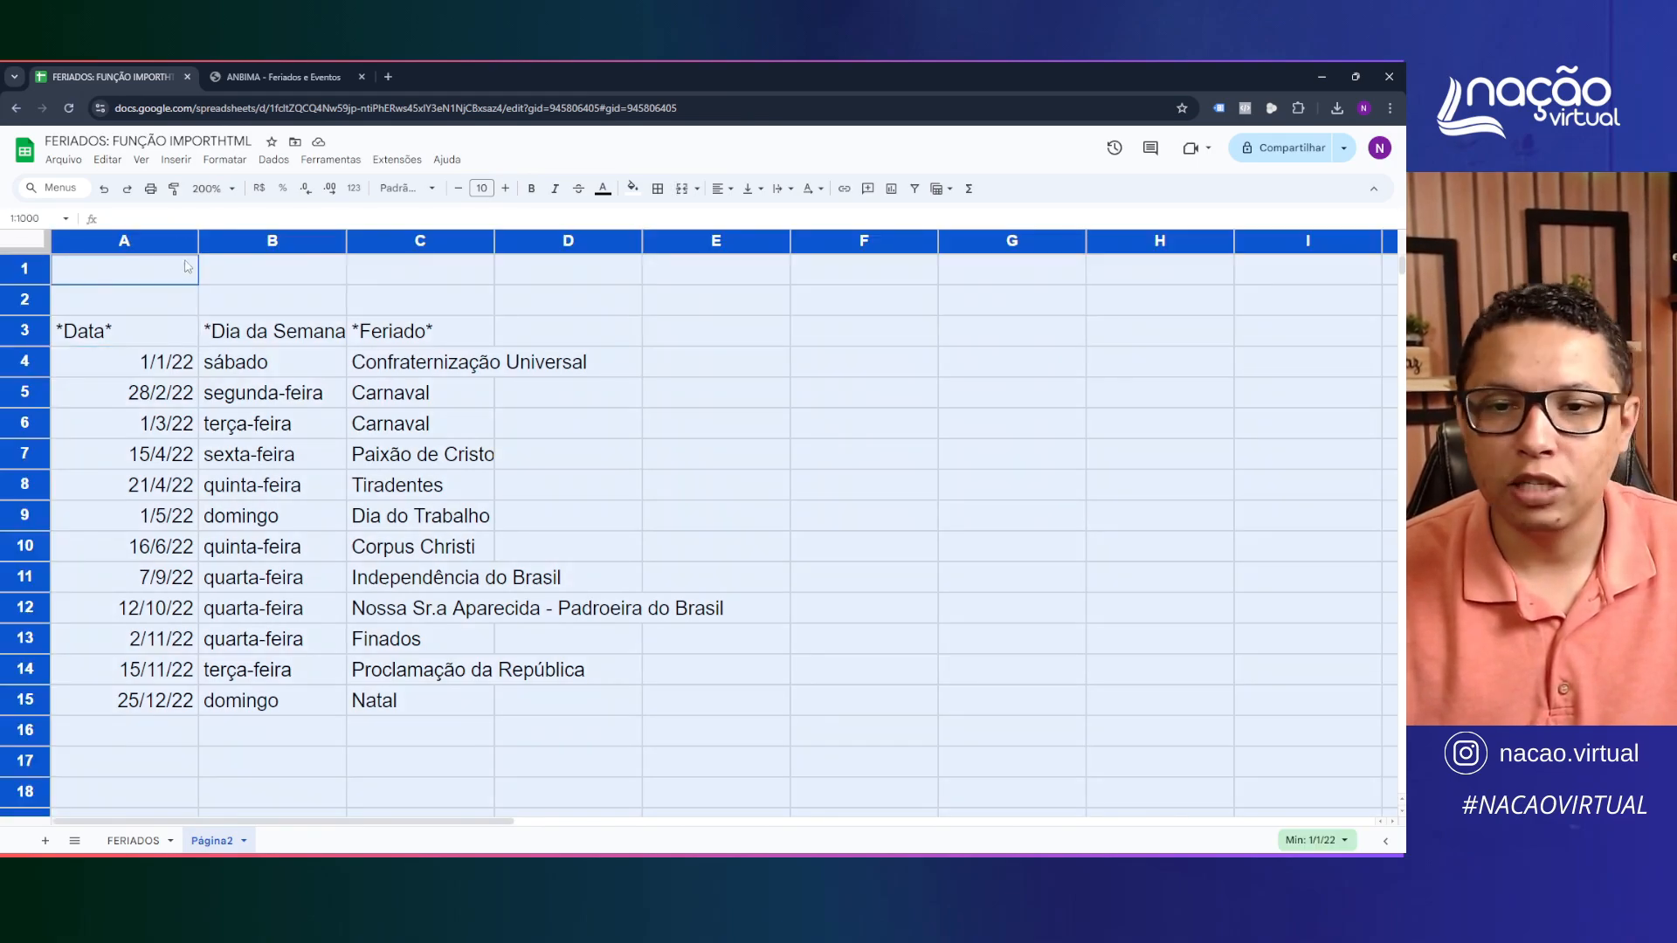
pyautogui.doubleClick(197, 243)
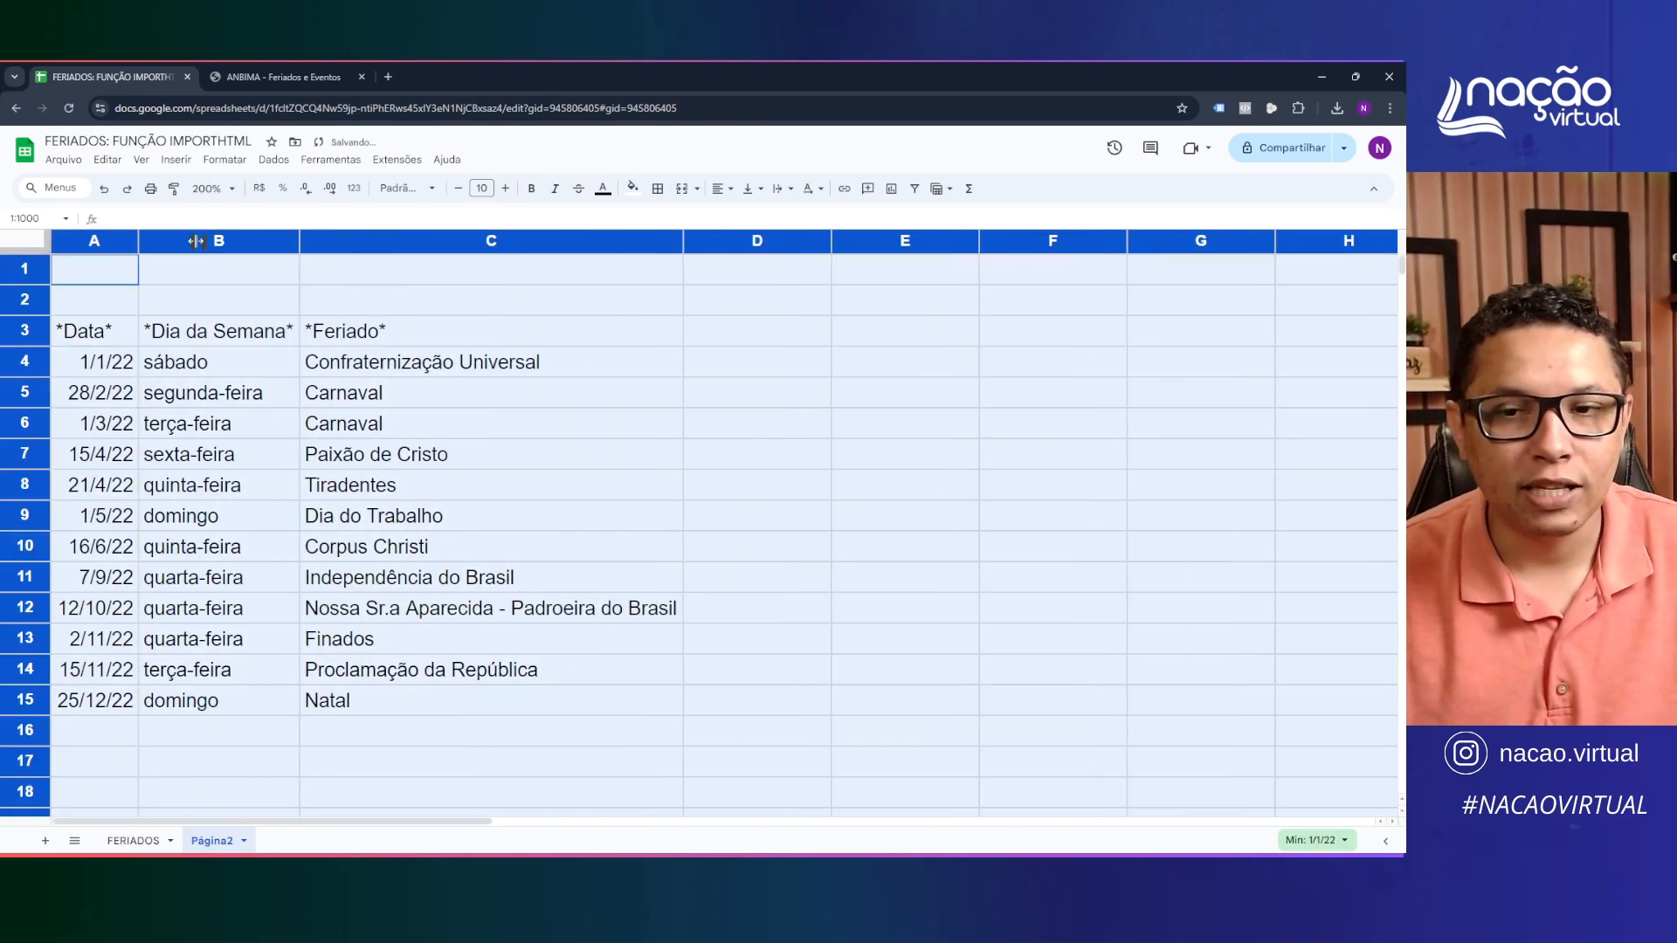
pyautogui.click(268, 392)
pyautogui.click(228, 423)
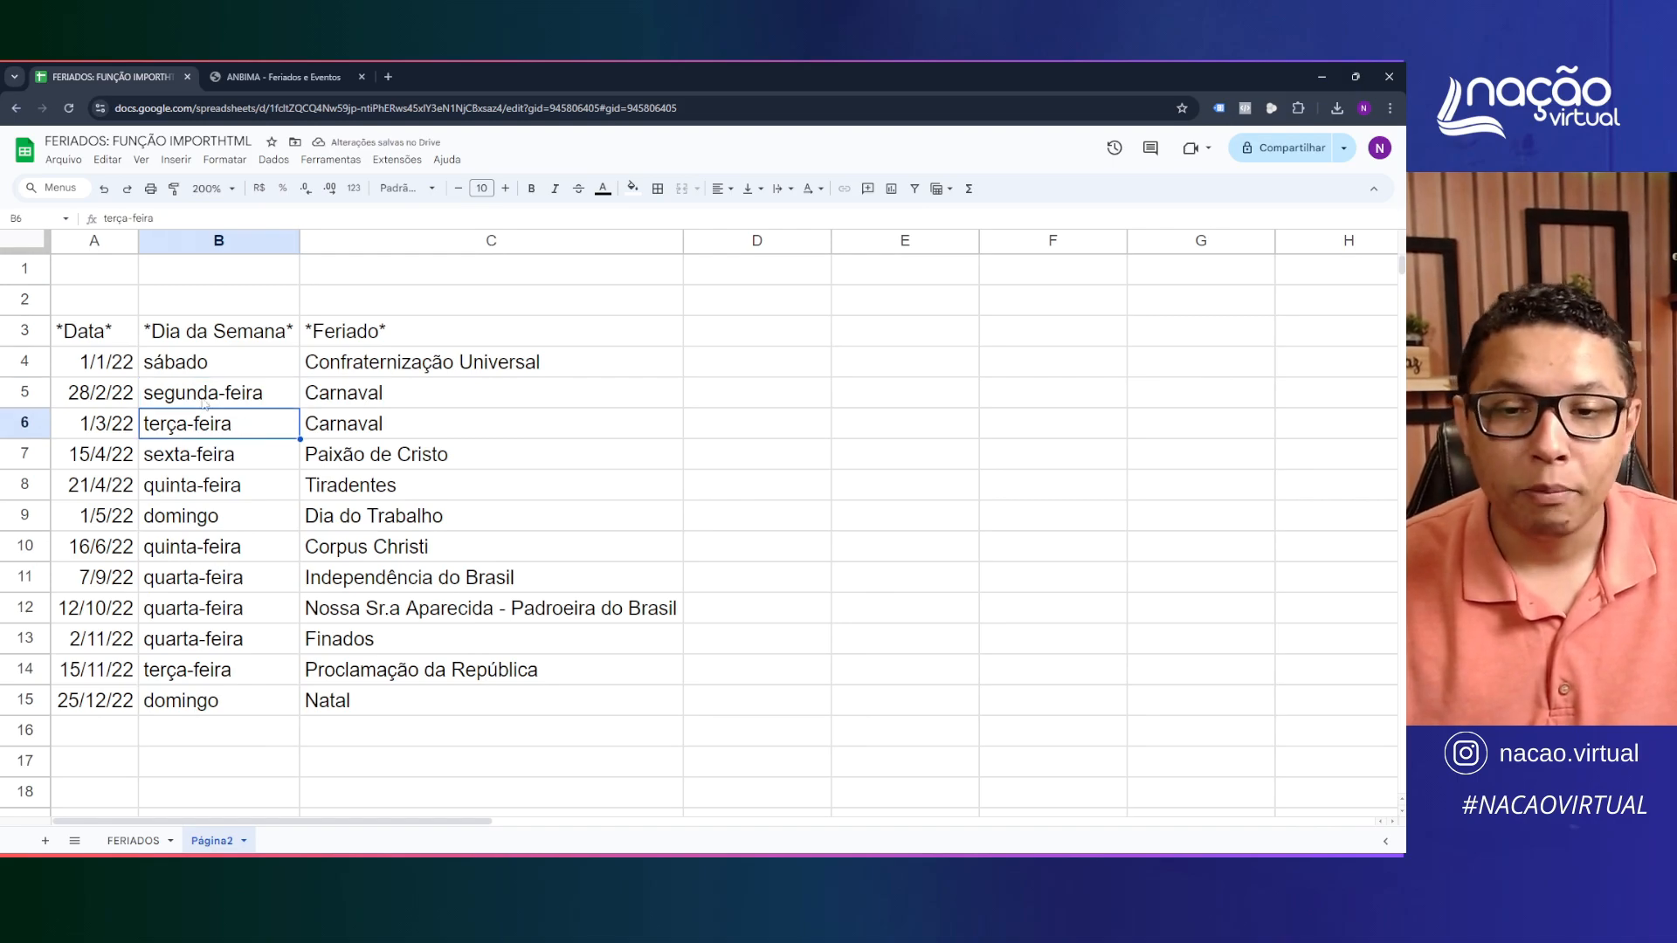
# Format A4:A15 with the date format showing a four-digit year (01/01/2022 style) and auto-fit column A to its contents
pyautogui.moveTo(105, 362); pyautogui.dragTo(109, 585)
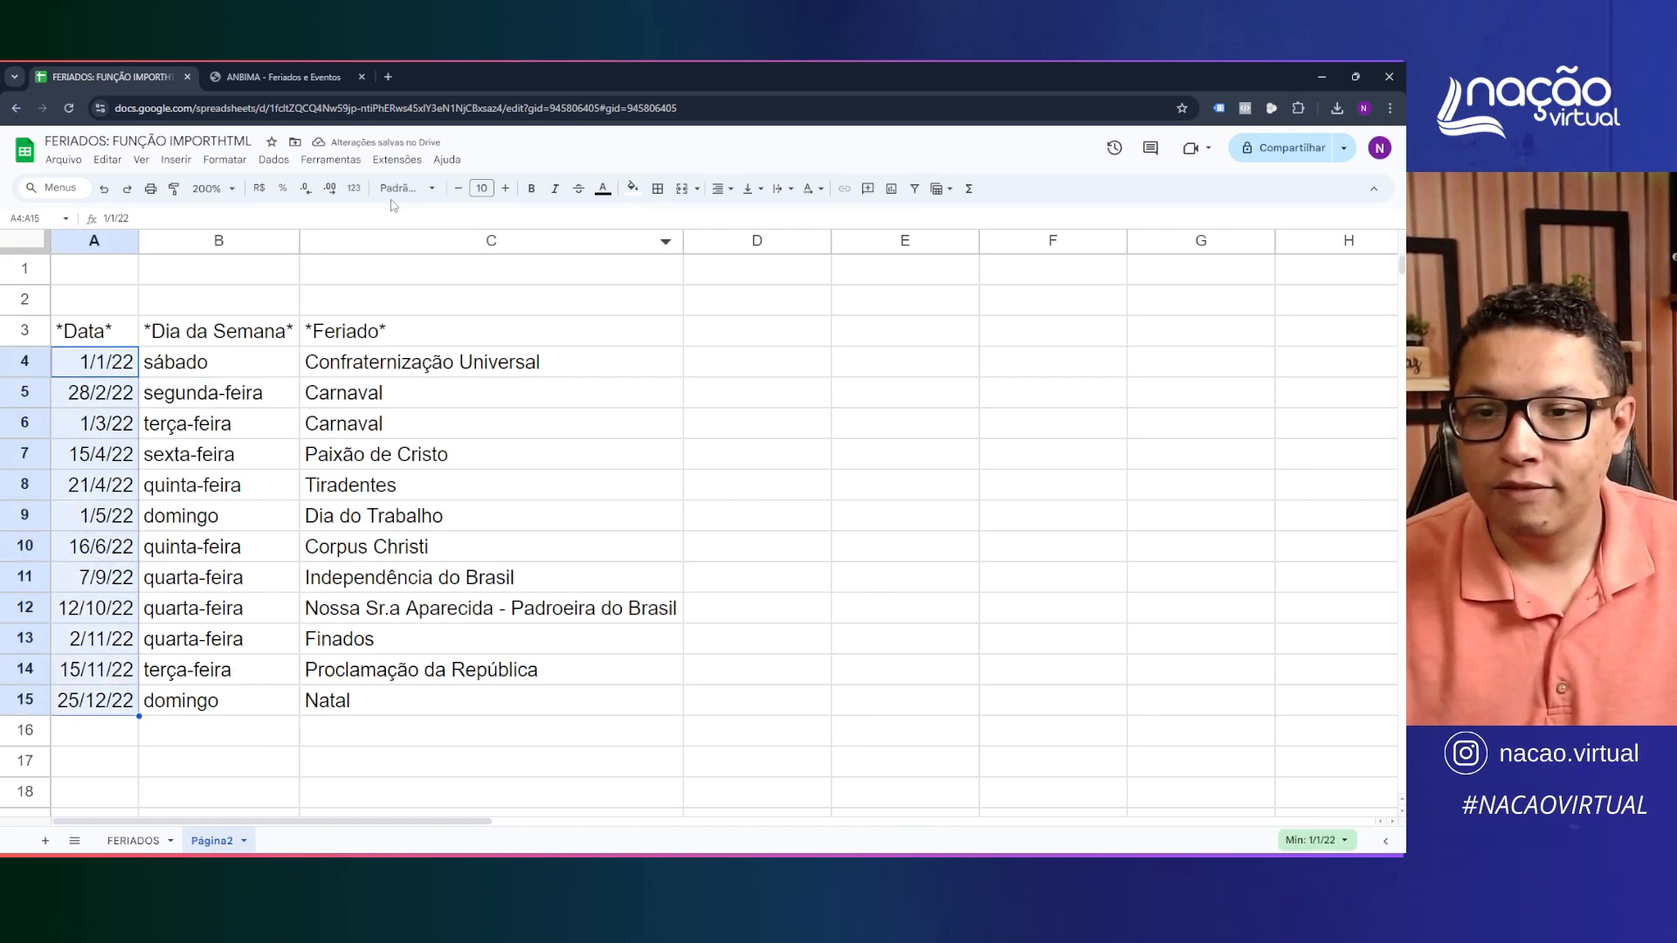
pyautogui.click(354, 188)
pyautogui.click(397, 464)
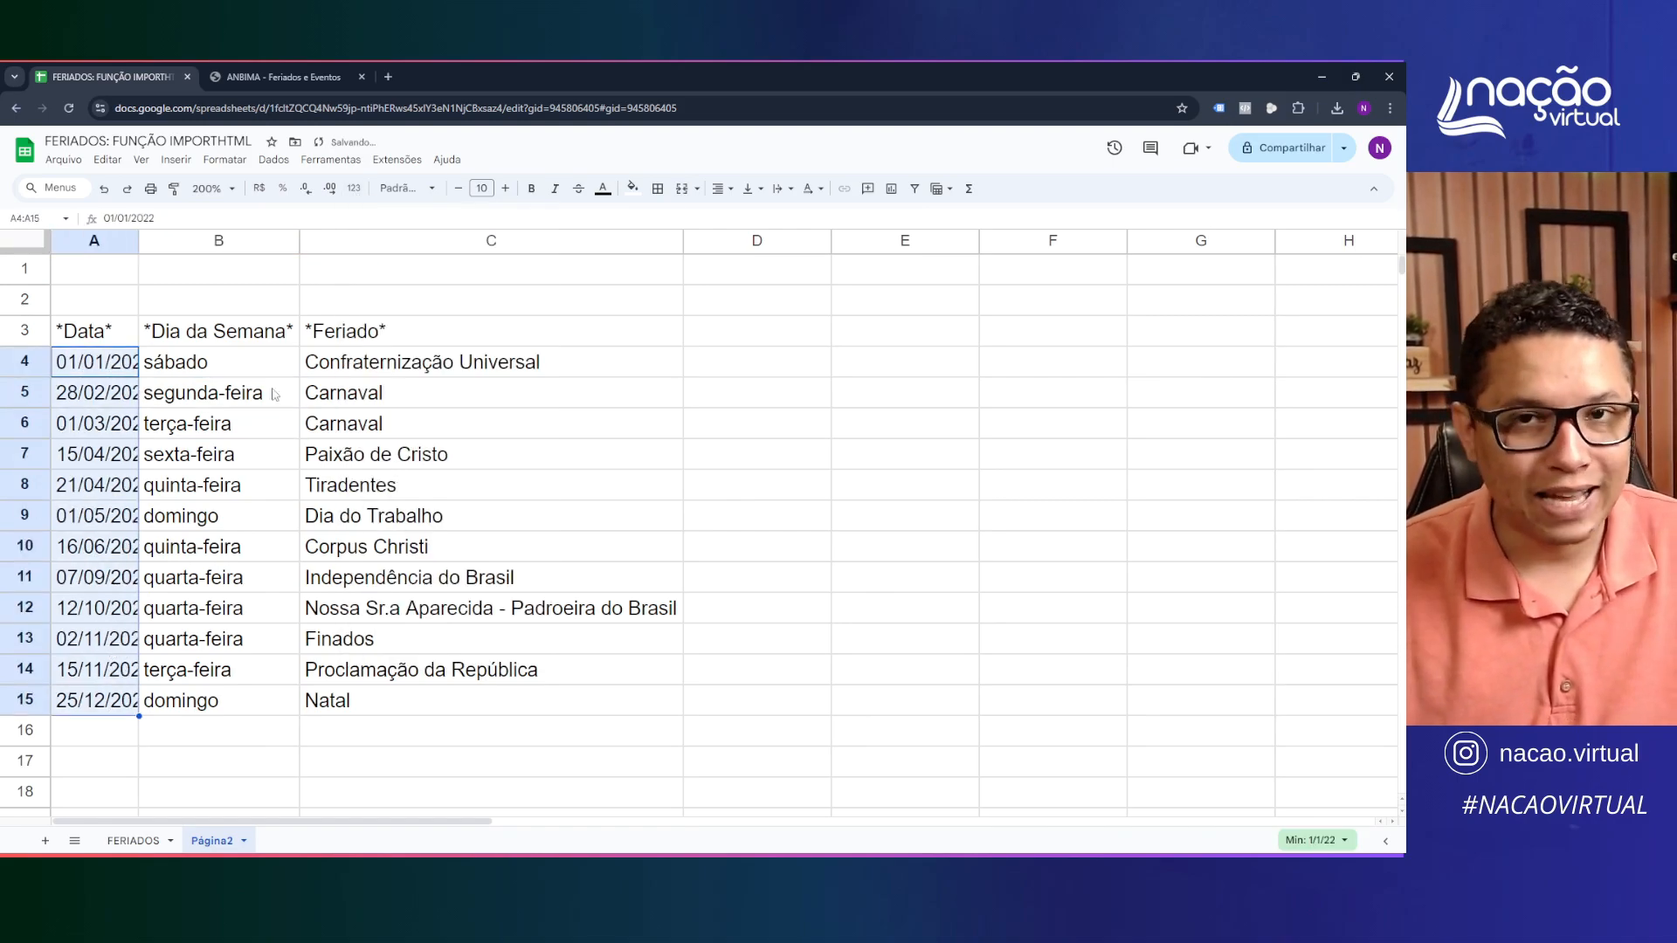
pyautogui.click(241, 365)
pyautogui.doubleClick(138, 241)
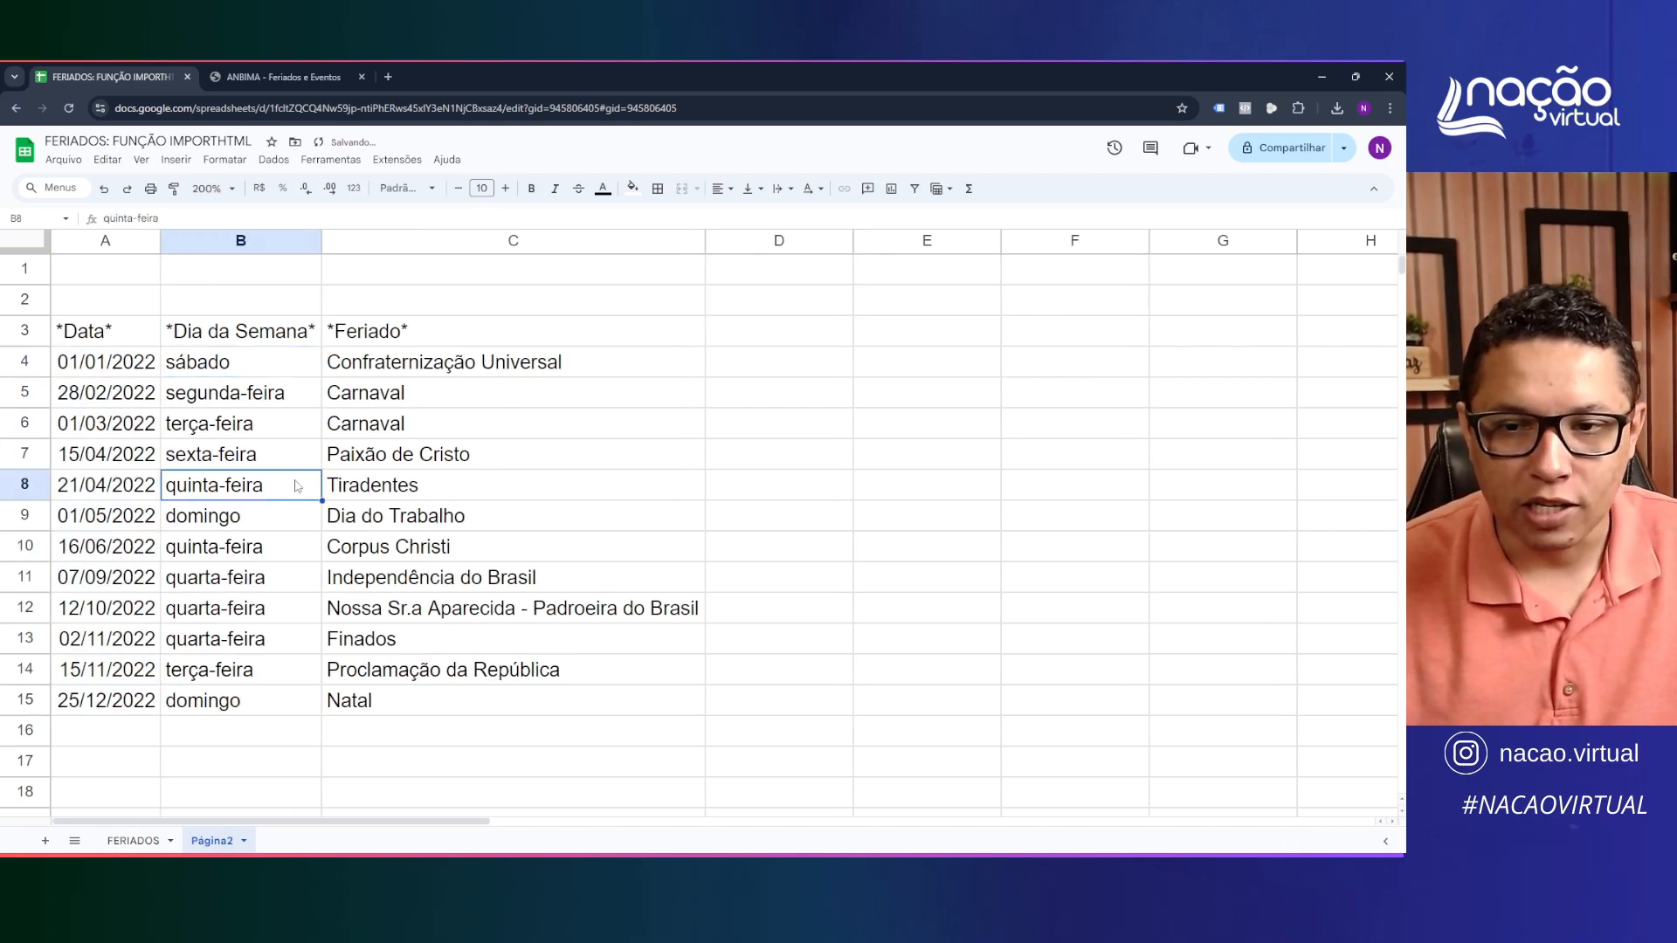
# Centre the header cells A3:C3 horizontally and fill them with dark blue
pyautogui.moveTo(87, 331); pyautogui.dragTo(526, 318)
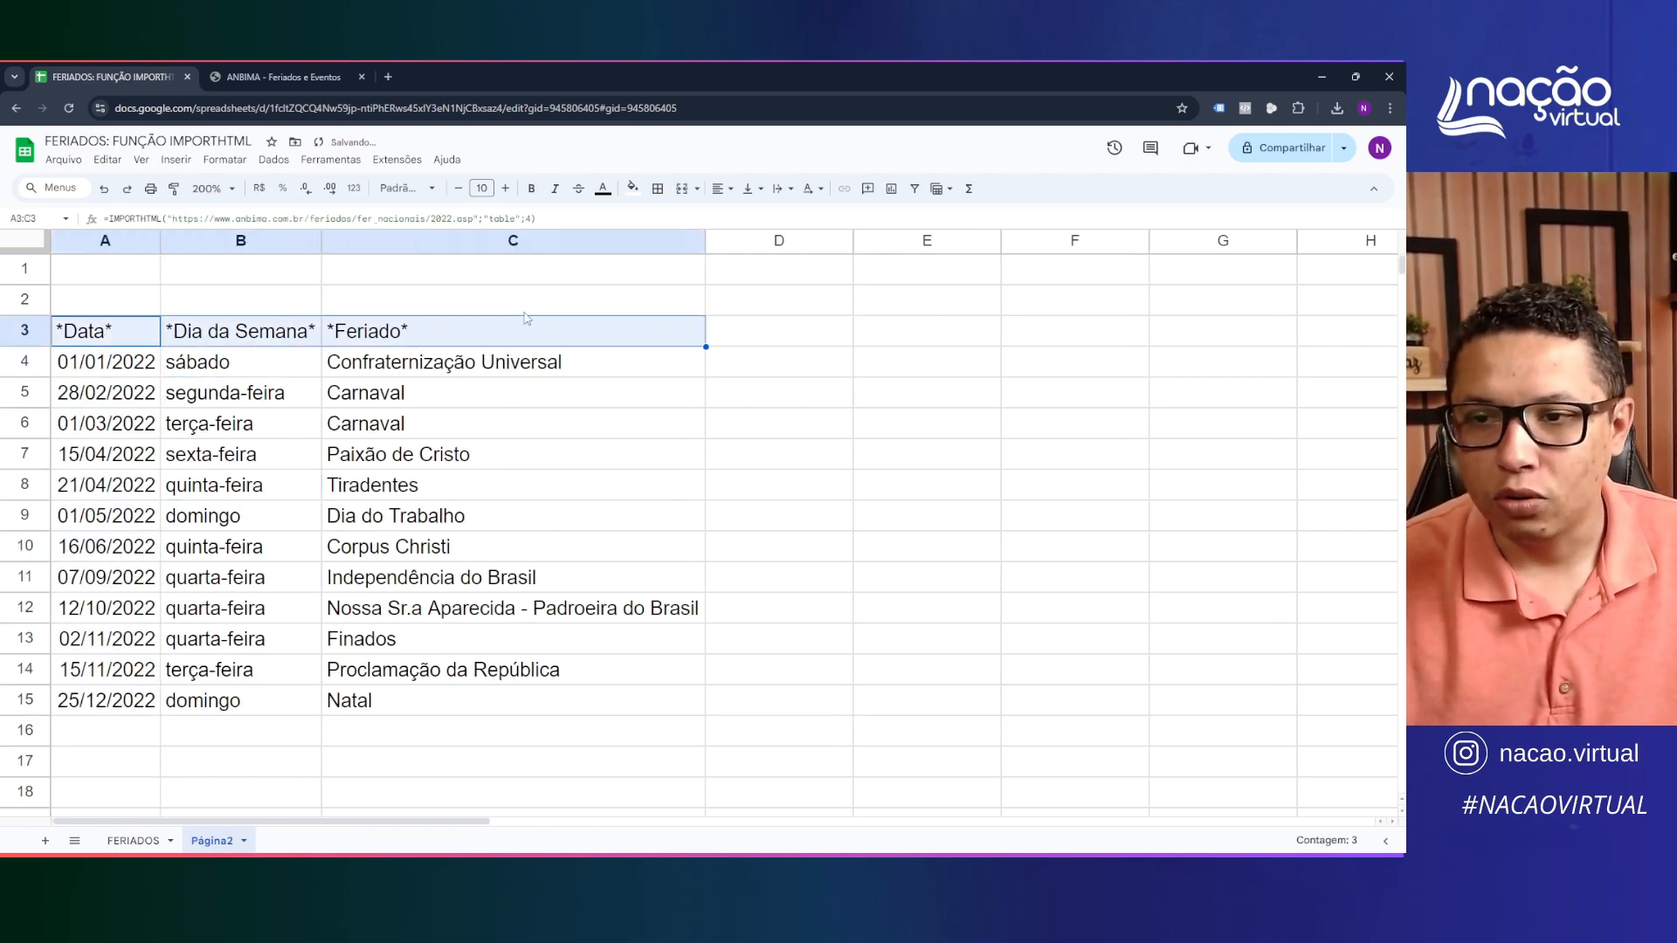
pyautogui.click(718, 189)
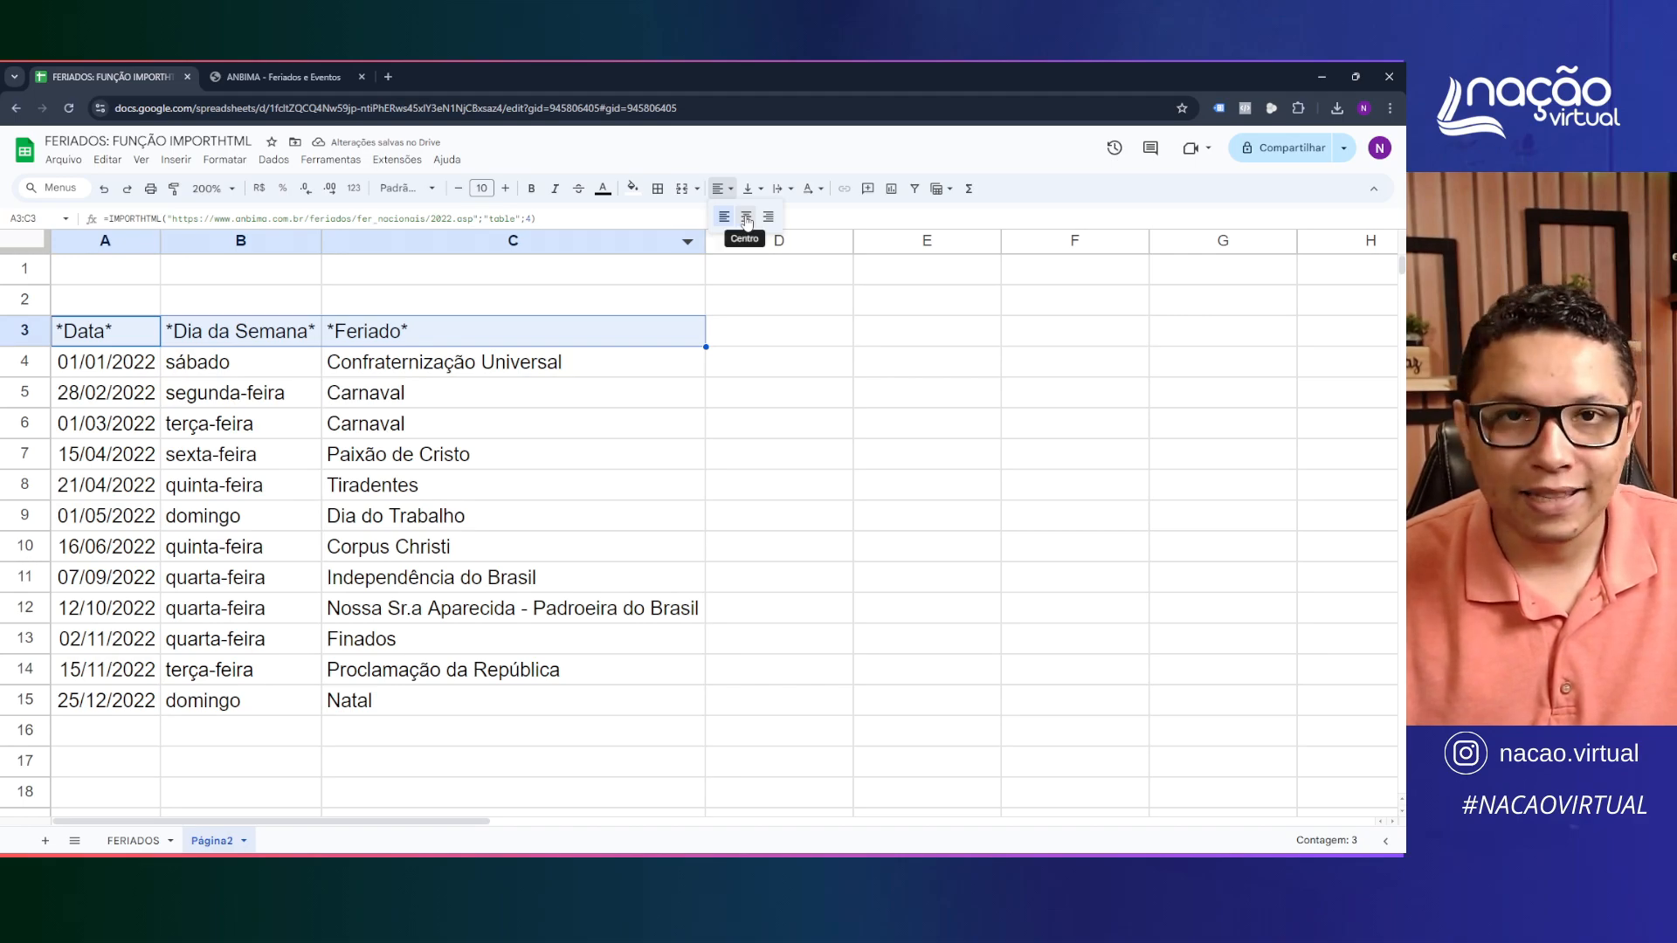
pyautogui.click(747, 218)
pyautogui.click(633, 188)
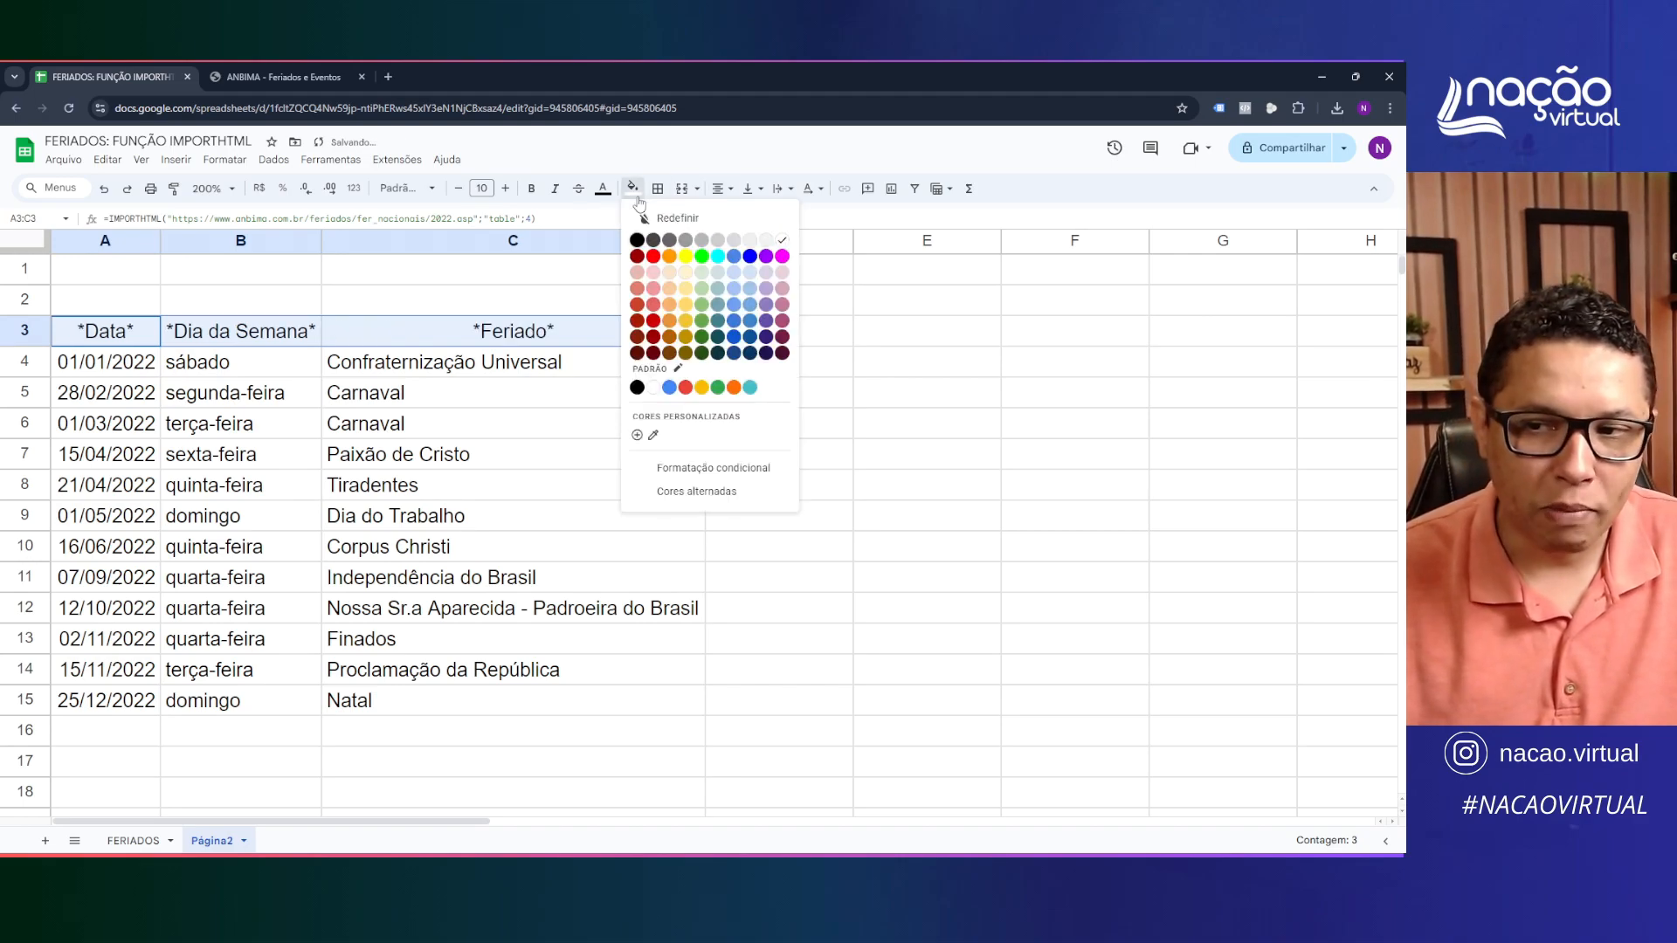
pyautogui.click(749, 353)
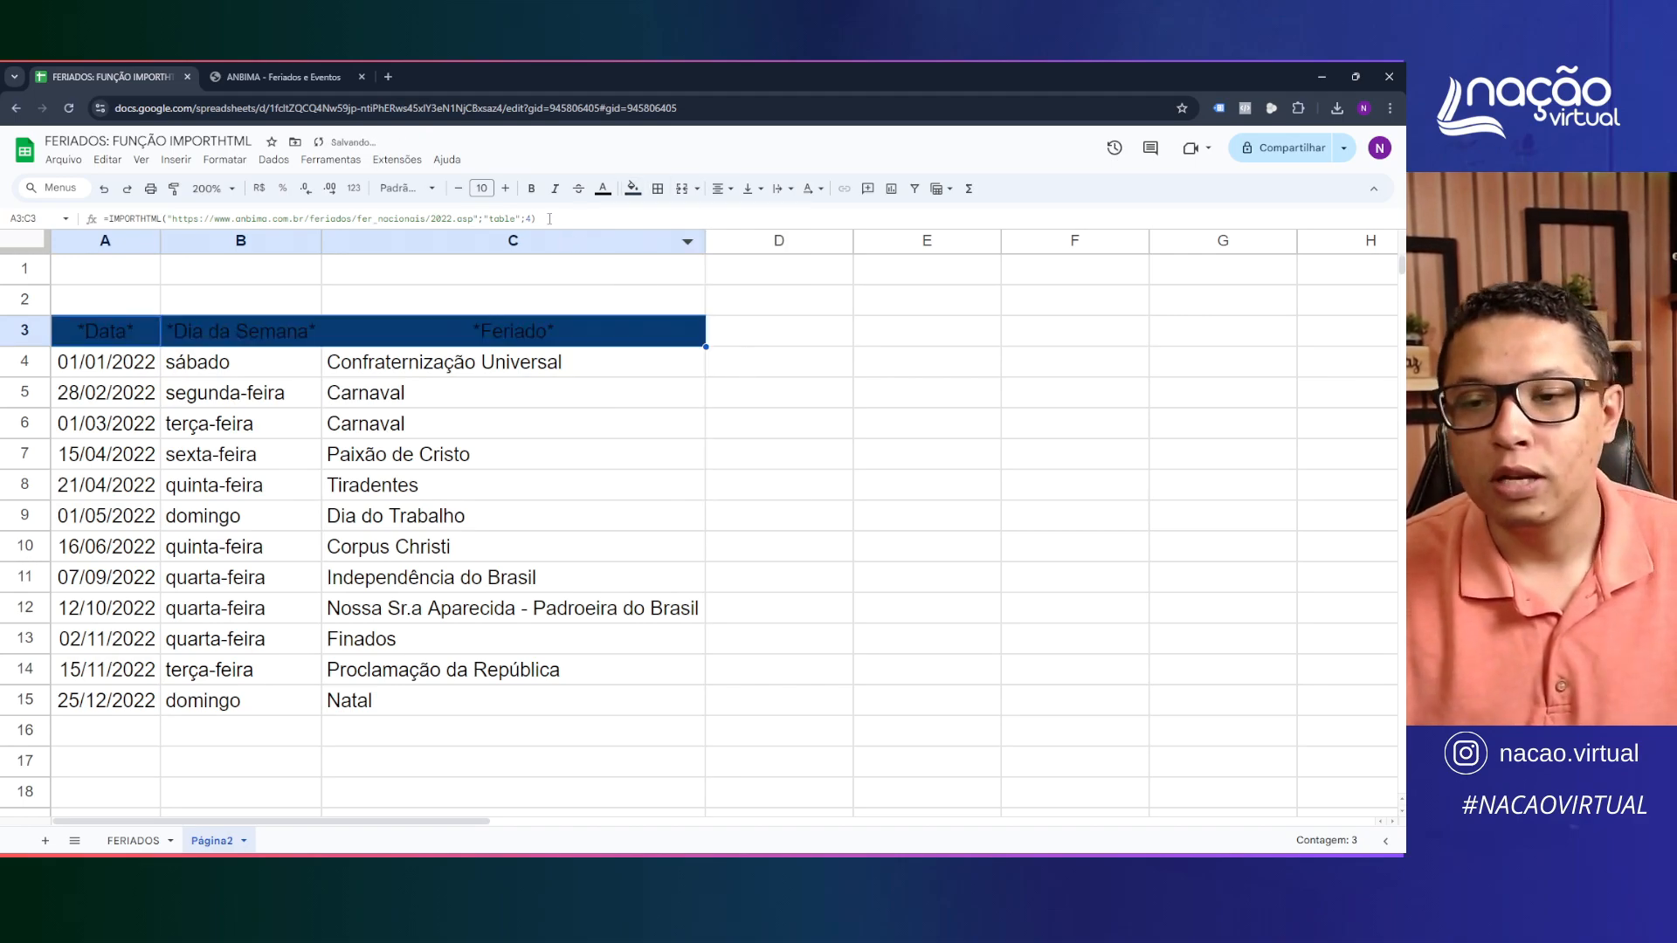
# Make the text of the header cells A3:C3 white and bold
pyautogui.click(602, 188)
pyautogui.click(757, 246)
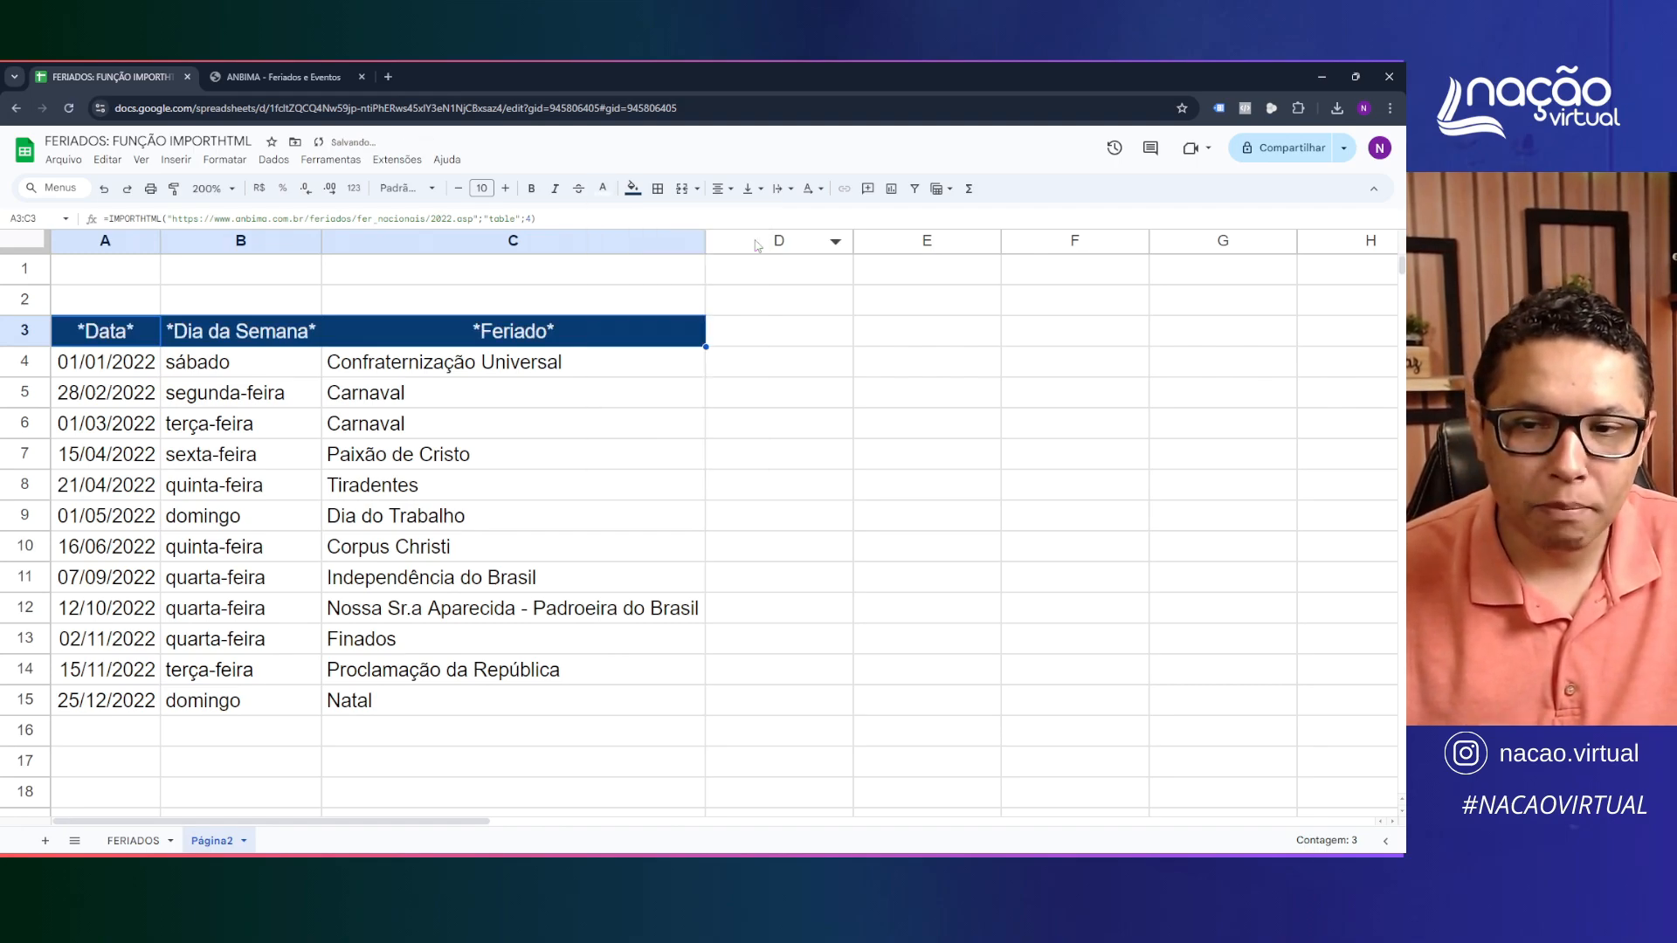
pyautogui.click(530, 189)
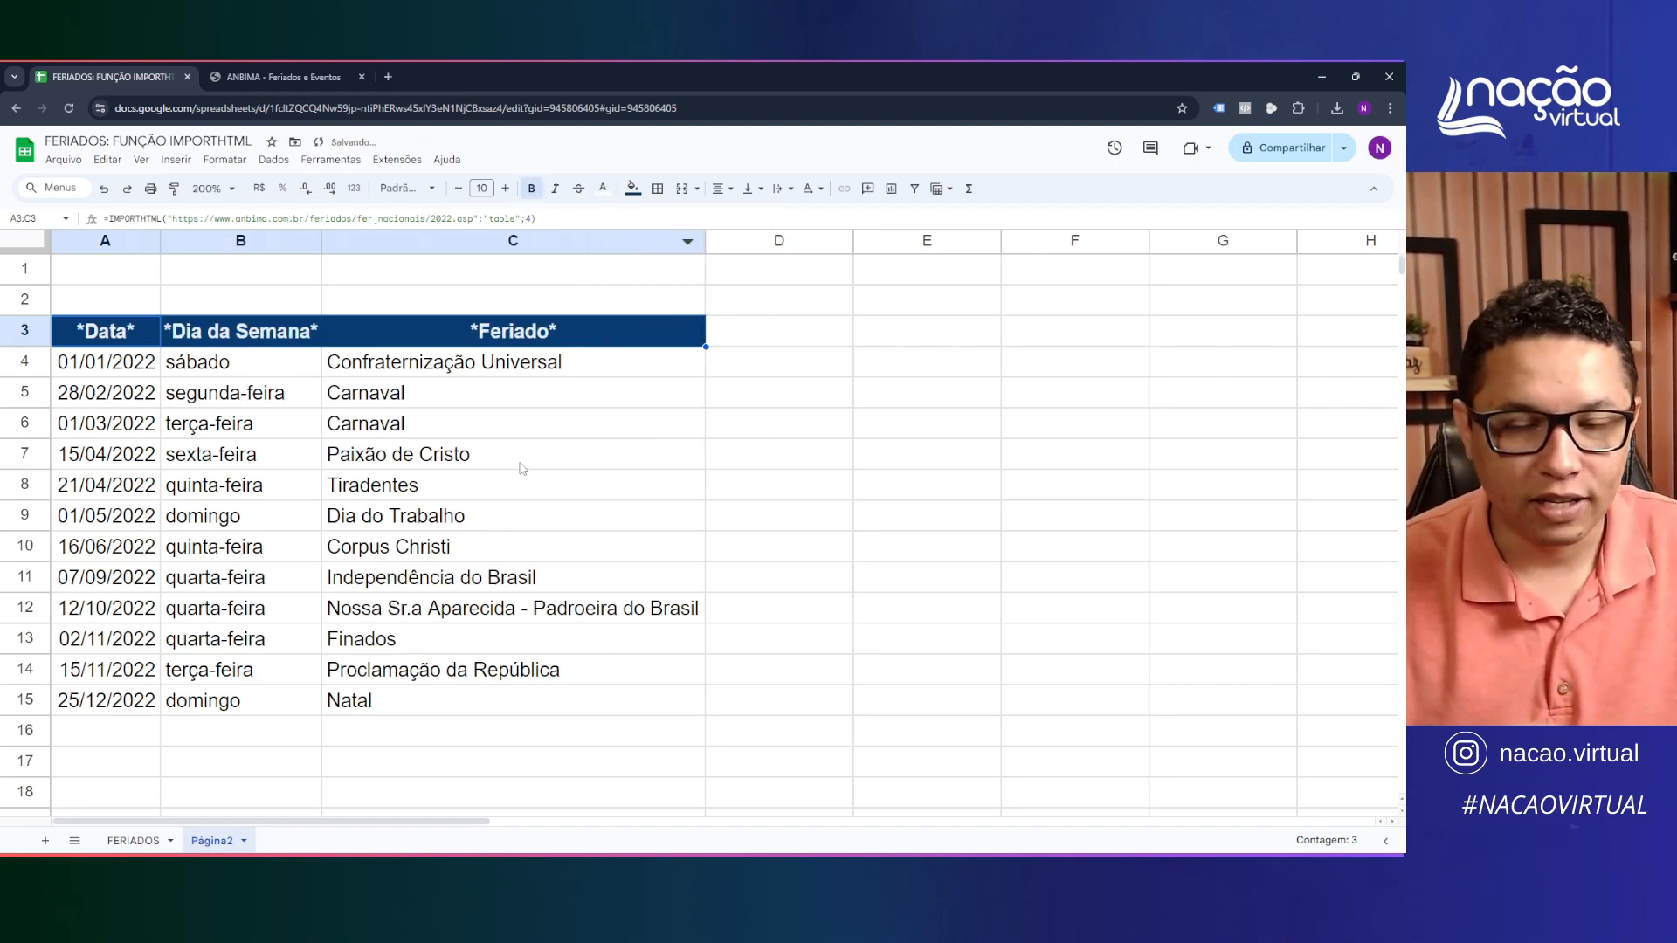
pyautogui.click(522, 463)
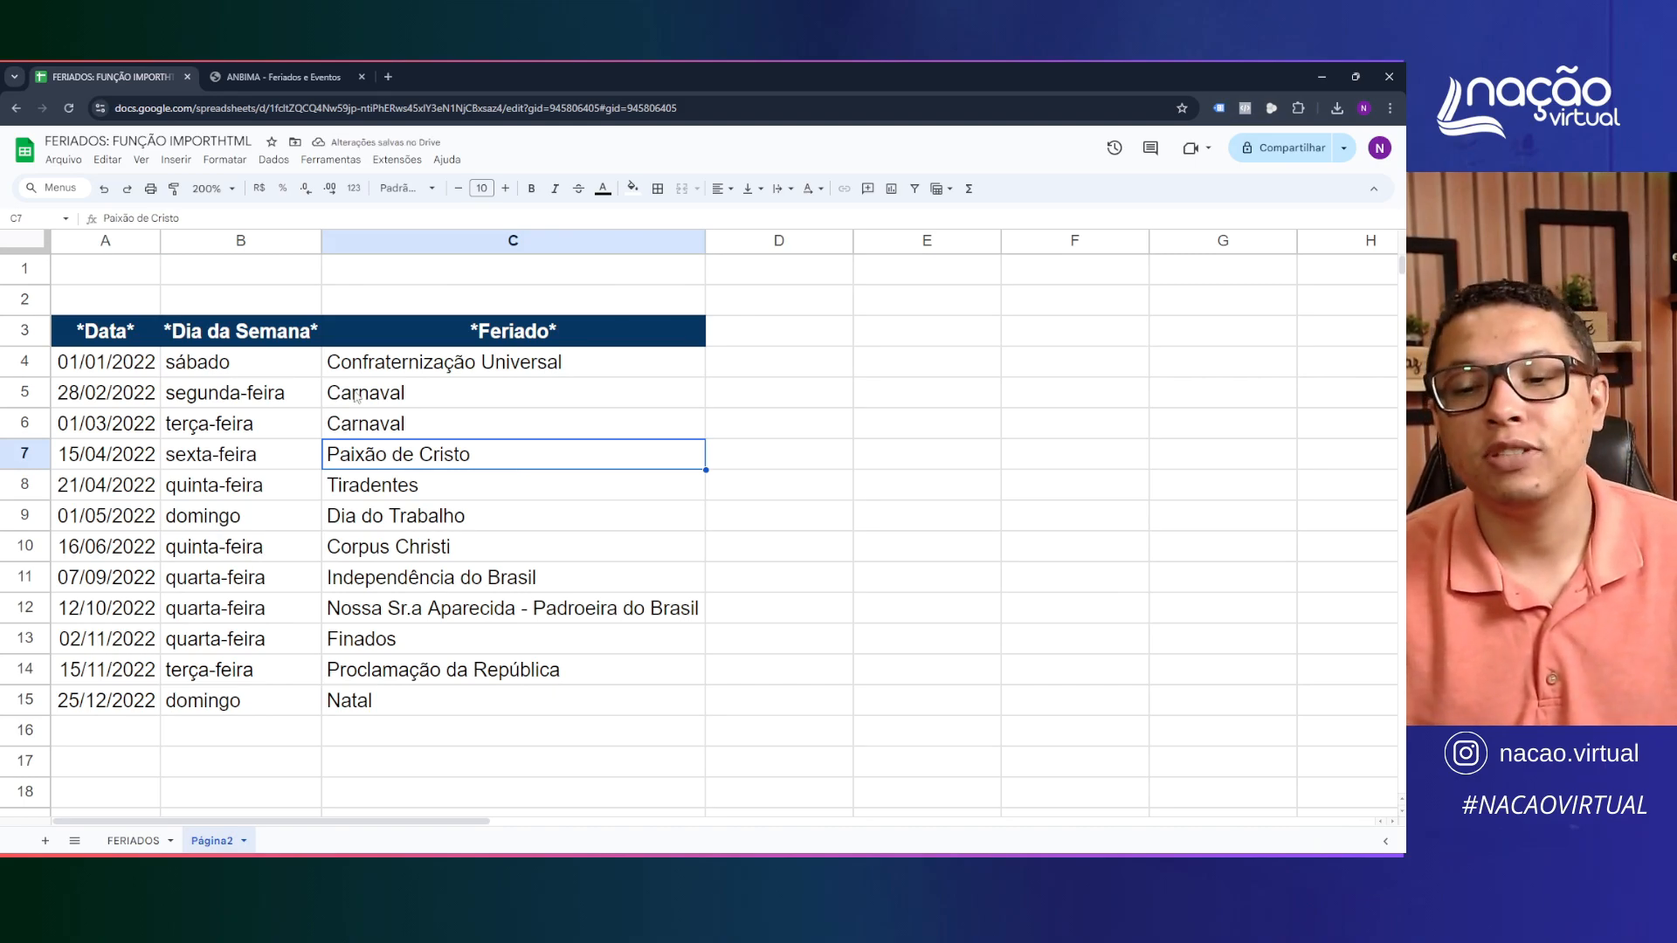
# Apply all borders to the holiday table A3:C15 and set their style to a thin solid line
pyautogui.click(313, 397)
pyautogui.moveTo(105, 336); pyautogui.dragTo(437, 703)
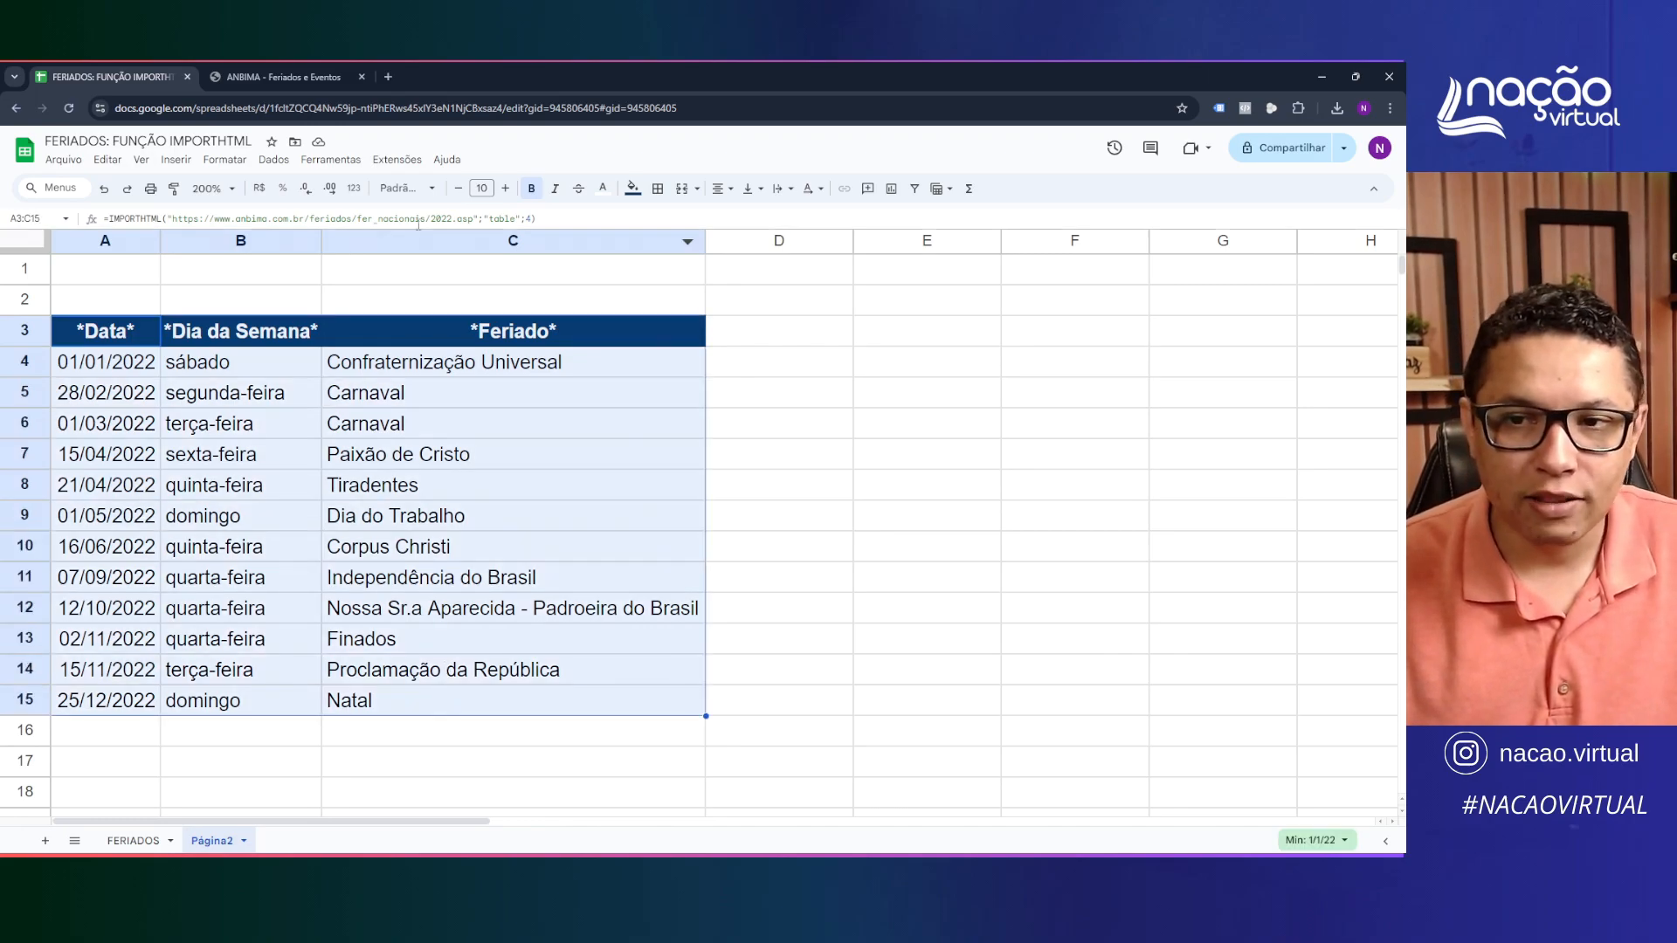
pyautogui.click(658, 189)
pyautogui.click(668, 223)
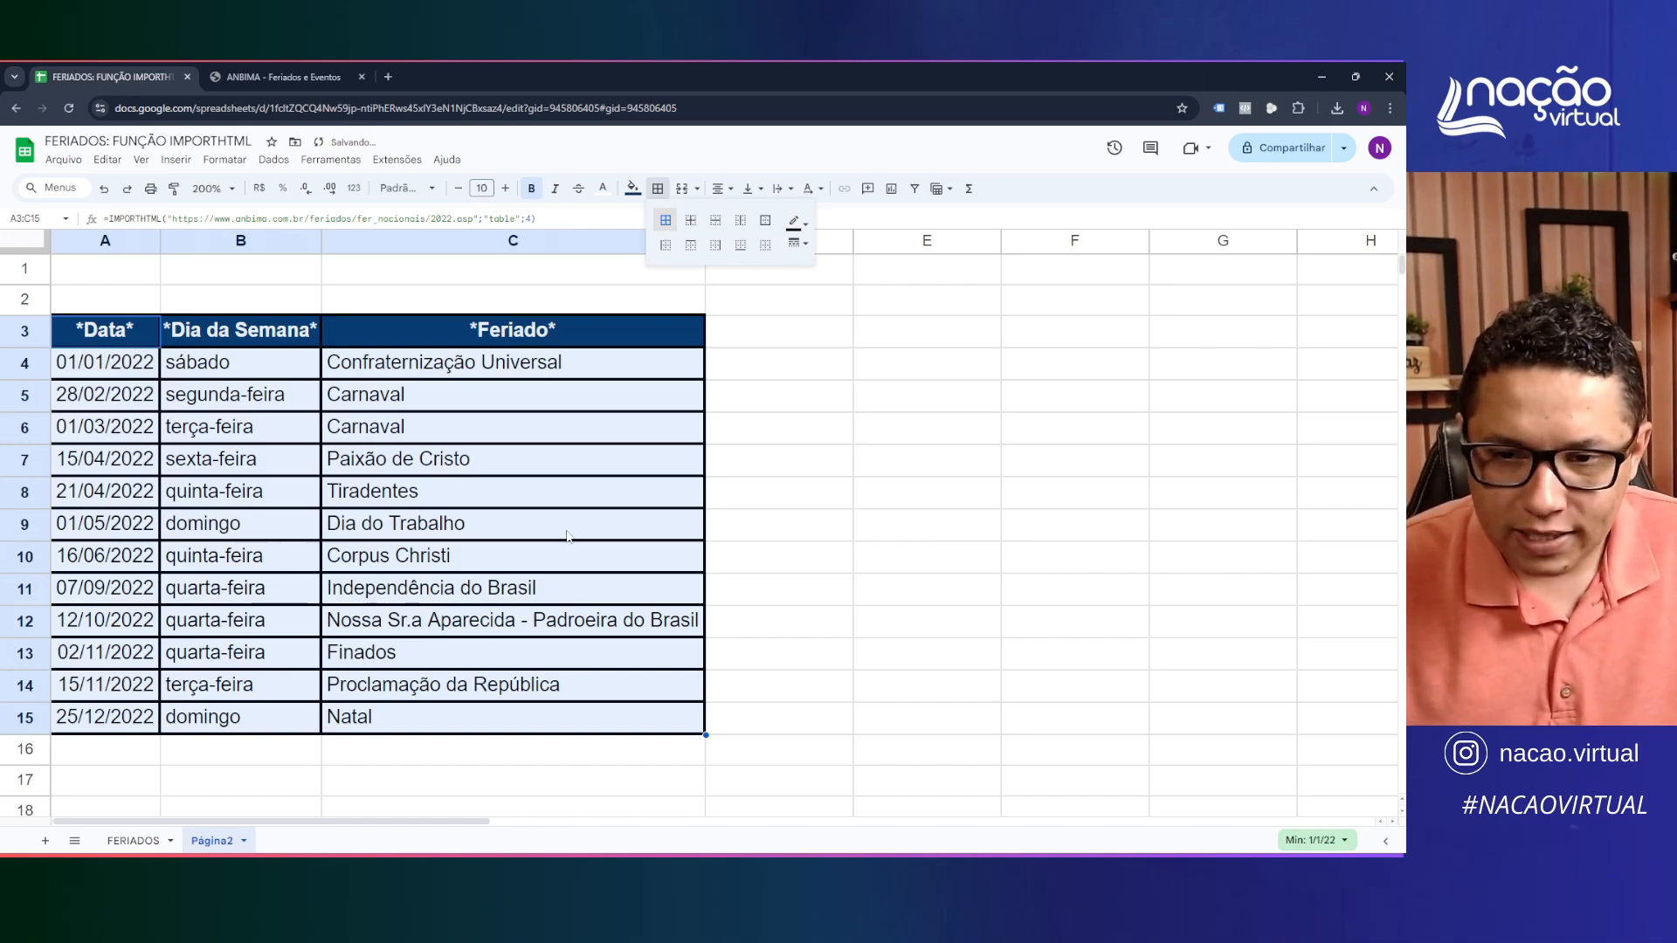
pyautogui.click(806, 250)
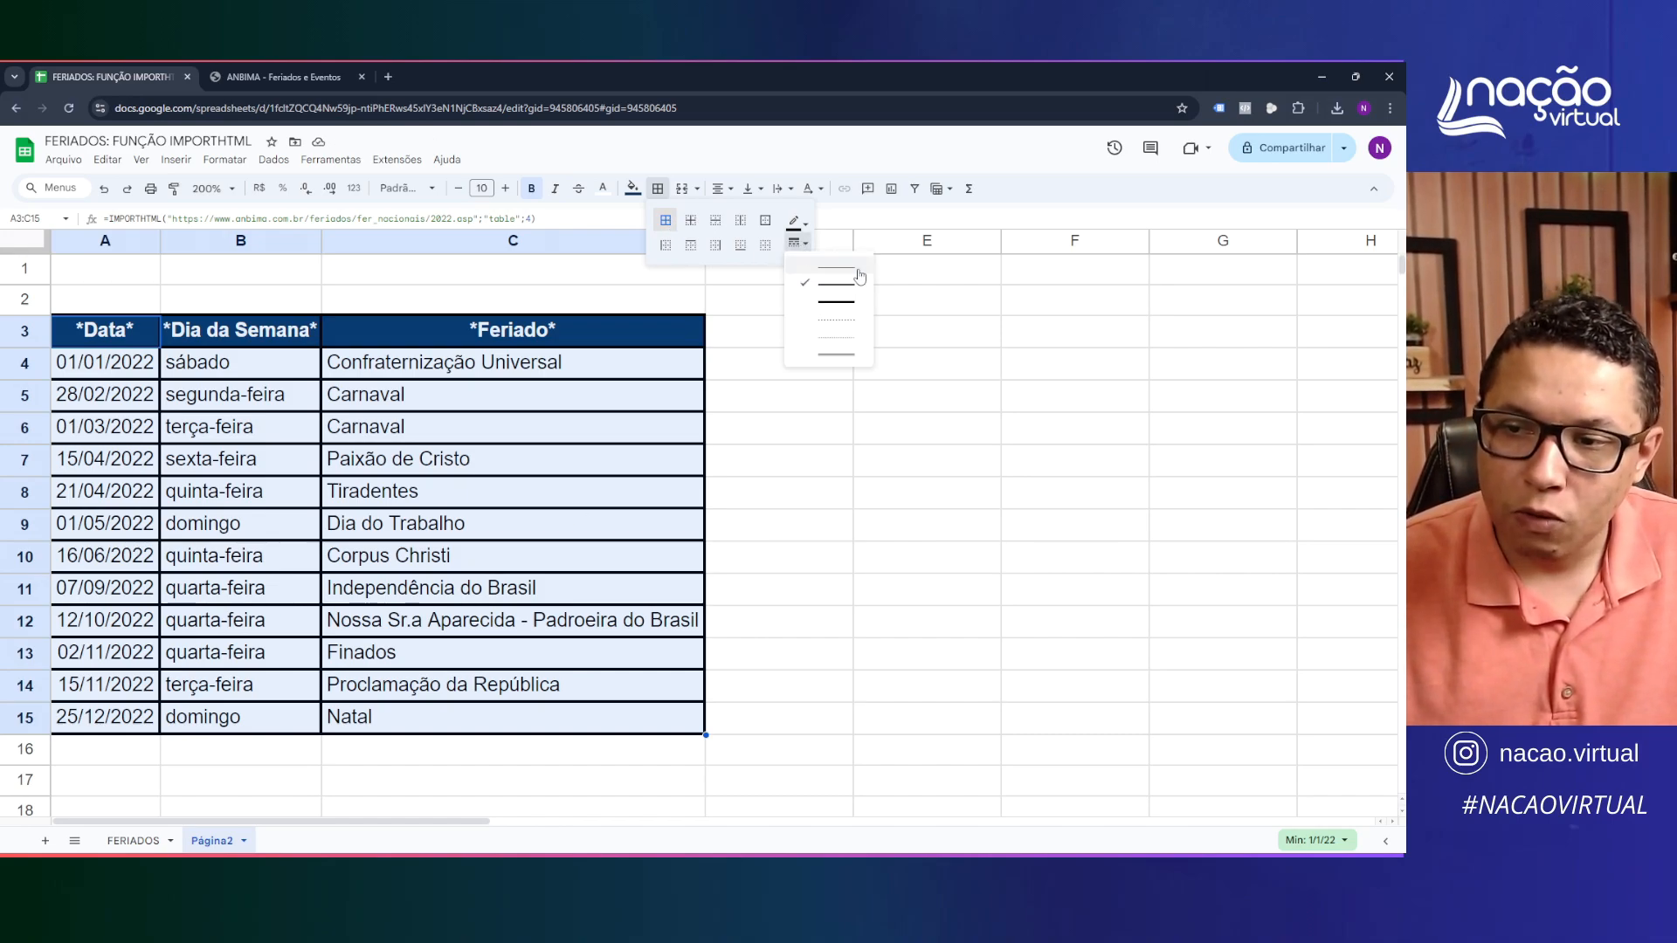
pyautogui.click(836, 269)
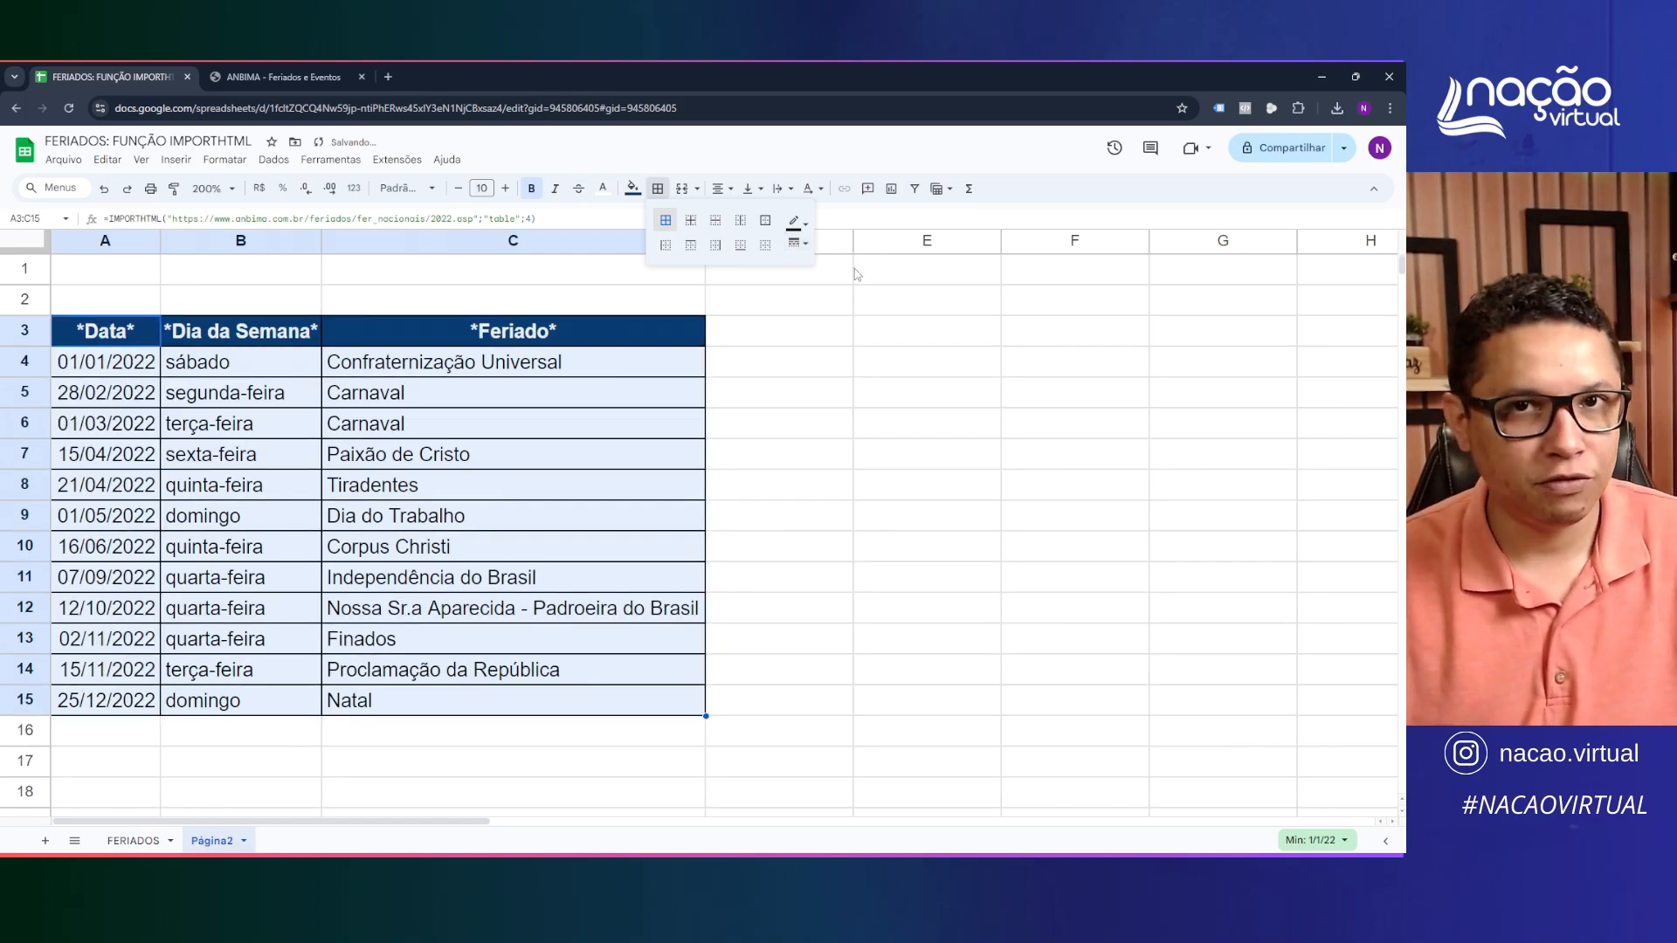
pyautogui.click(578, 484)
# Apply an outer border to the holiday table A3:C15 and set its style to a medium solid line
pyautogui.moveTo(124, 335); pyautogui.dragTo(559, 704)
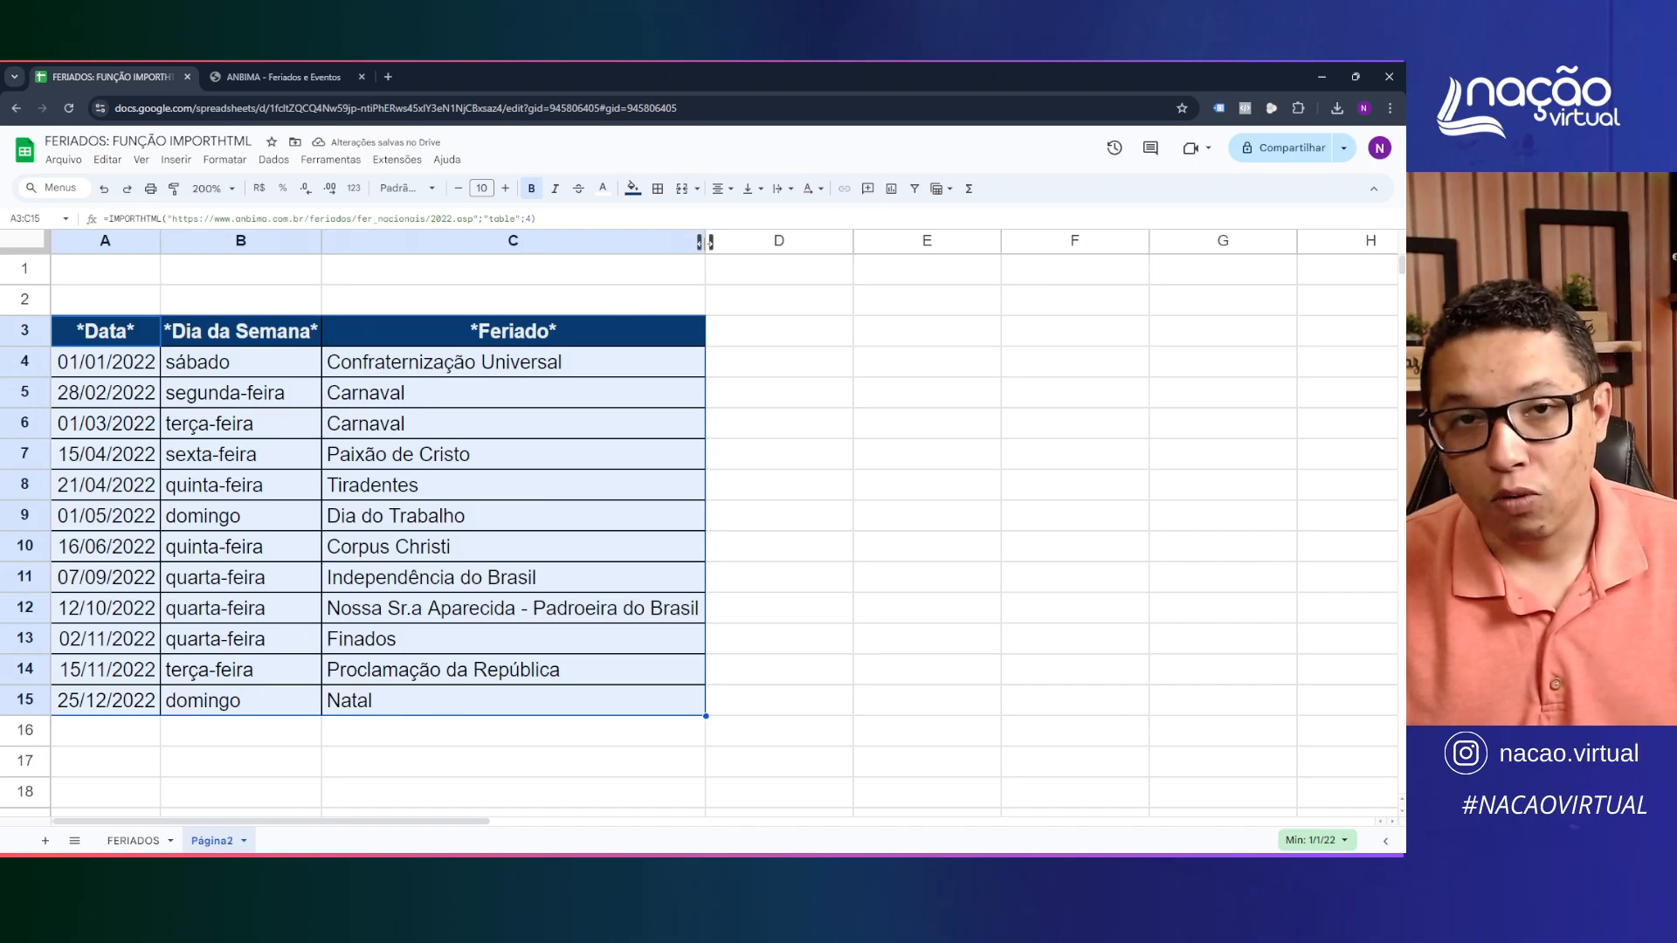
pyautogui.click(723, 190)
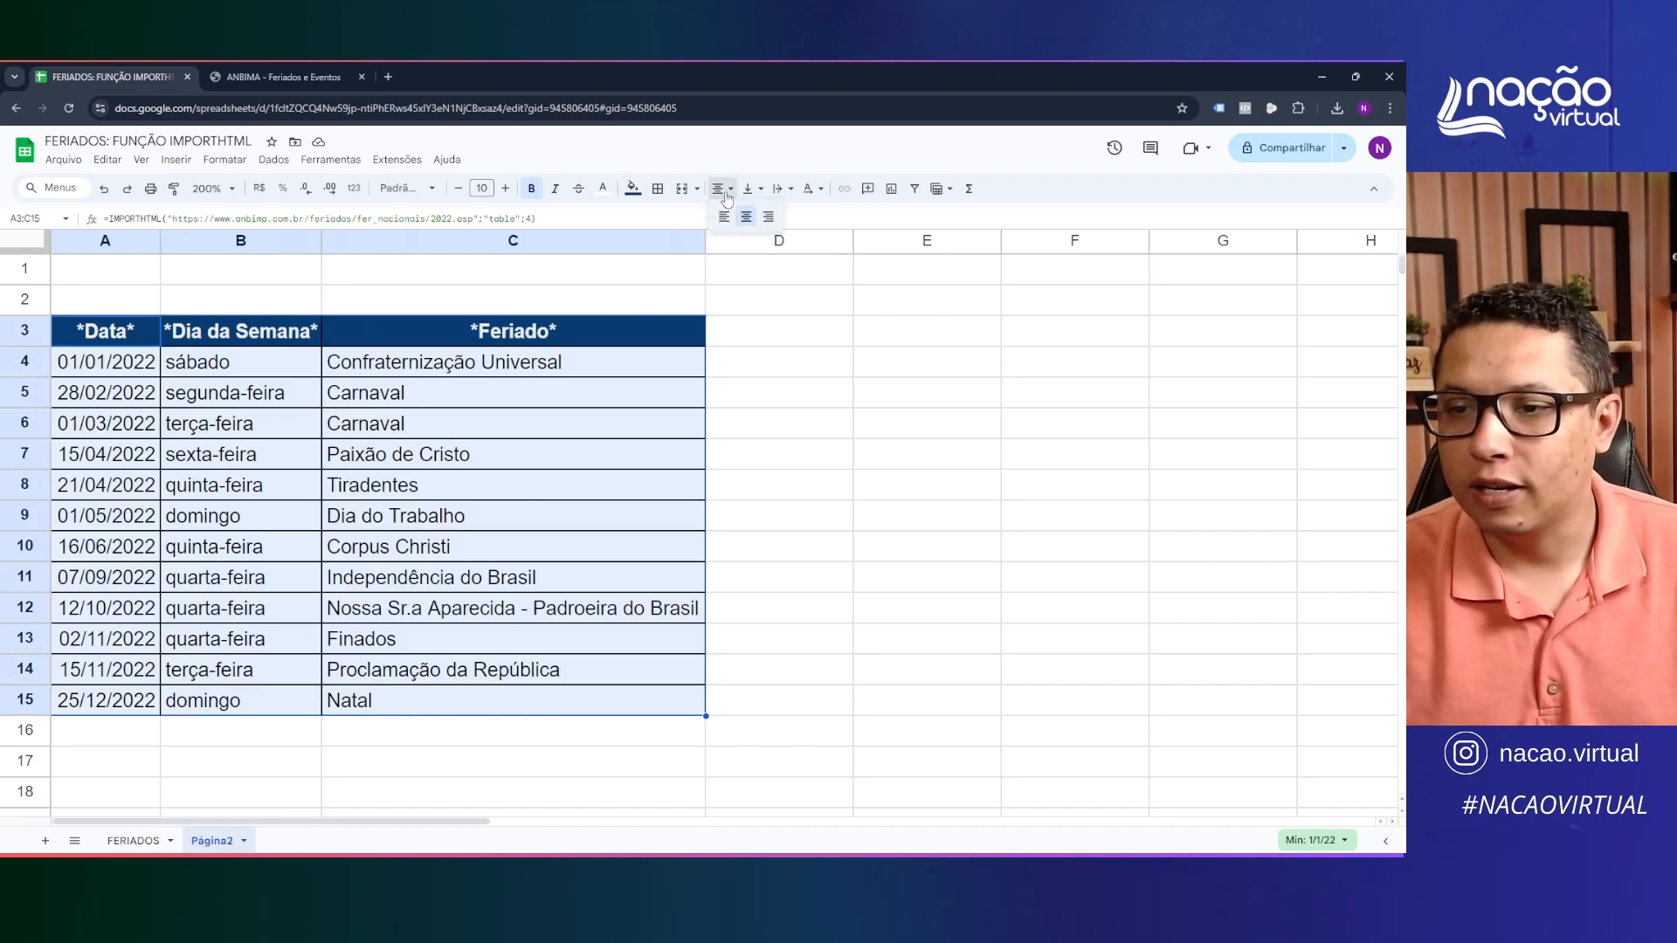
pyautogui.click(657, 192)
pyautogui.click(793, 249)
pyautogui.click(793, 247)
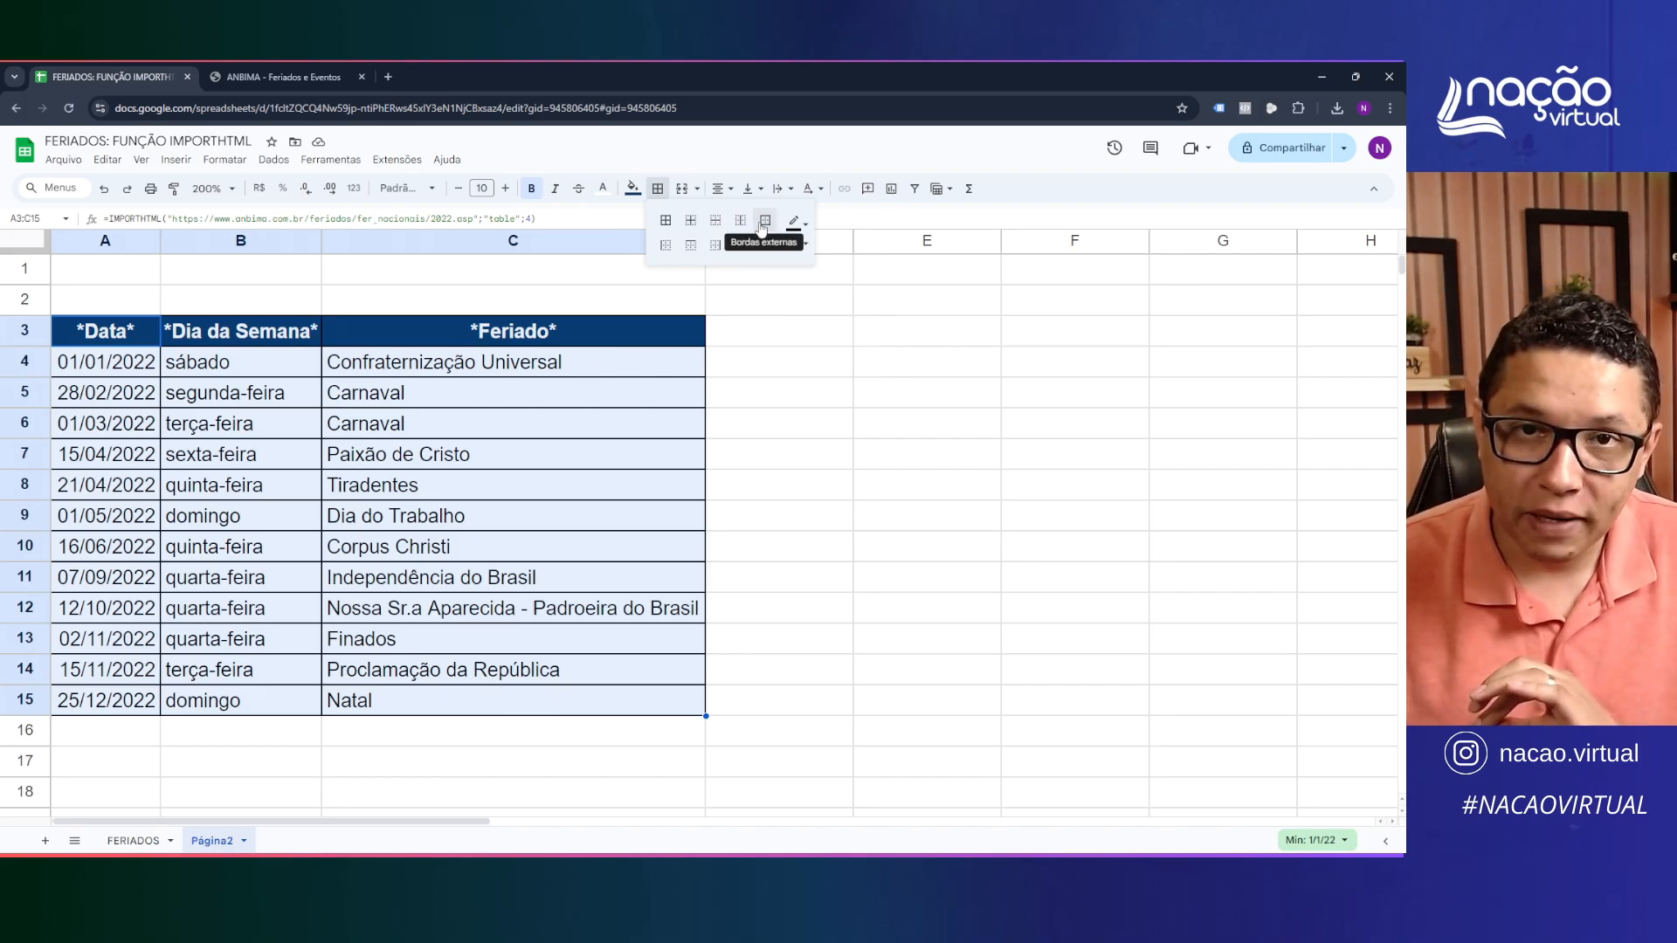
pyautogui.click(763, 224)
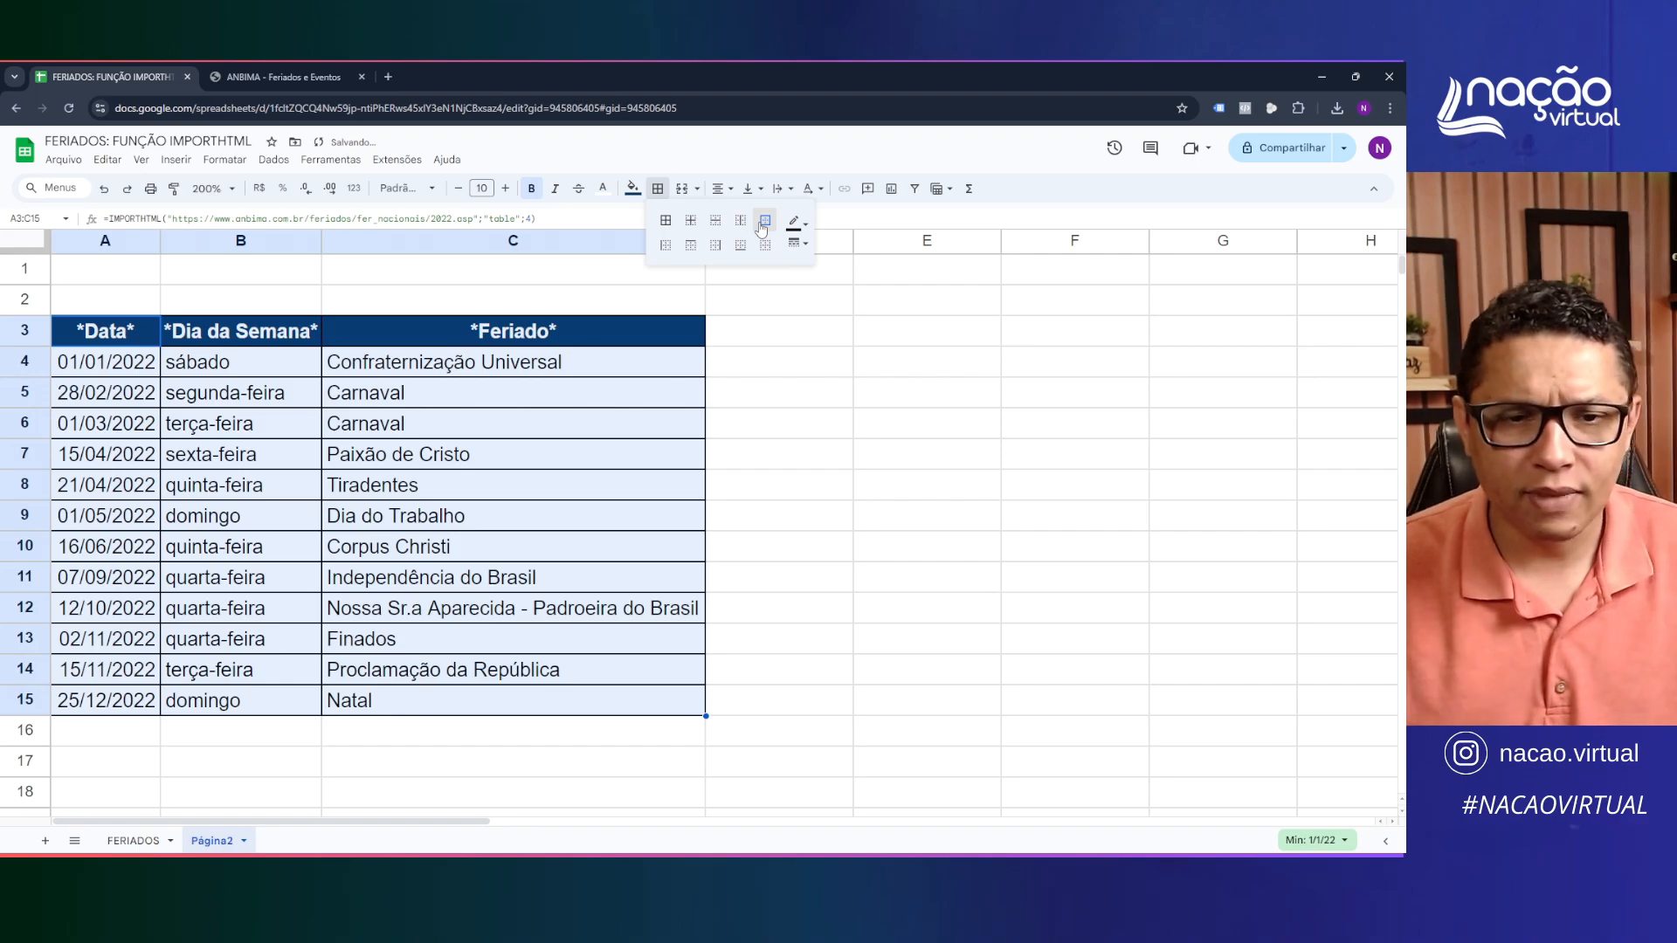
pyautogui.click(802, 245)
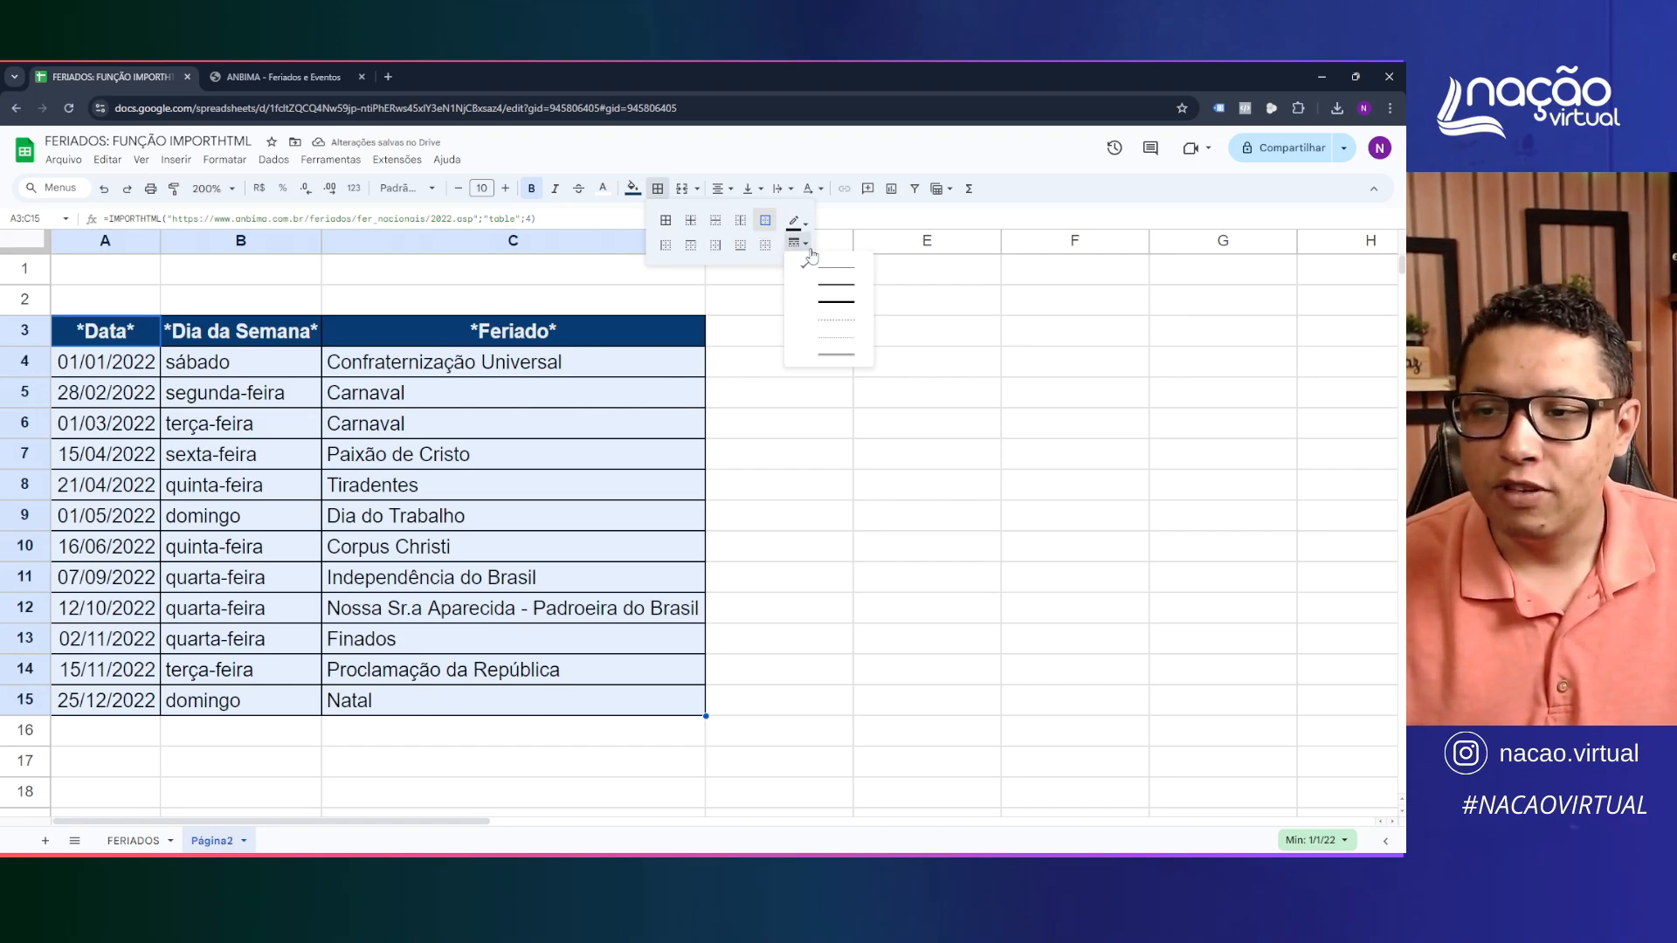
pyautogui.click(825, 286)
pyautogui.click(642, 480)
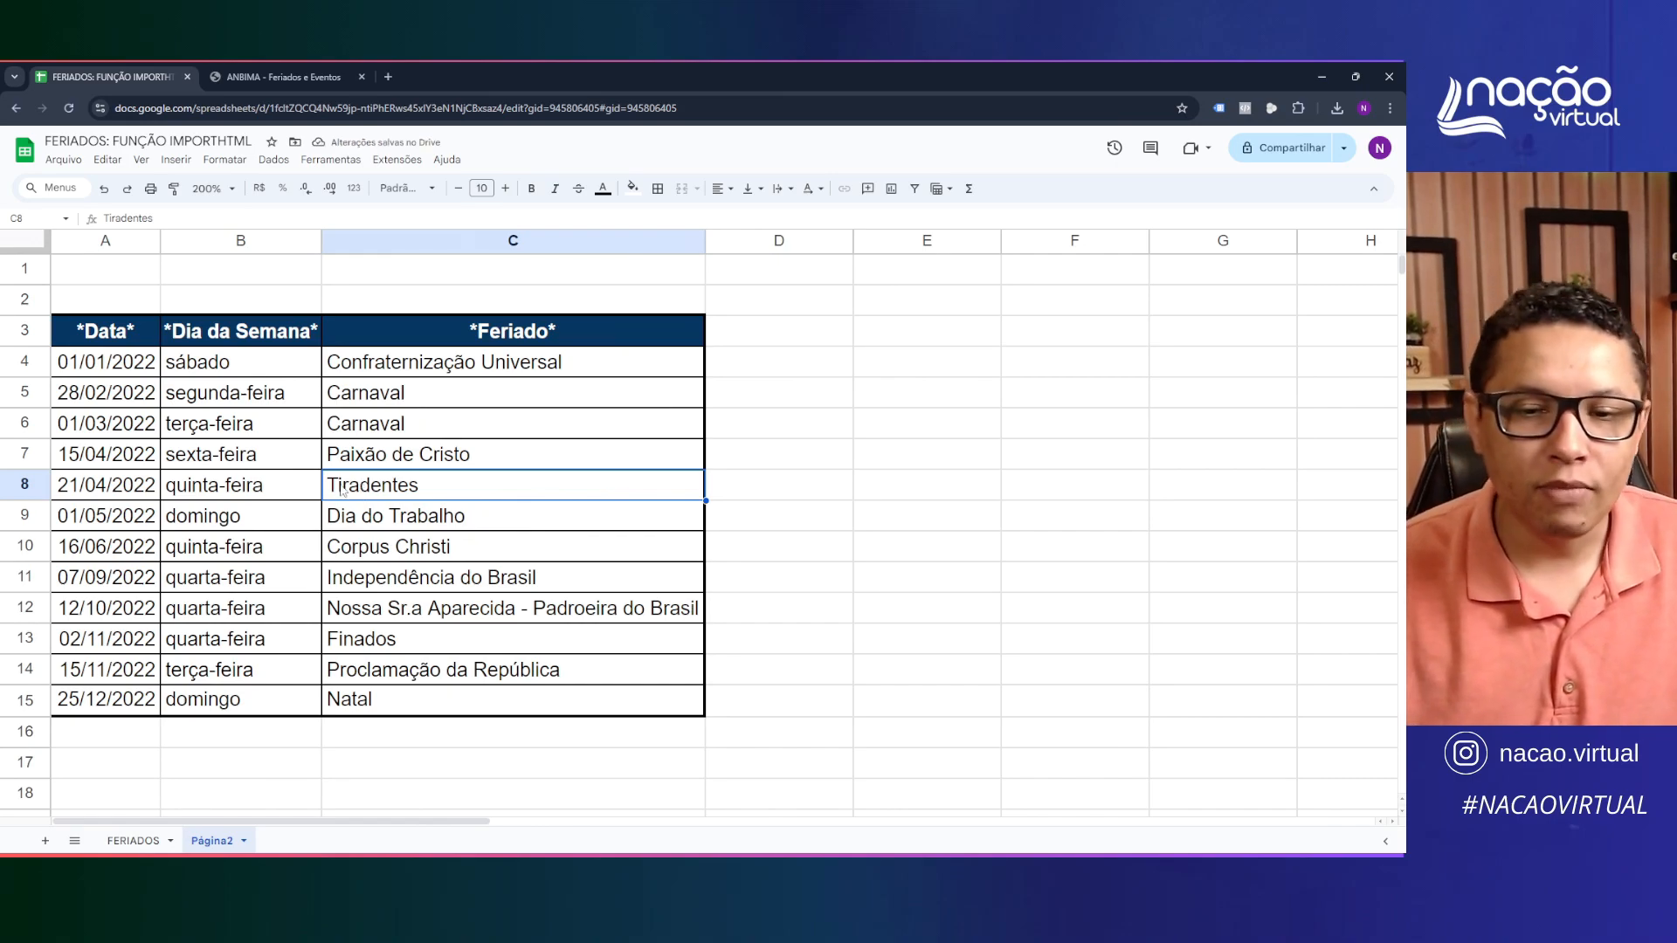
pyautogui.click(309, 498)
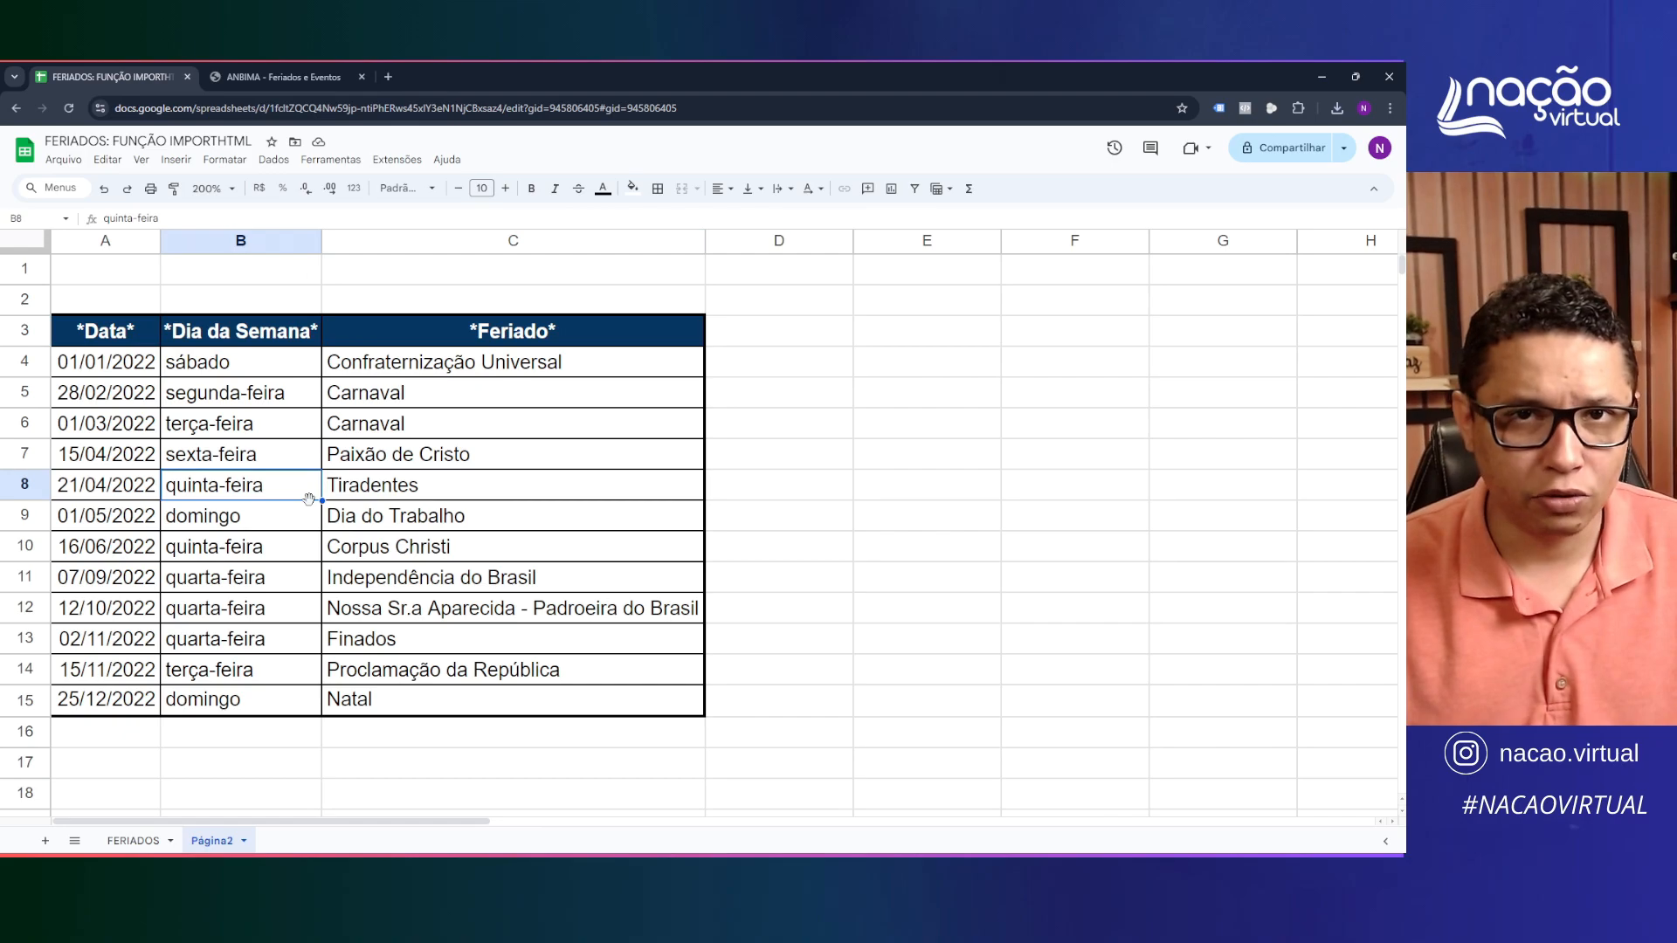
pyautogui.click(100, 395)
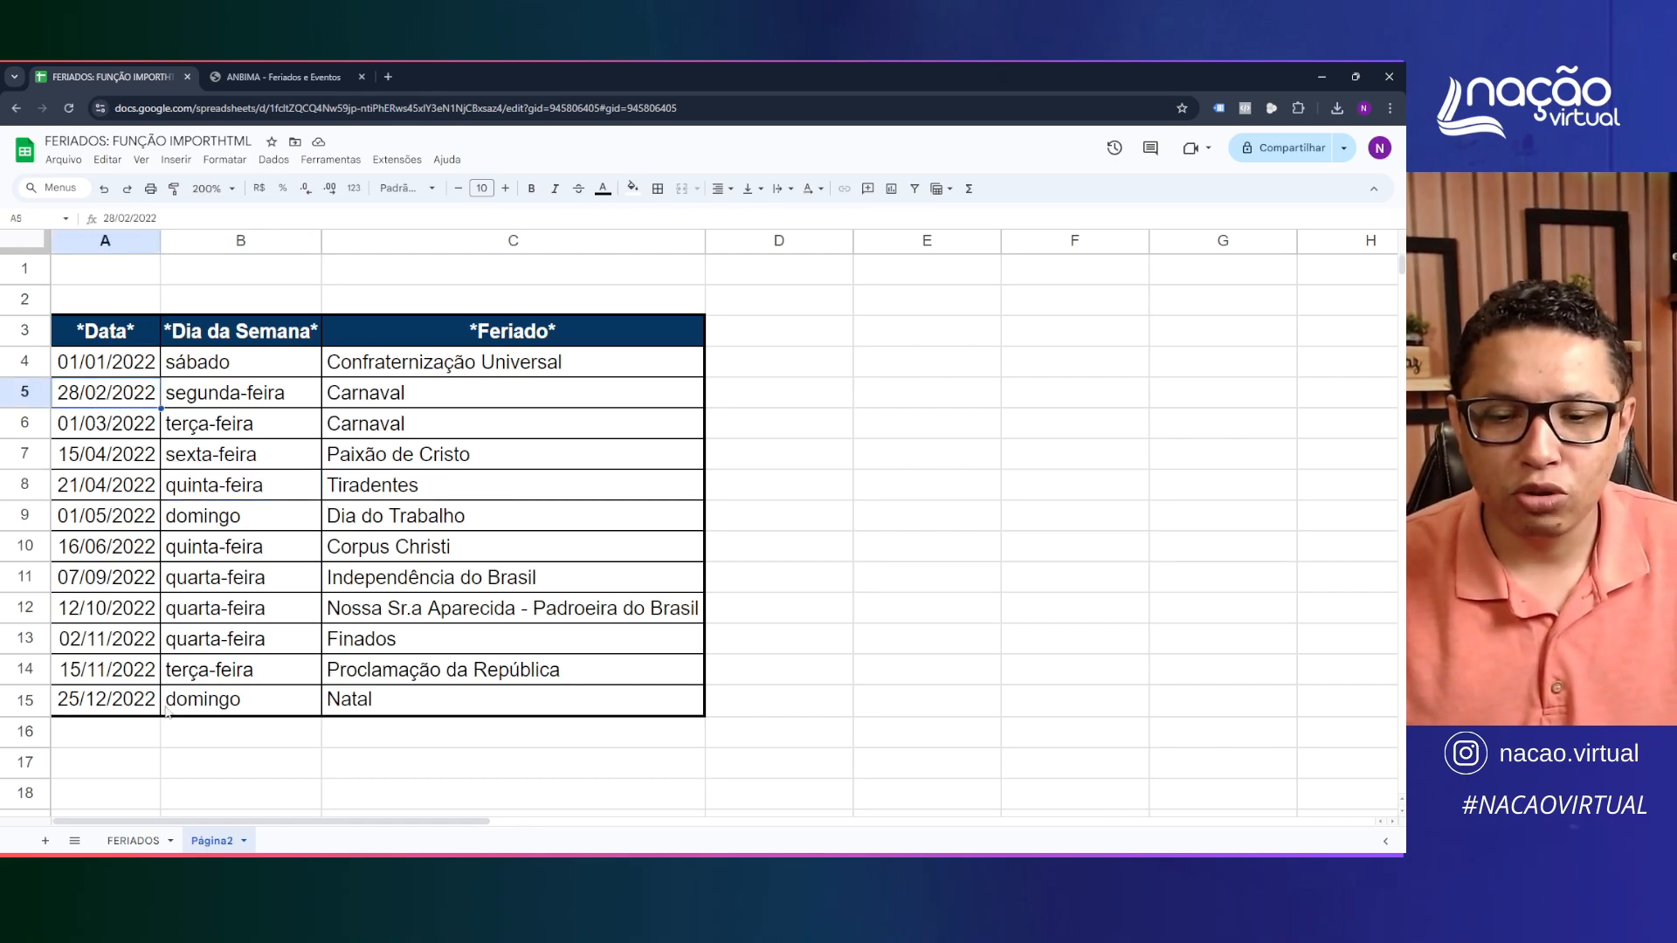
# Choose 2024 from the year dropdown in A2 of the FERIADOS sheet and return to Página2
pyautogui.click(133, 840)
pyautogui.click(131, 310)
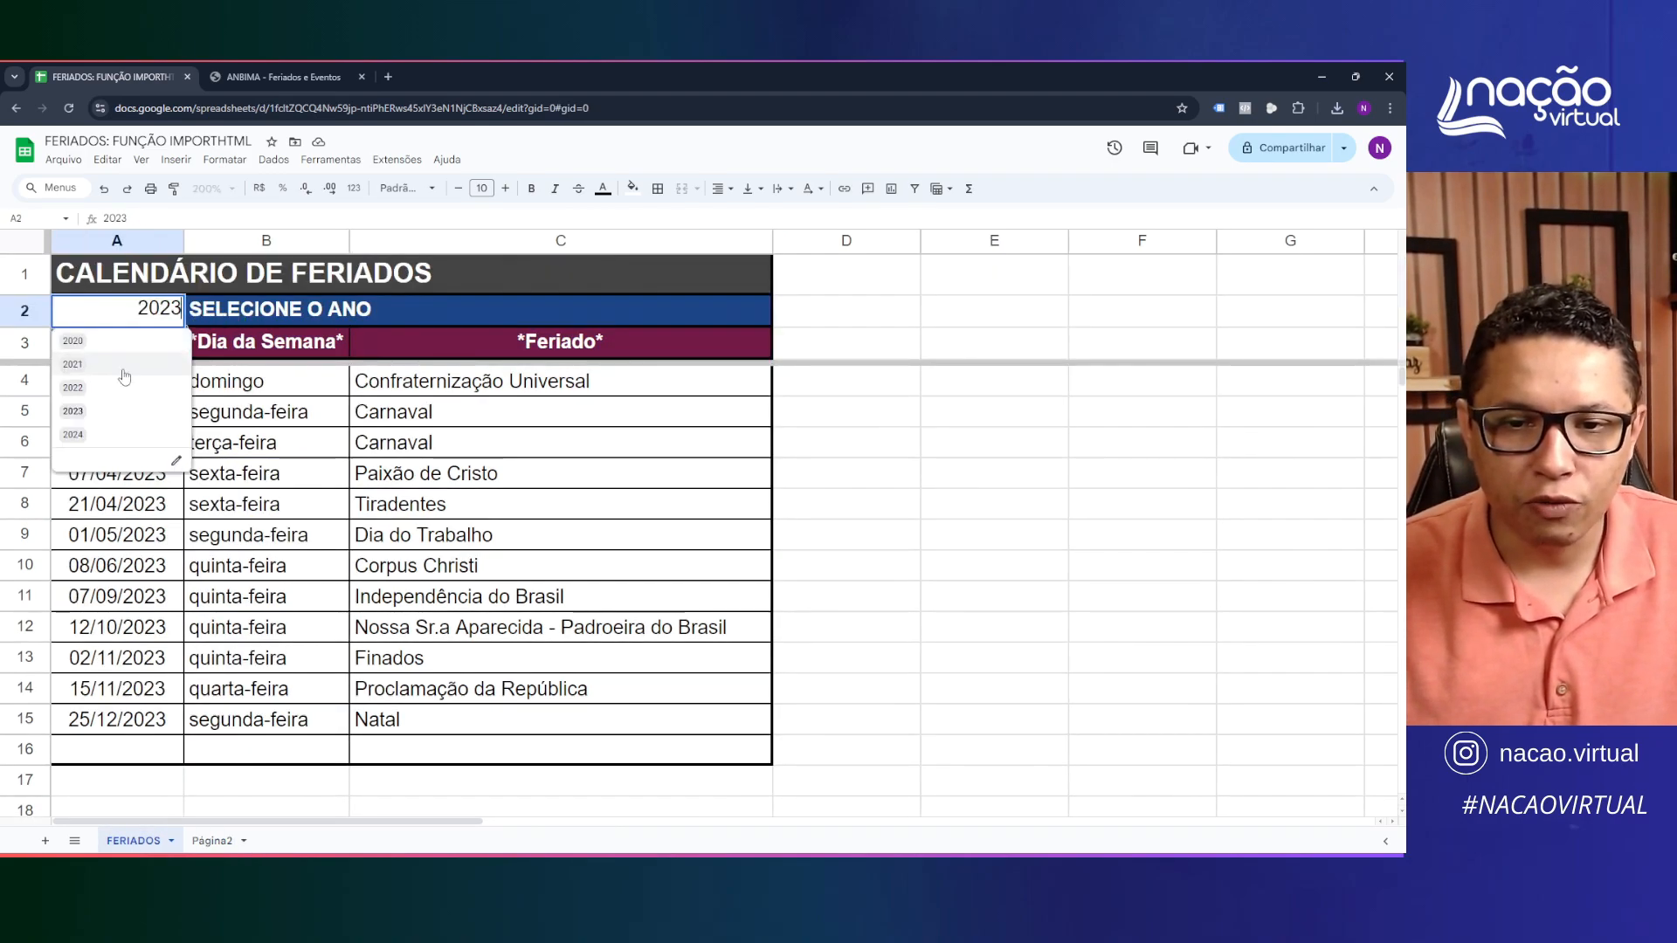
pyautogui.click(83, 435)
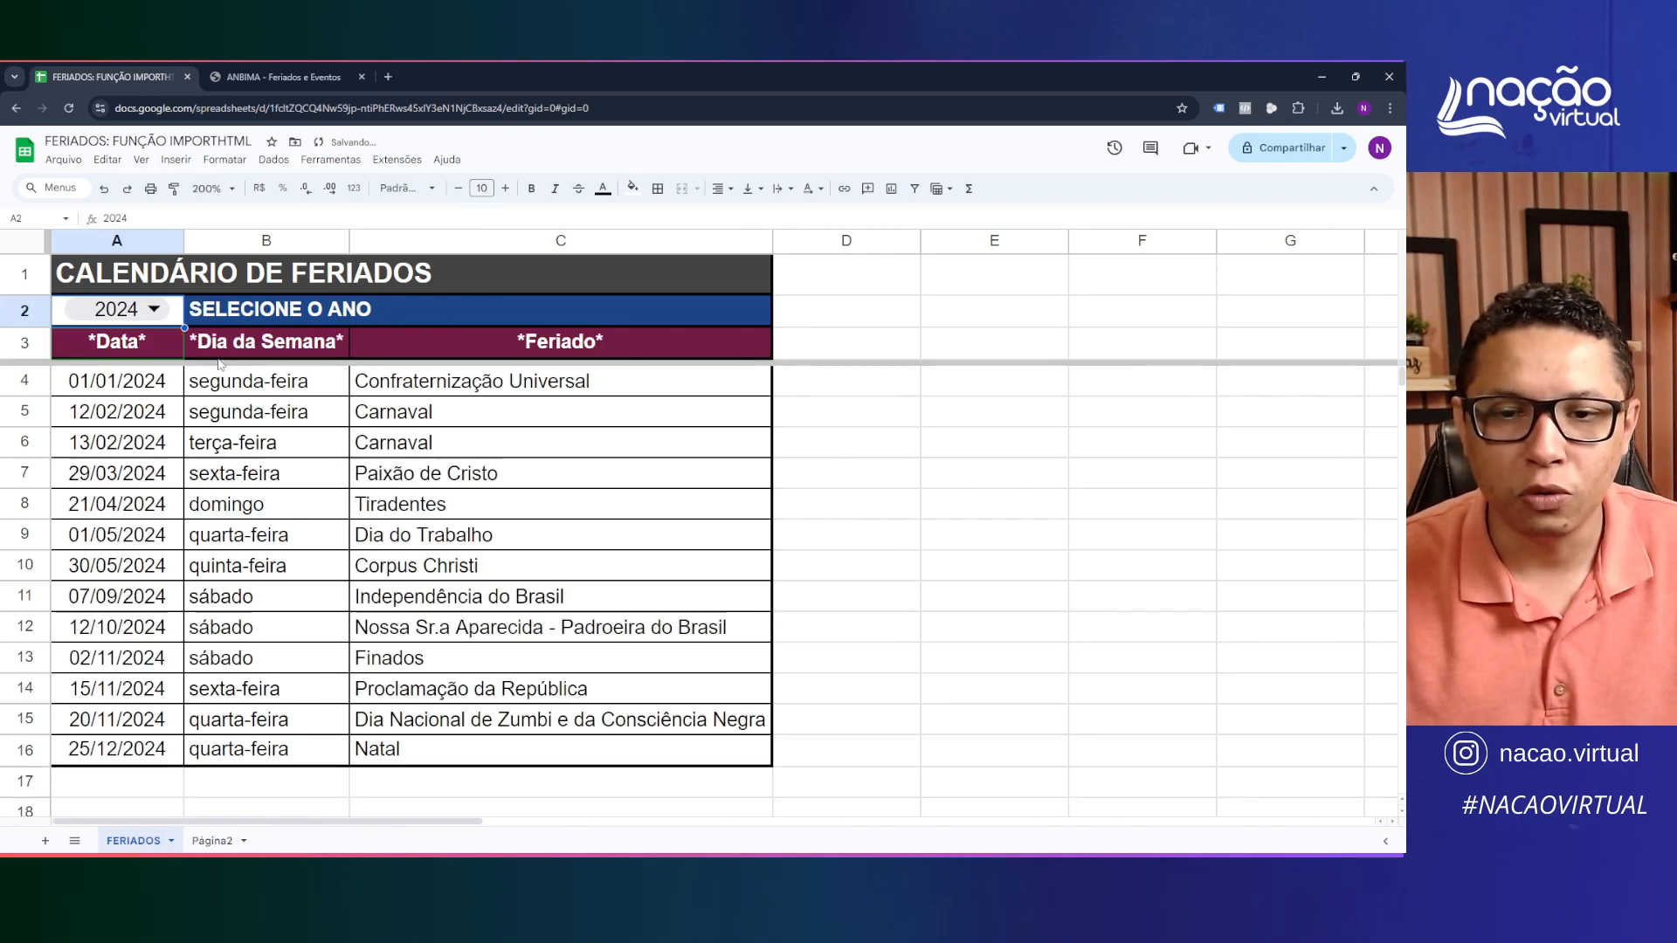
pyautogui.click(214, 841)
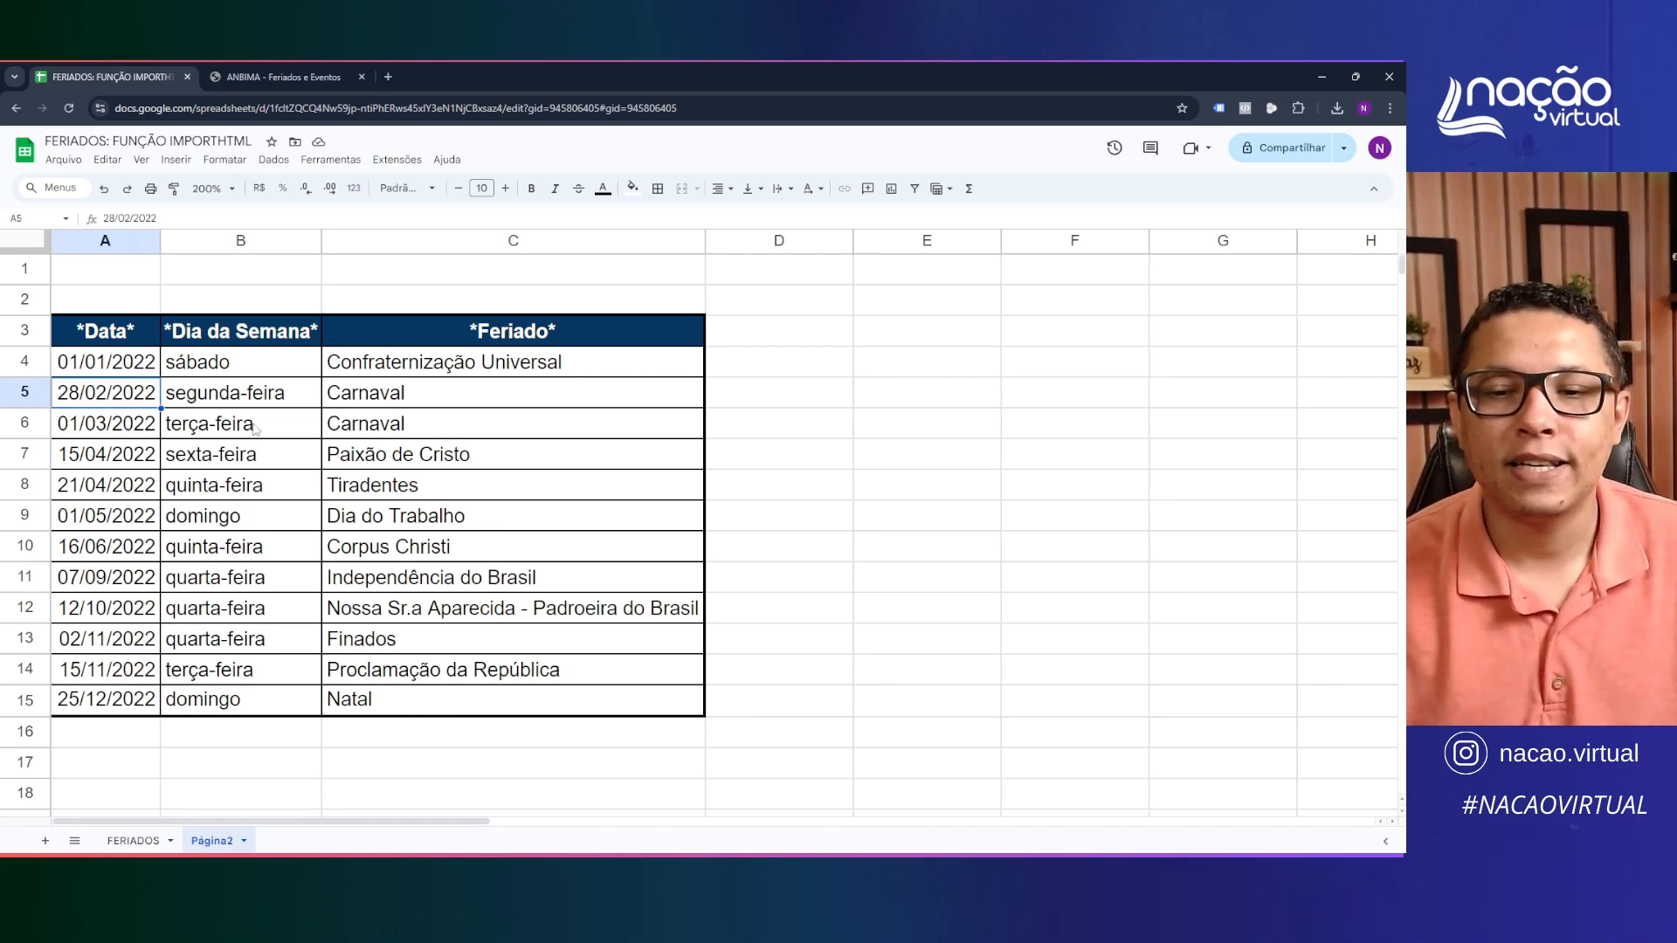
# Try to clear the IMPORTHTML formula from A3 on Página2
pyautogui.click(112, 342)
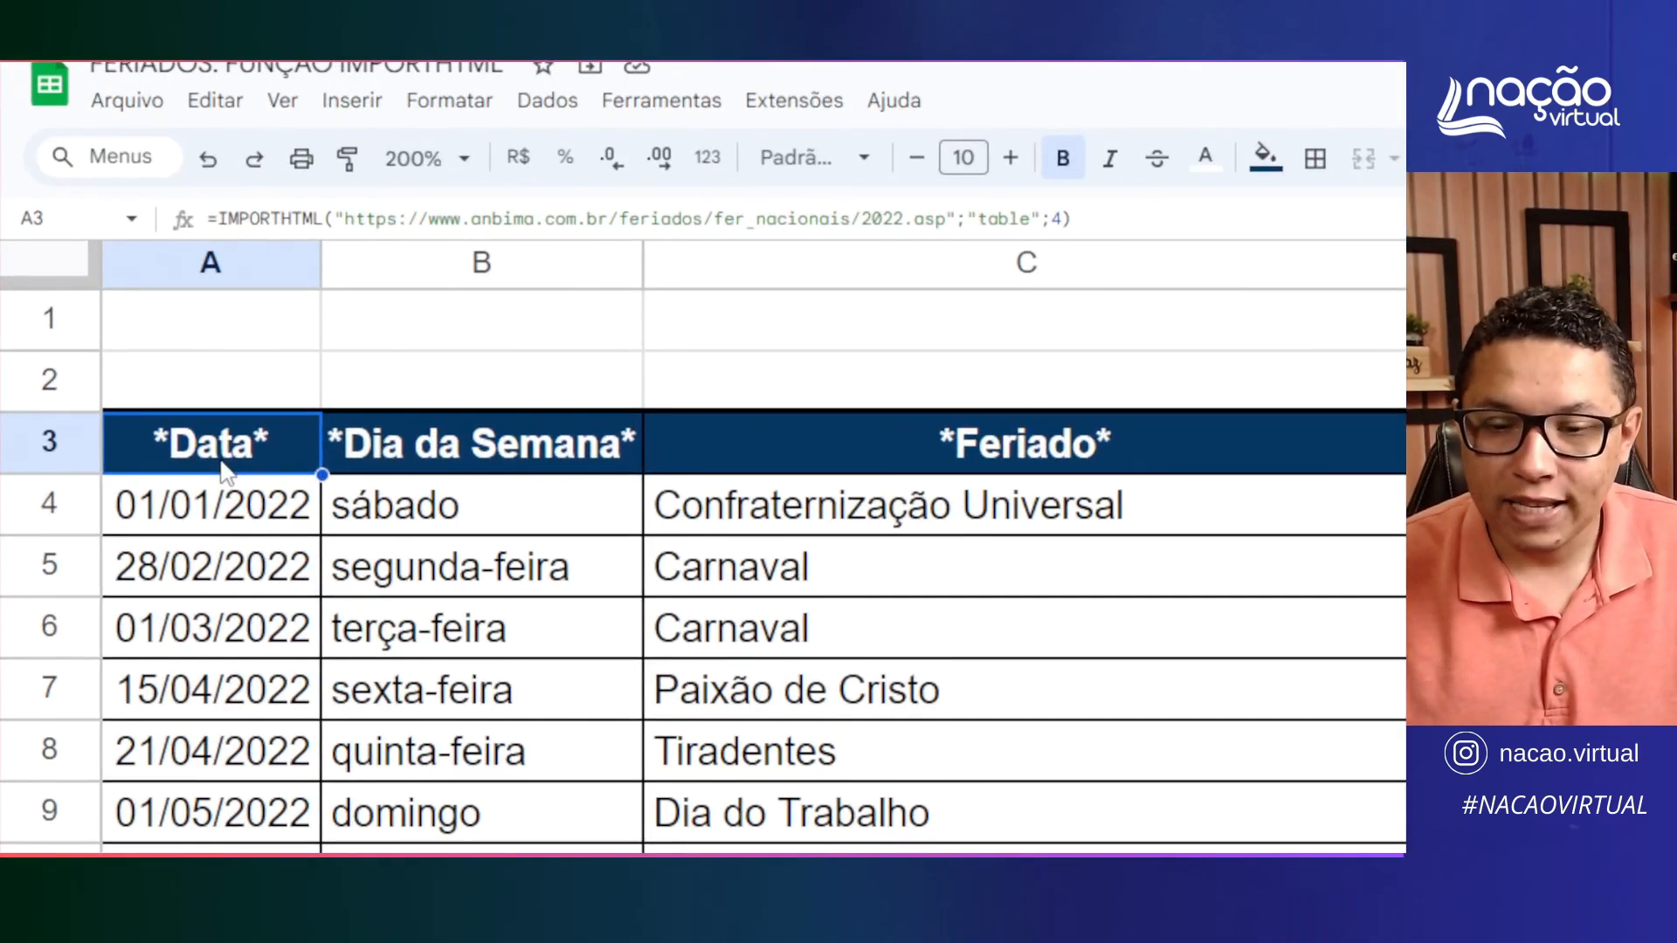
pyautogui.press('Delete')
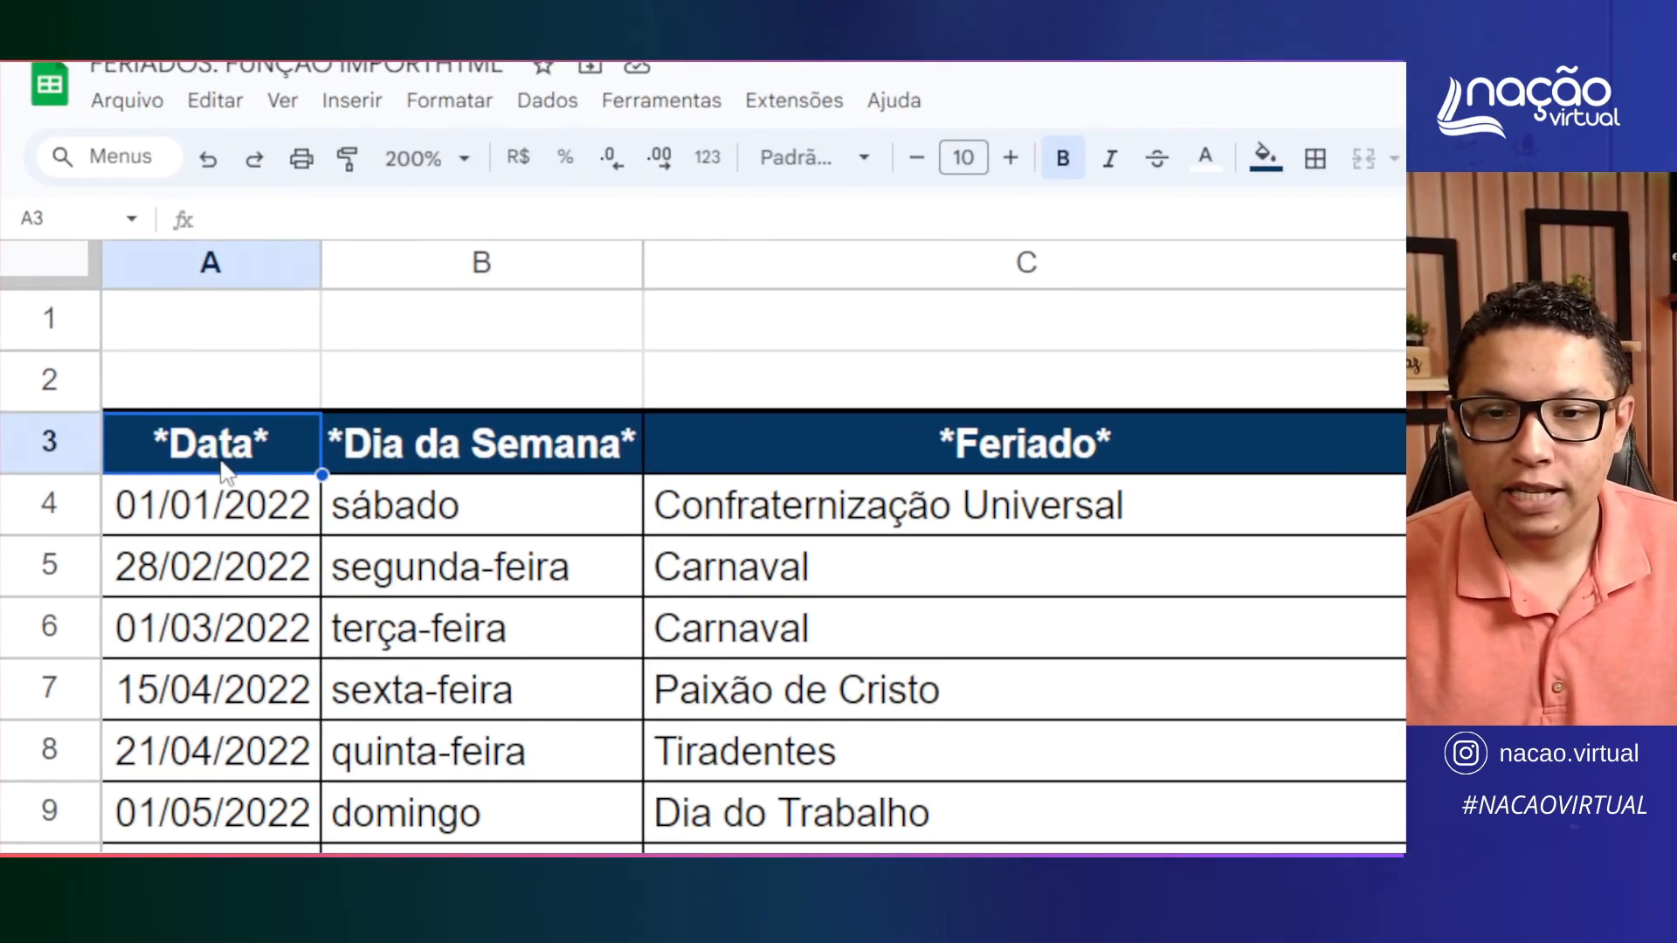
pyautogui.click(278, 631)
# Examine the IMPORTHTML formula in A3, highlighting the year 2022 in its URL, and leave it without editing
pyautogui.click(236, 466)
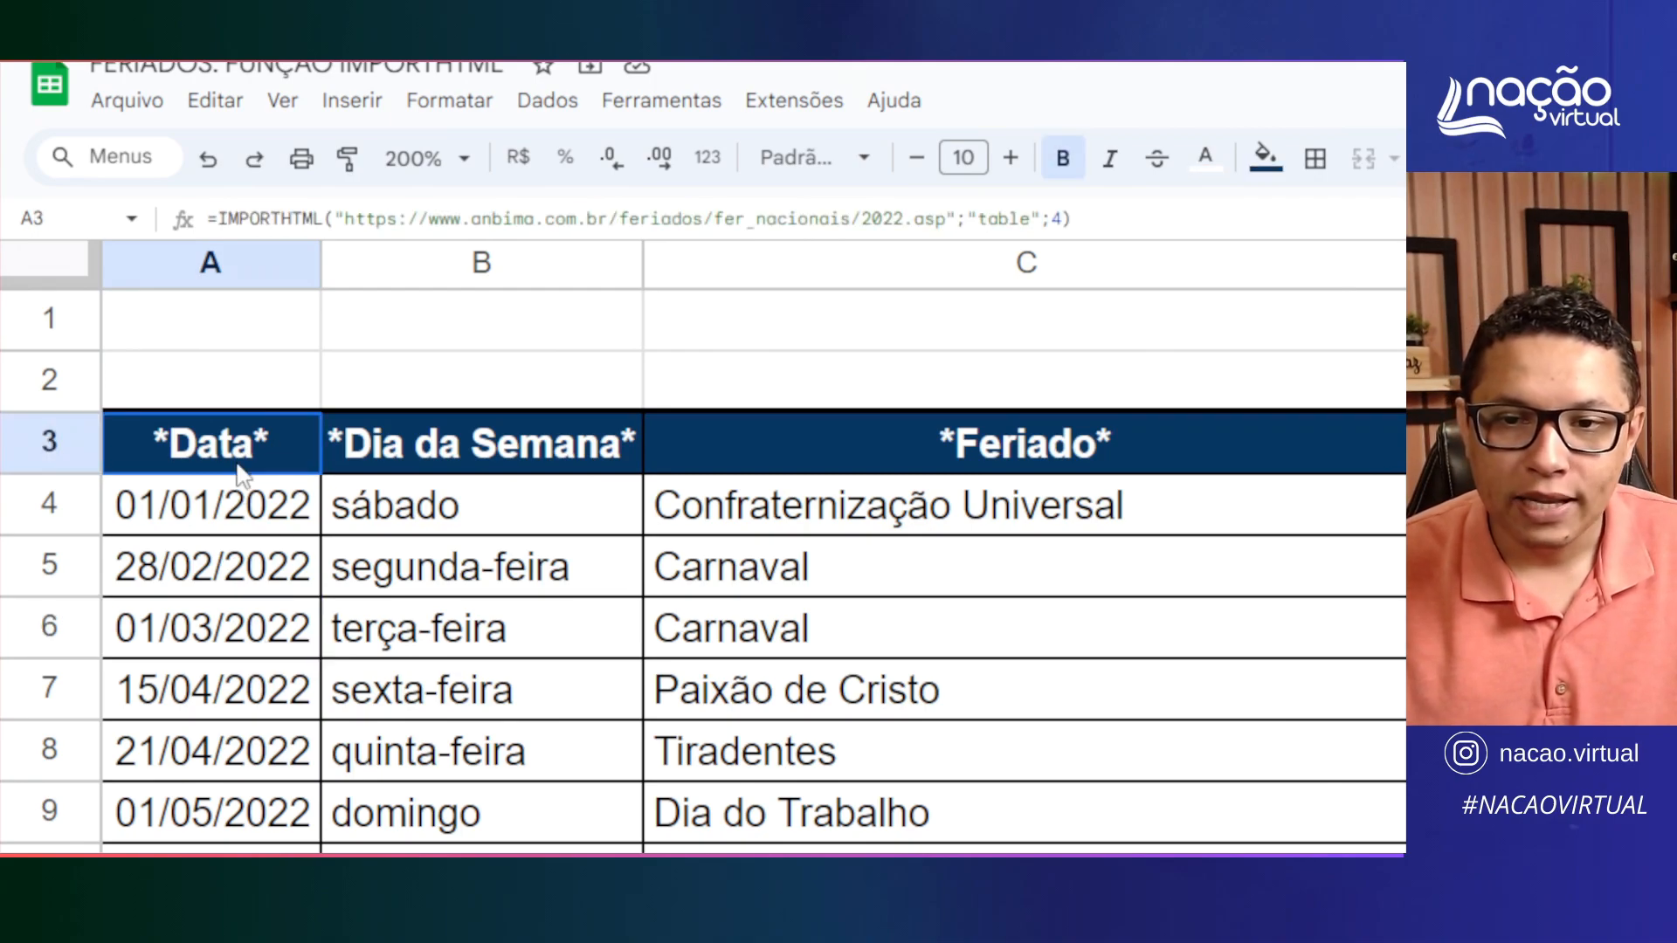
pyautogui.click(1012, 218)
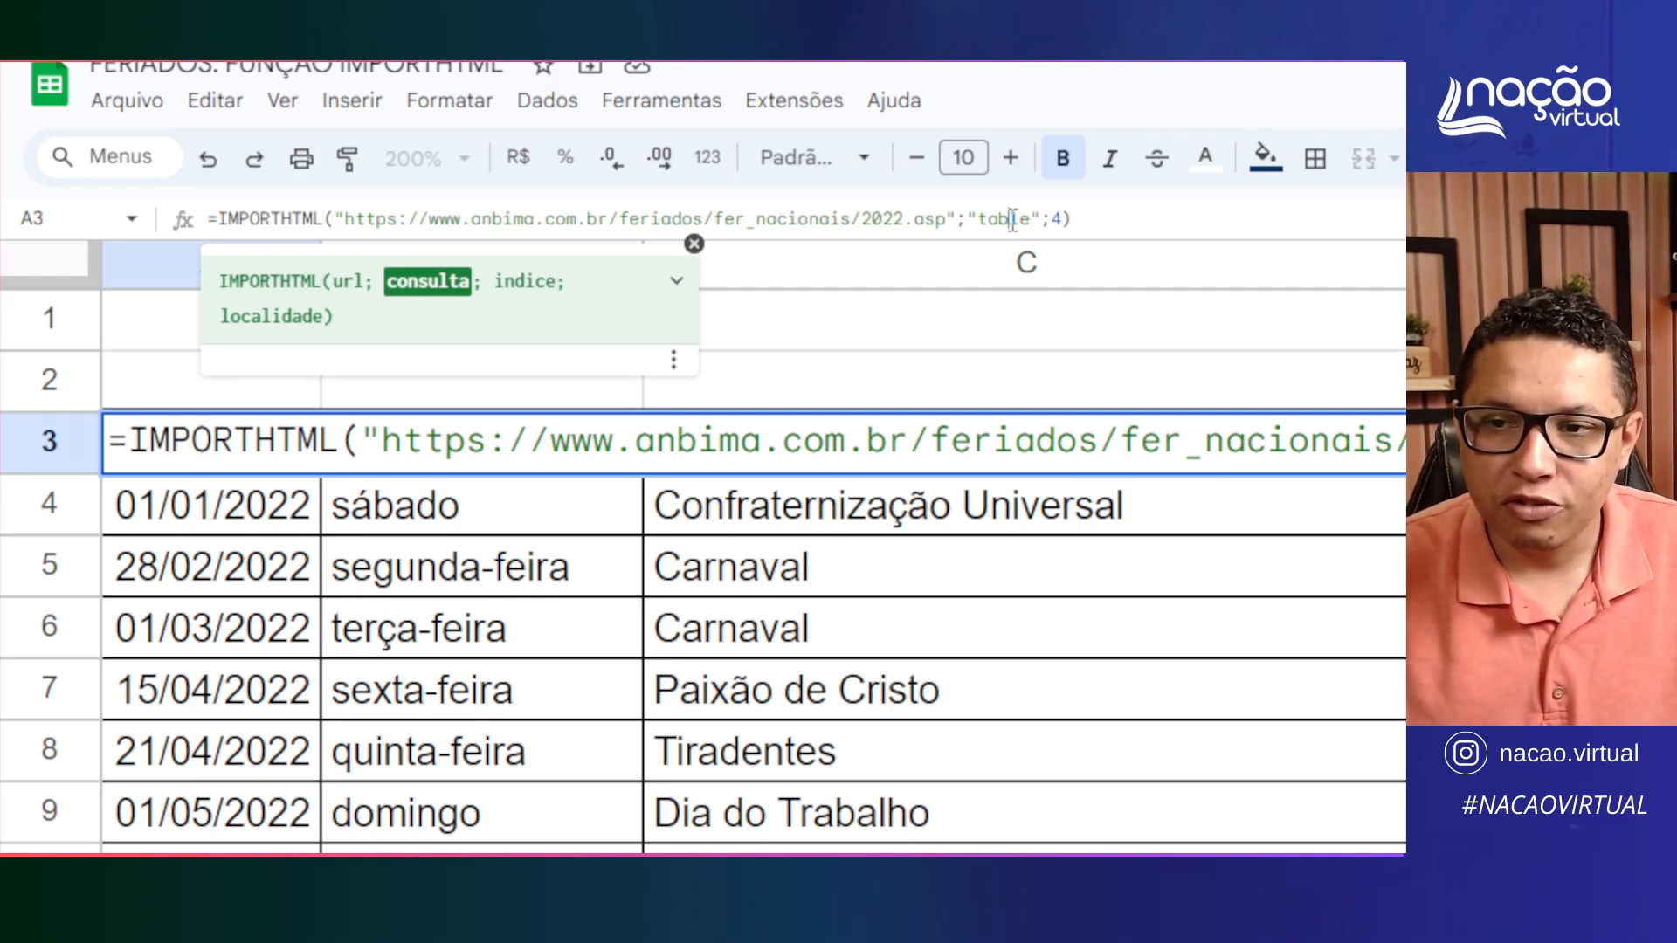
pyautogui.moveTo(904, 219); pyautogui.dragTo(861, 219)
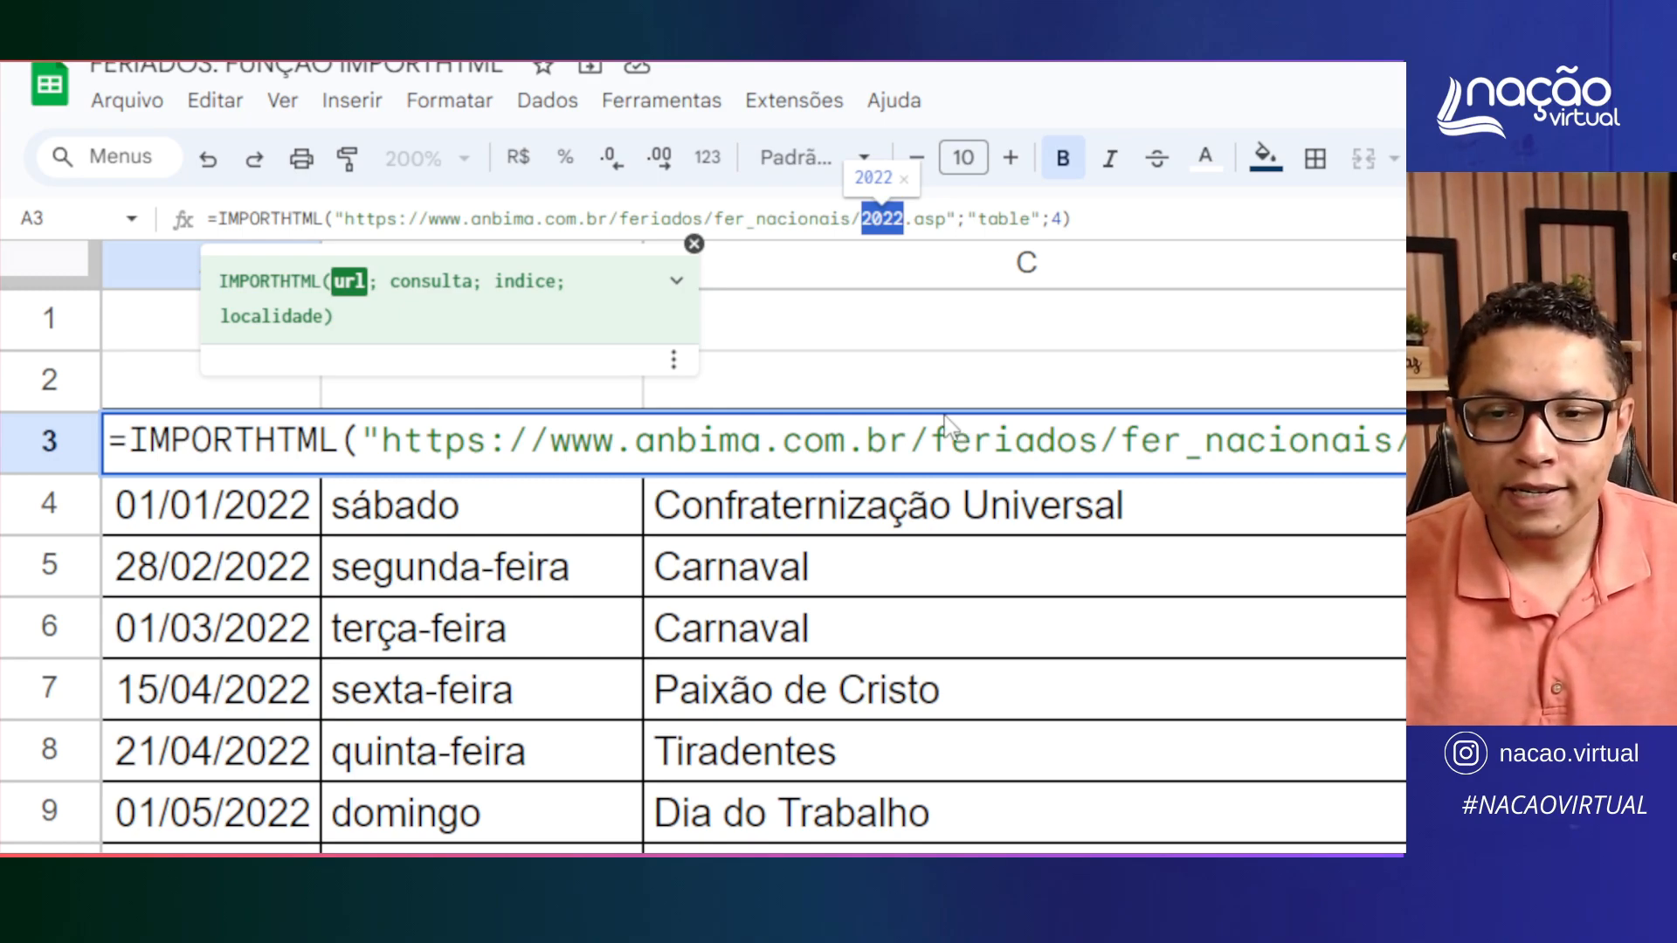
pyautogui.press('Escape')
pyautogui.click(930, 518)
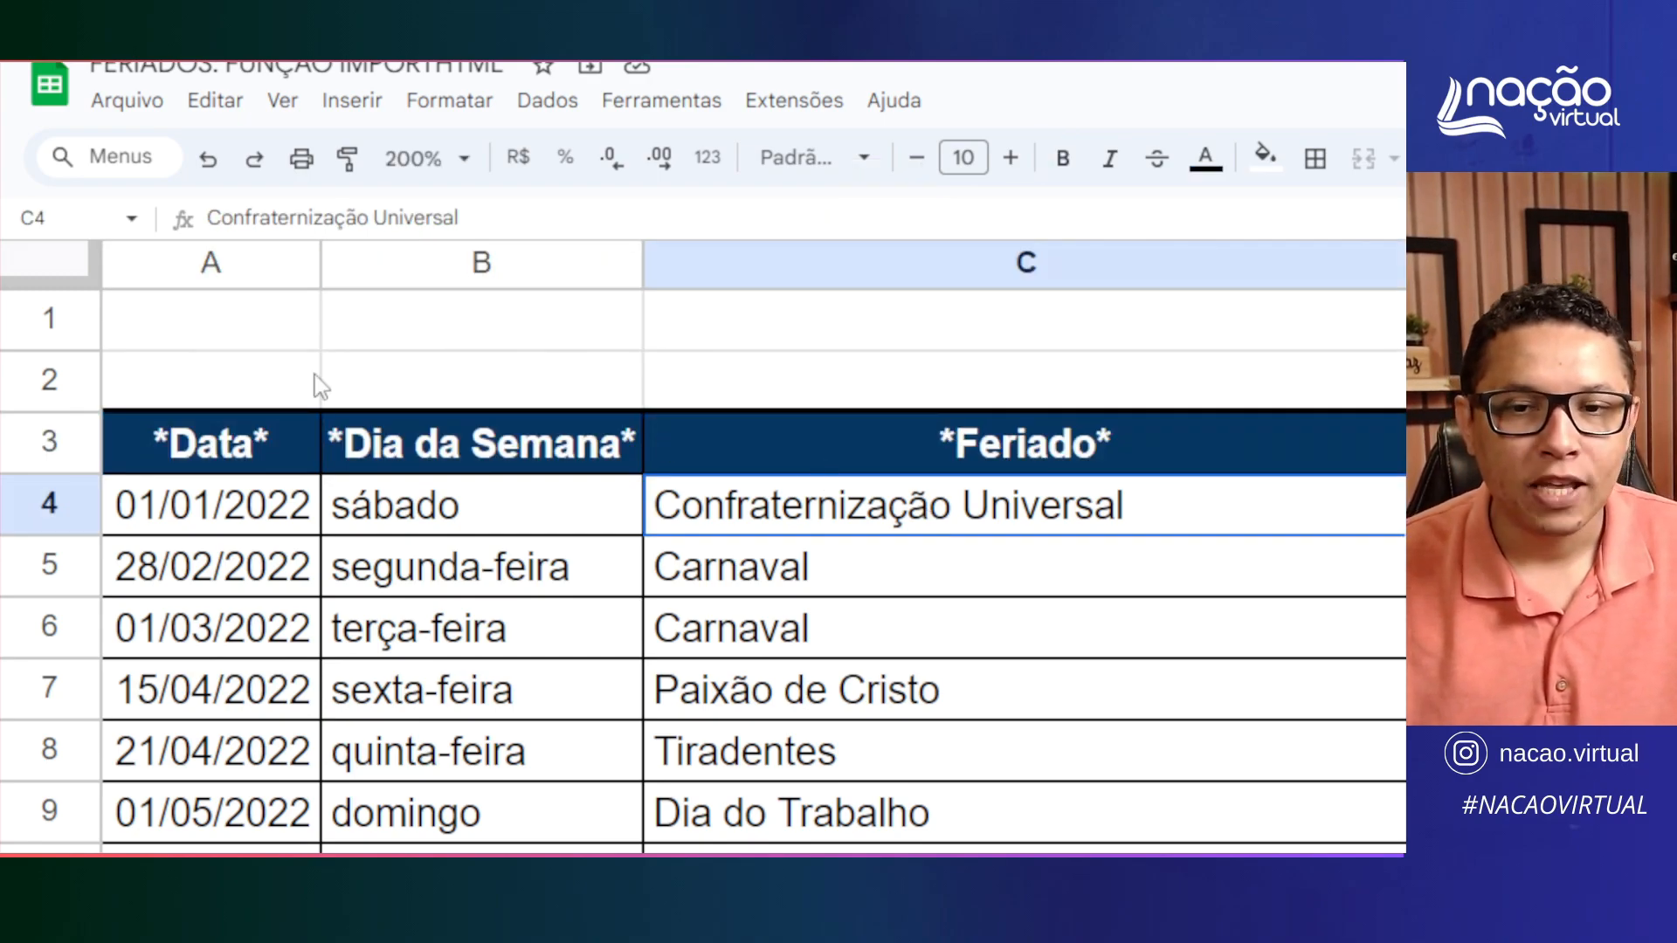
# Add a dropdown data validation rule to cell A2 of Página2
pyautogui.click(284, 385)
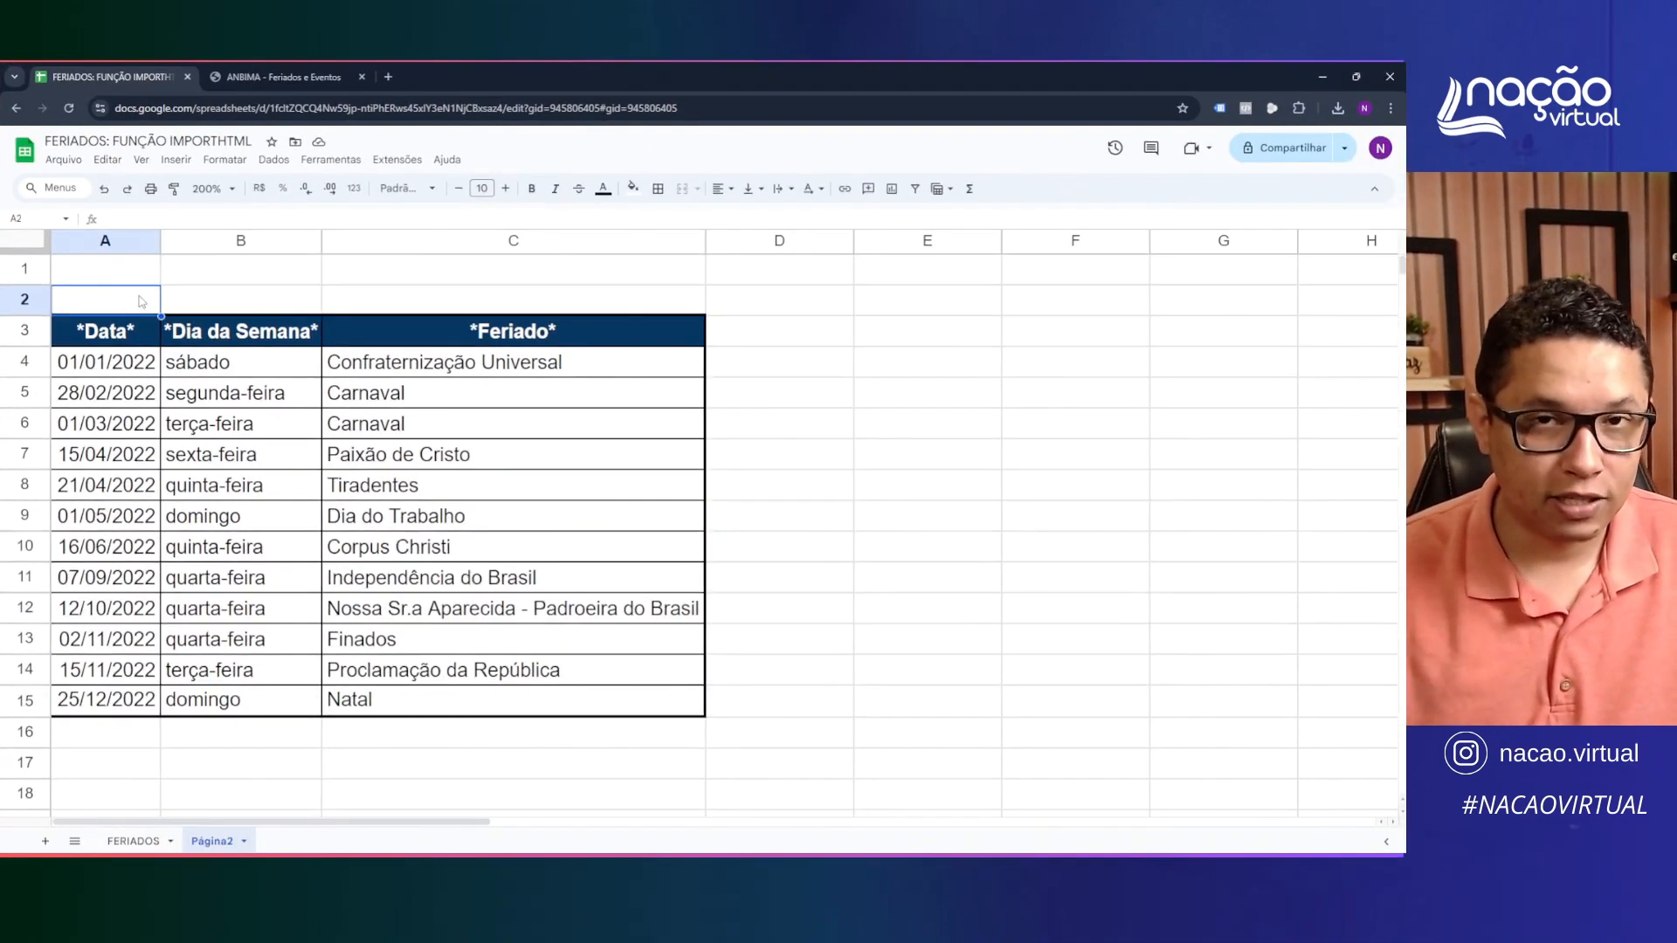
pyautogui.click(224, 163)
pyautogui.moveTo(273, 160)
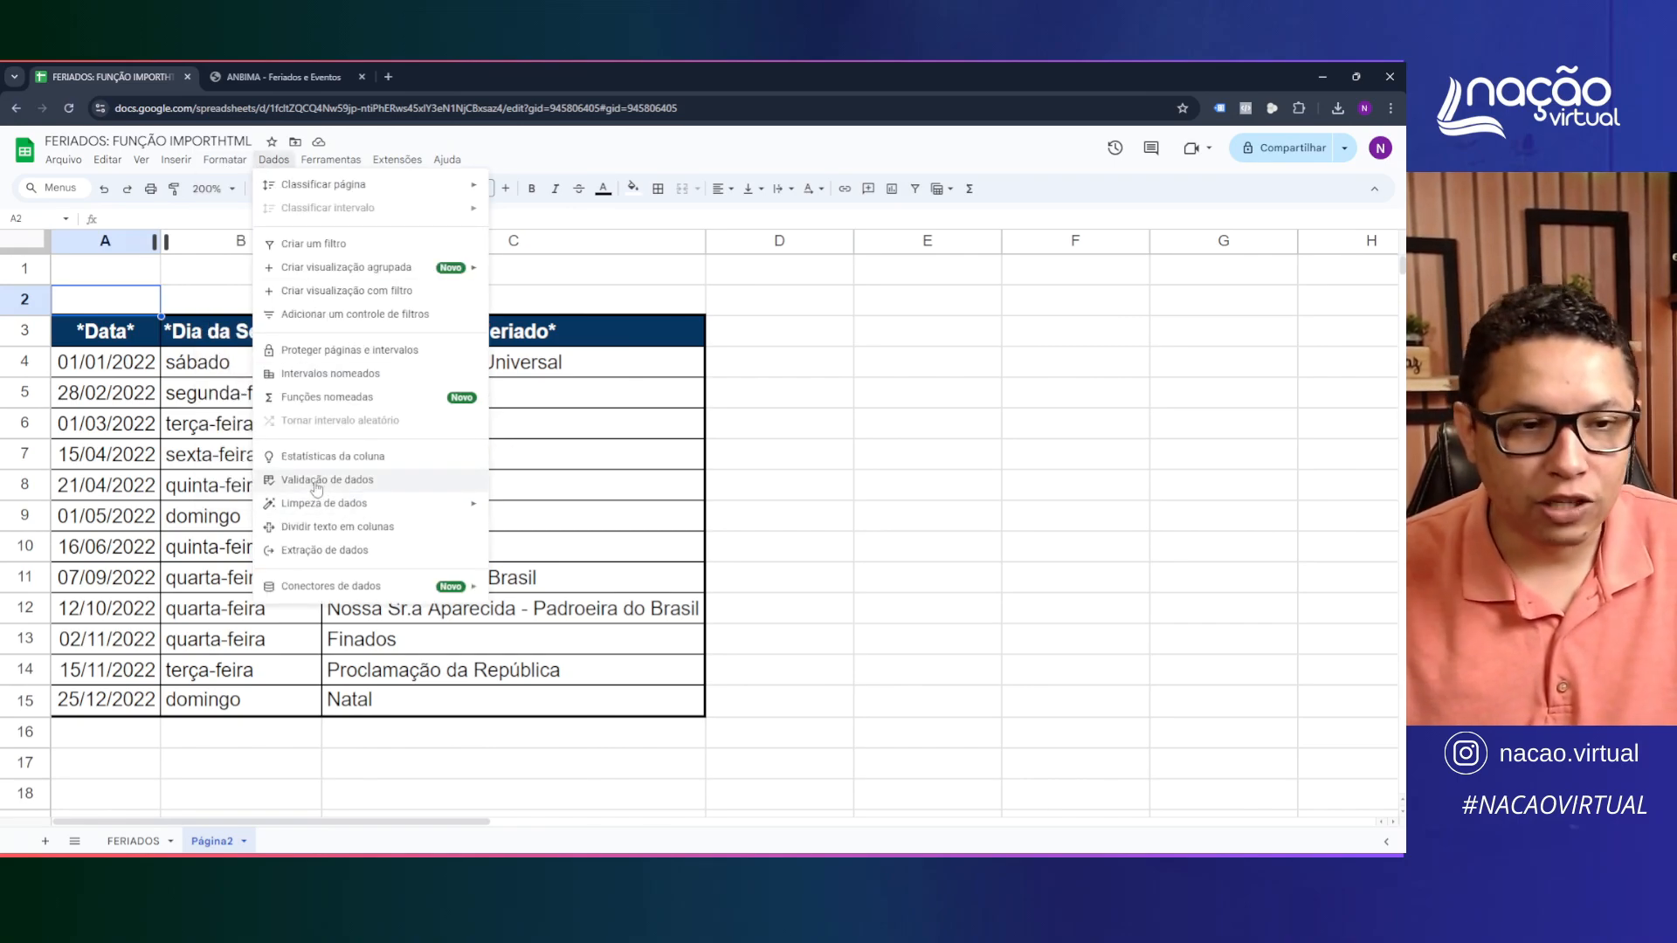
pyautogui.click(316, 483)
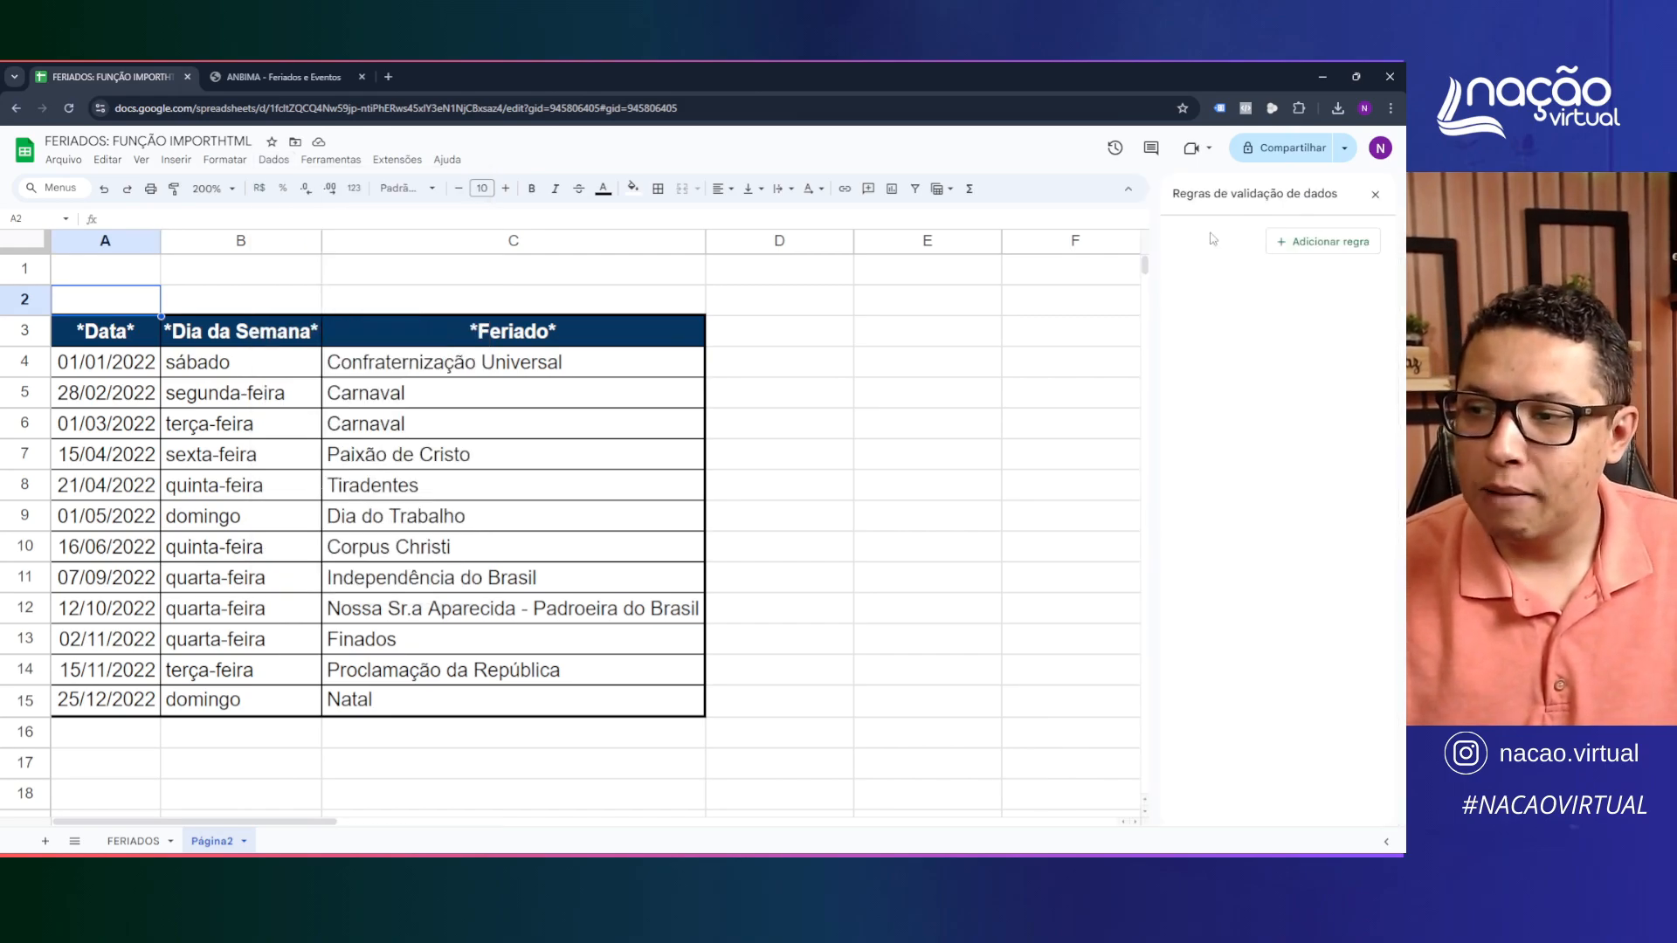
pyautogui.click(1324, 247)
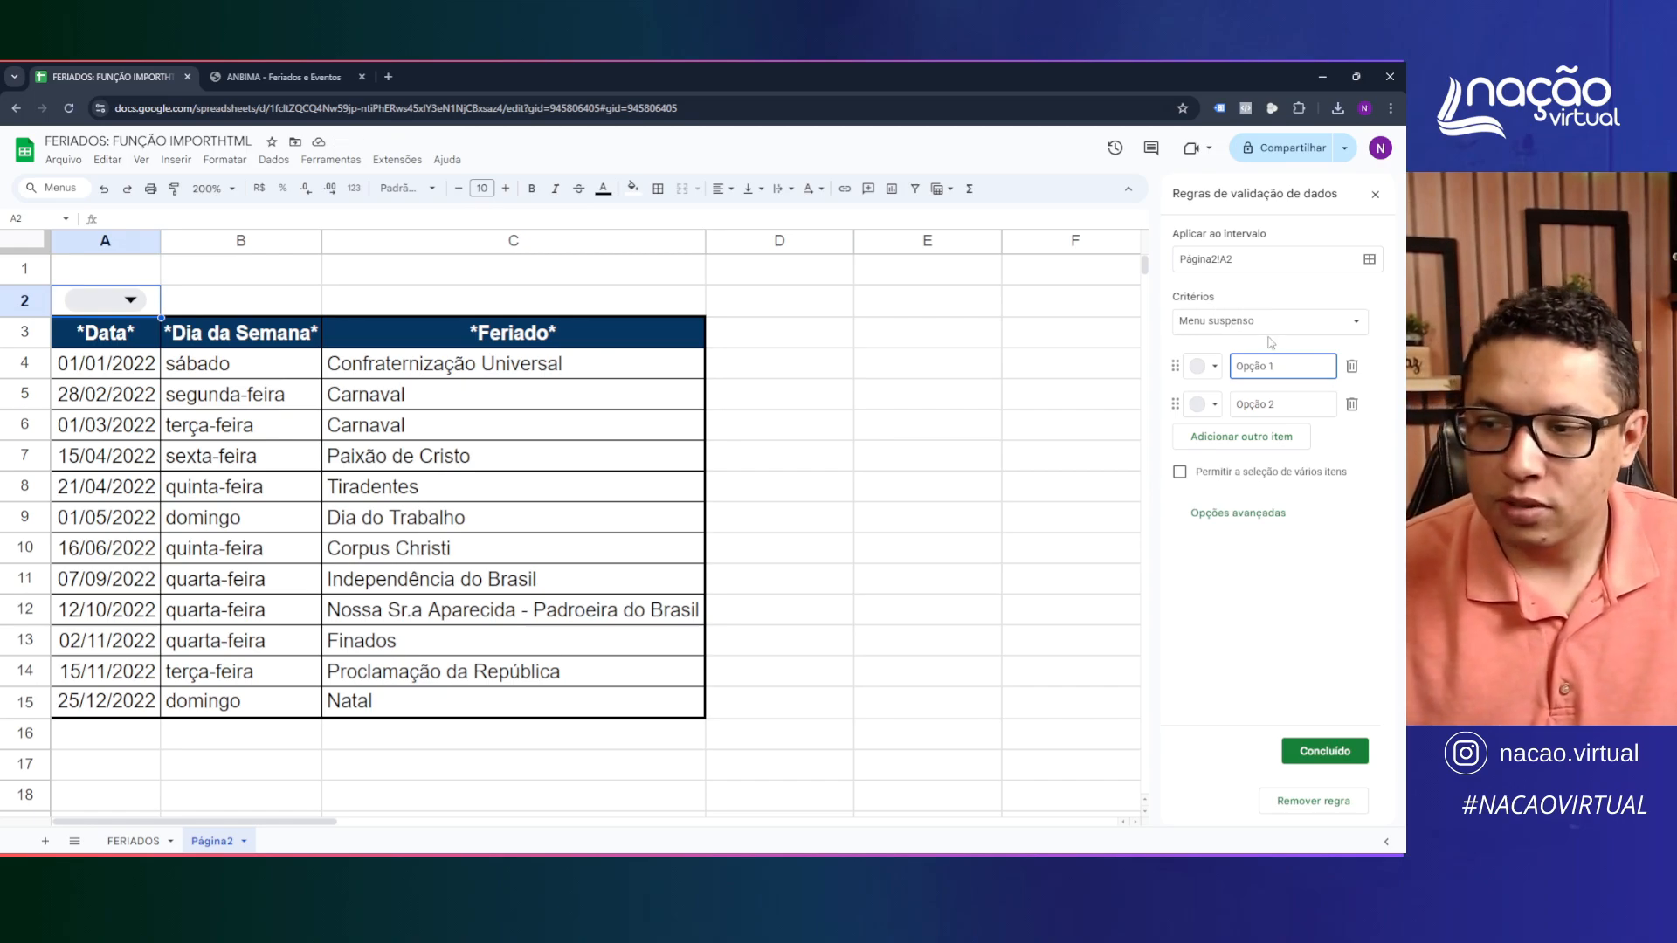
# Define the dropdown options for A2 as 2021, 2022, 2023, 2024, 2025 and 2026, and save the rule
pyautogui.moveTo(1303, 366); pyautogui.dragTo(1197, 369)
pyautogui.write('20')
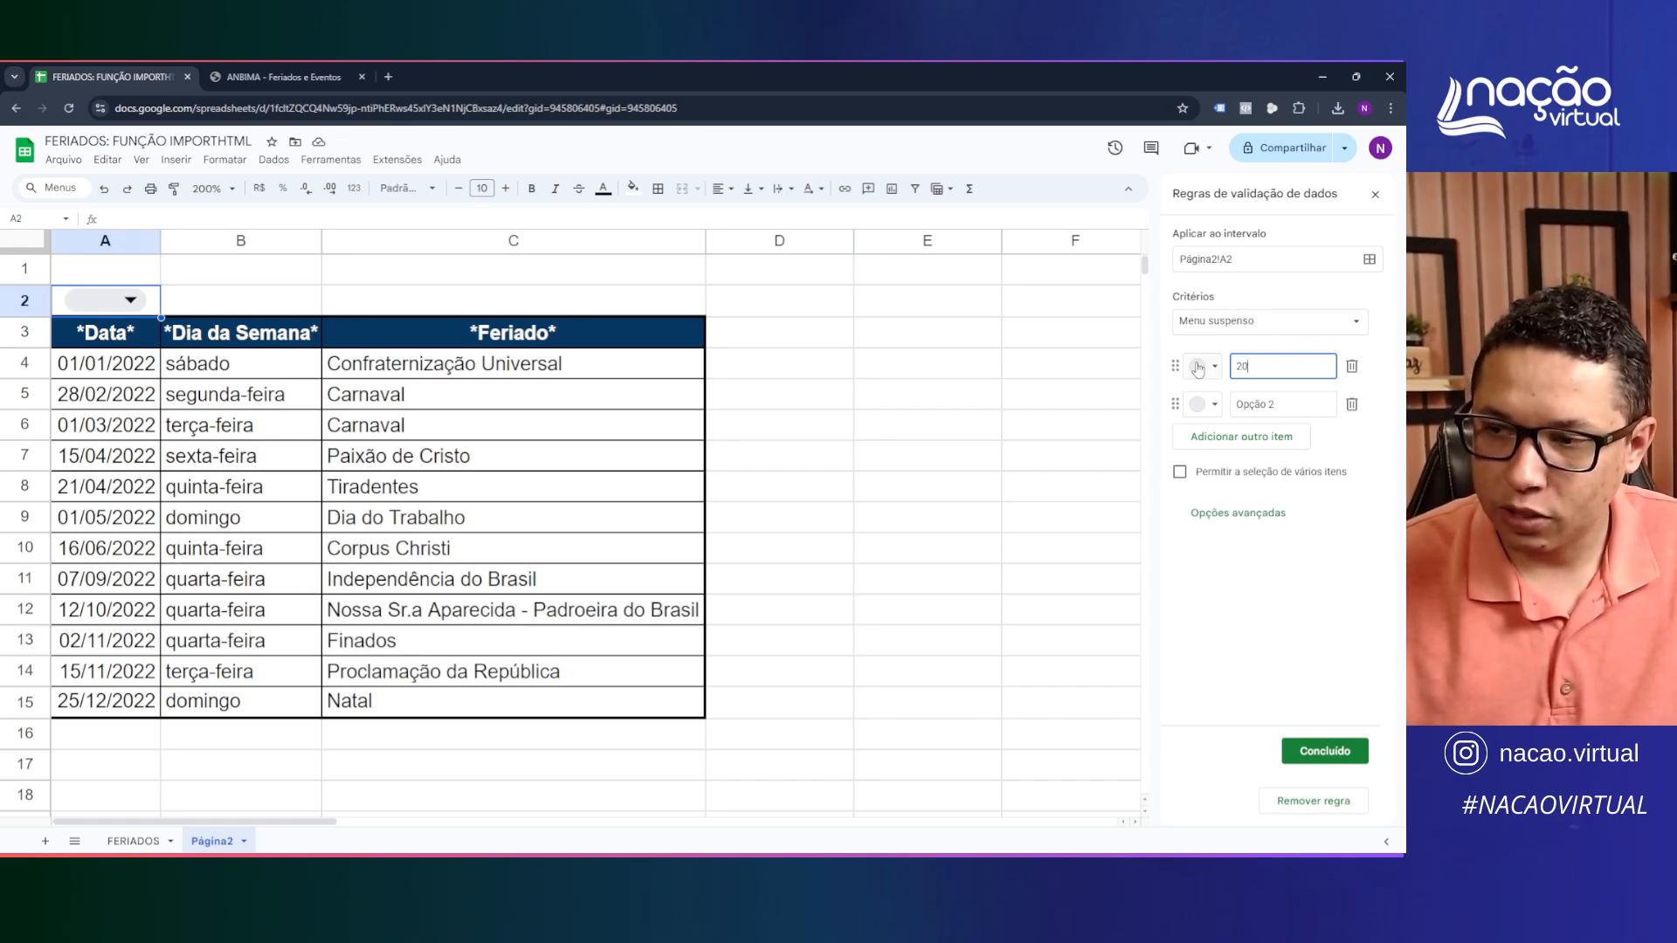
pyautogui.write('21')
pyautogui.press('Tab')
pyautogui.write('202')
pyautogui.click(1272, 437)
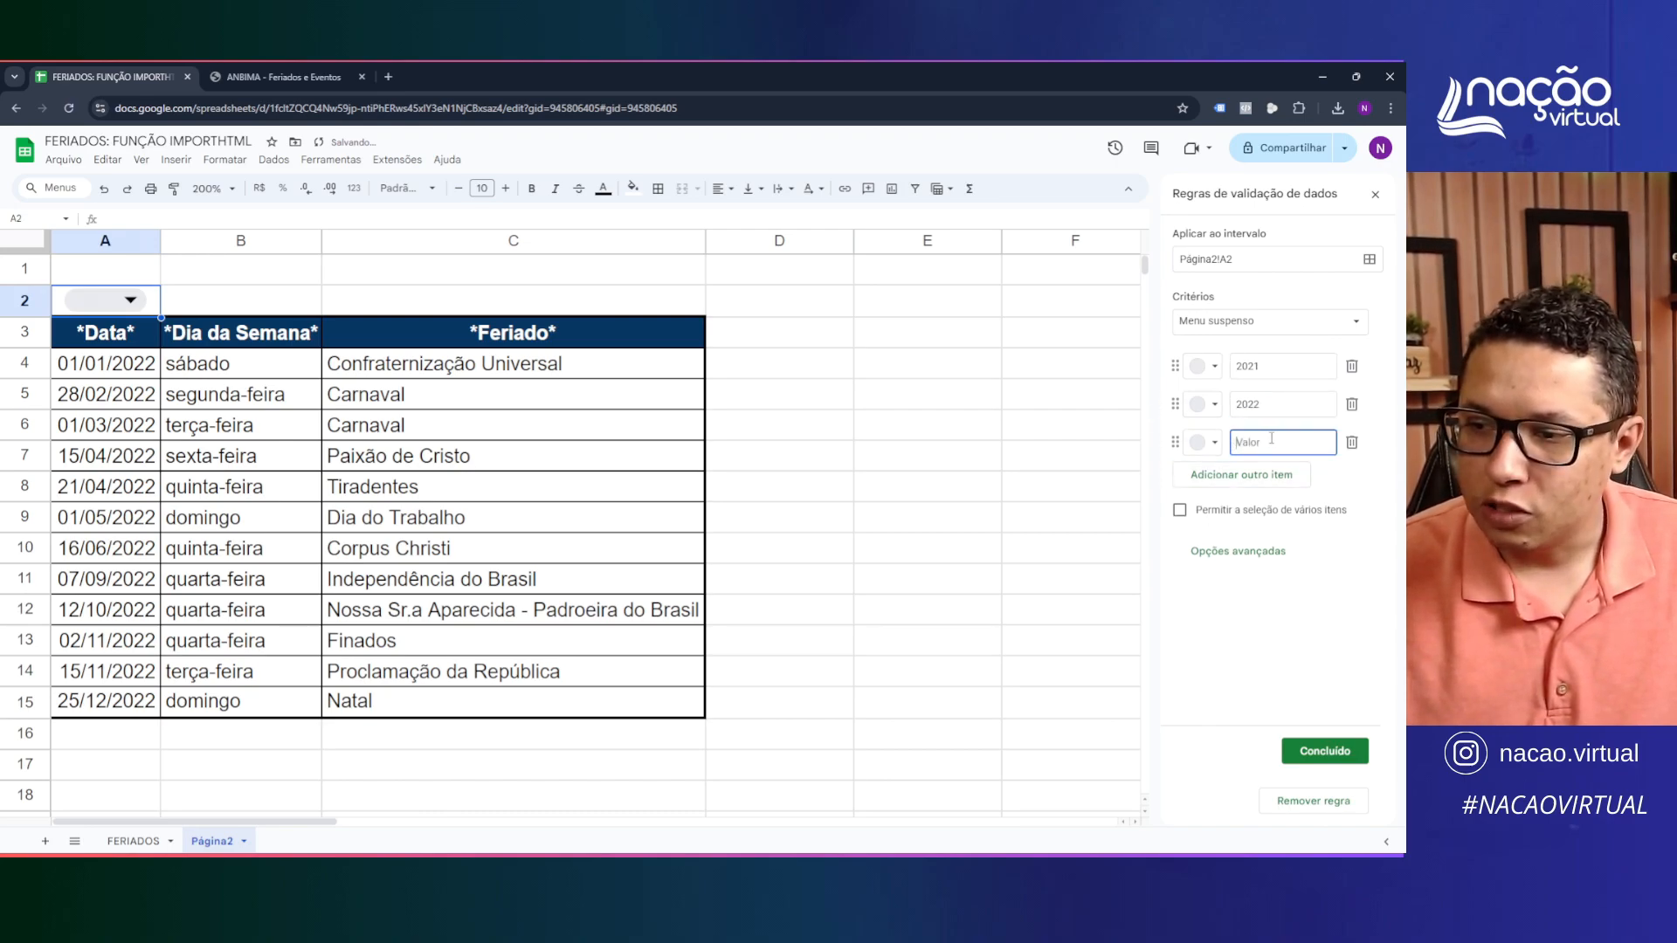
pyautogui.write('2023')
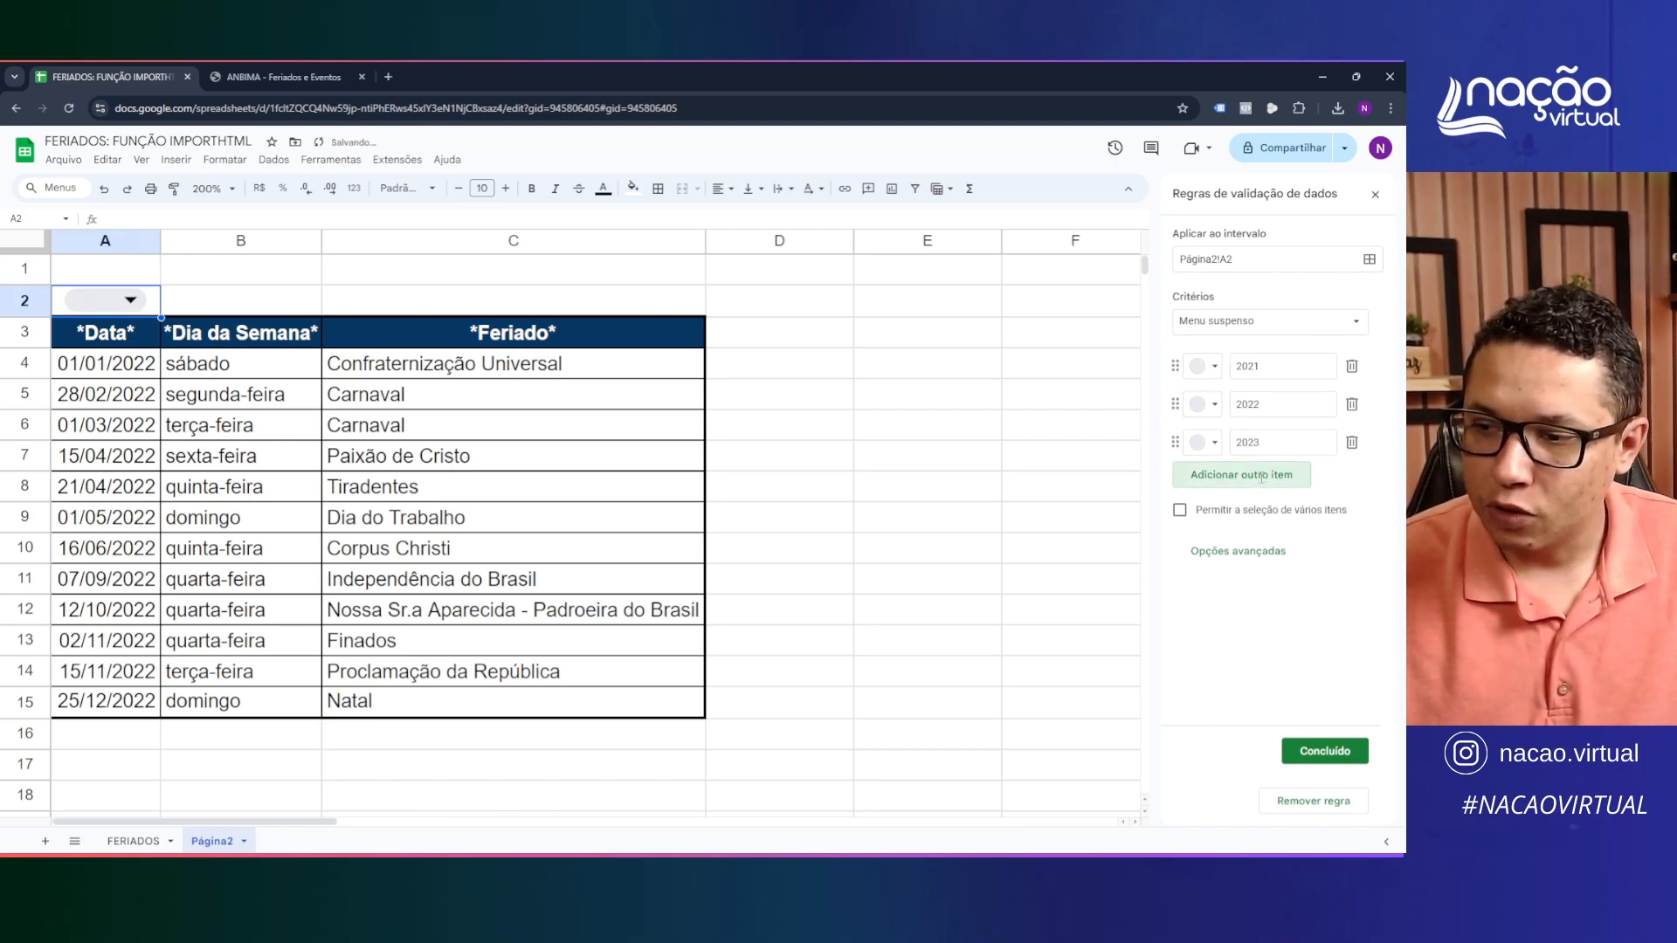
pyautogui.click(1271, 471)
pyautogui.write('2024')
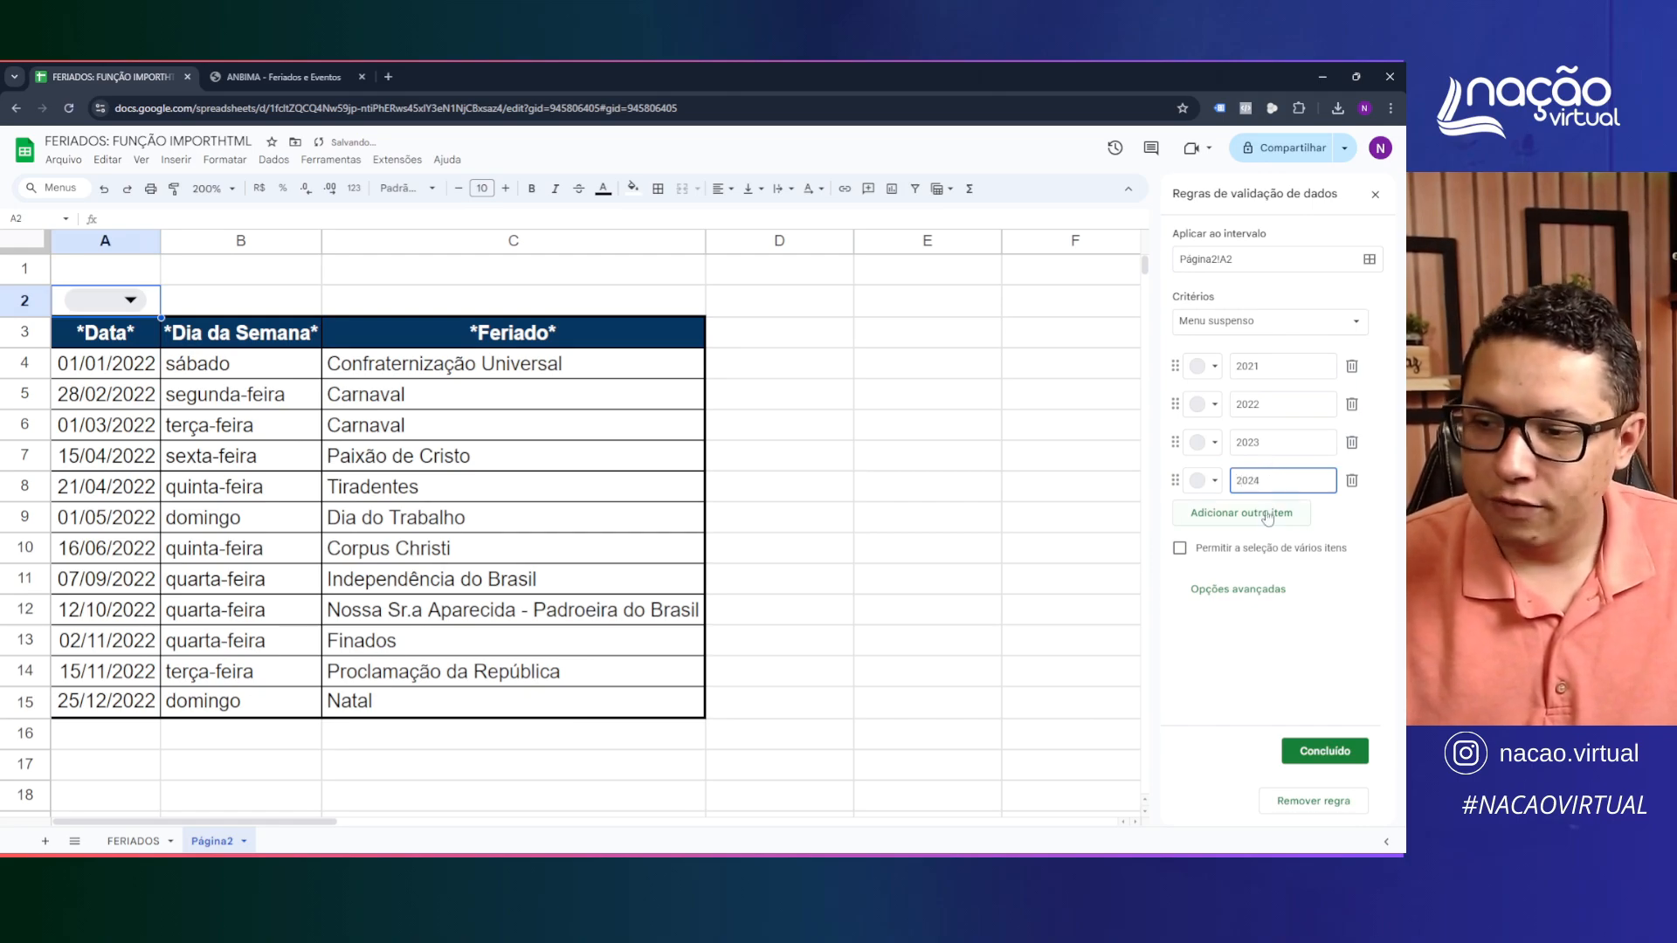
pyautogui.click(1268, 514)
pyautogui.write('2025')
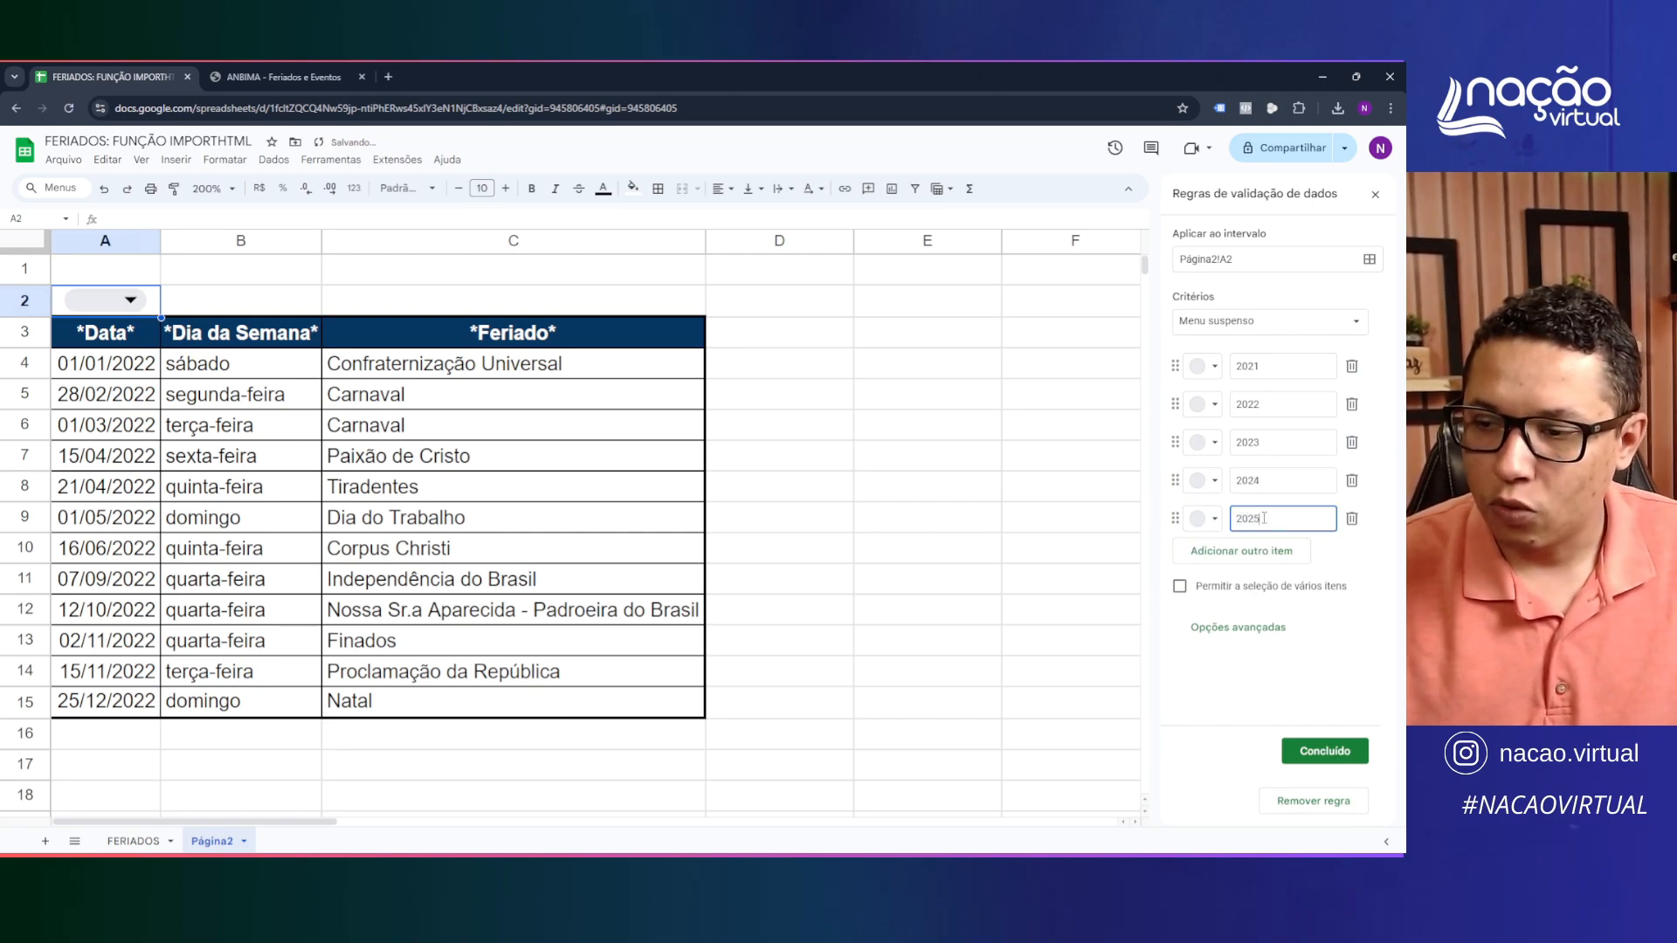
pyautogui.click(1274, 551)
pyautogui.write('2026')
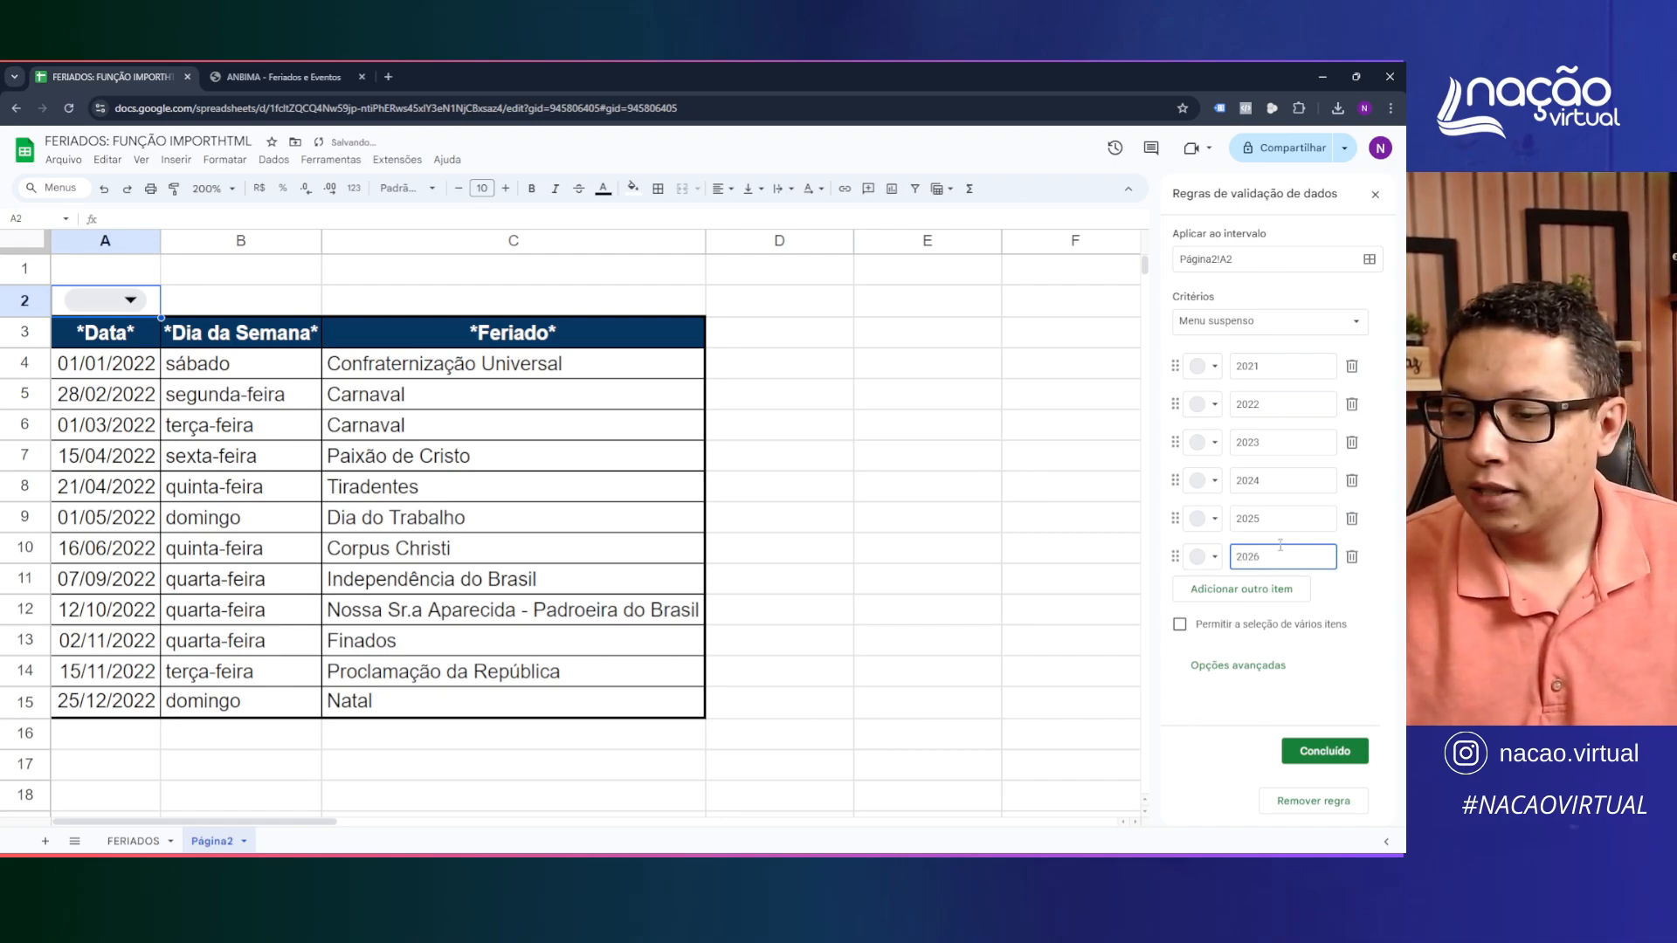
pyautogui.click(1326, 751)
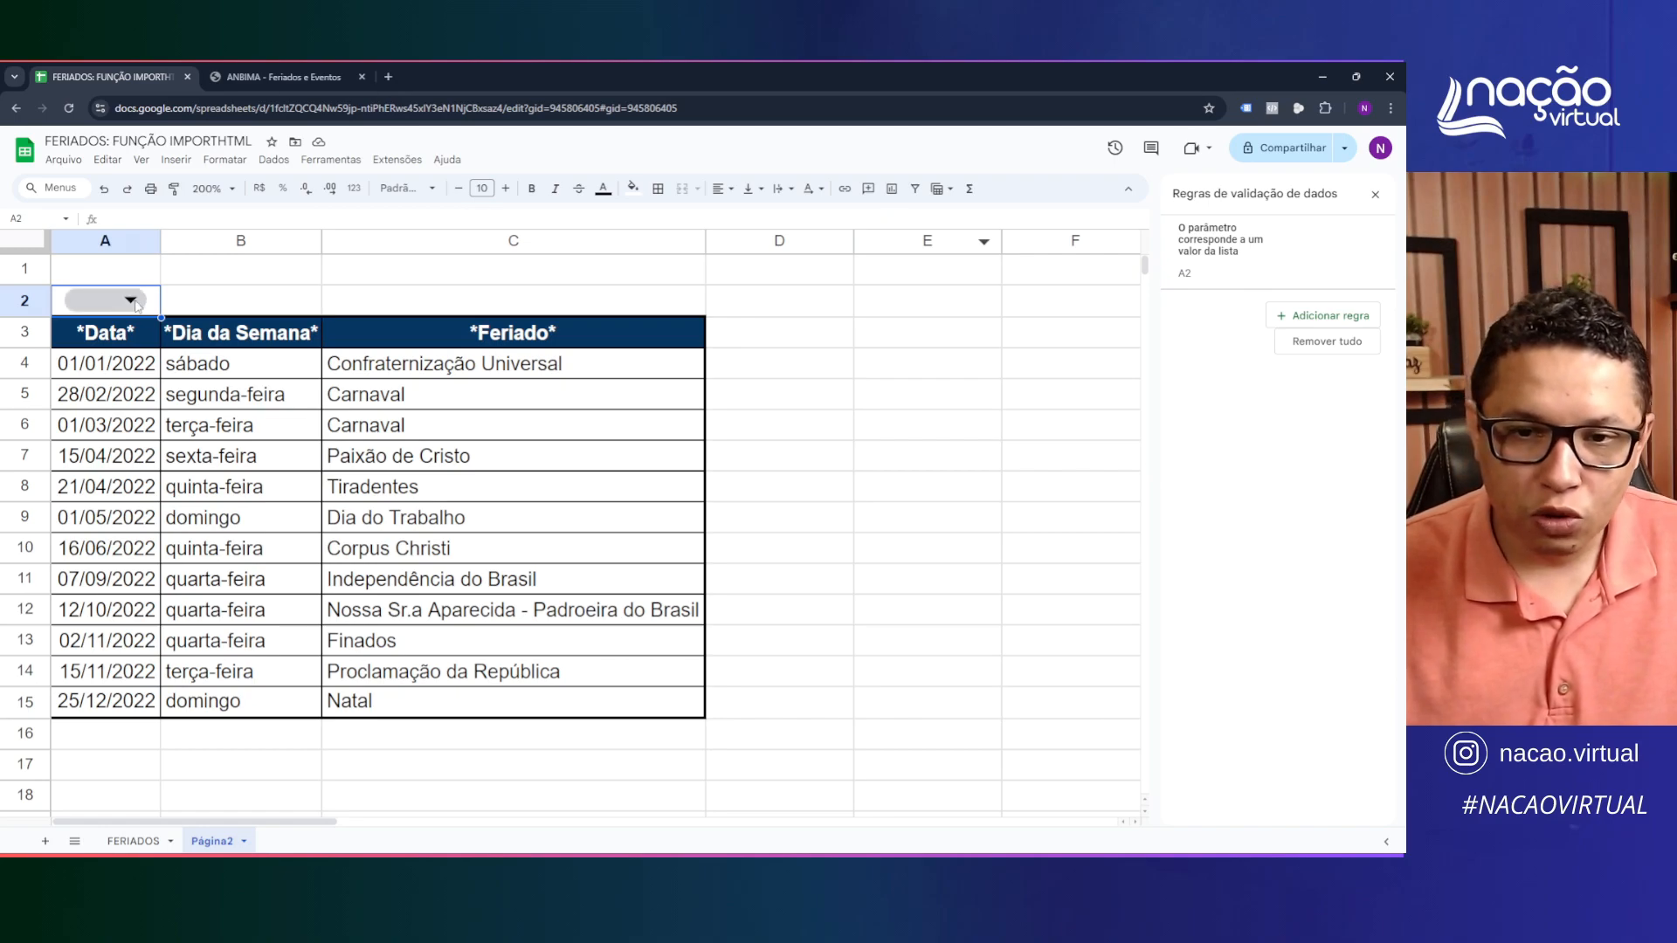
# Check the year list offered by the dropdown in A2, and remove the dropdown from the cell
pyautogui.doubleClick(137, 301)
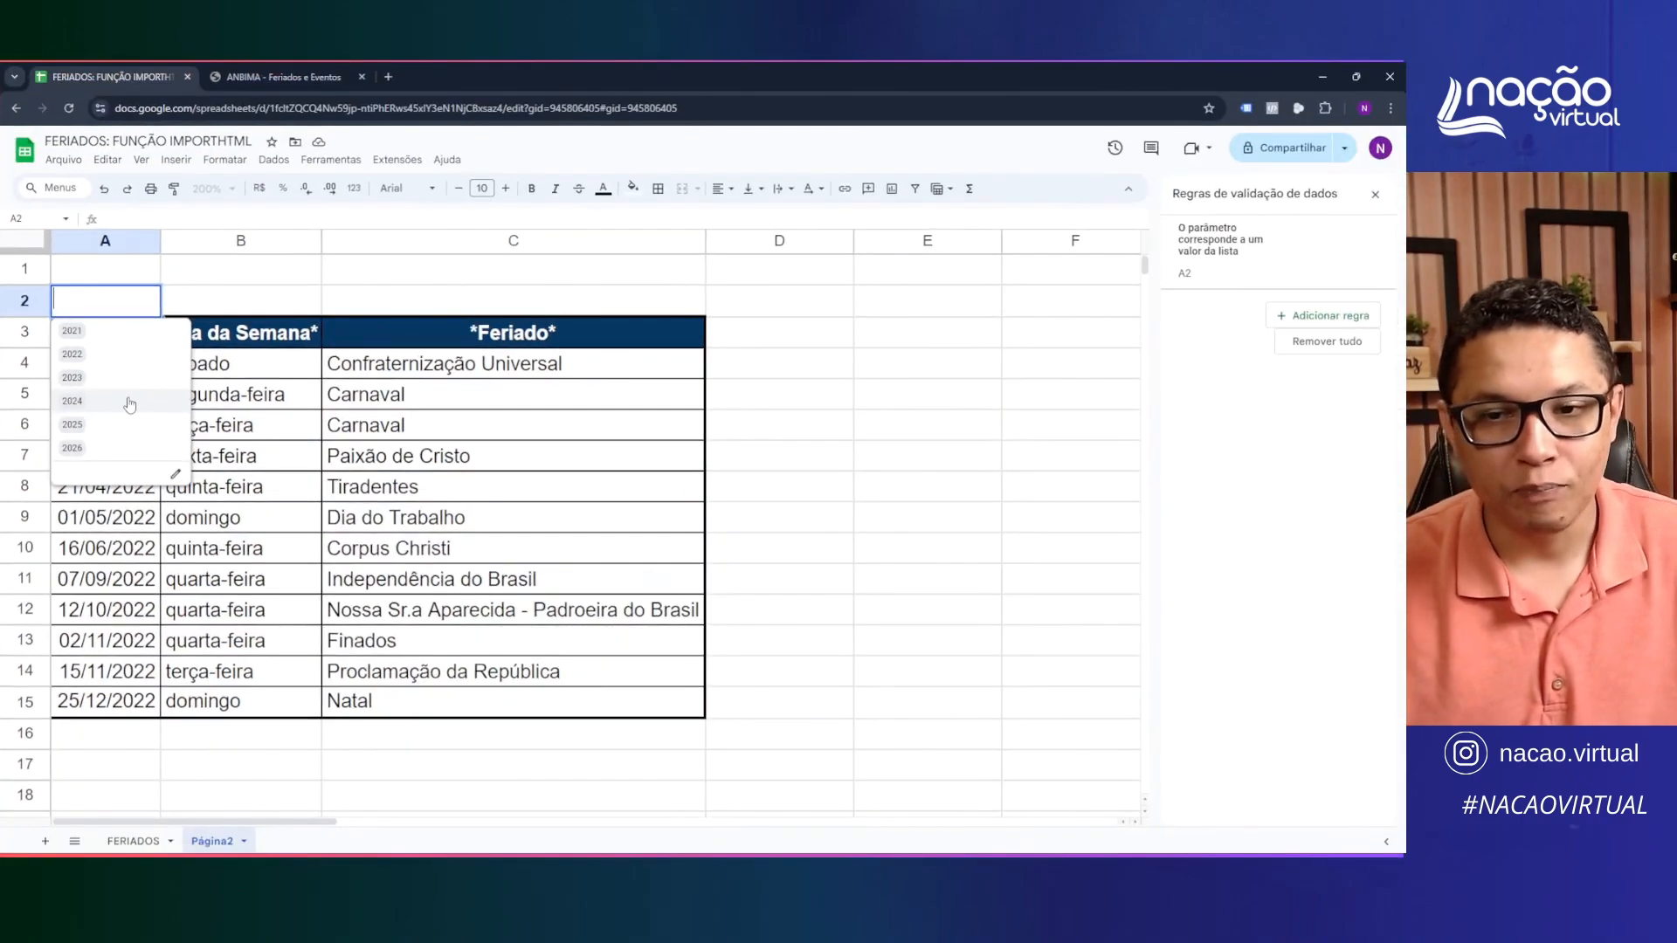
pyautogui.press('Escape')
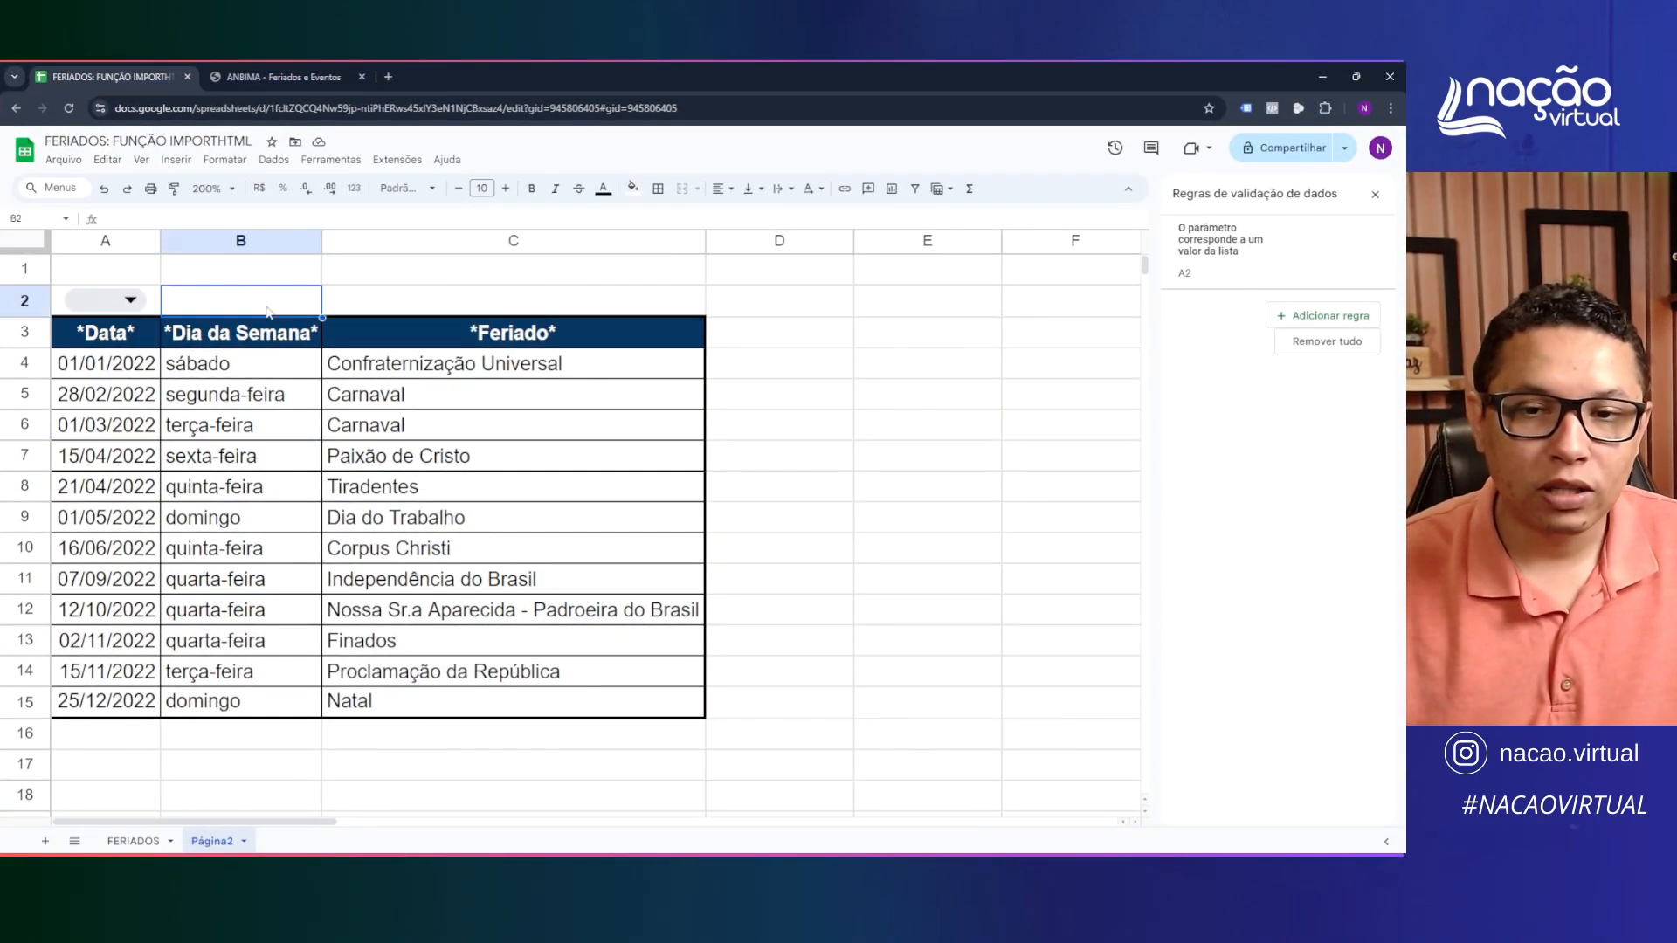
pyautogui.press('Delete')
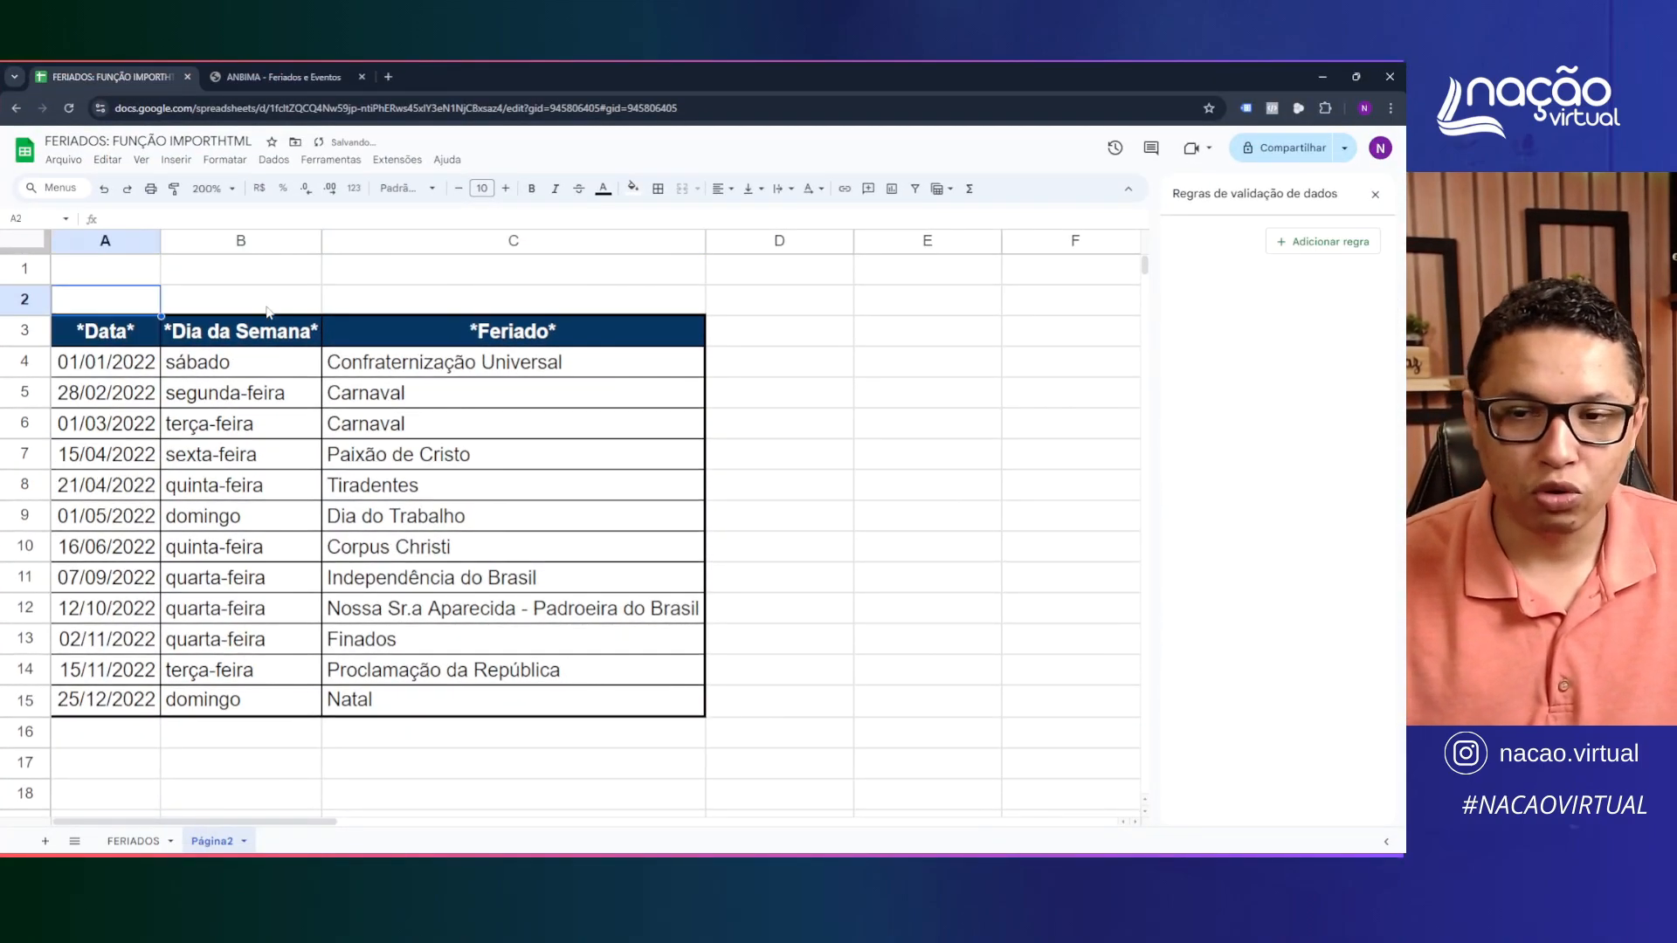
# Add a new sheet to the spreadsheet and enter the heading ANO in A1
pyautogui.click(434, 397)
pyautogui.click(45, 842)
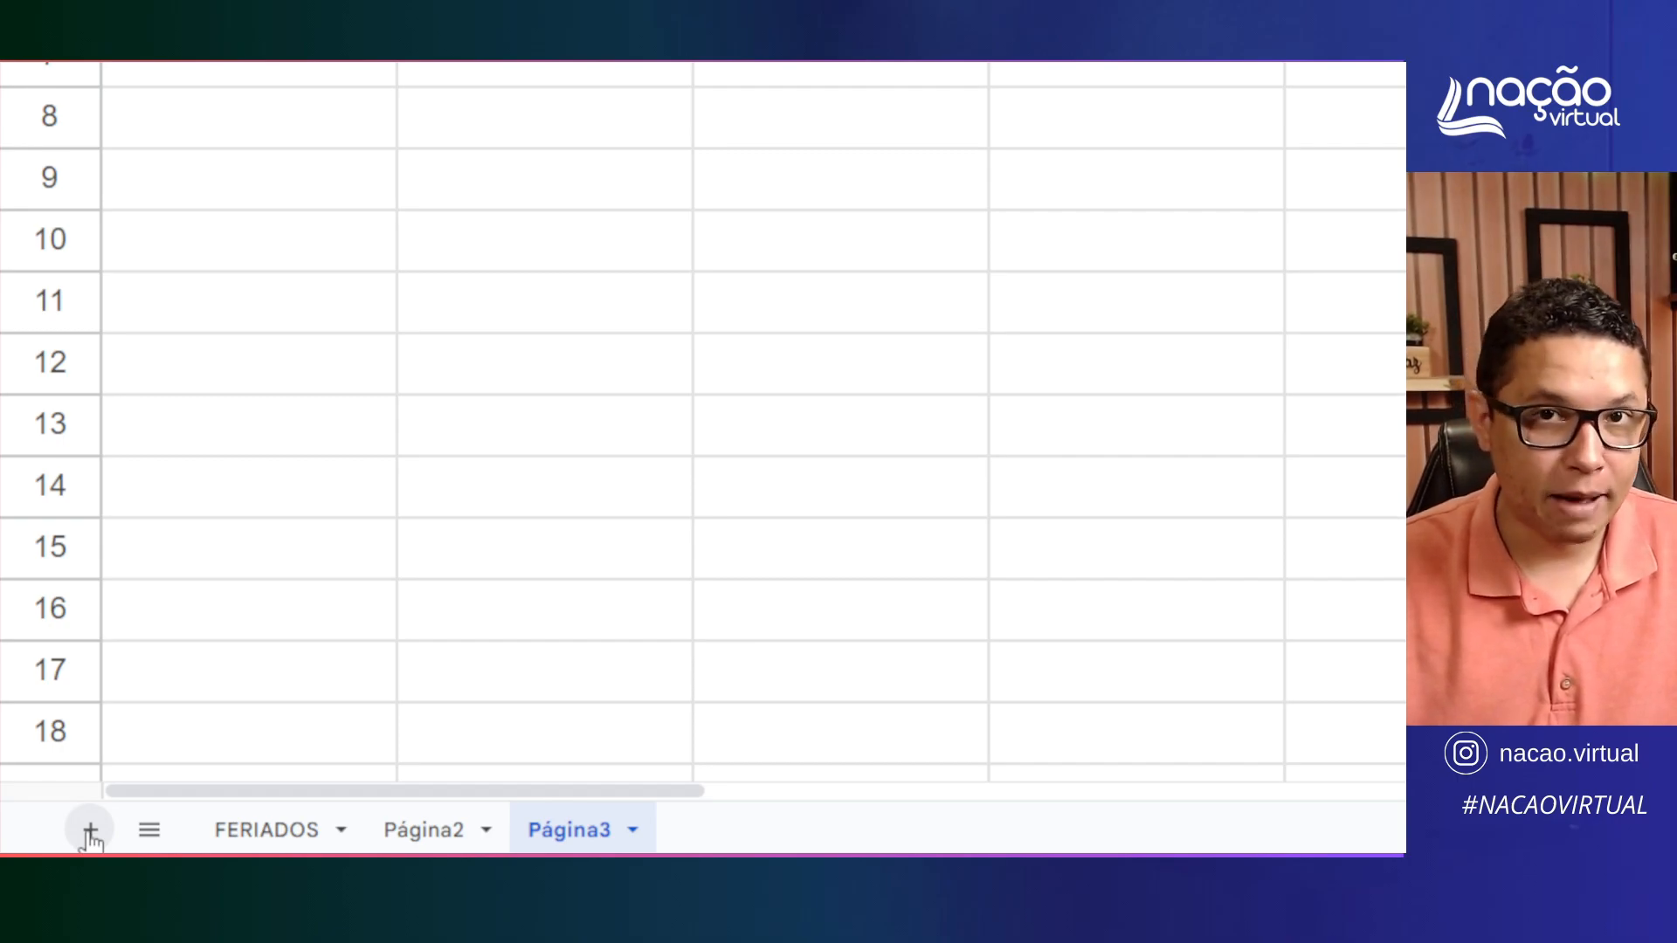
pyautogui.click(671, 68)
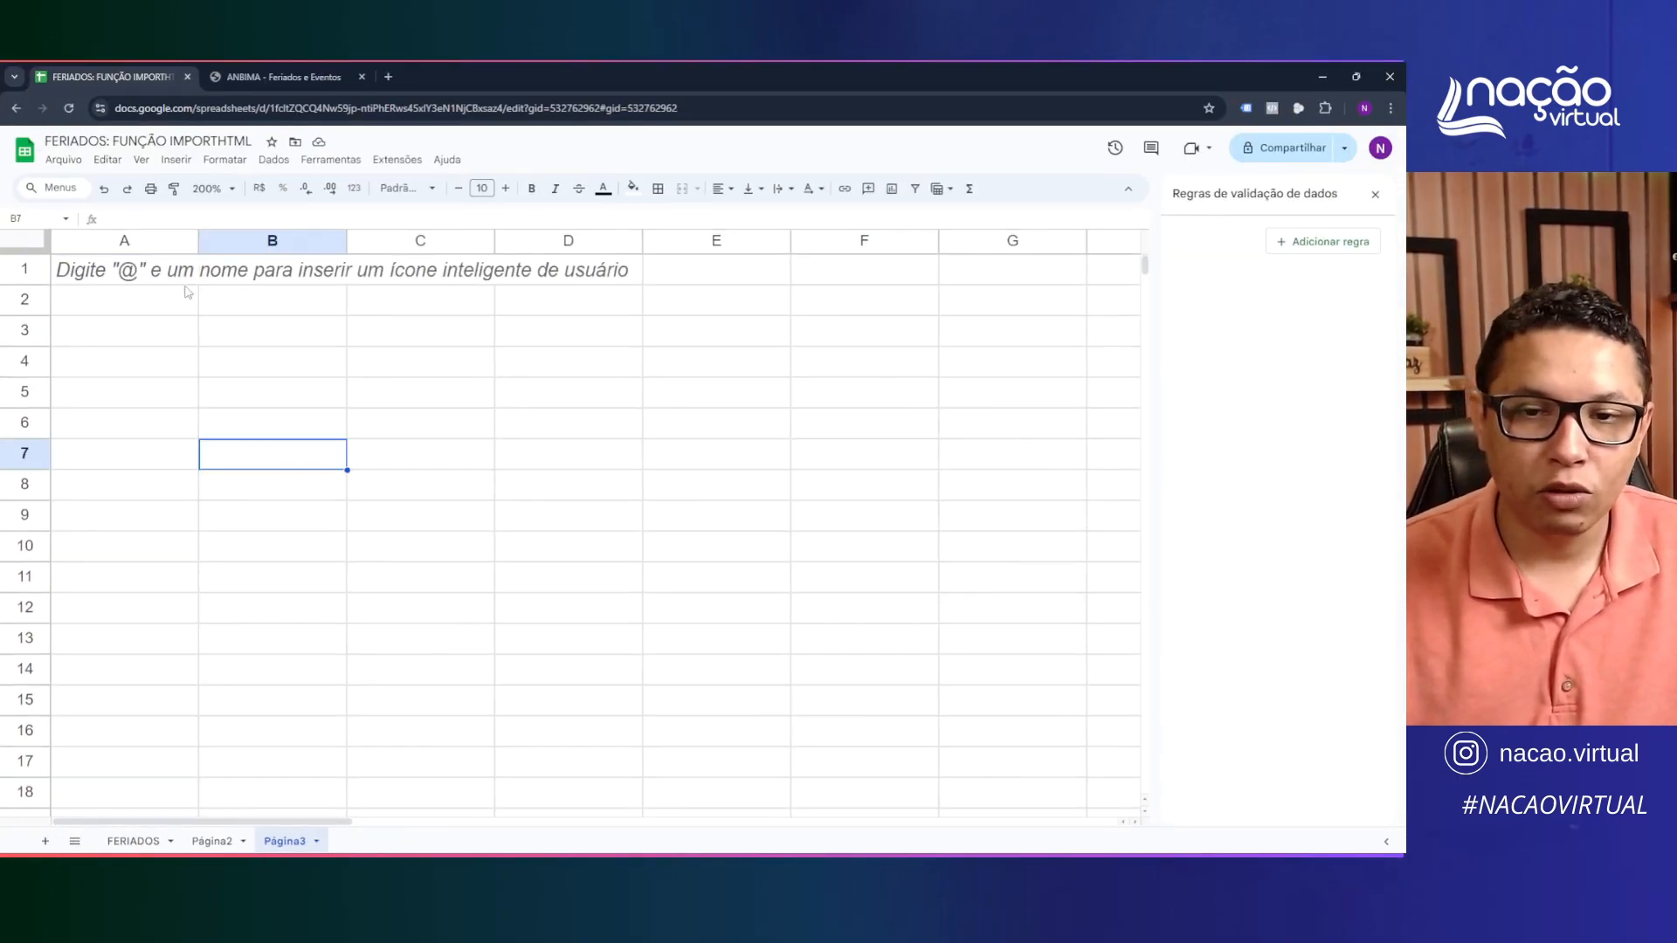
pyautogui.click(179, 274)
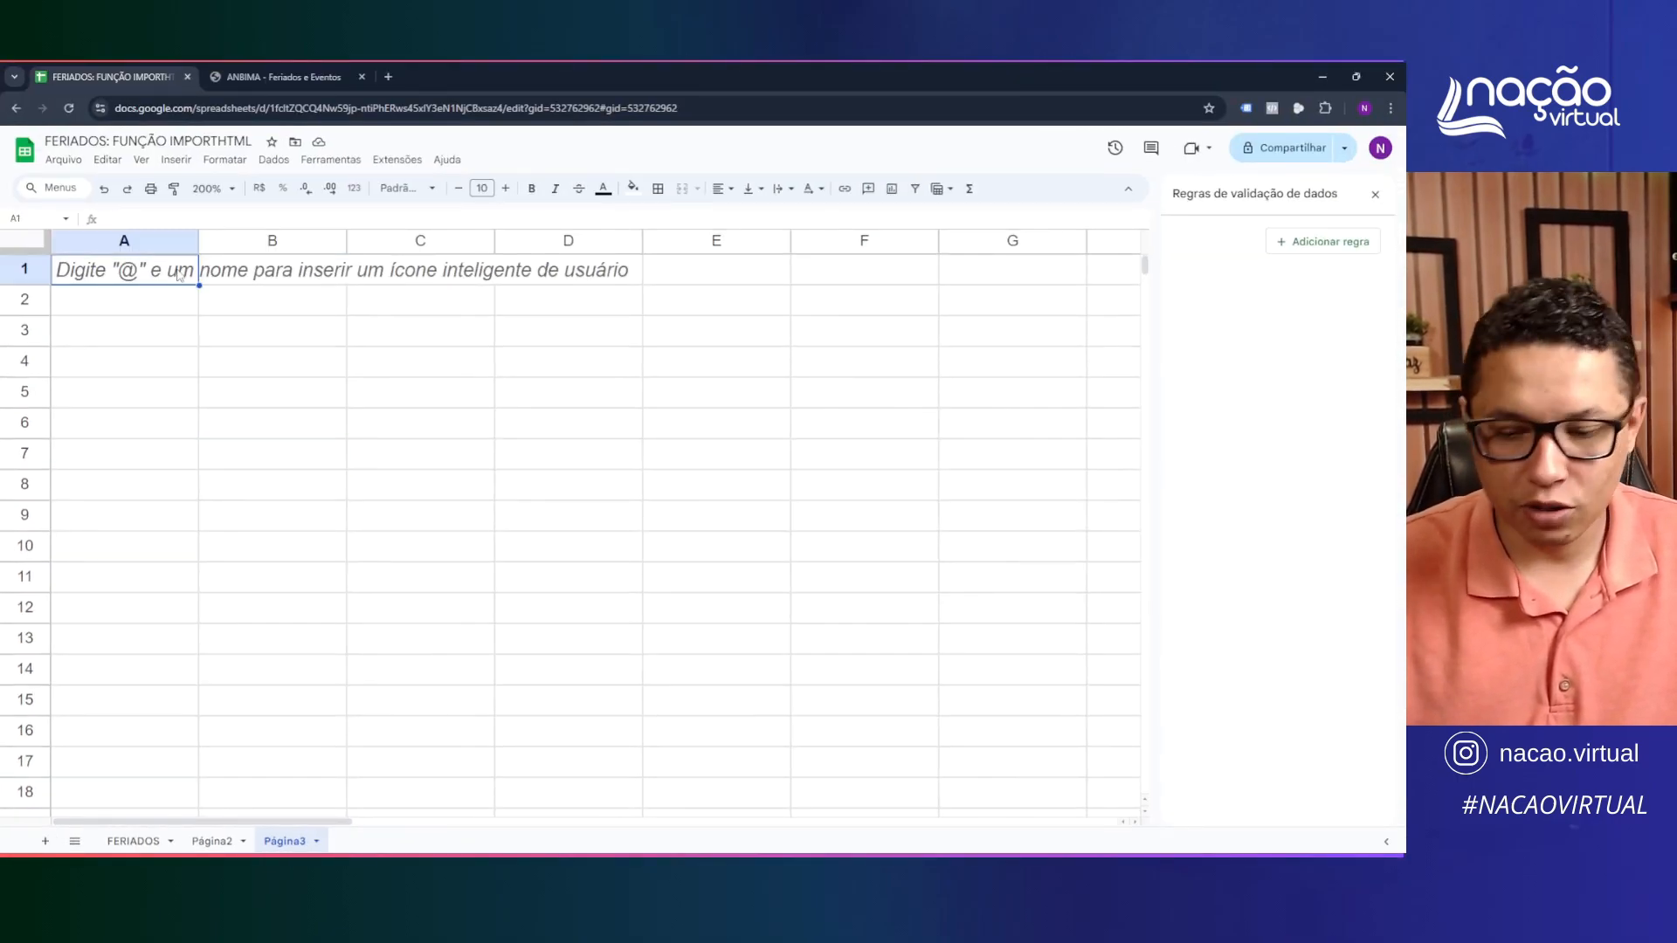
pyautogui.write('ANO')
pyautogui.press('Return')
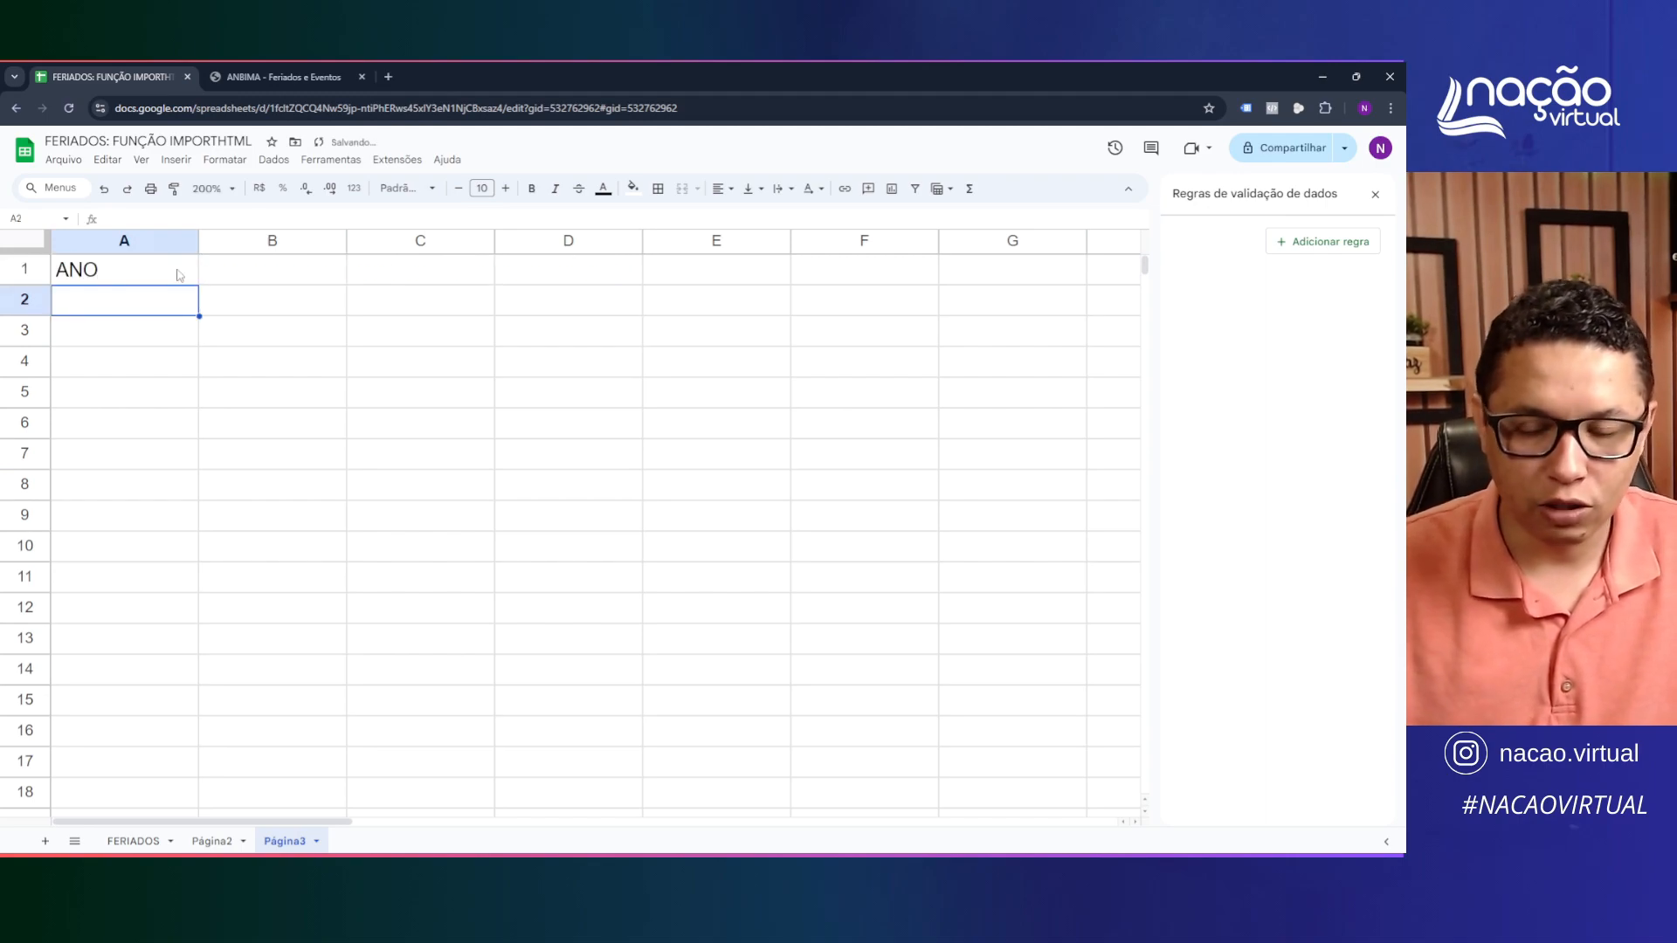
# Enter 2020 in A2 as the first year under the ANO heading
pyautogui.write('20')
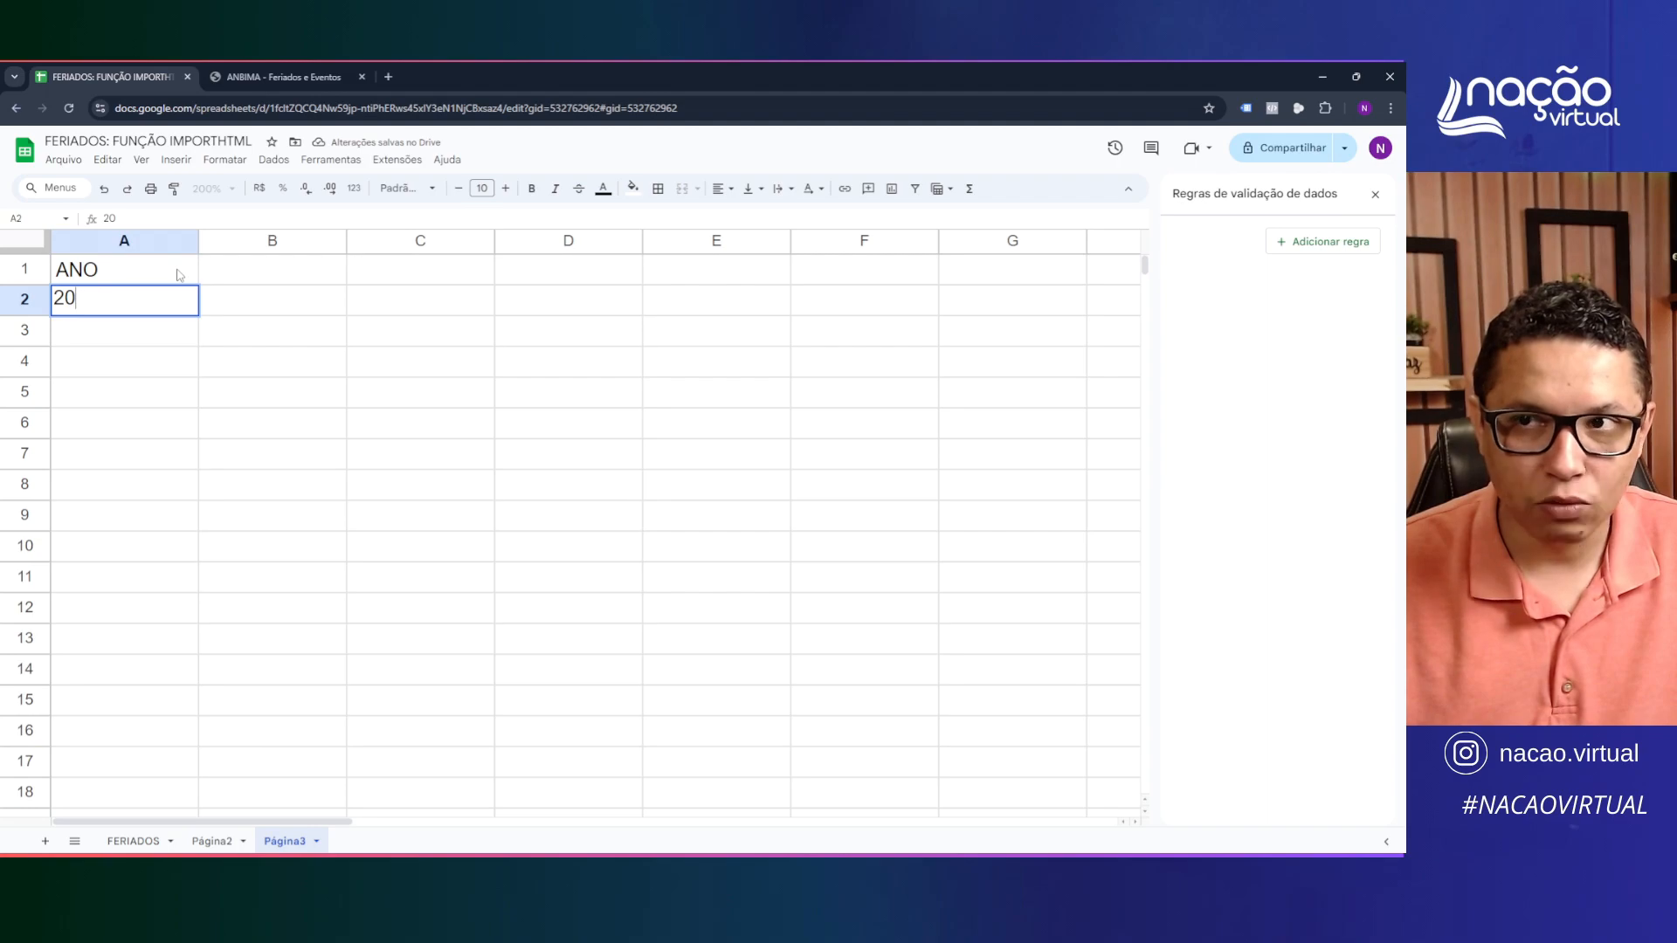
pyautogui.write('20')
pyautogui.press('Return')
pyautogui.press('Up')
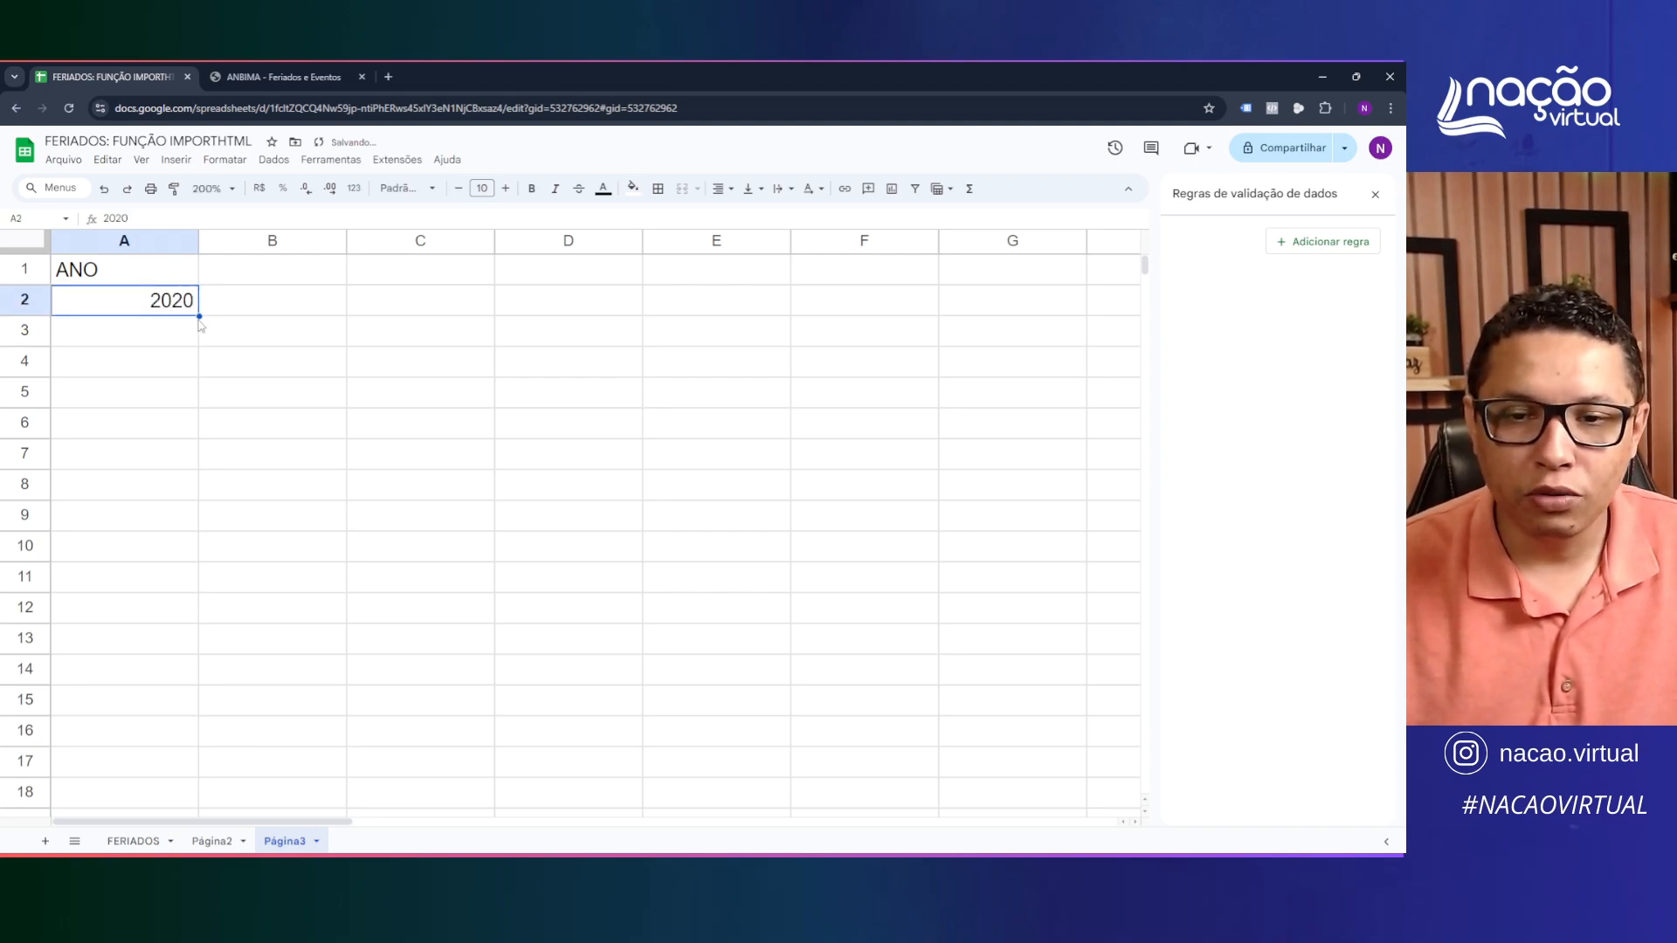
# Try filling the year from A2 down to A10, clearing A3:A10 after each attempt
pyautogui.moveTo(199, 317); pyautogui.dragTo(177, 543)
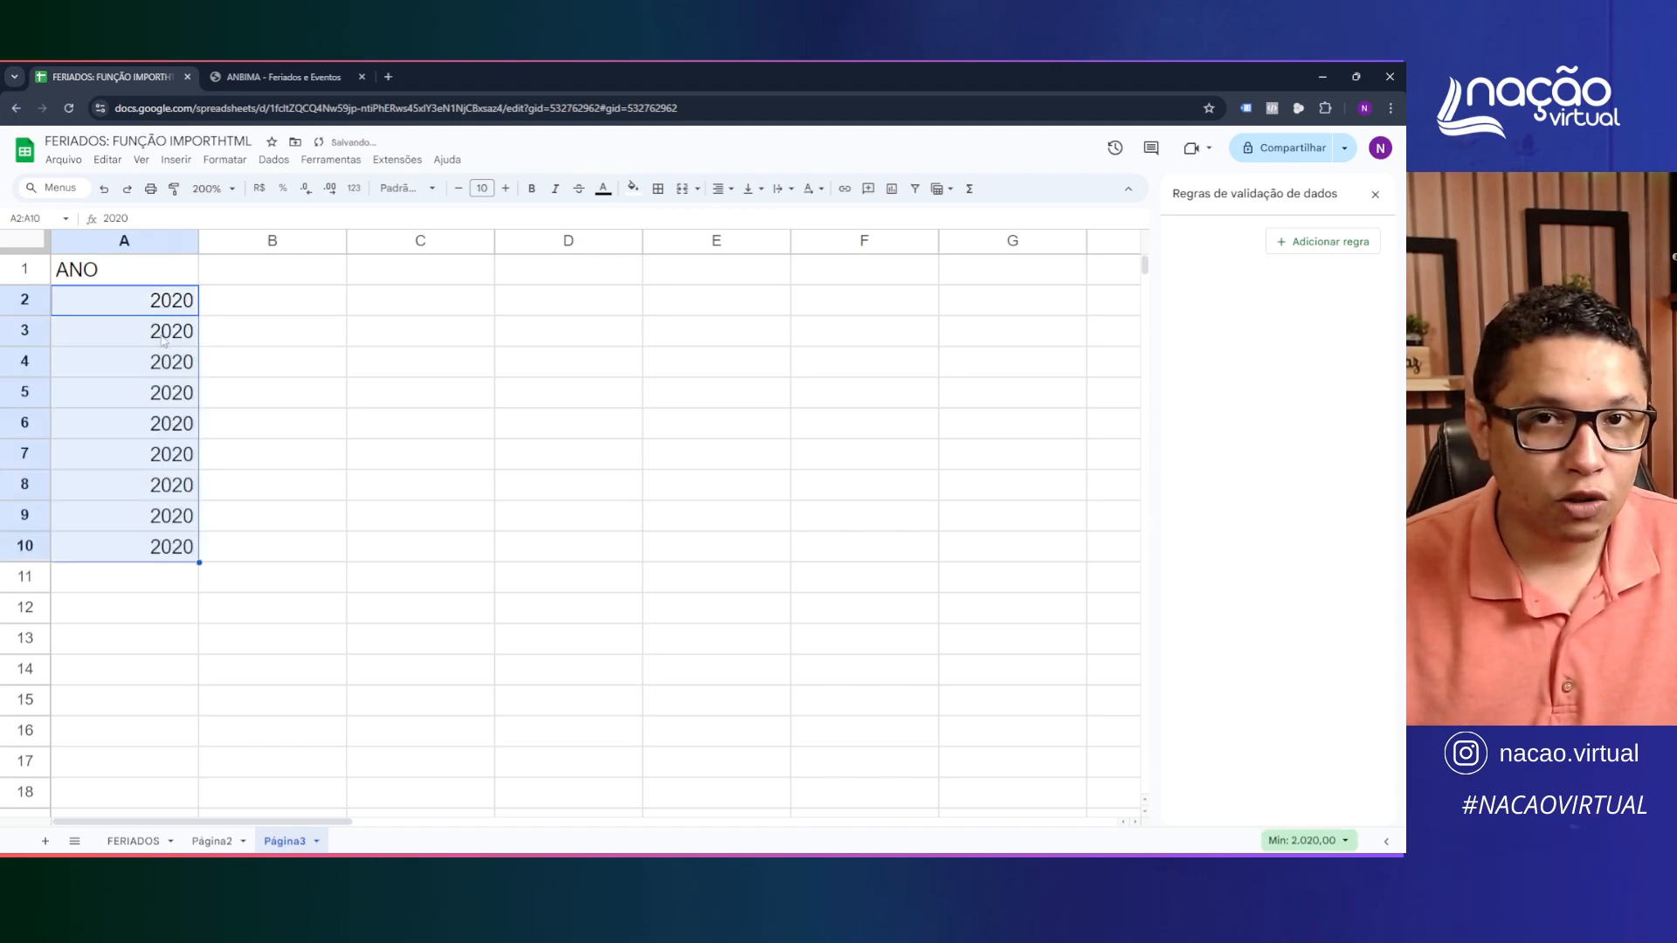
pyautogui.moveTo(163, 342); pyautogui.dragTo(166, 546)
pyautogui.press('Delete')
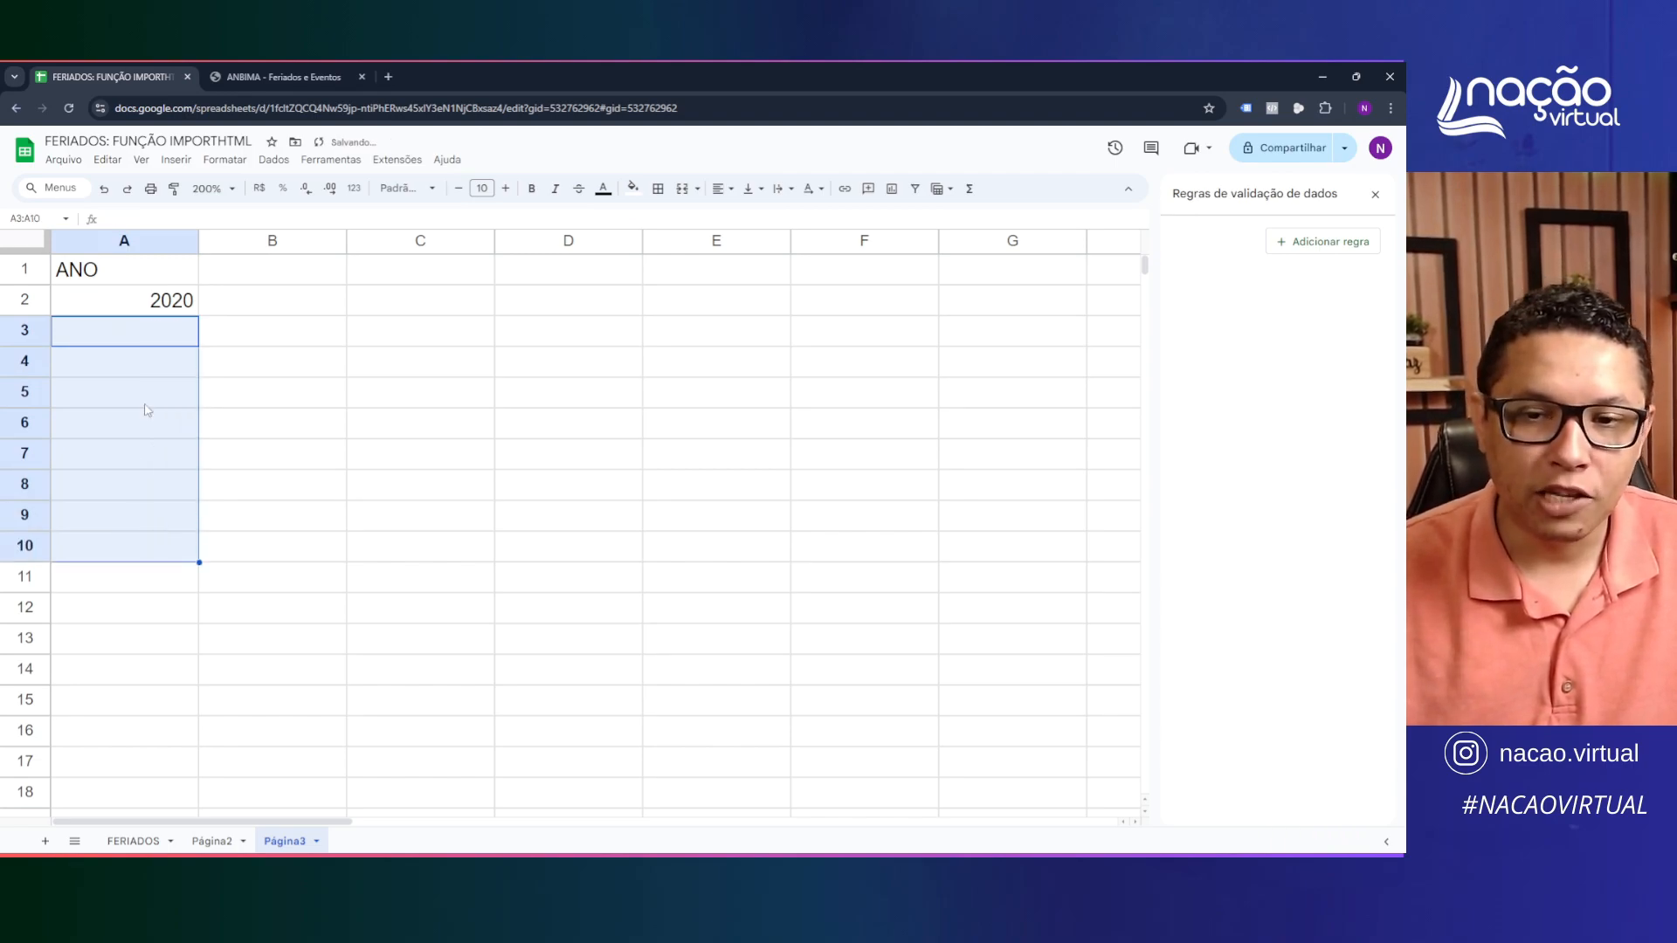
pyautogui.click(172, 308)
pyautogui.moveTo(198, 315); pyautogui.dragTo(166, 549)
pyautogui.click(464, 437)
pyautogui.moveTo(192, 346); pyautogui.dragTo(193, 549)
pyautogui.press('Delete')
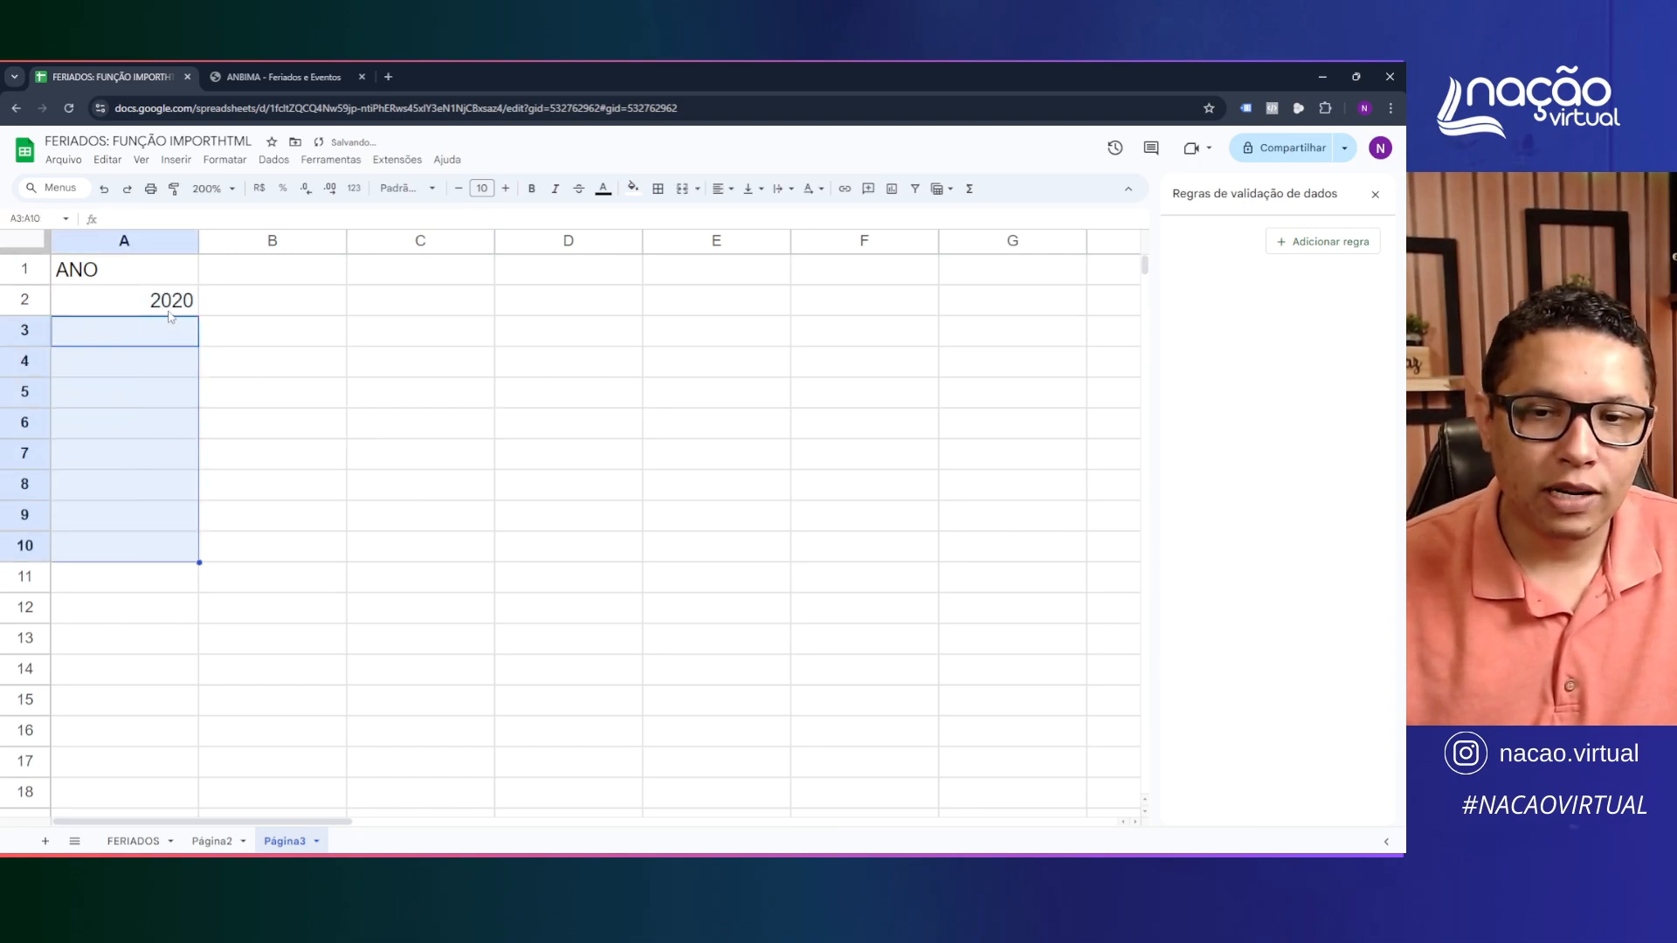
# Fill consecutive years downward from A2 as a series, and clear everything after 2026 so the list covers 2020 to 2026
pyautogui.click(172, 312)
pyautogui.moveTo(198, 316); pyautogui.dragTo(330, 468)
pyautogui.click(330, 468)
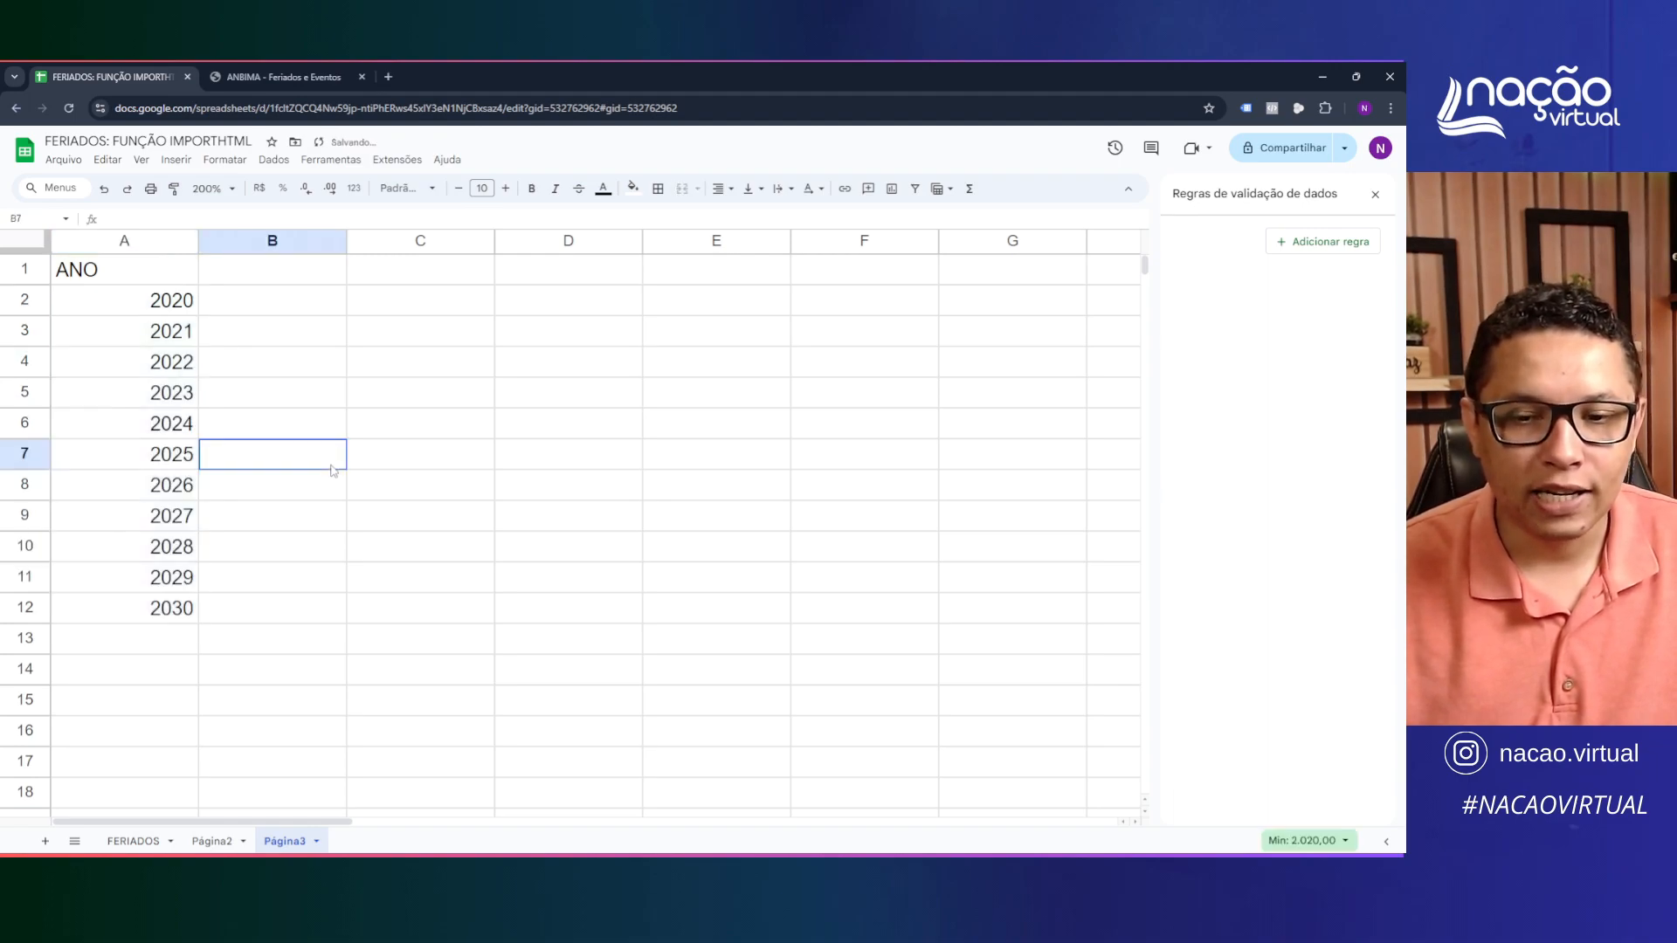
pyautogui.moveTo(155, 524); pyautogui.dragTo(148, 637)
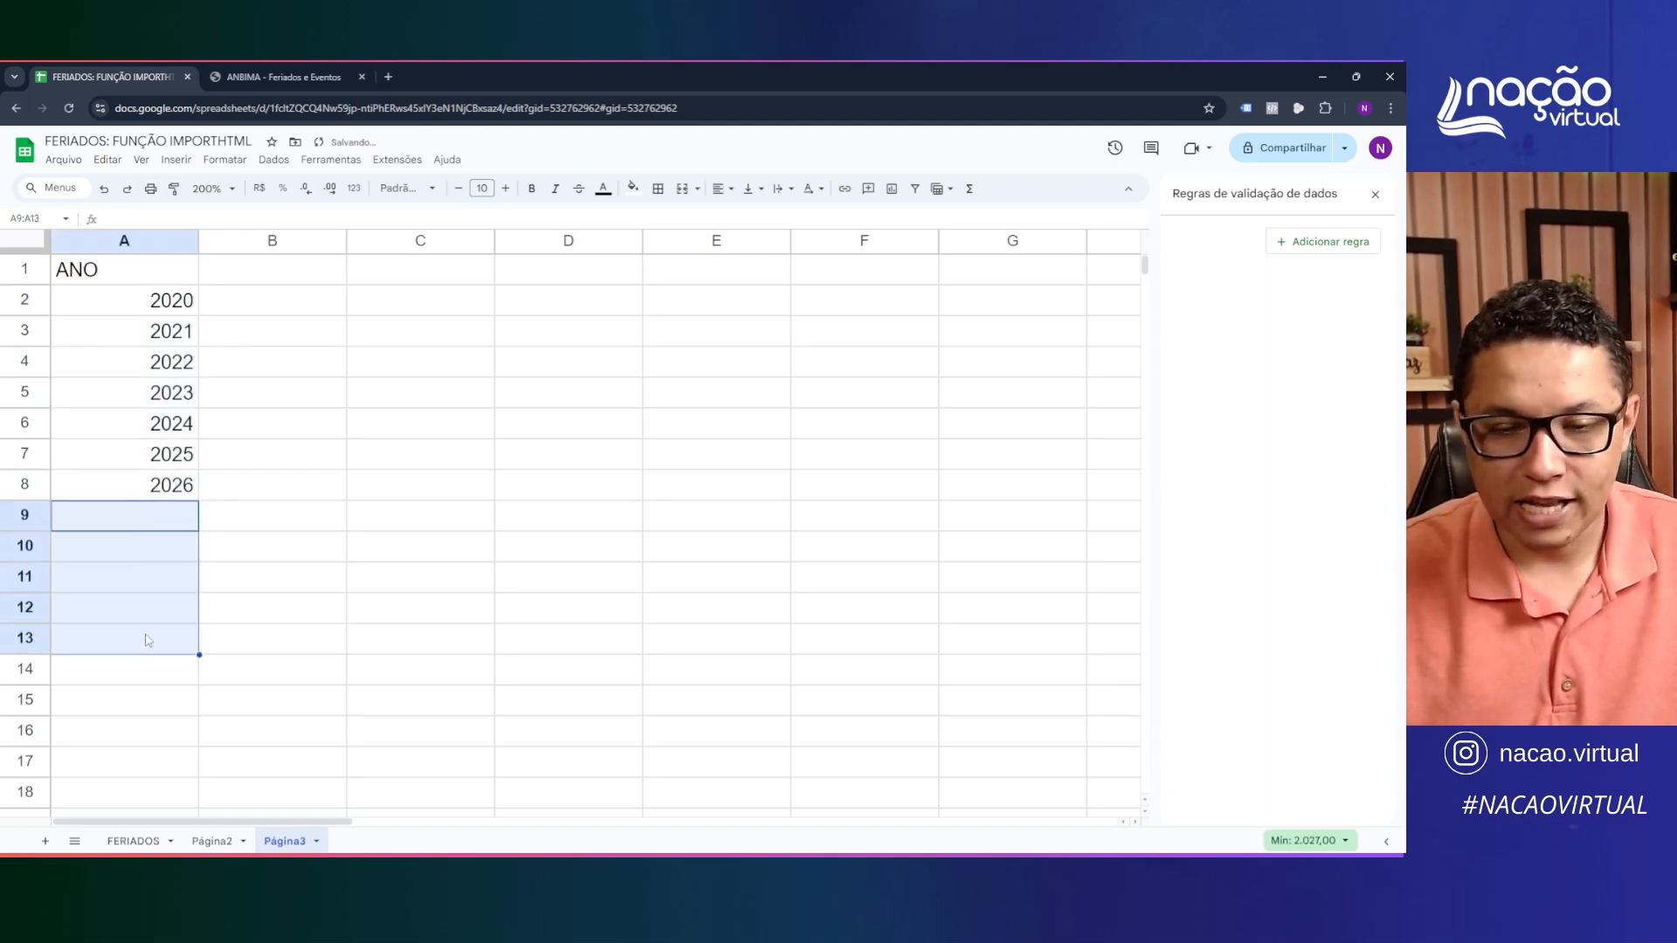
pyautogui.press('Delete')
pyautogui.click(426, 427)
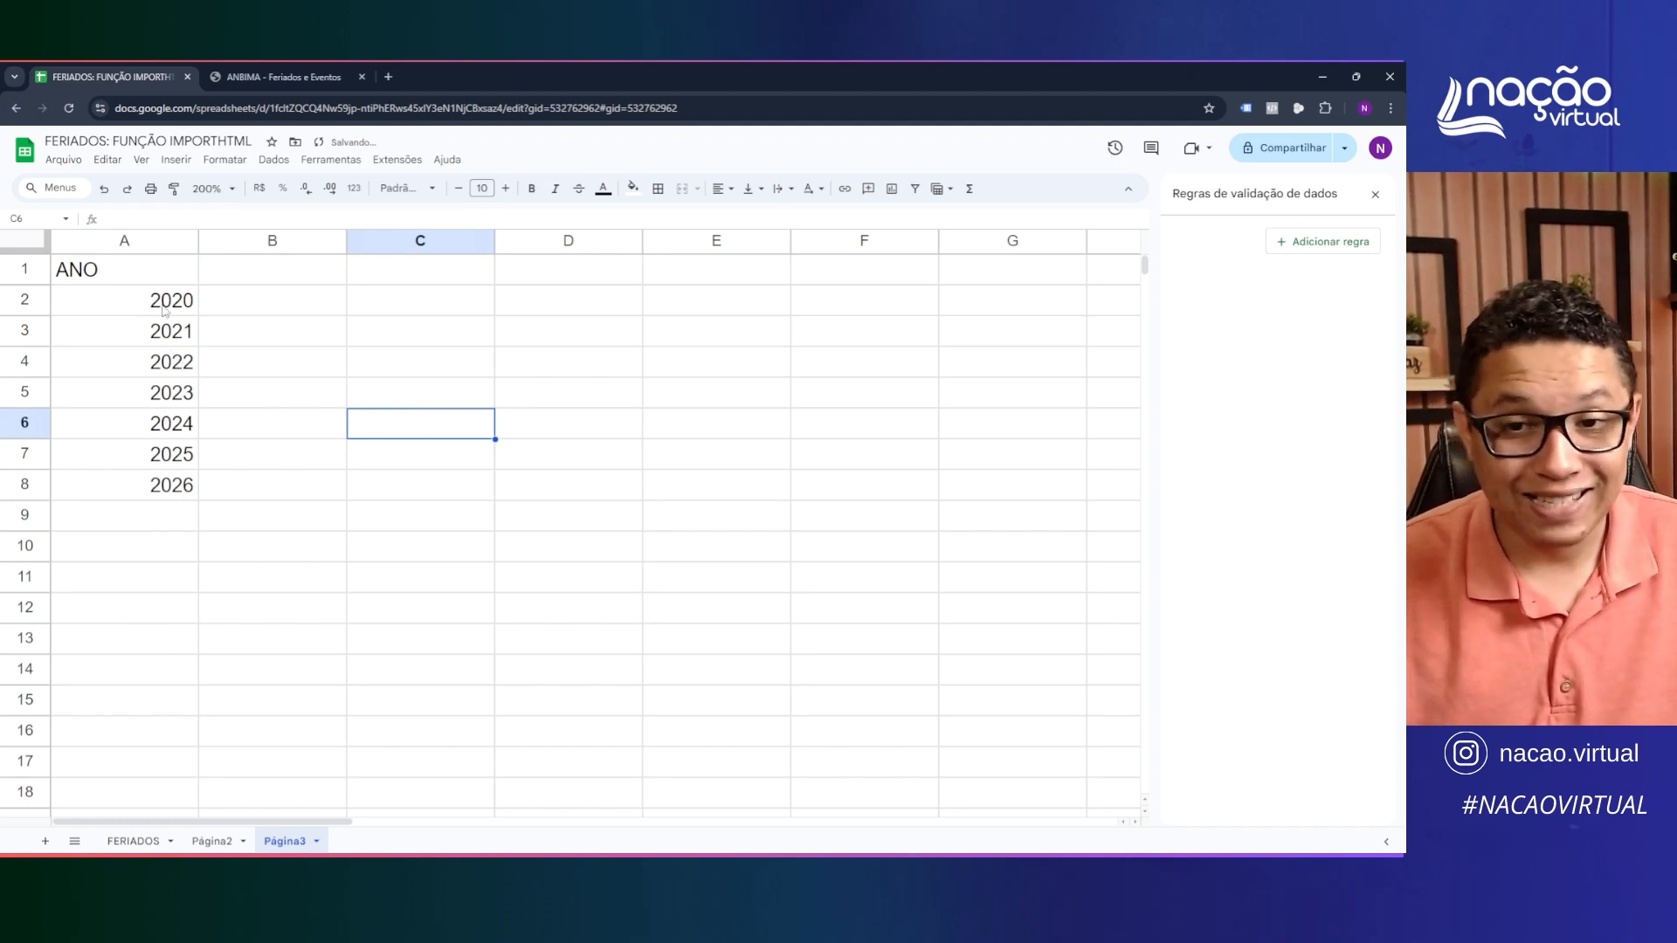
# Format the ANO heading in A1 with a dark grey fill and bold white text
pyautogui.click(142, 274)
pyautogui.click(632, 188)
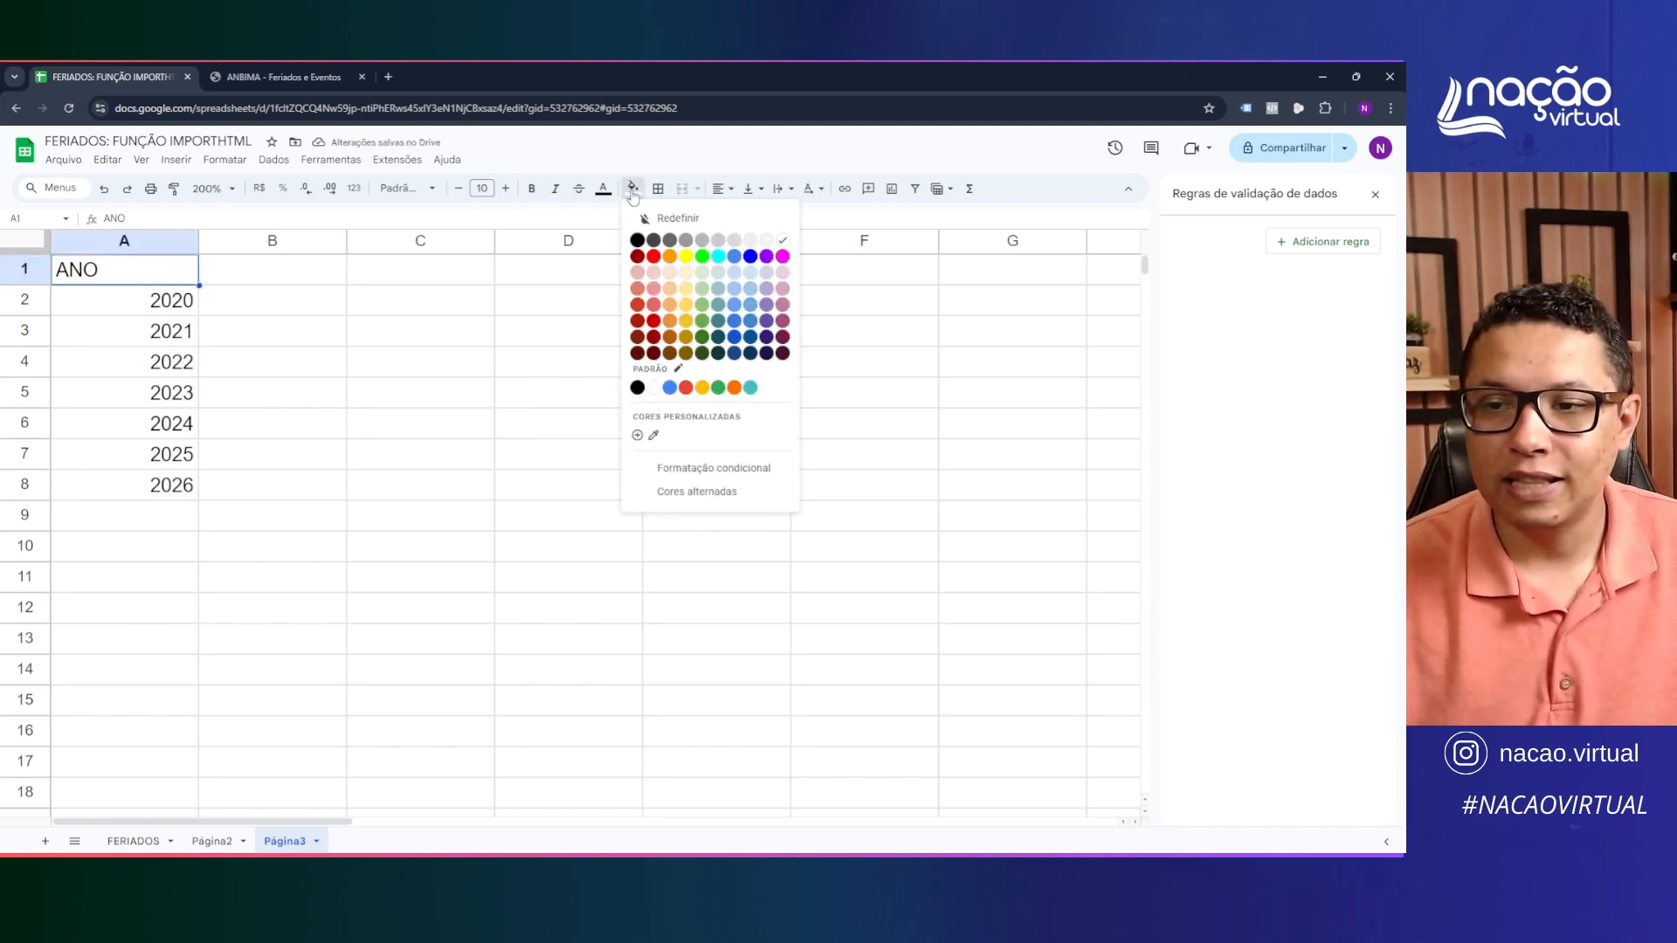
pyautogui.click(655, 241)
pyautogui.click(603, 188)
pyautogui.click(760, 241)
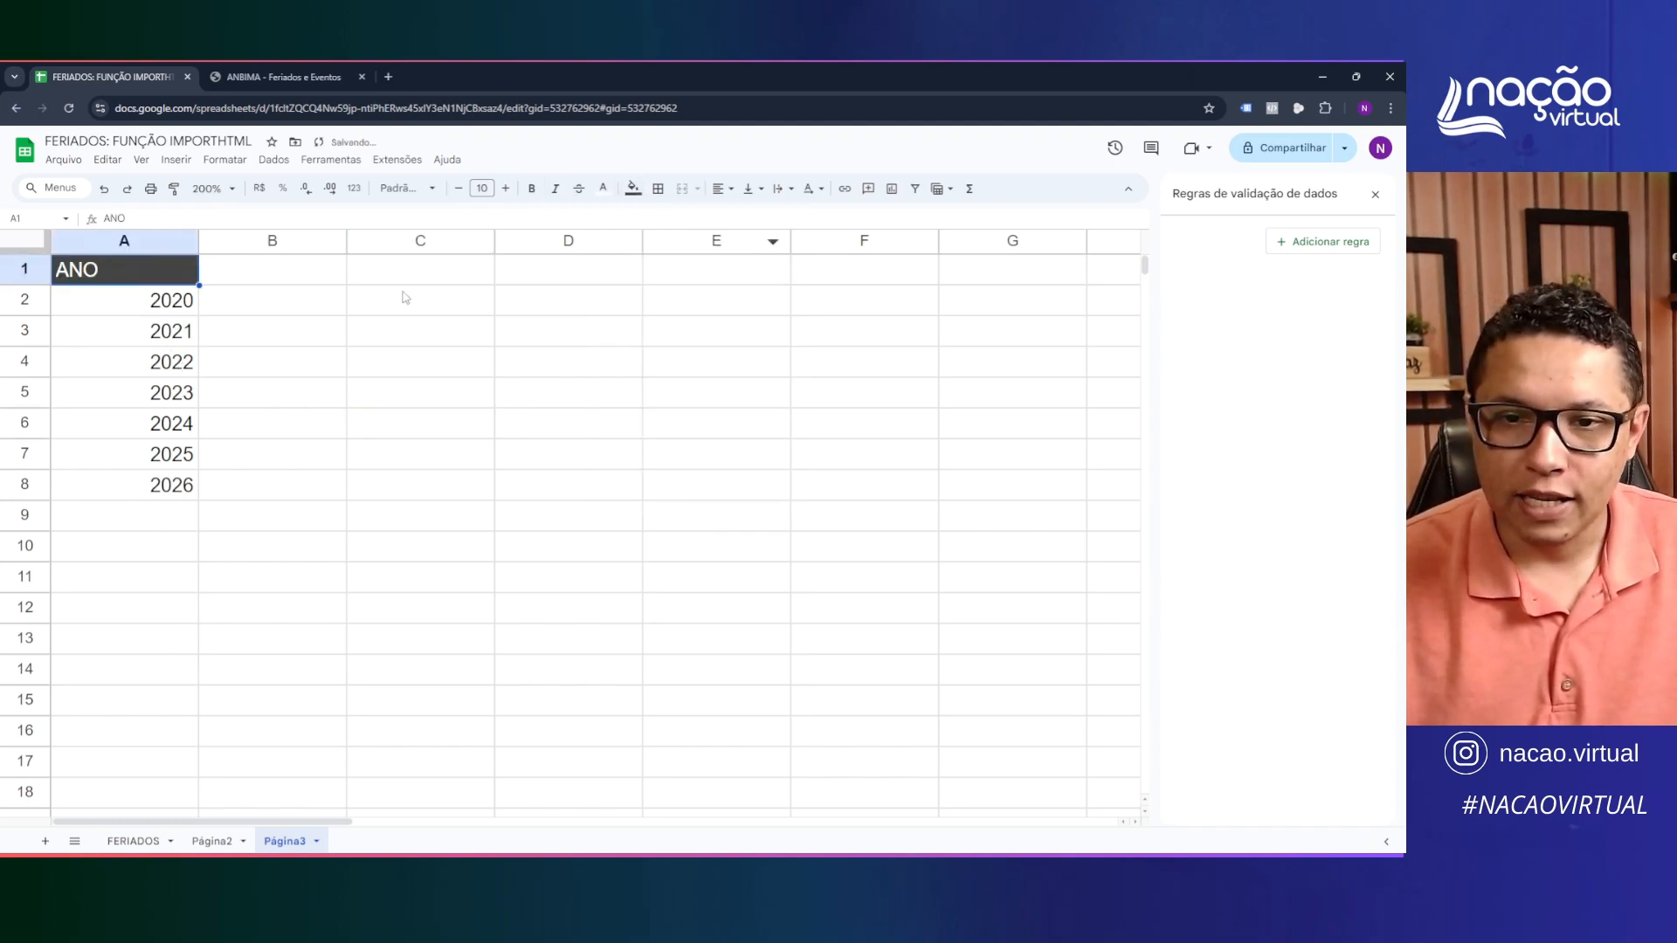
pyautogui.click(531, 189)
pyautogui.click(463, 330)
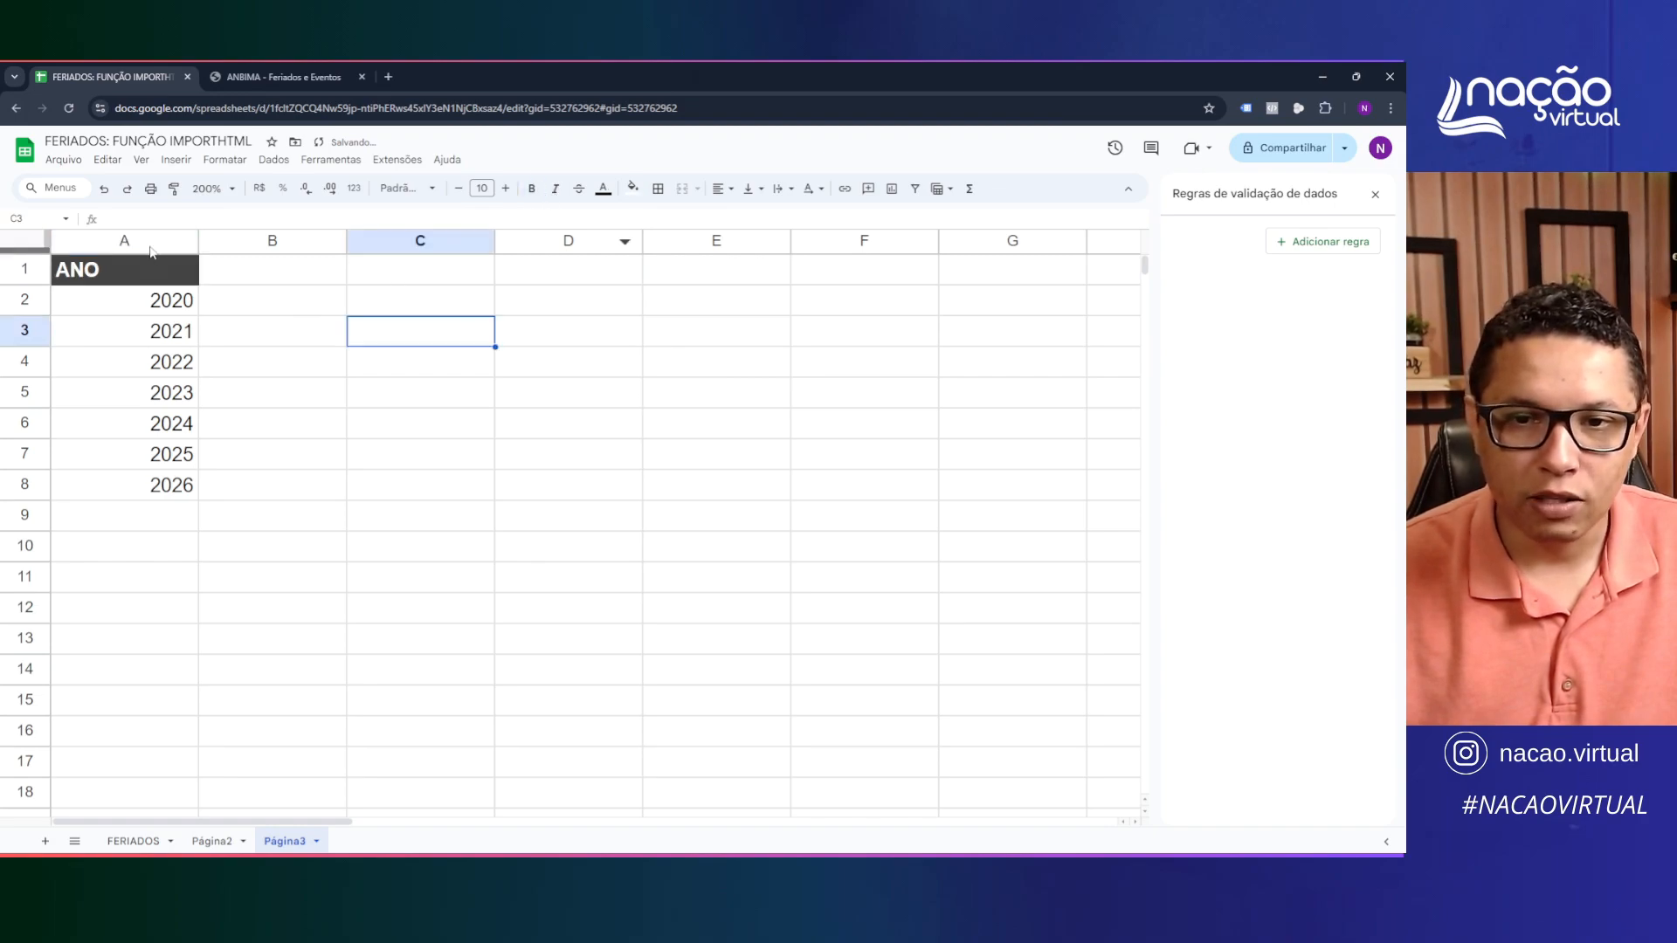
# Centre the contents of column A horizontally
pyautogui.click(148, 242)
pyautogui.click(718, 189)
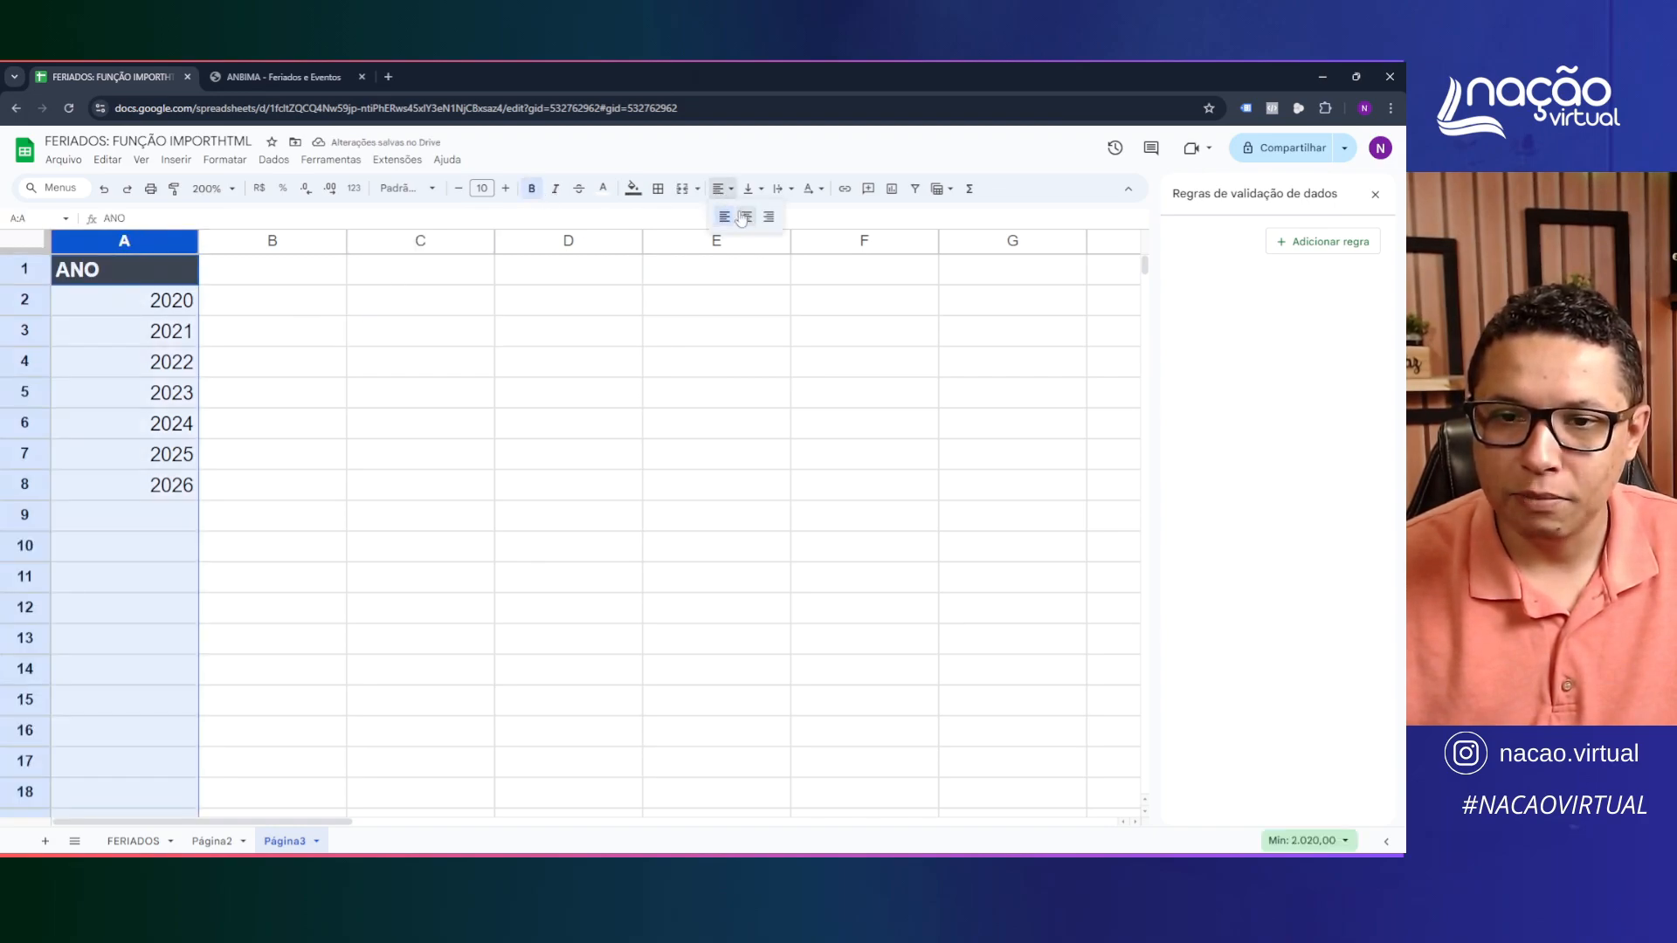
pyautogui.click(741, 216)
pyautogui.click(532, 370)
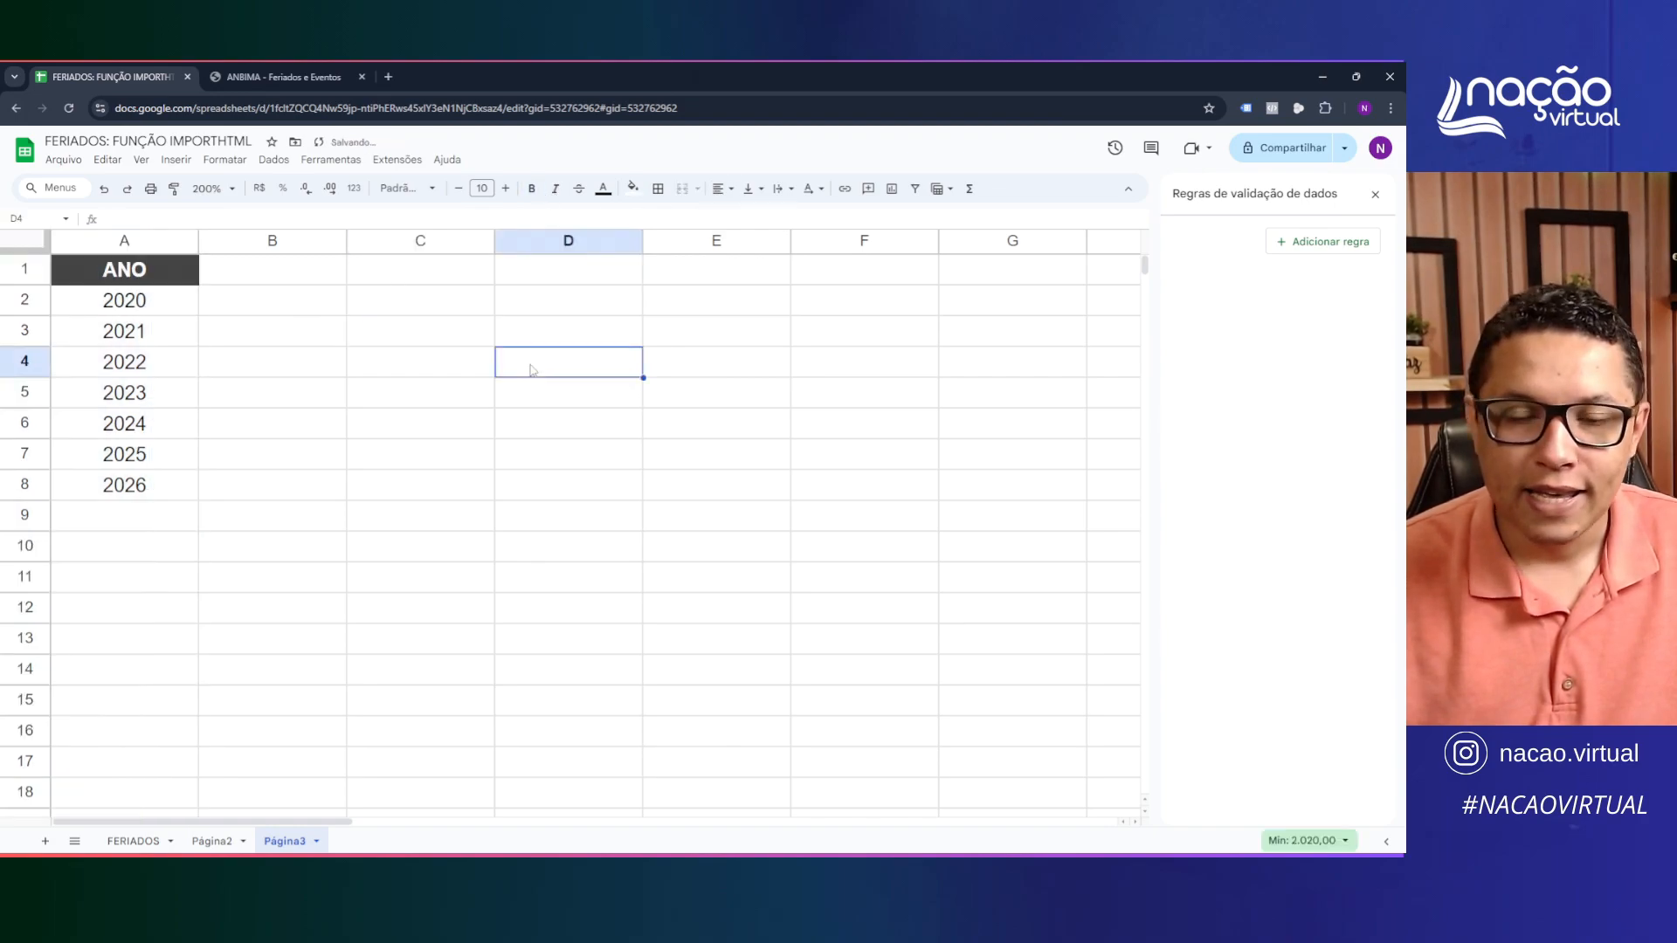
# Freeze row 1 of the year list sheet and return to Página2
pyautogui.click(428, 337)
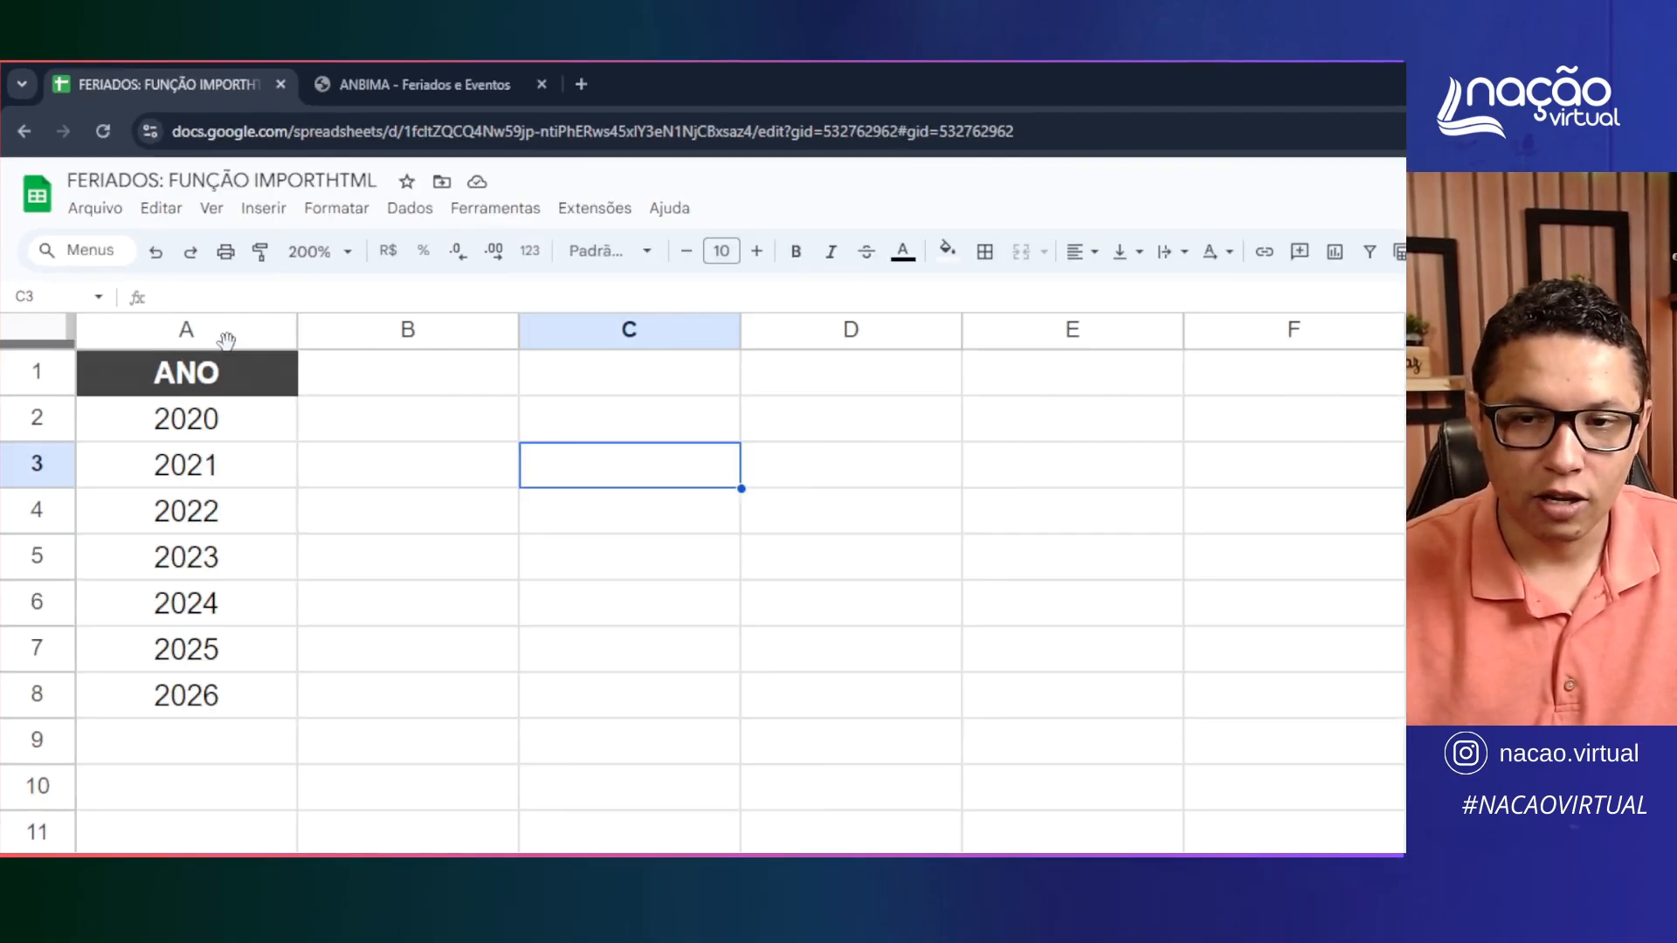
pyautogui.moveTo(151, 251); pyautogui.dragTo(175, 288)
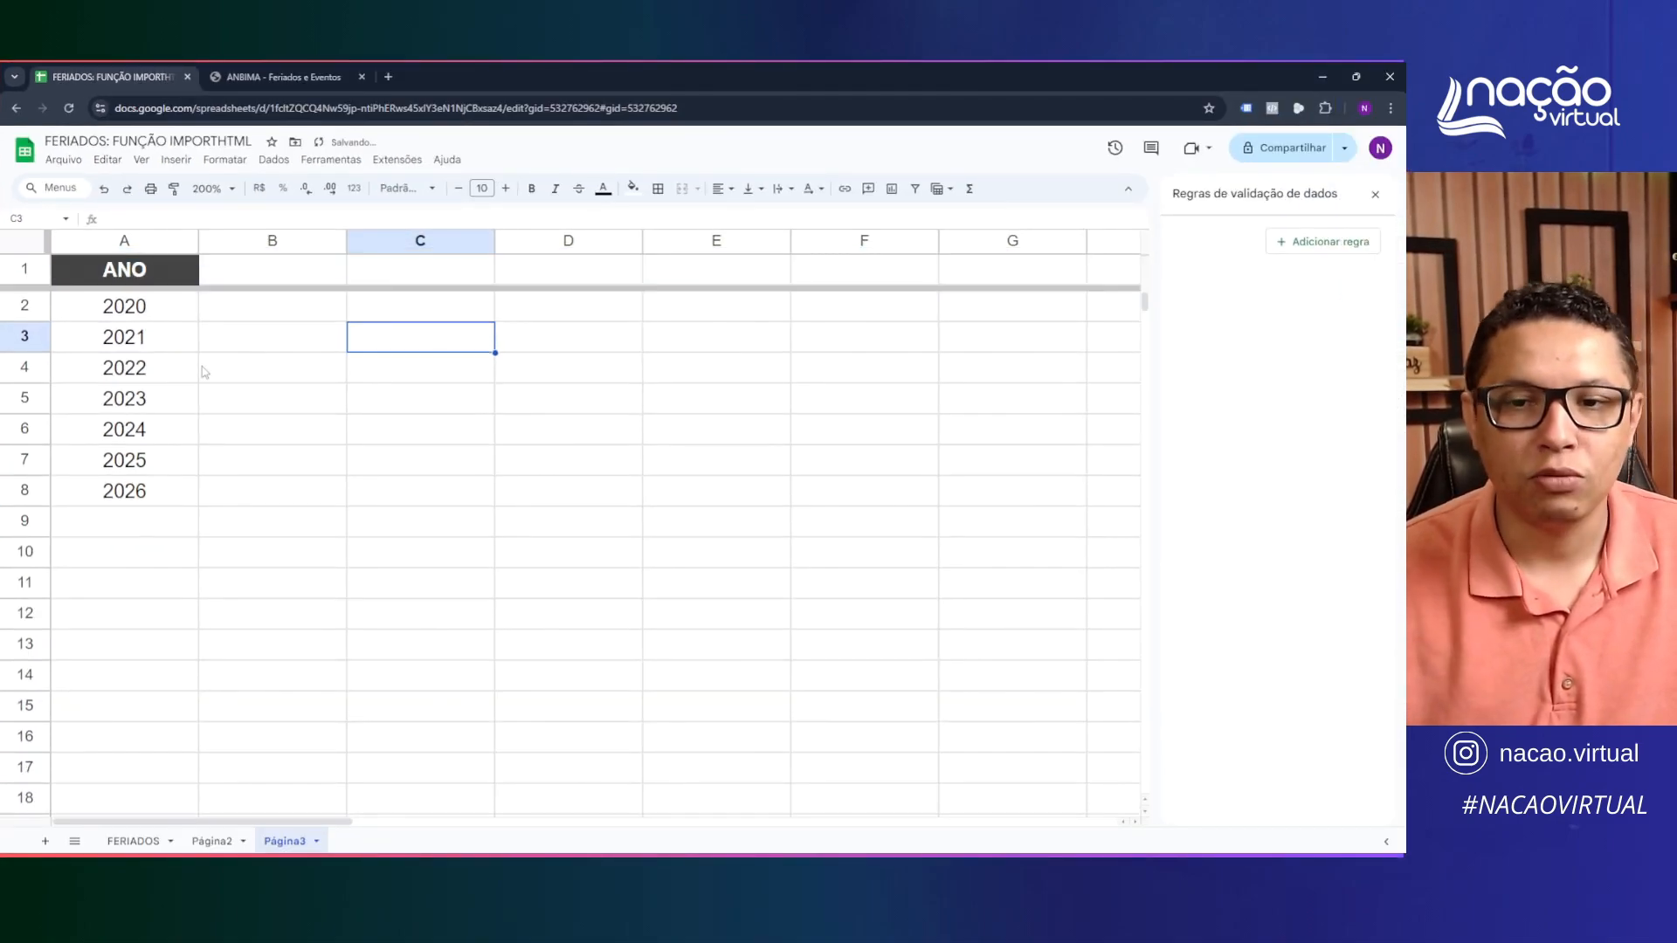
pyautogui.click(206, 372)
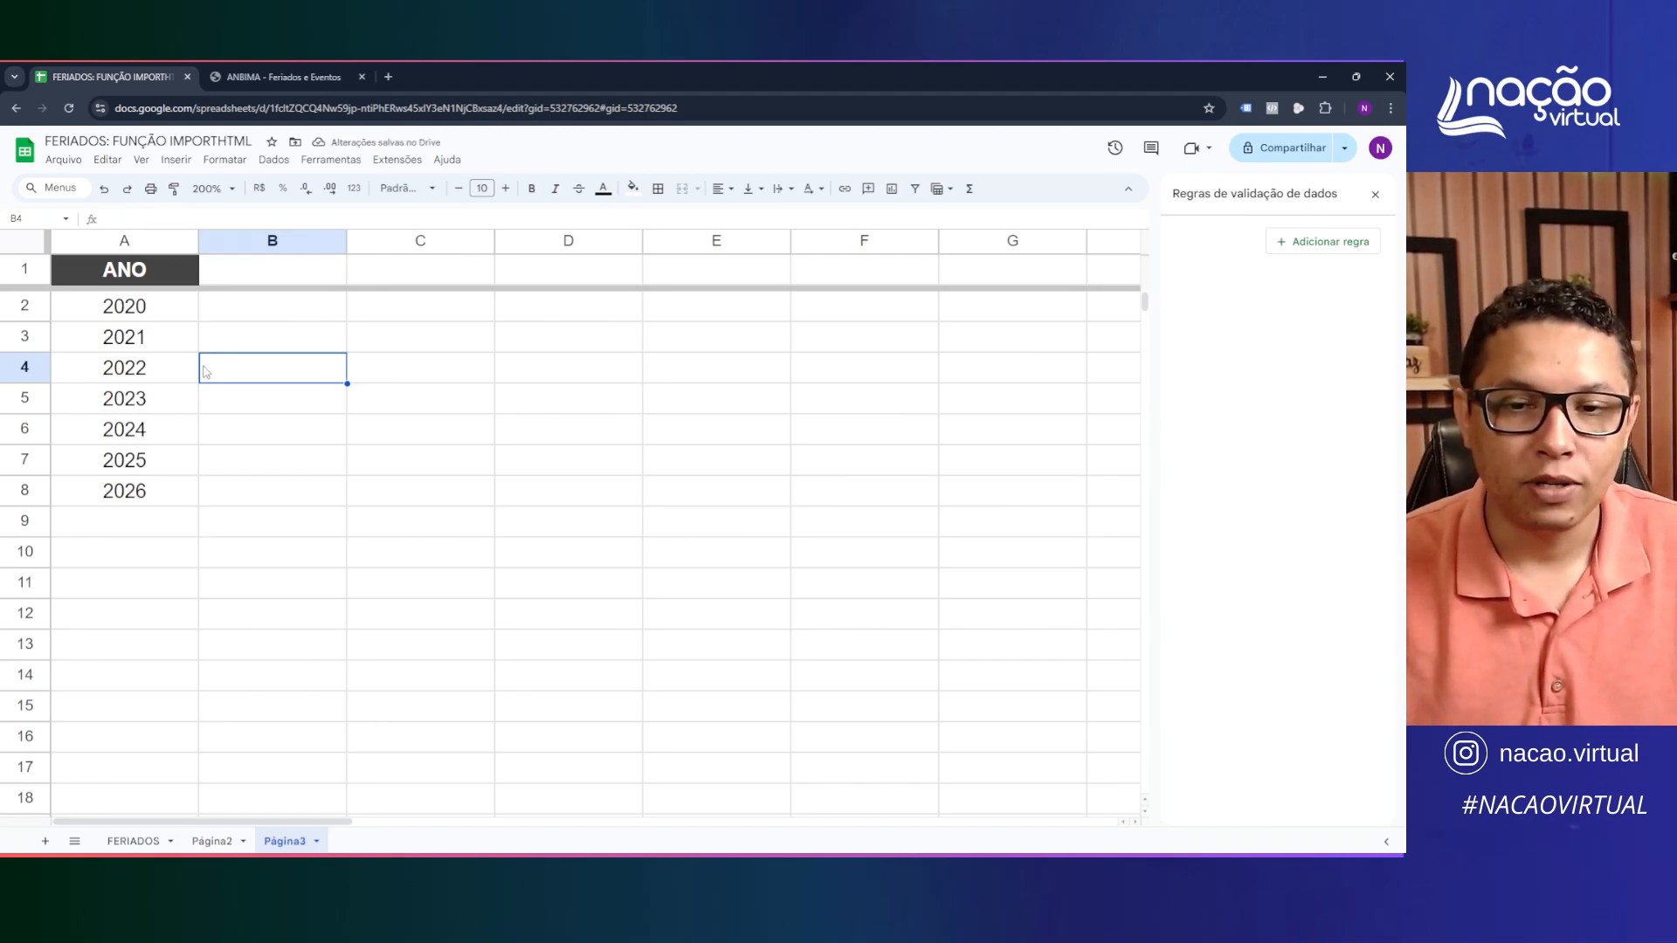
pyautogui.click(212, 841)
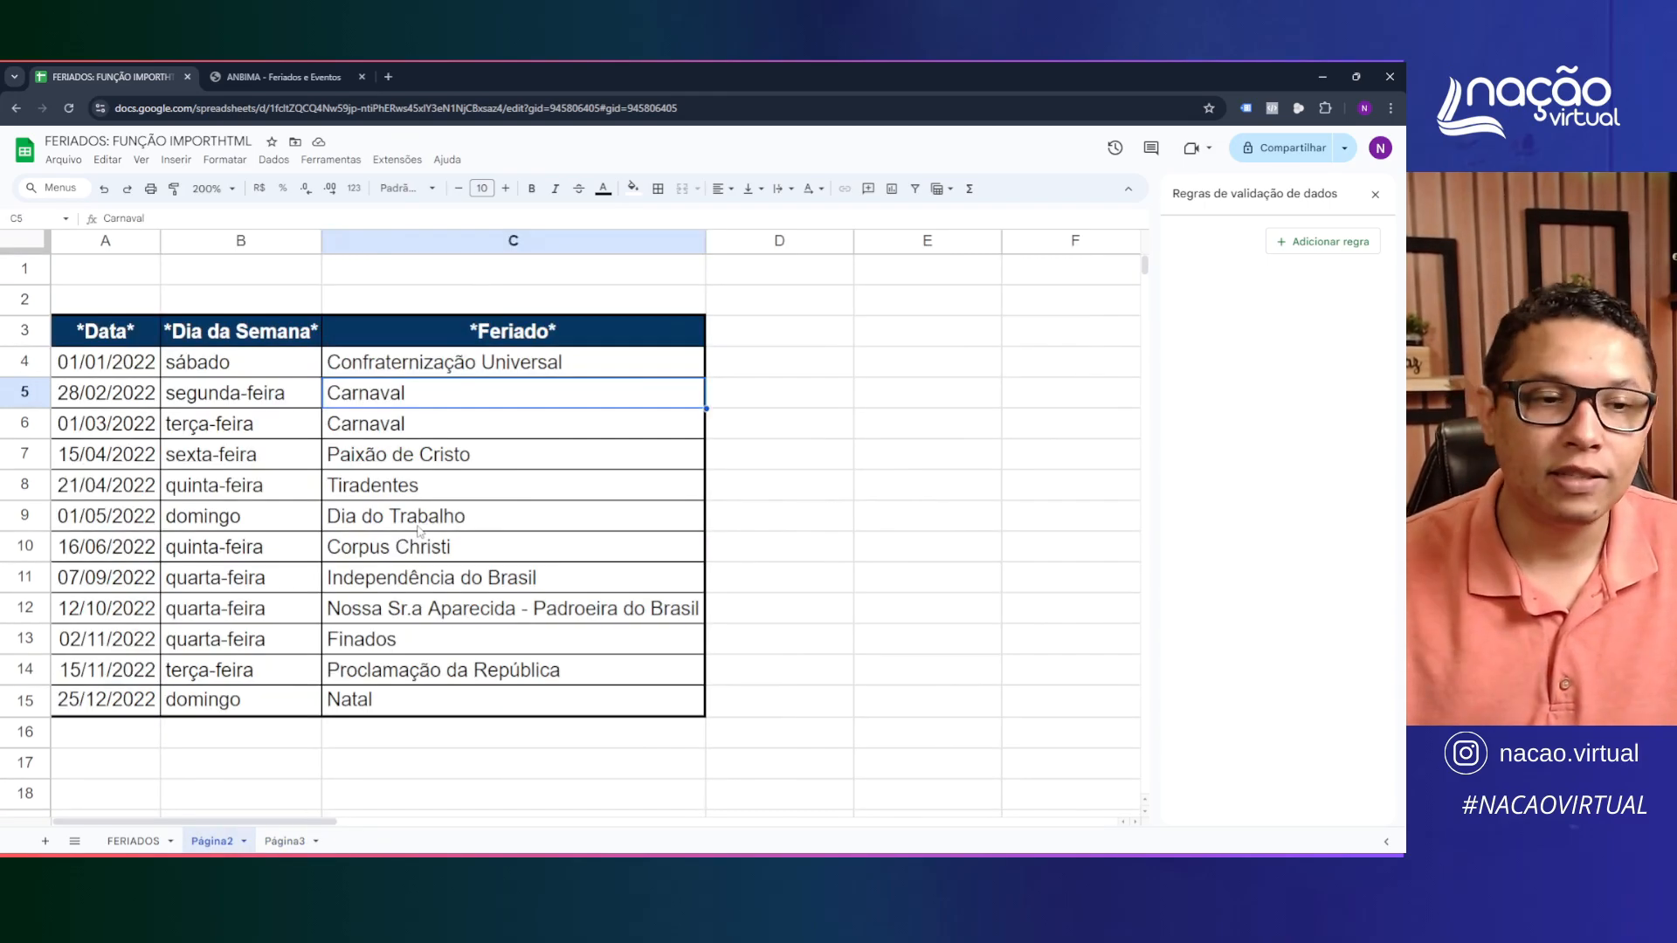
# Add a data validation rule to cell A2 of Página2 with the criterion Menu suspenso (de um intervalo)
pyautogui.click(114, 305)
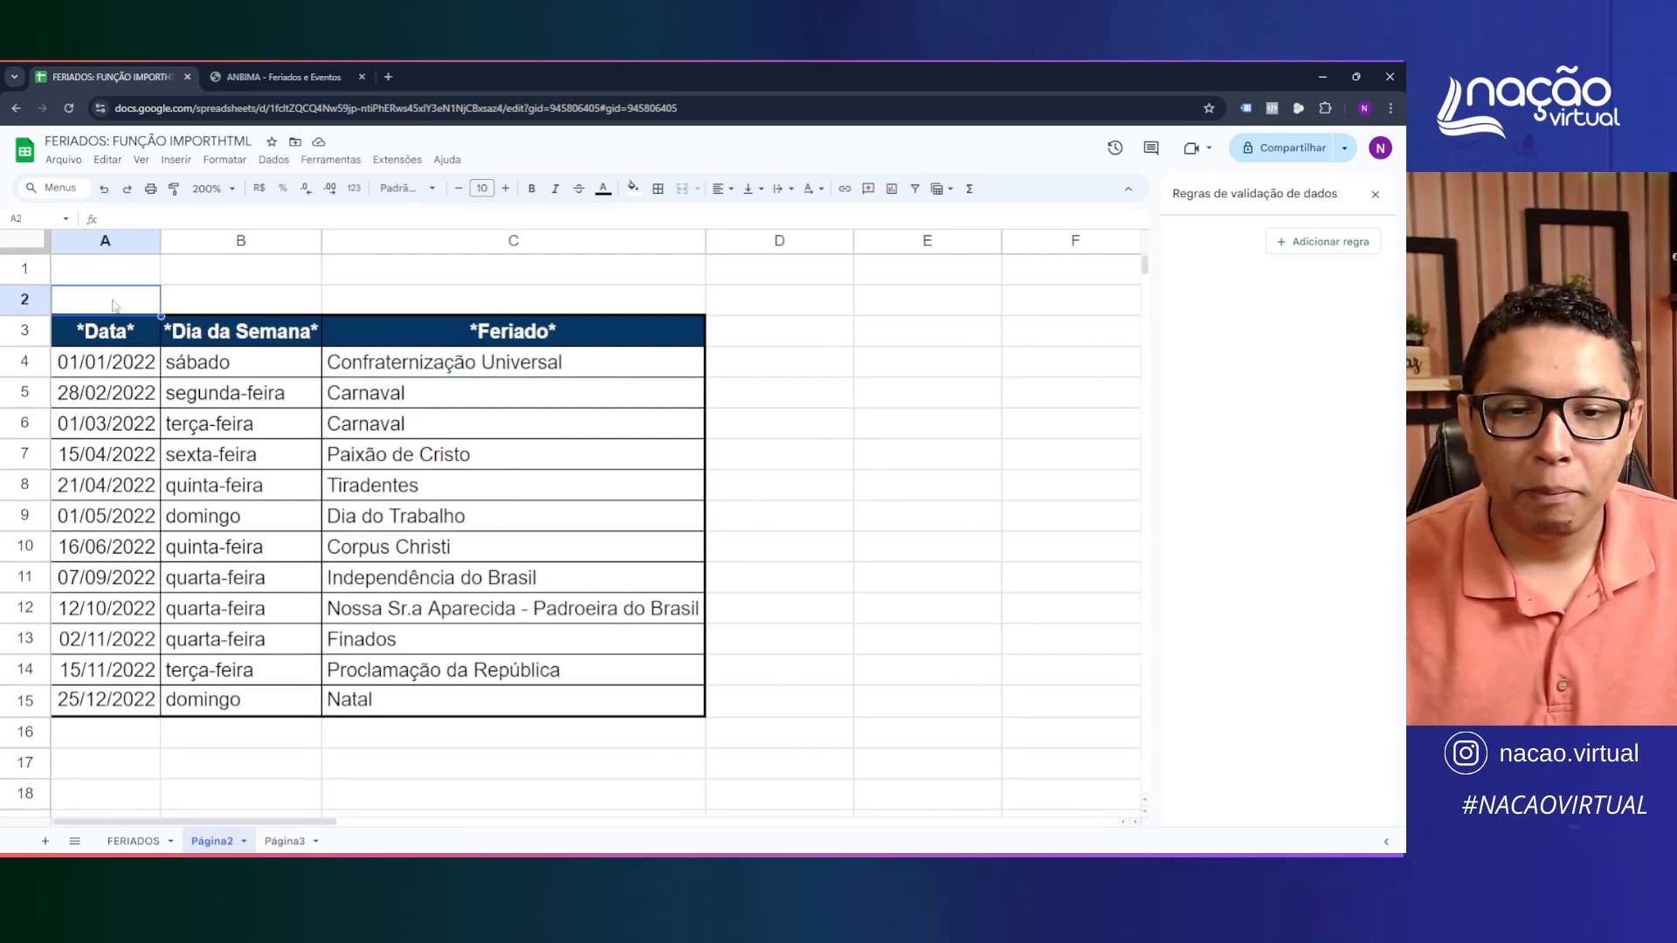
pyautogui.click(269, 161)
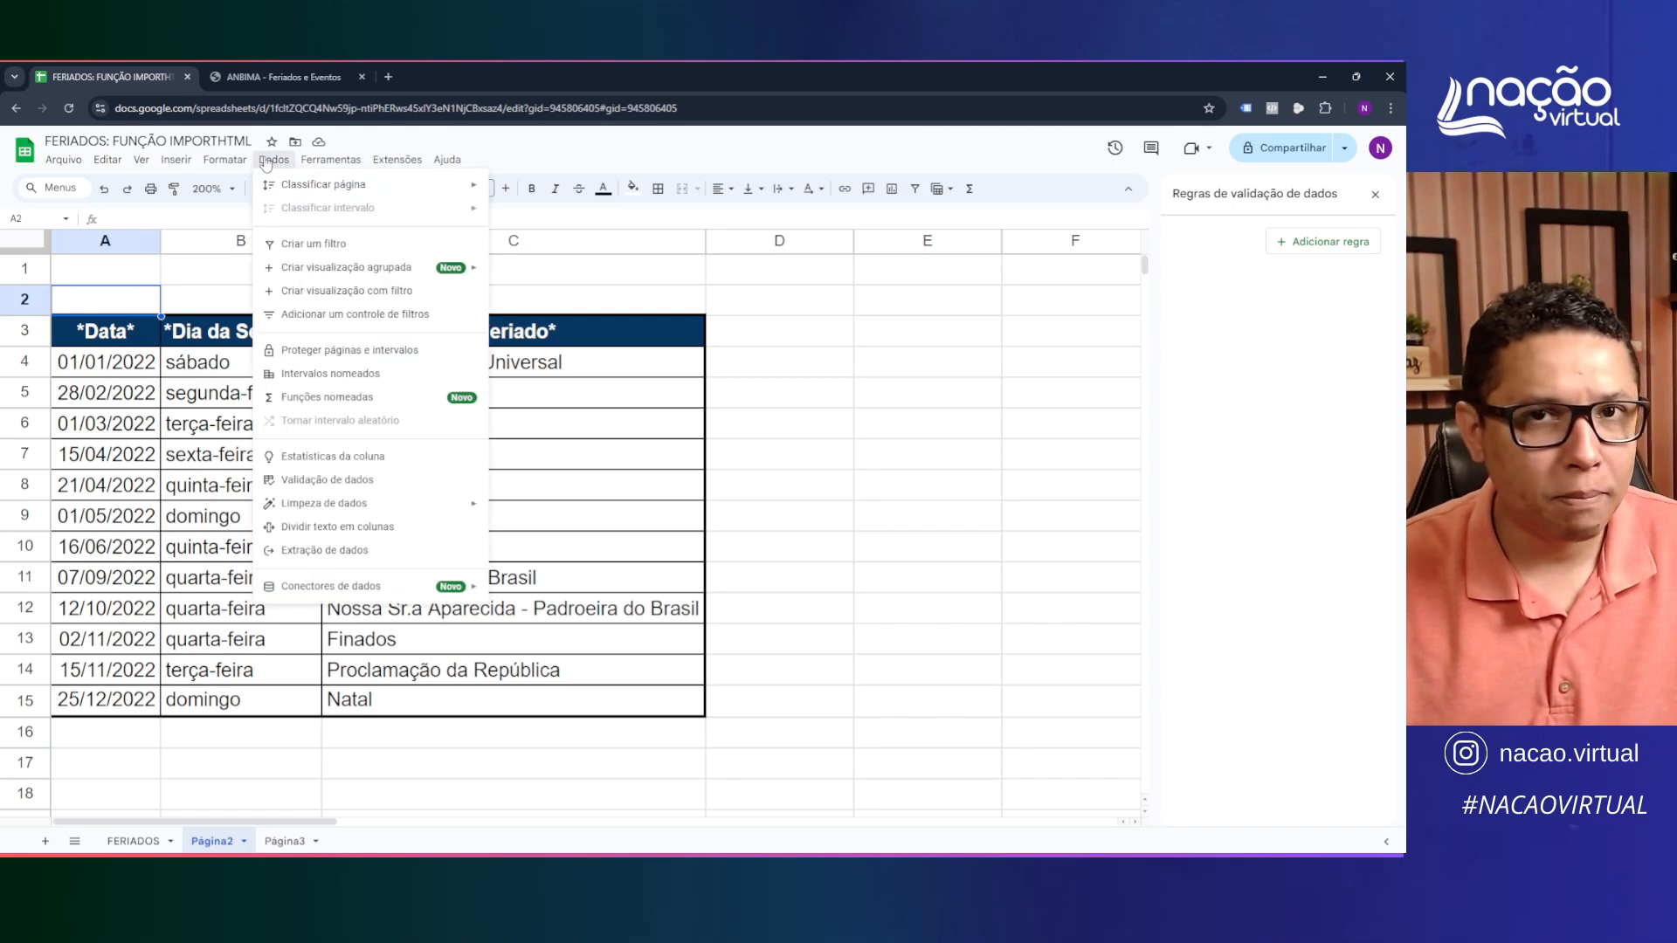
pyautogui.click(339, 482)
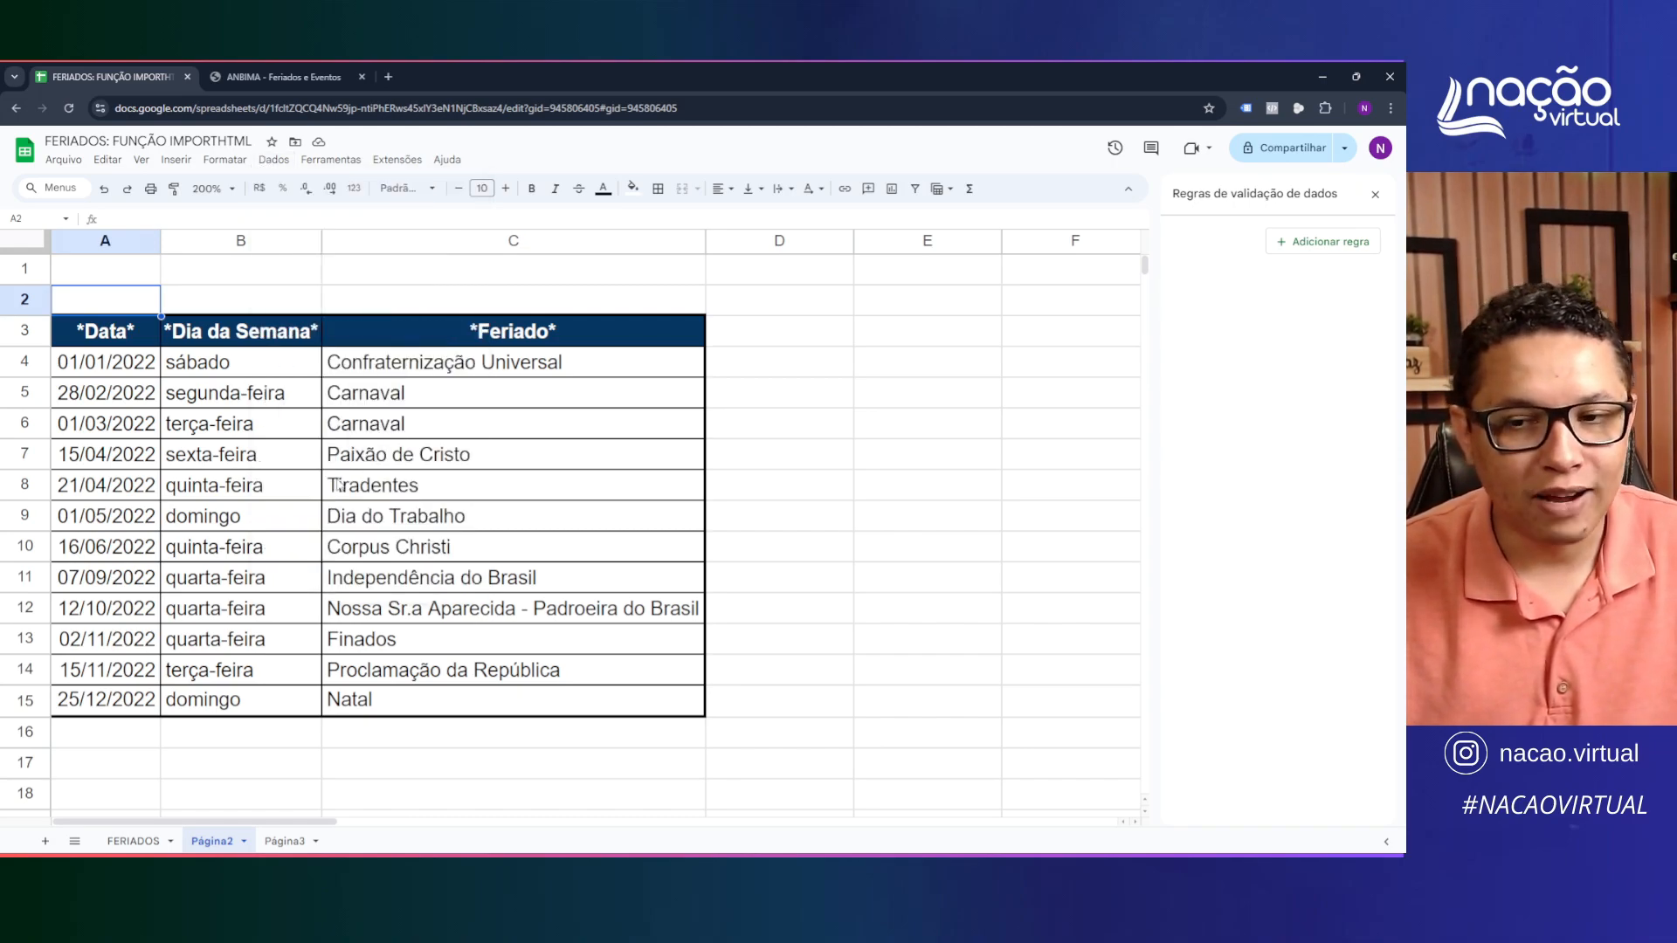
pyautogui.click(1329, 243)
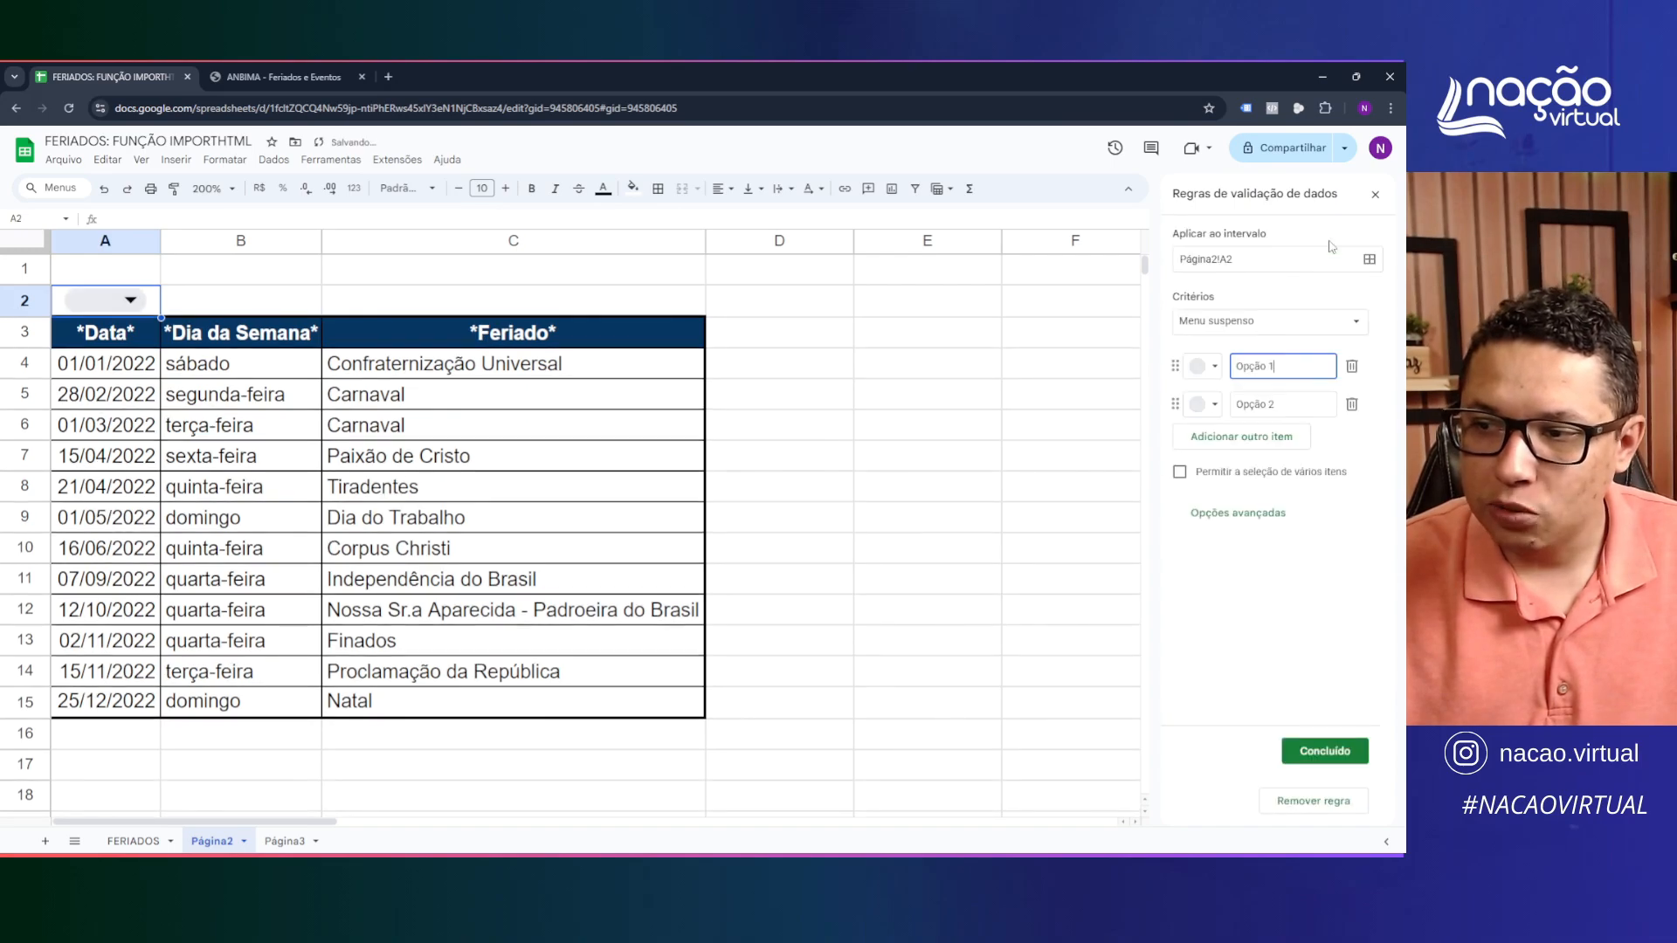
pyautogui.click(1256, 336)
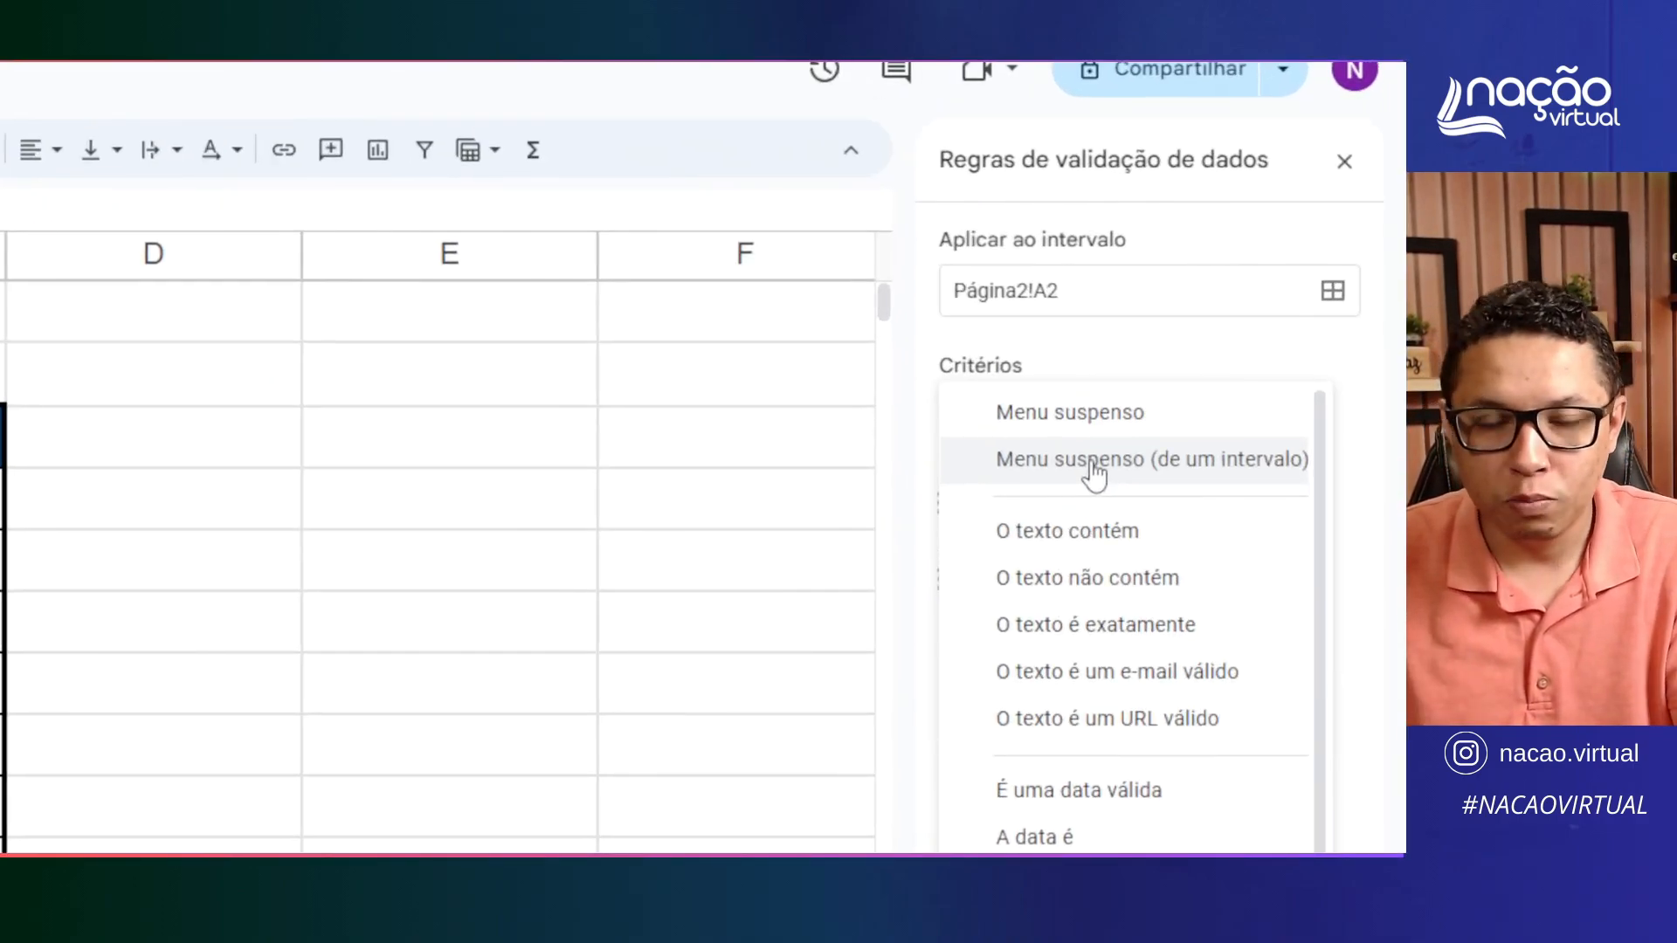
pyautogui.click(1094, 472)
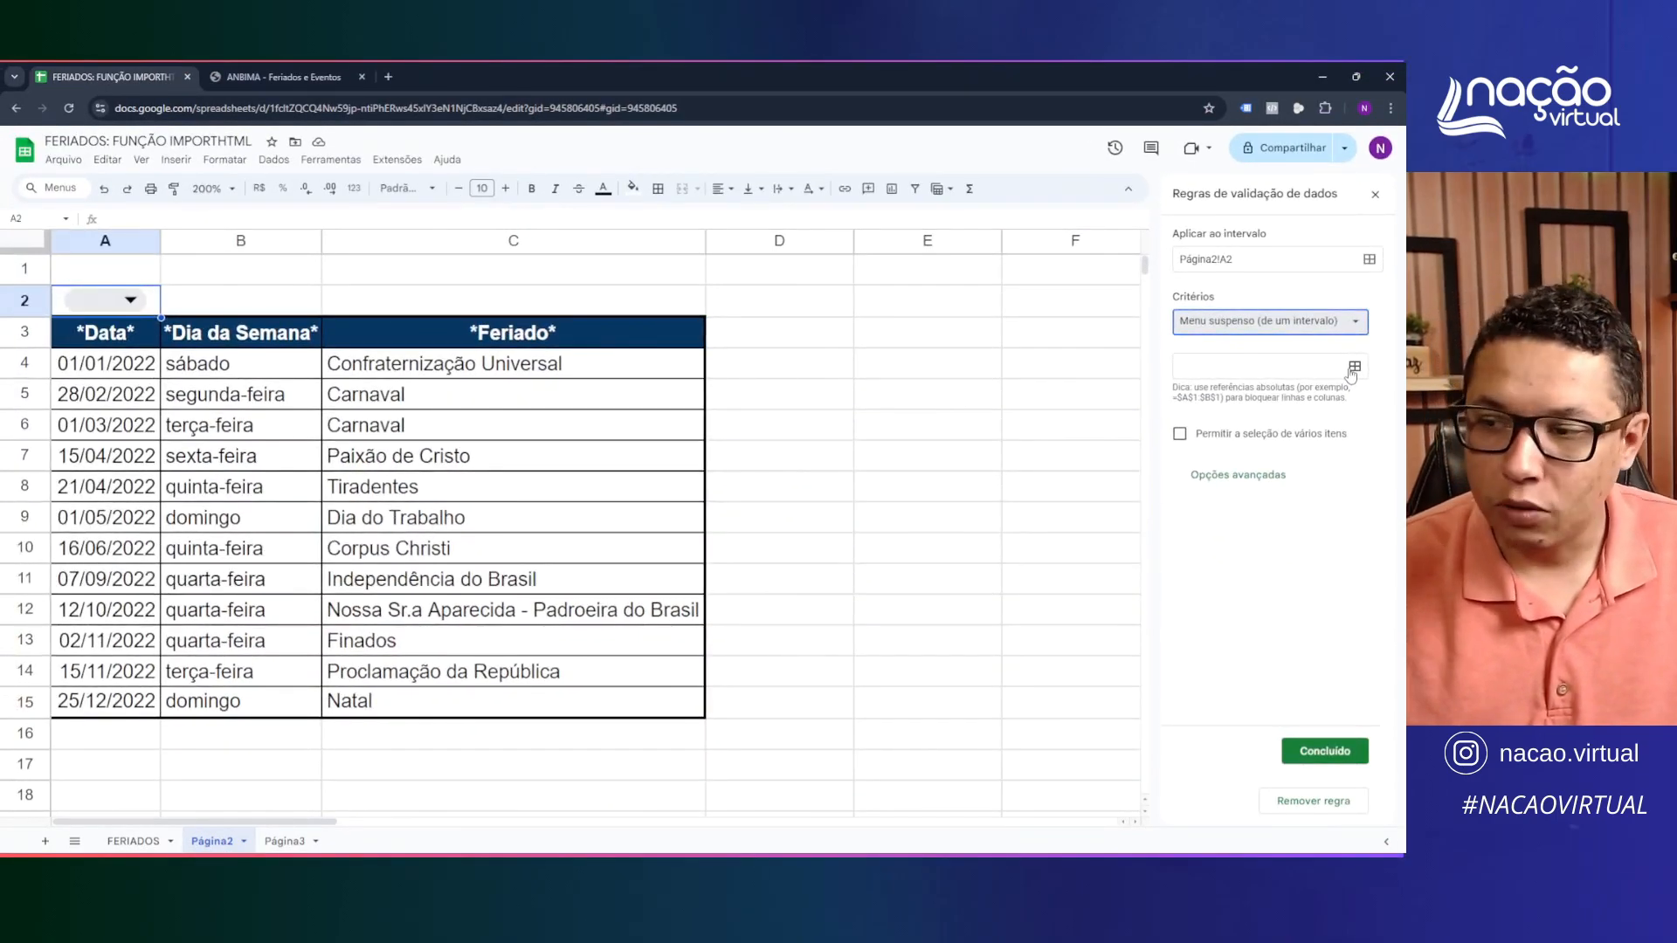
# Use Página3!A2:A8 as the source range of the A2 dropdown, save the rule and close the validation settings
pyautogui.click(1353, 367)
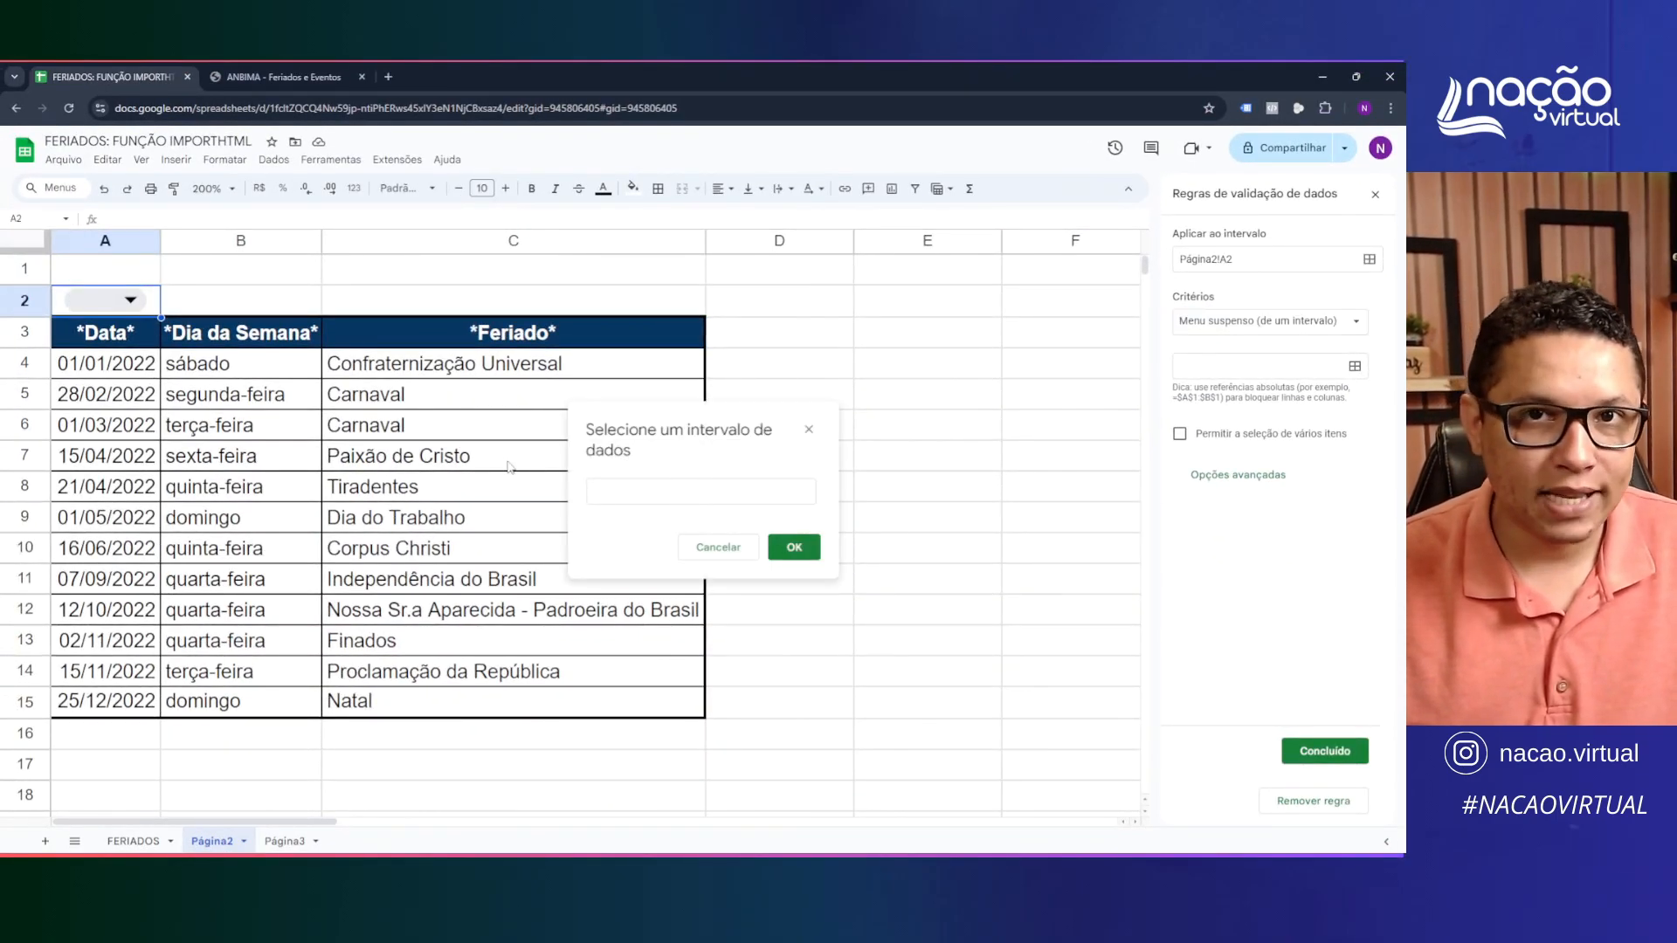
pyautogui.click(285, 841)
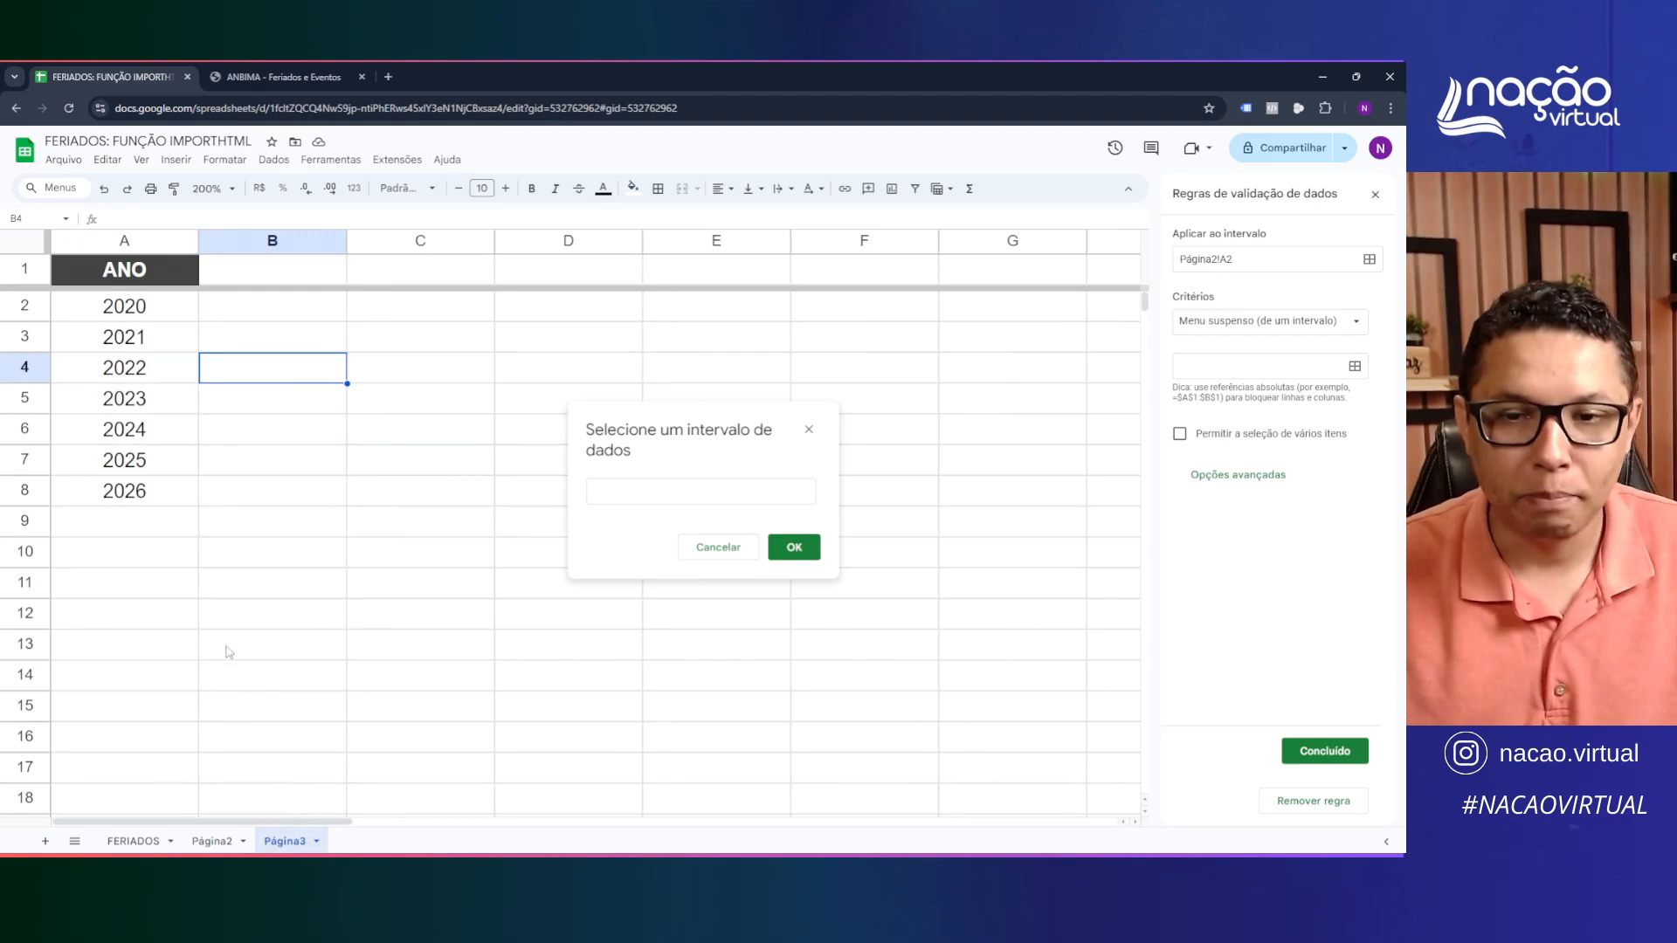
pyautogui.moveTo(145, 319); pyautogui.dragTo(139, 496)
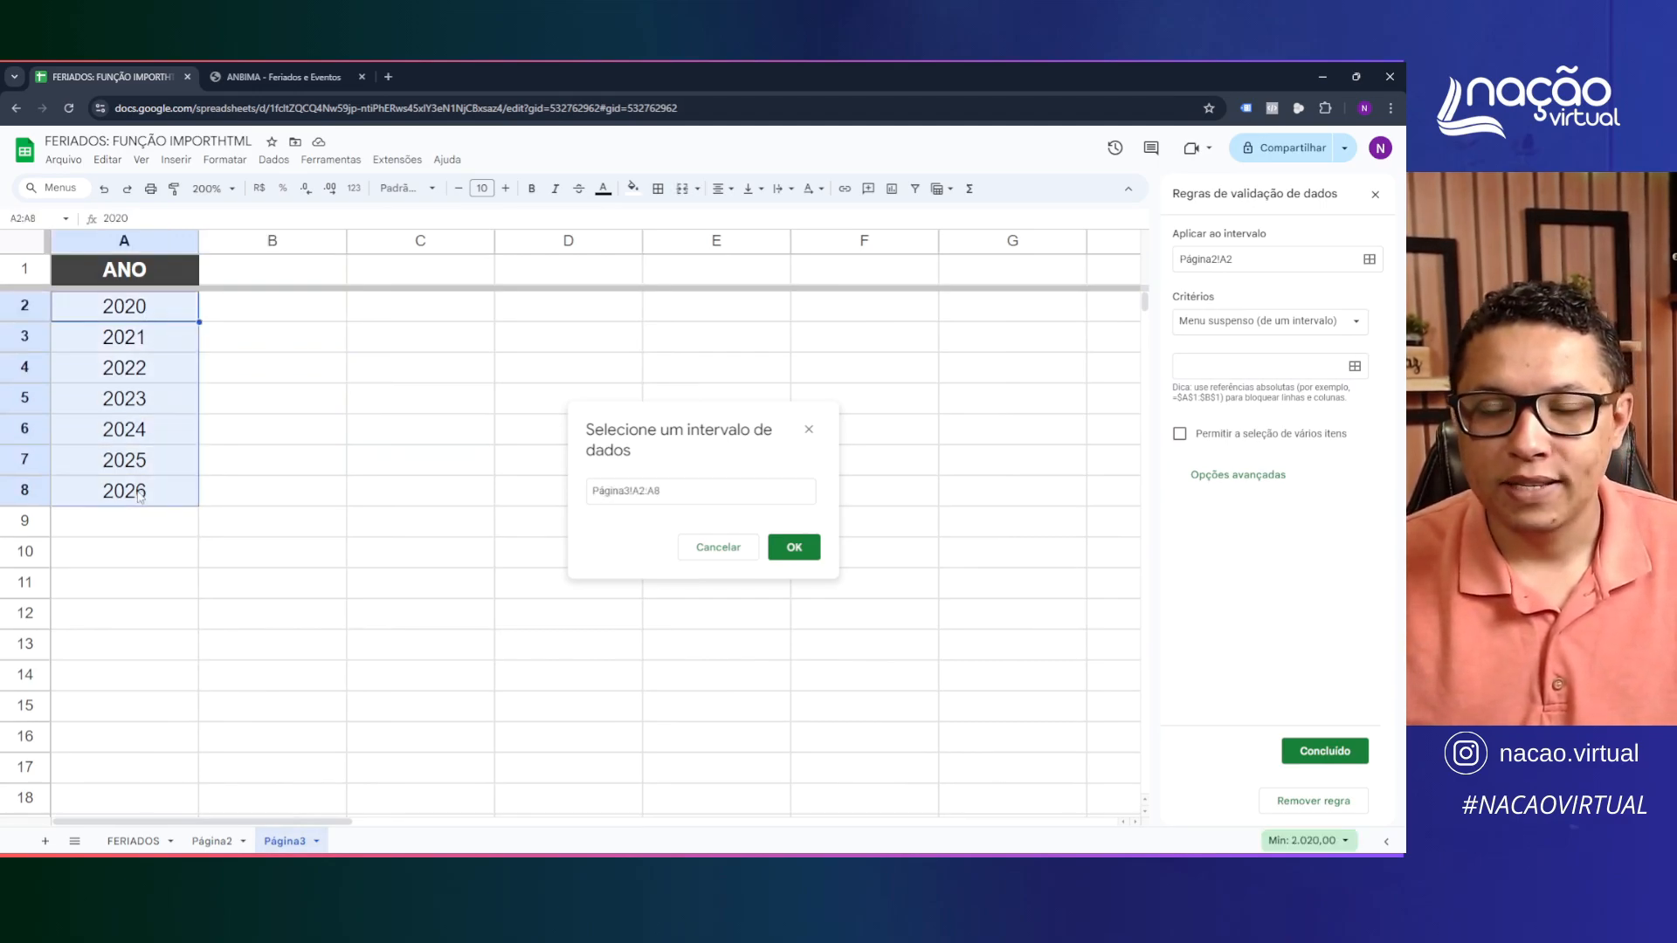
pyautogui.click(788, 550)
pyautogui.scroll(-1, 1298, 402)
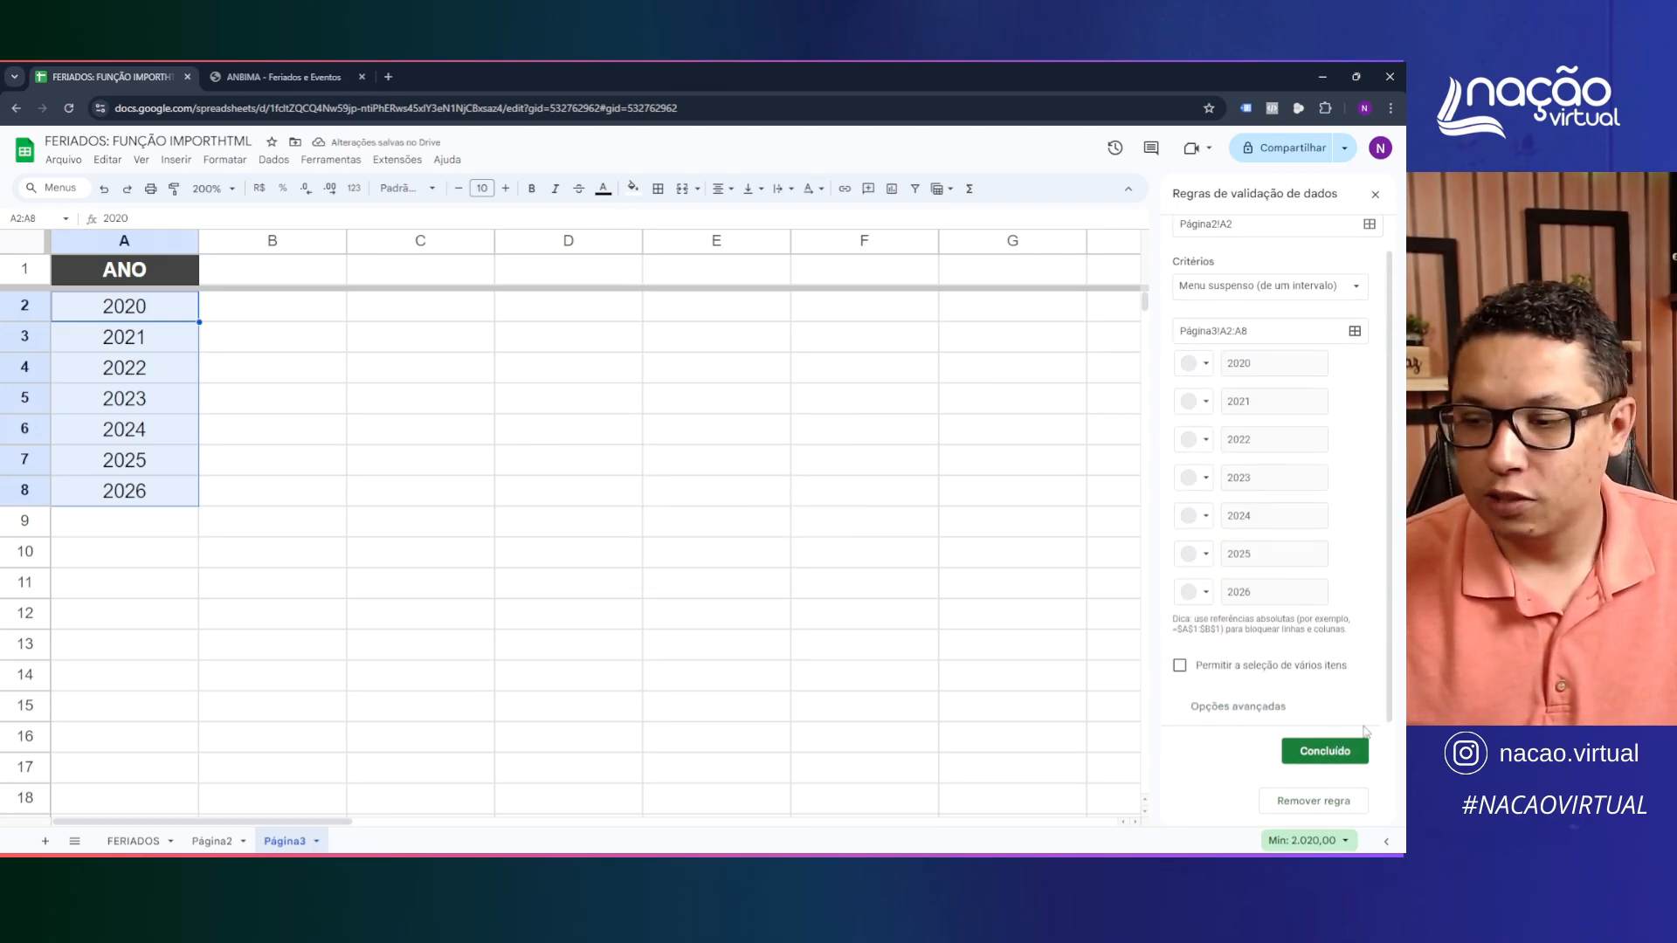
pyautogui.click(1342, 752)
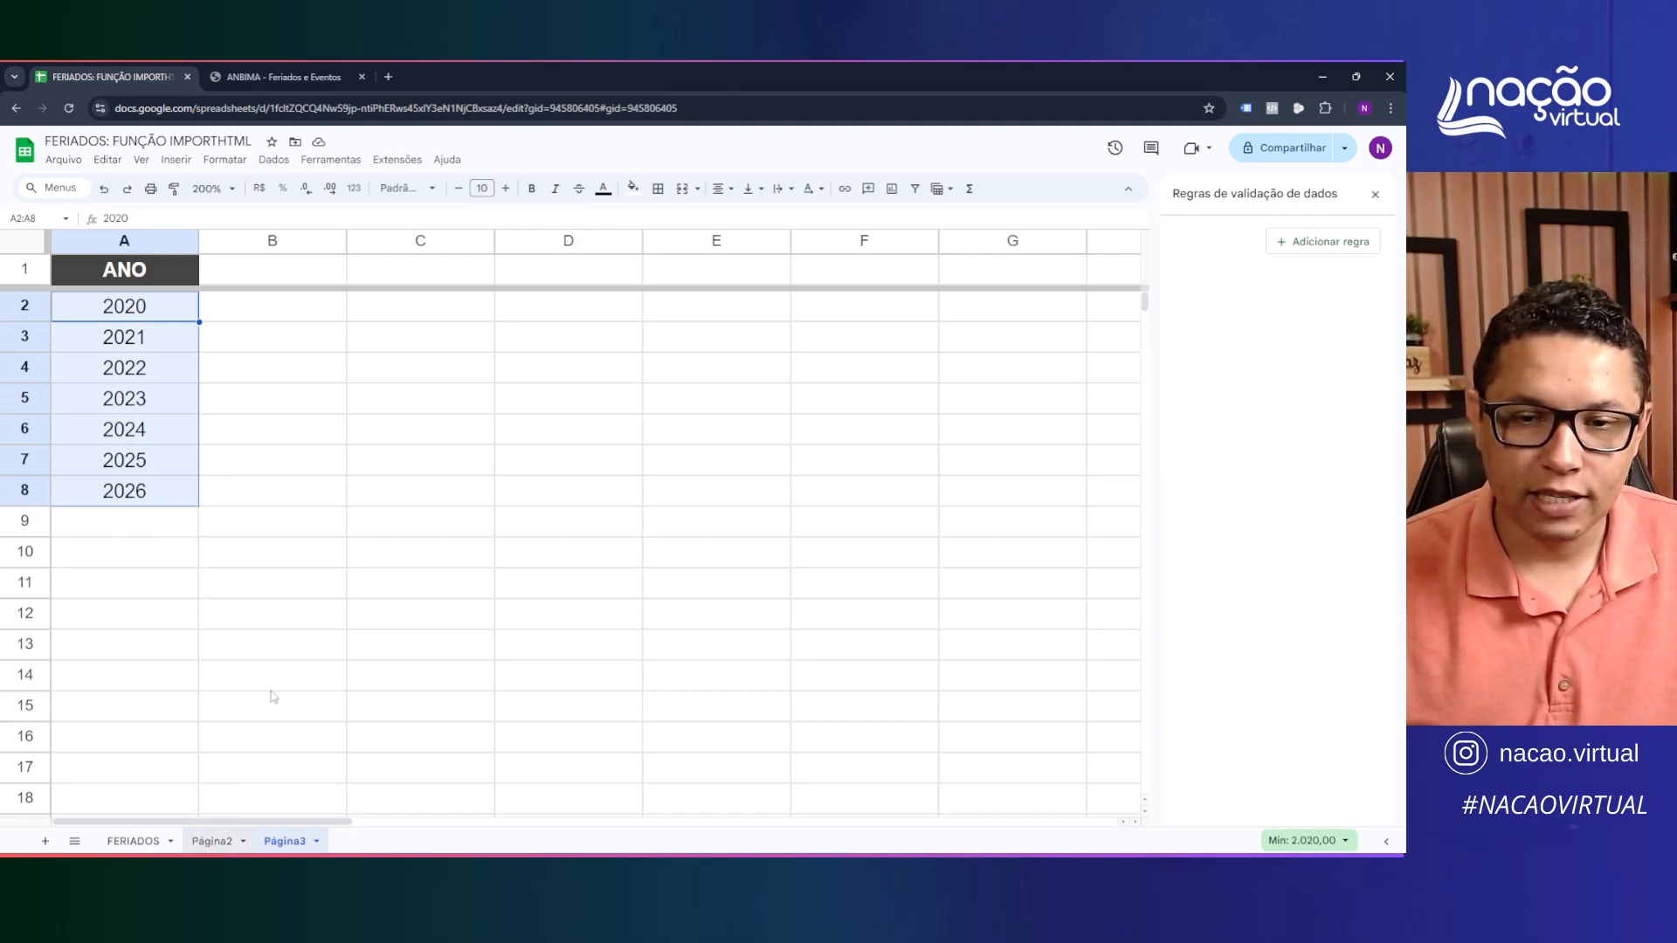
pyautogui.click(1376, 196)
# Widen column A of Página2 and choose 2020 in the A2 year dropdown
pyautogui.click(133, 302)
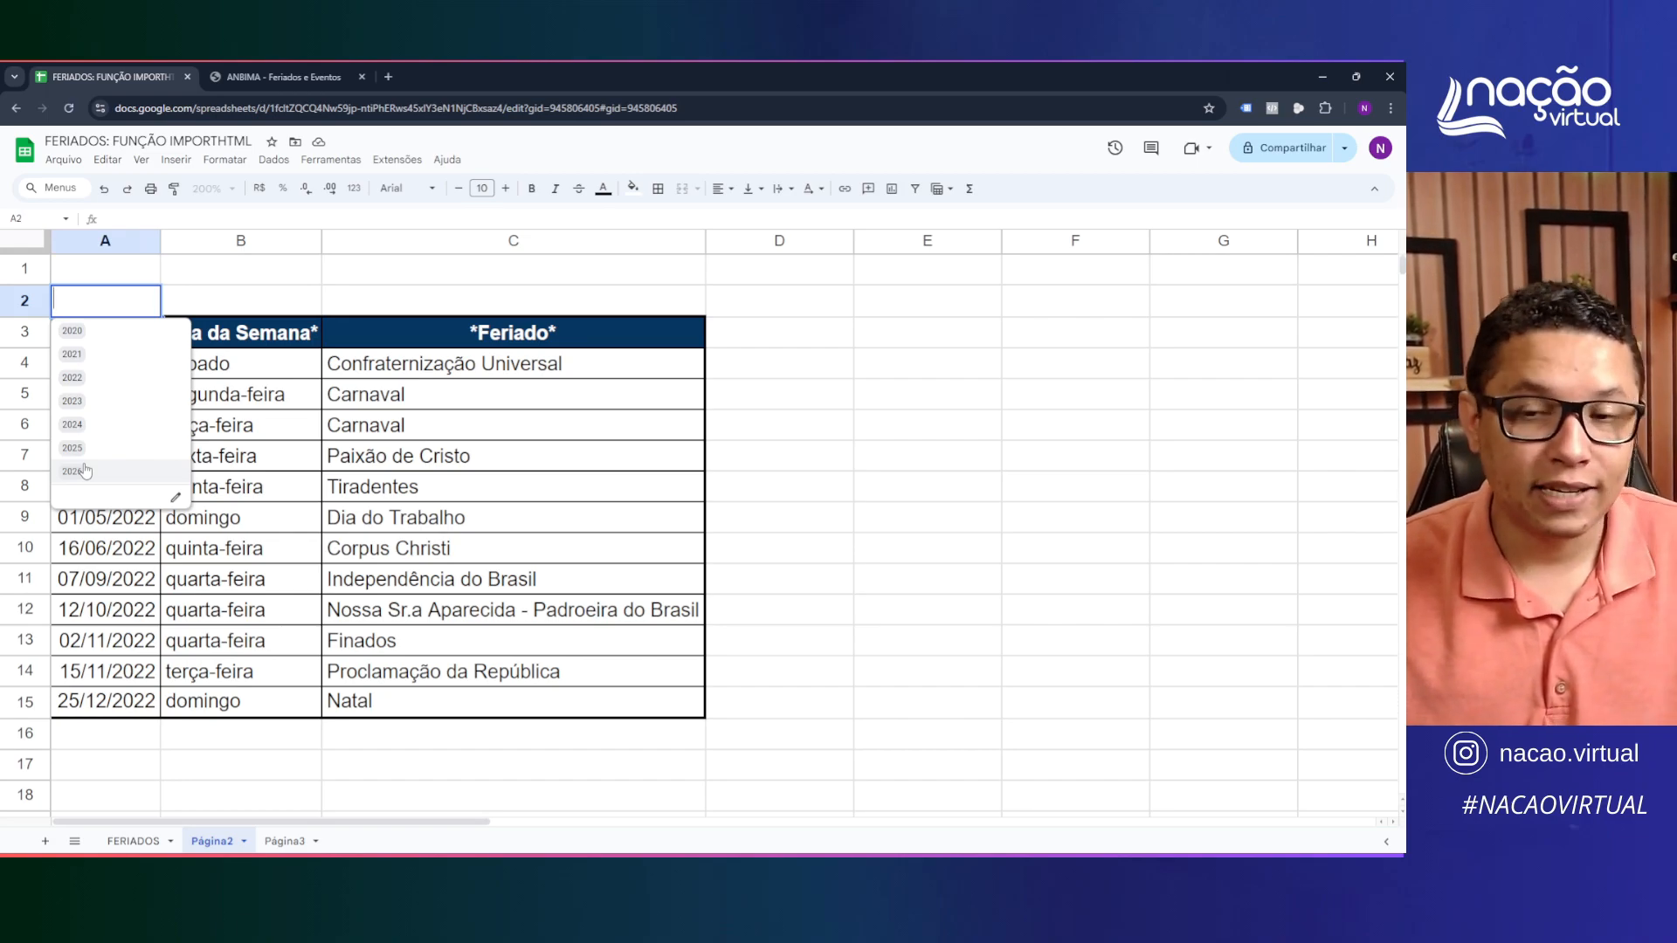
pyautogui.click(443, 458)
pyautogui.moveTo(161, 242); pyautogui.dragTo(215, 243)
pyautogui.click(131, 300)
pyautogui.click(103, 339)
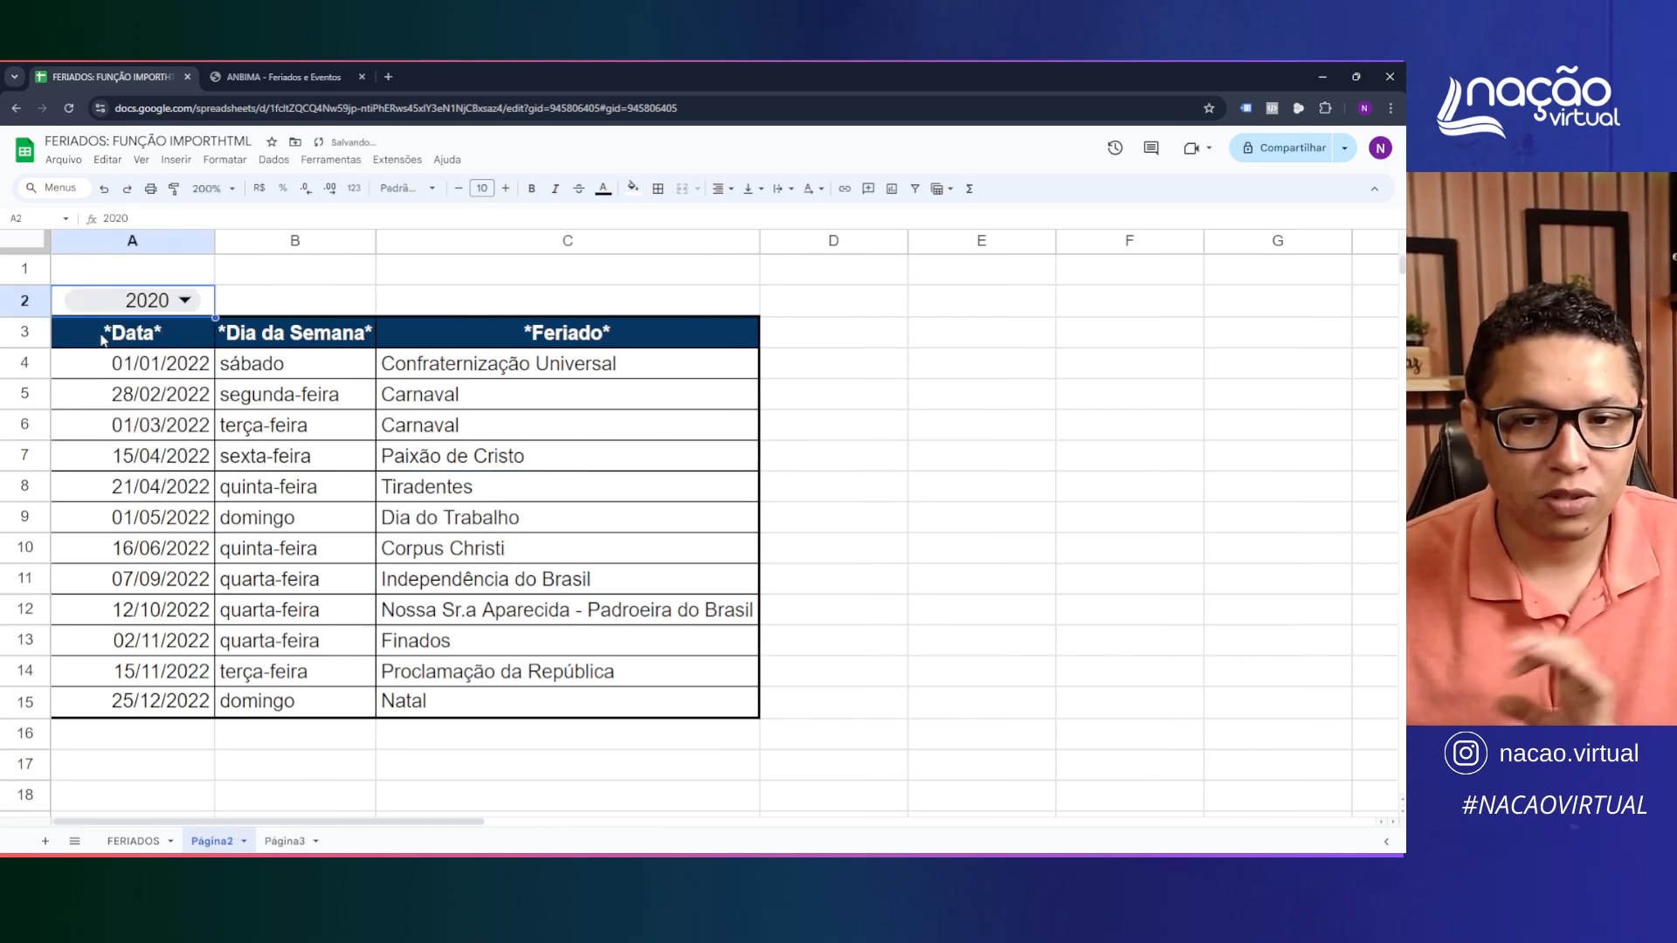
pyautogui.click(307, 423)
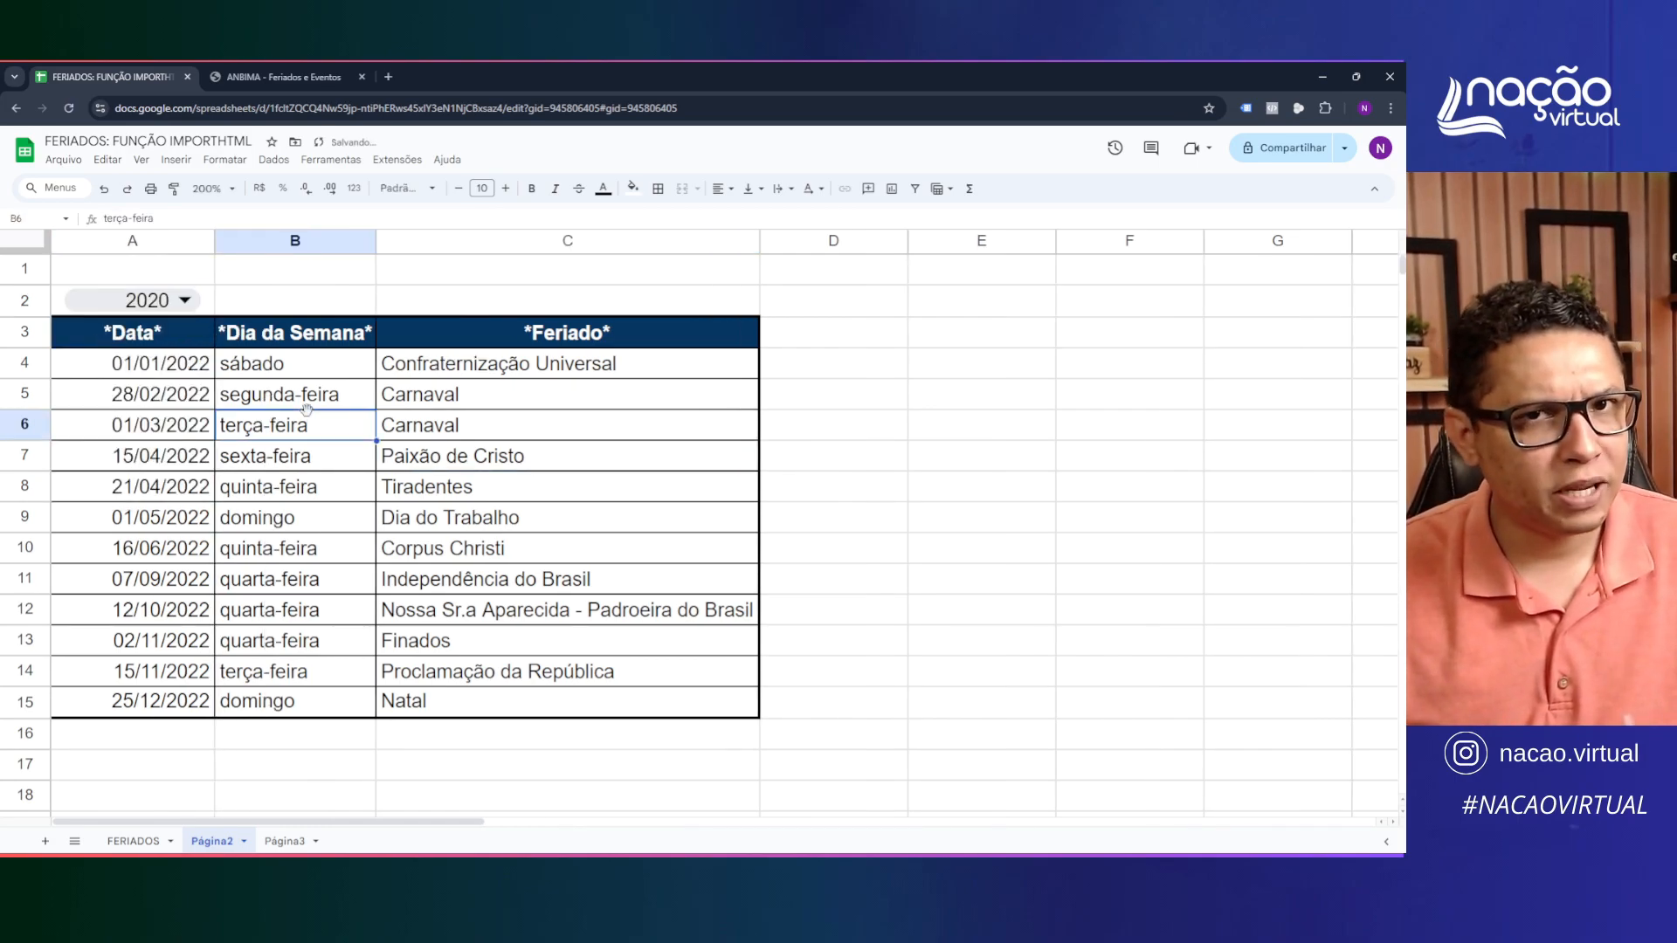
# Centre the dates in A4:A15 horizontally
pyautogui.moveTo(177, 370); pyautogui.dragTo(160, 701)
pyautogui.click(718, 189)
pyautogui.click(754, 225)
pyautogui.click(491, 457)
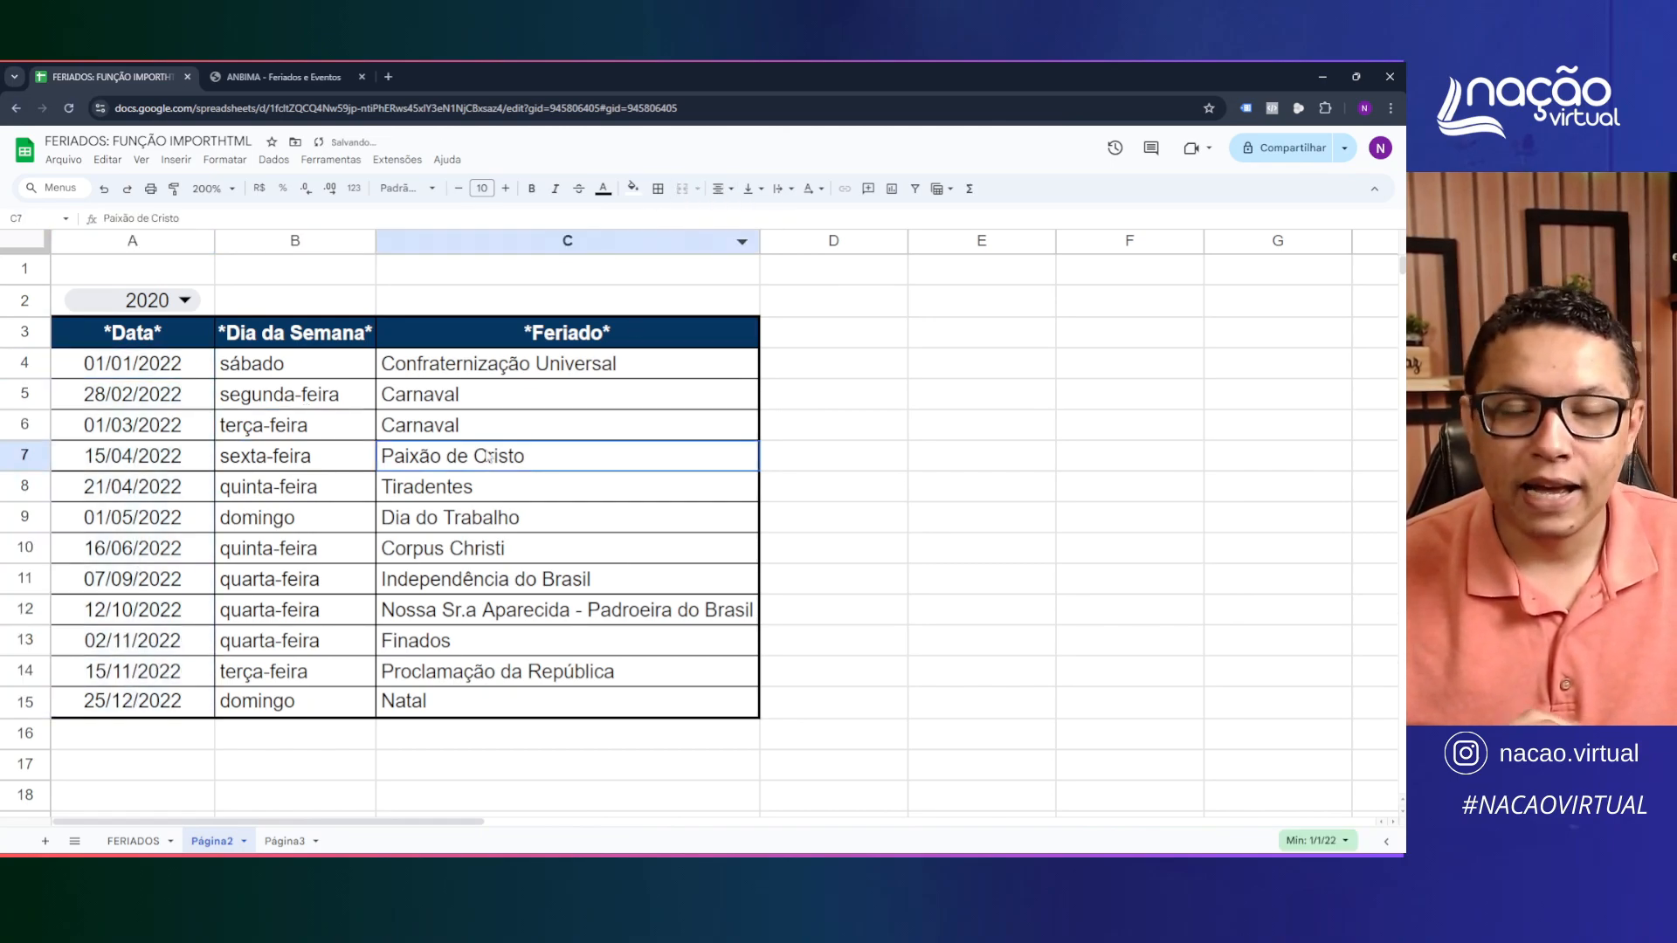
# Remove the fixed year 2022 from the URL in A3's IMPORTHTML formula
pyautogui.click(137, 344)
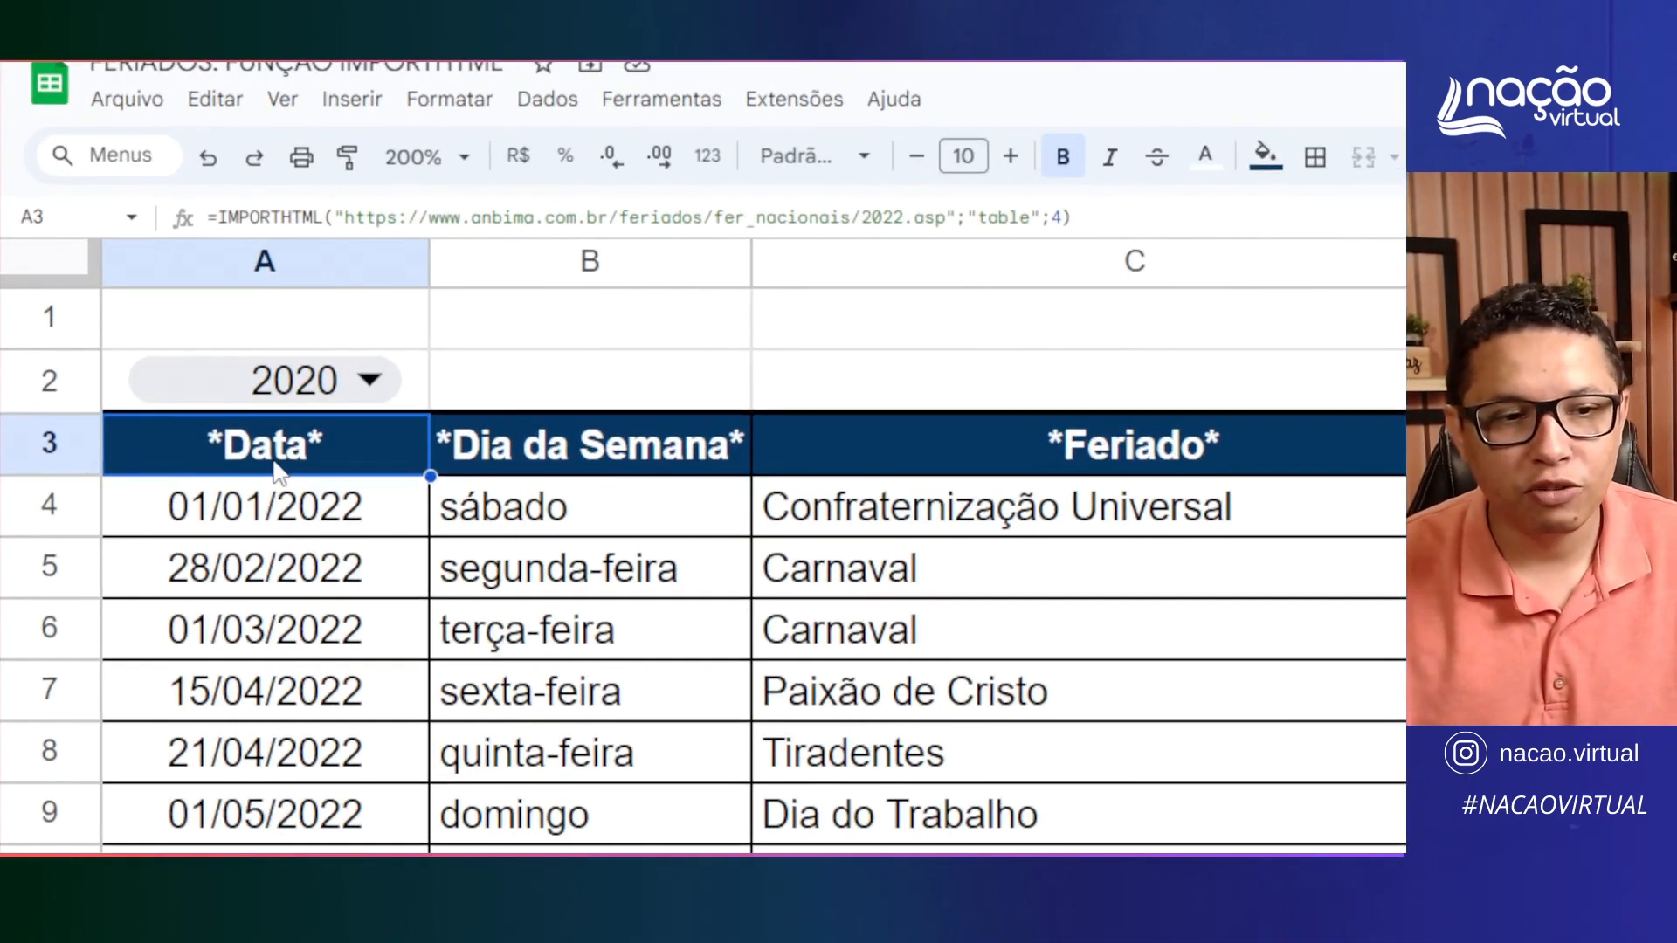
pyautogui.press('Delete')
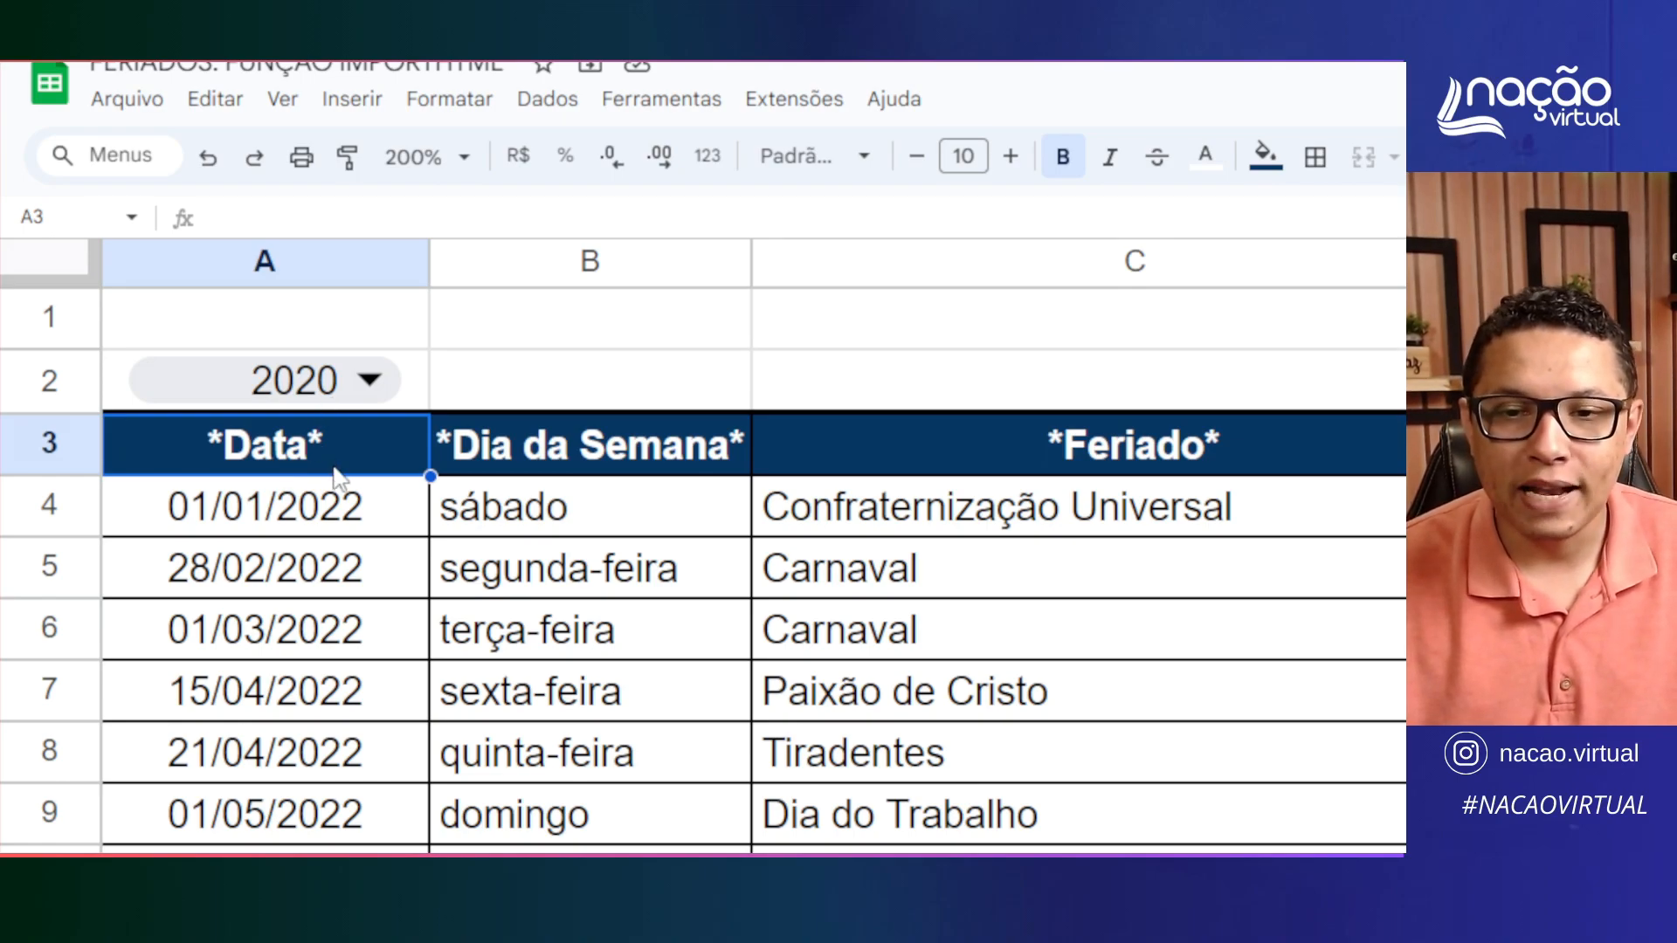
pyautogui.hotkey('ctrl', 'z')
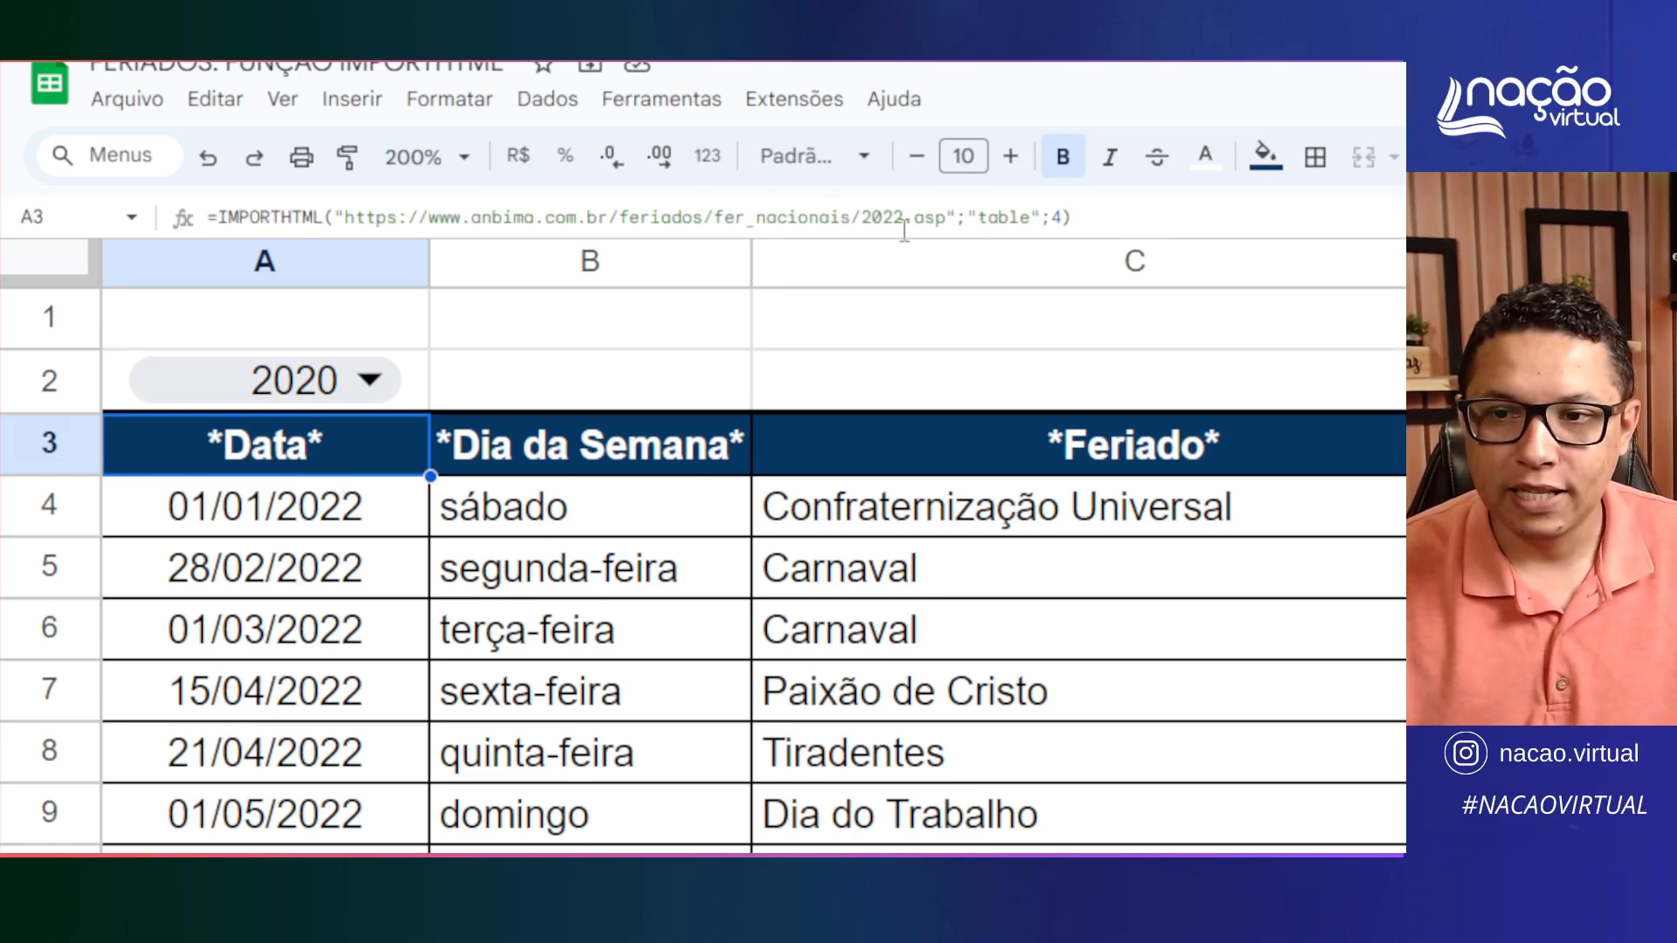
pyautogui.click(864, 217)
pyautogui.moveTo(862, 216); pyautogui.dragTo(902, 216)
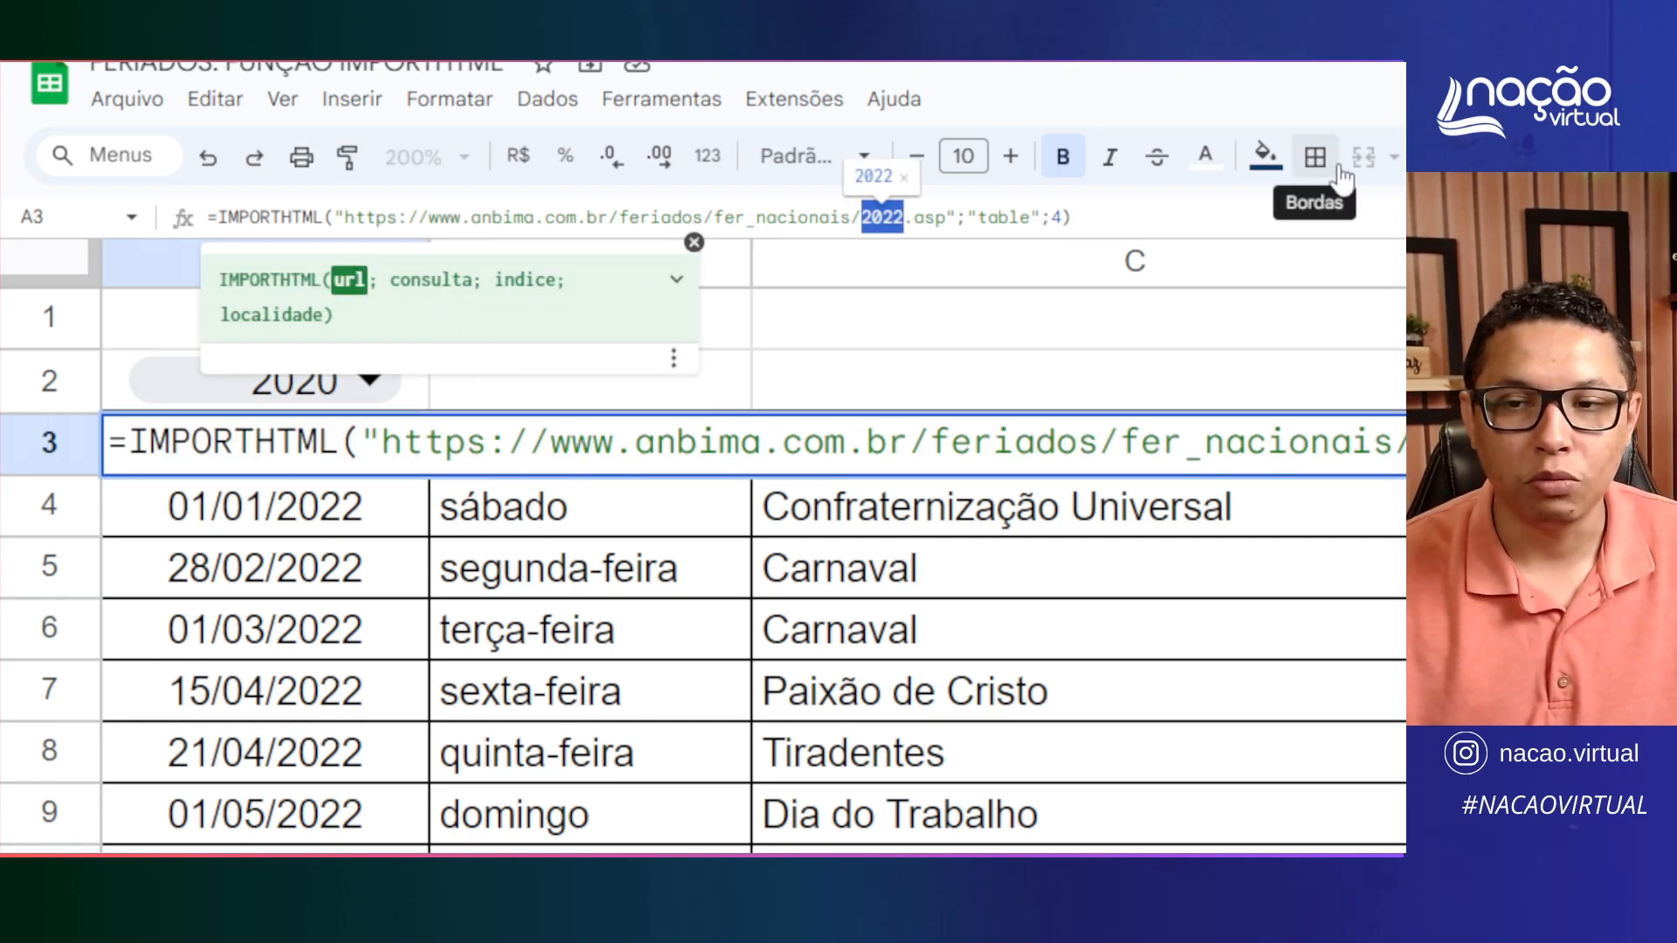
pyautogui.press('BackSpace')
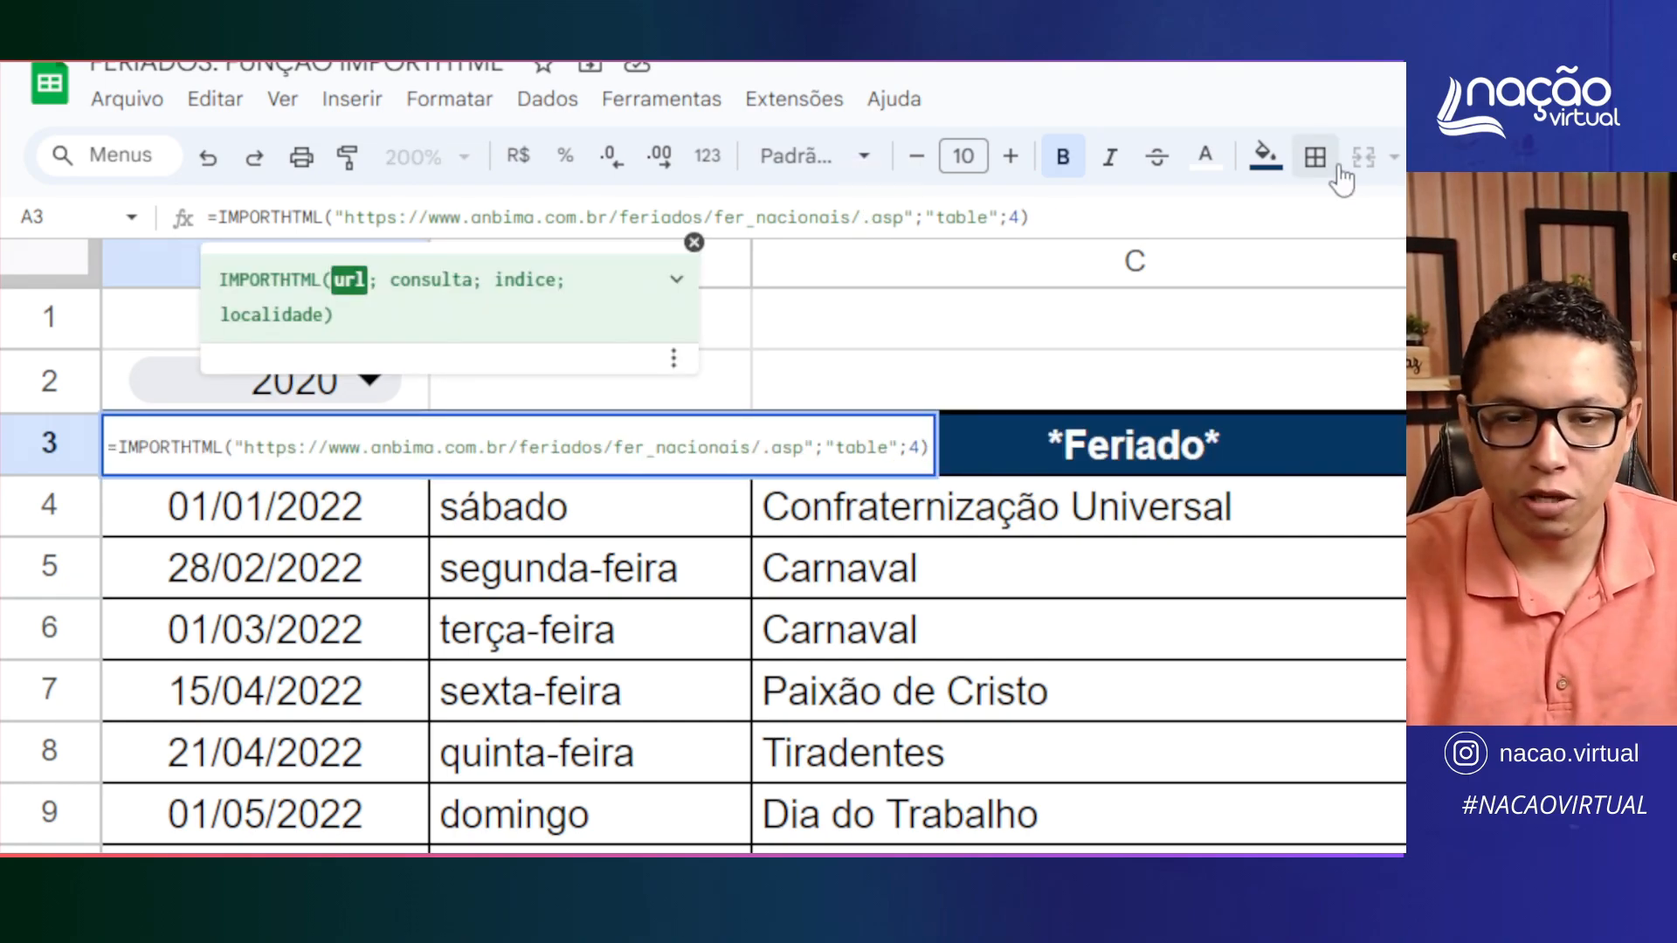
# Insert "&A2&" between fer_nacionais/ and .asp in A3's IMPORTHTML URL so the year comes from the dropdown, and confirm the formula
pyautogui.write('"')
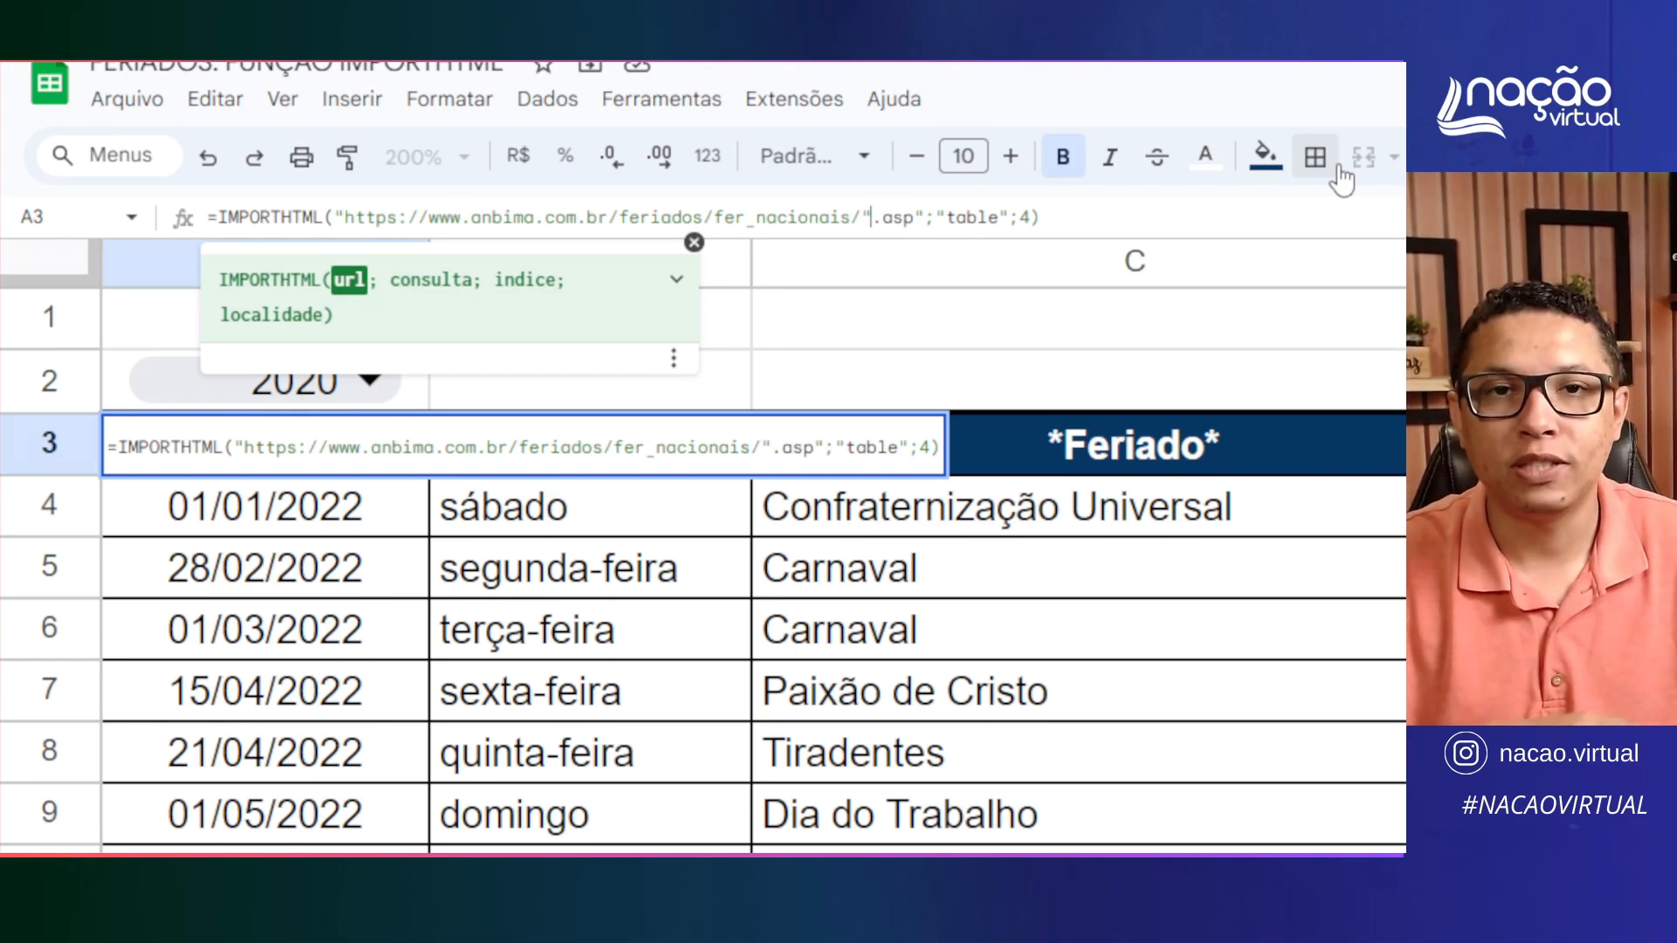
pyautogui.write('&')
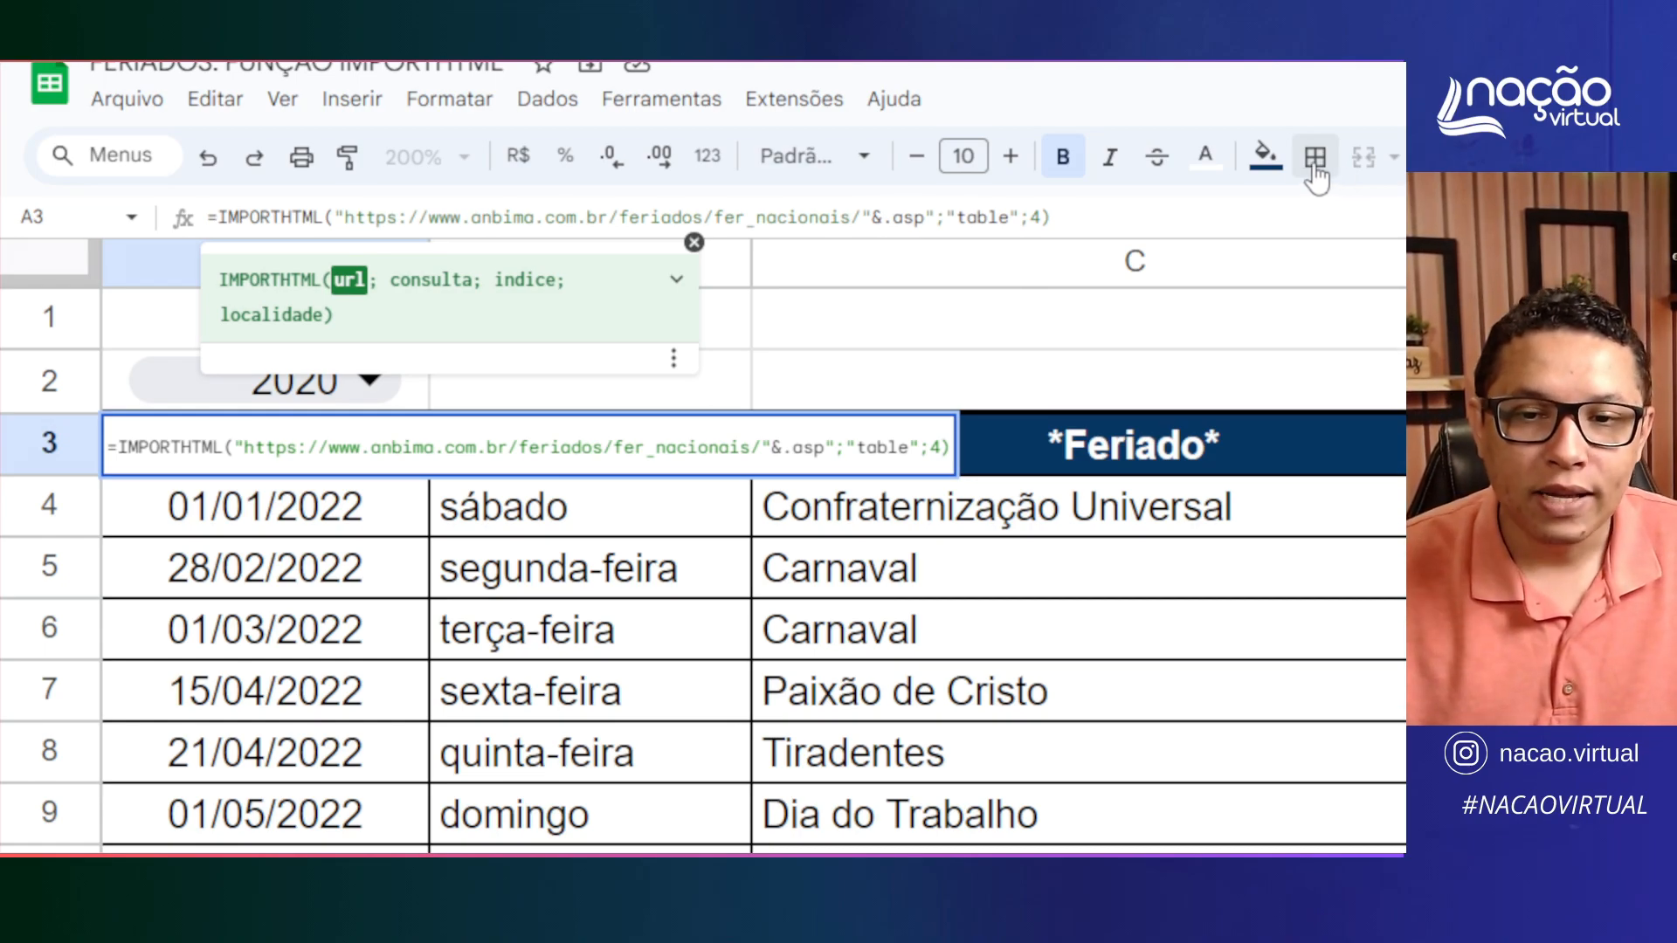
pyautogui.click(129, 403)
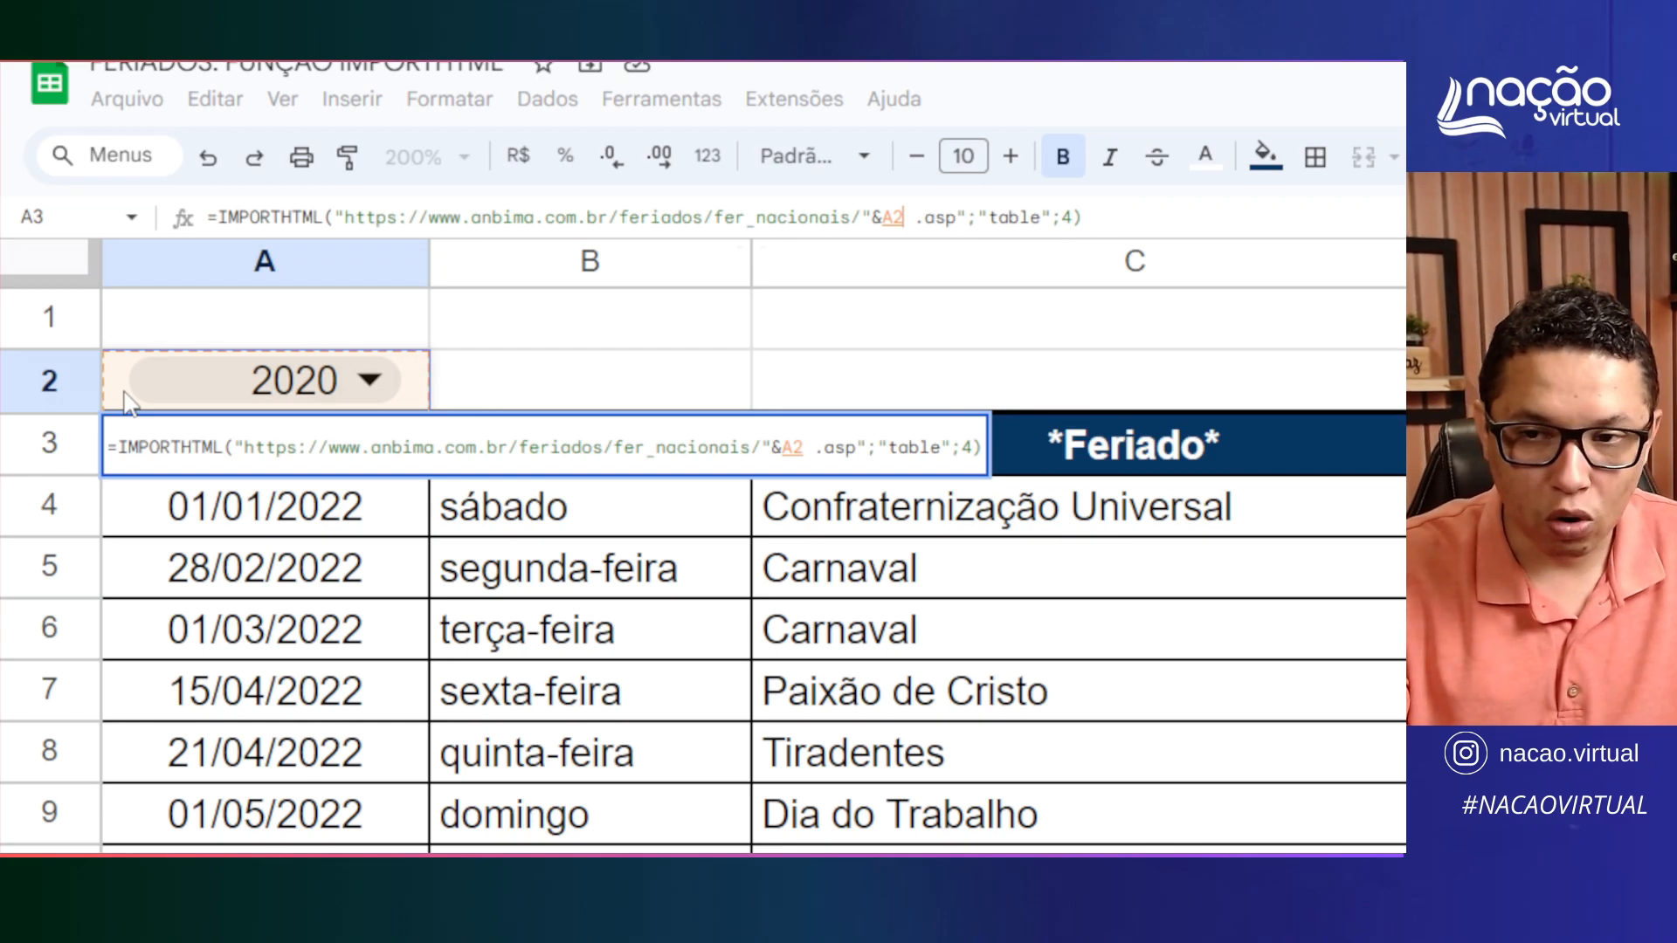
pyautogui.write('&')
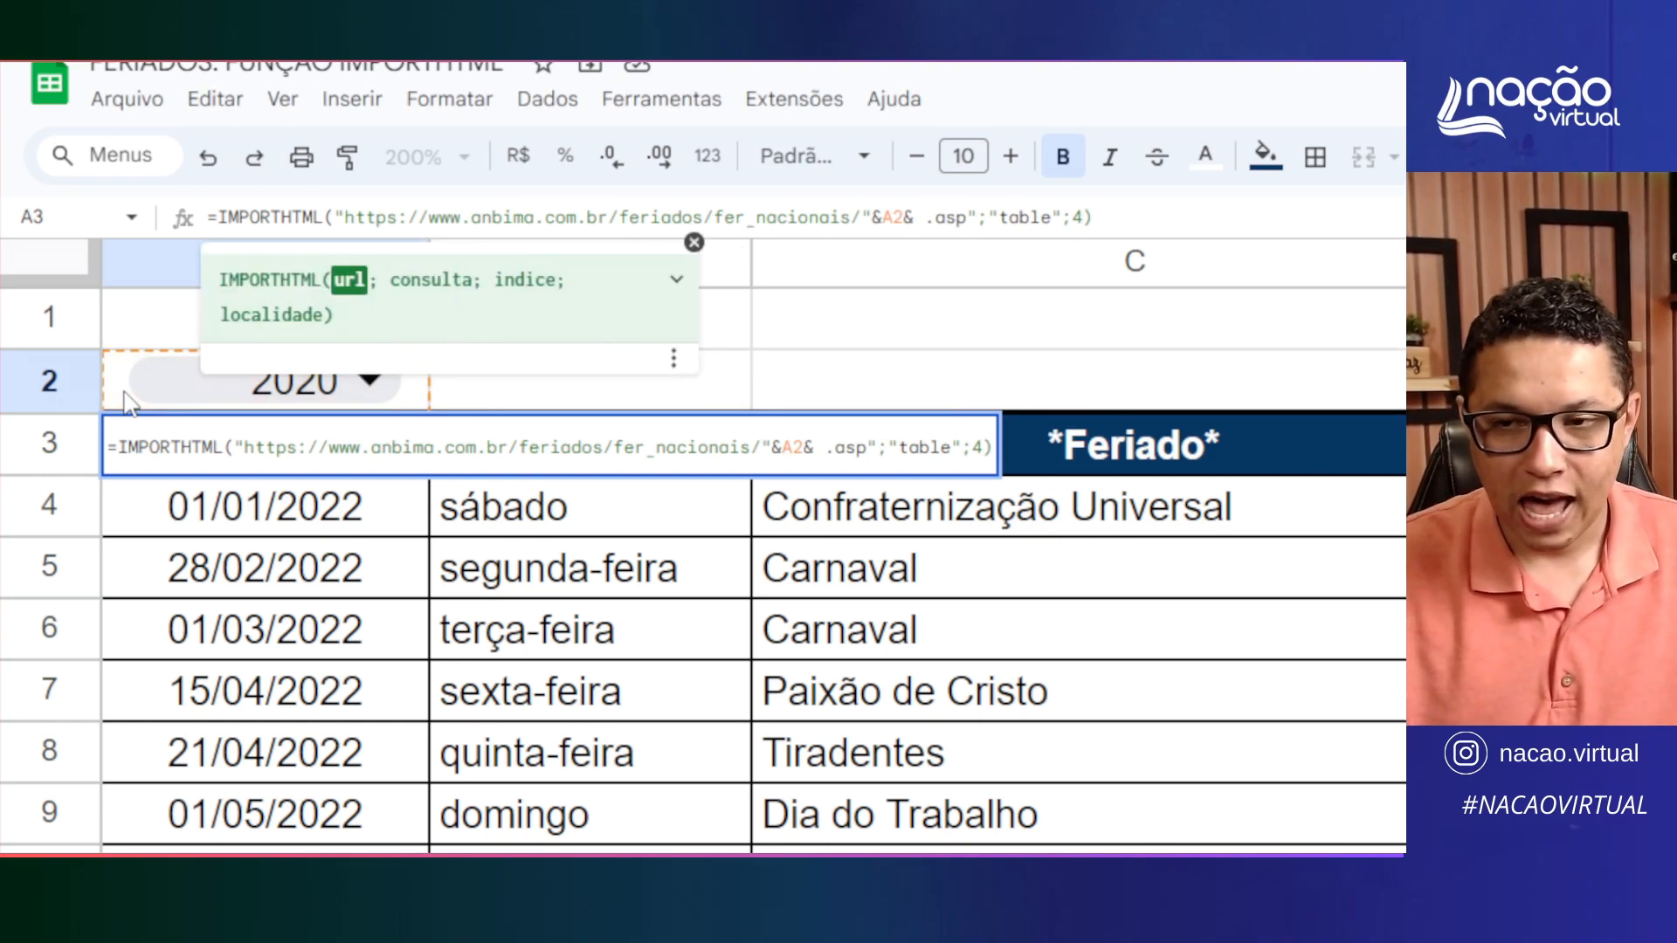
pyautogui.press('BackSpace')
pyautogui.write('"')
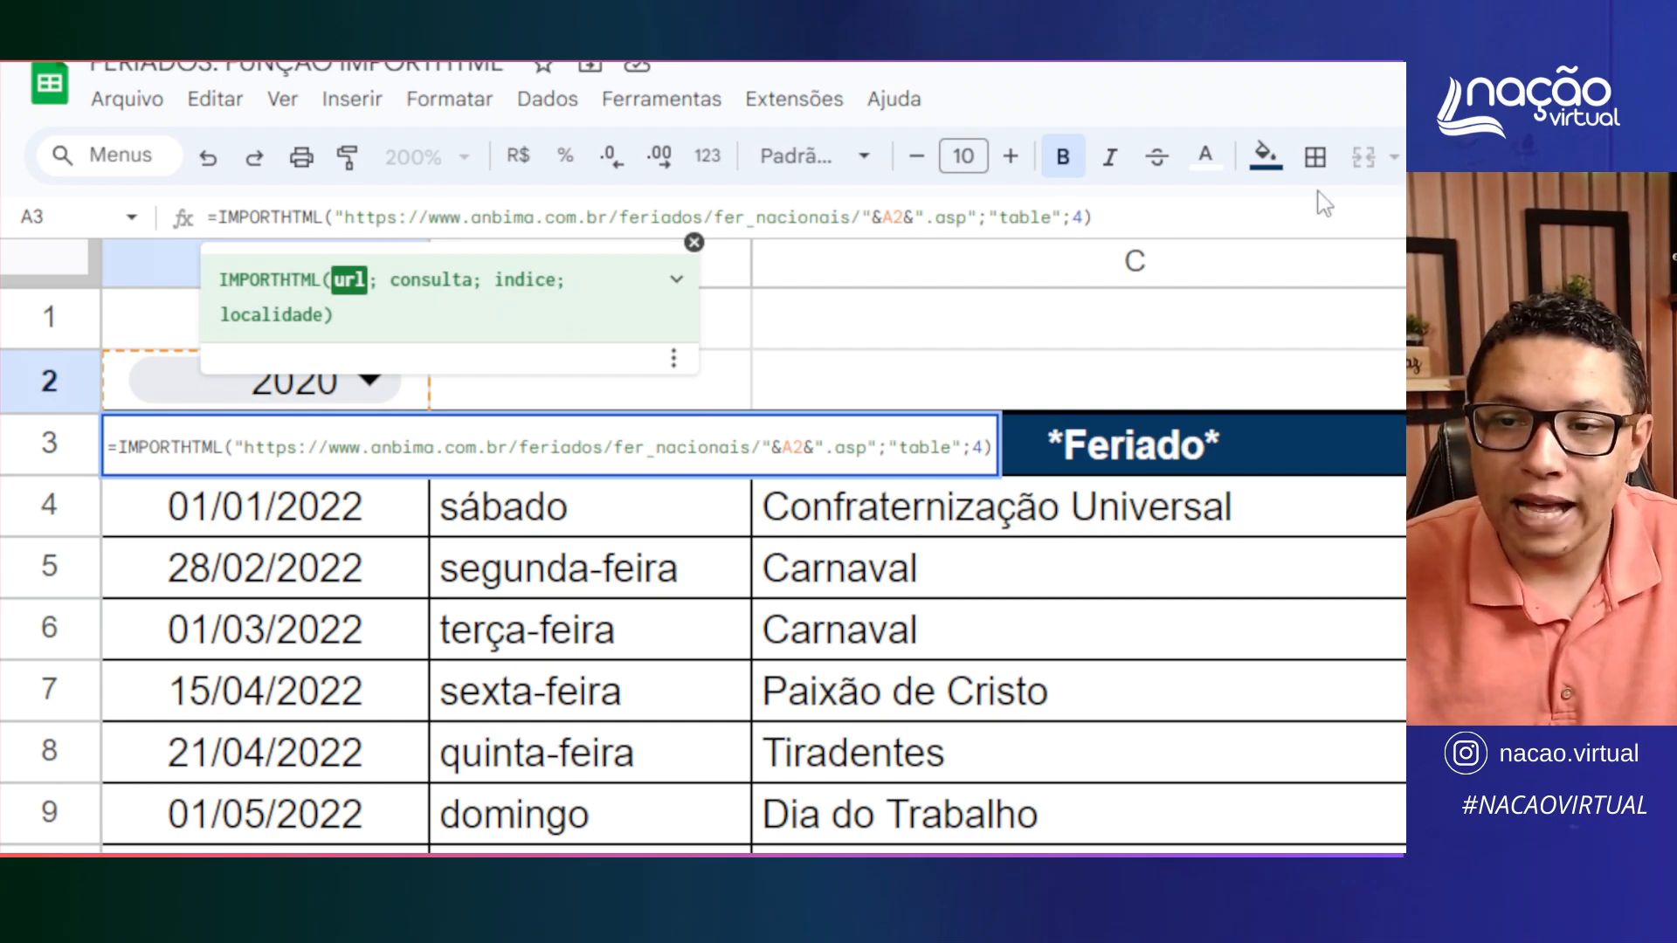
pyautogui.click(1149, 212)
pyautogui.press('Return')
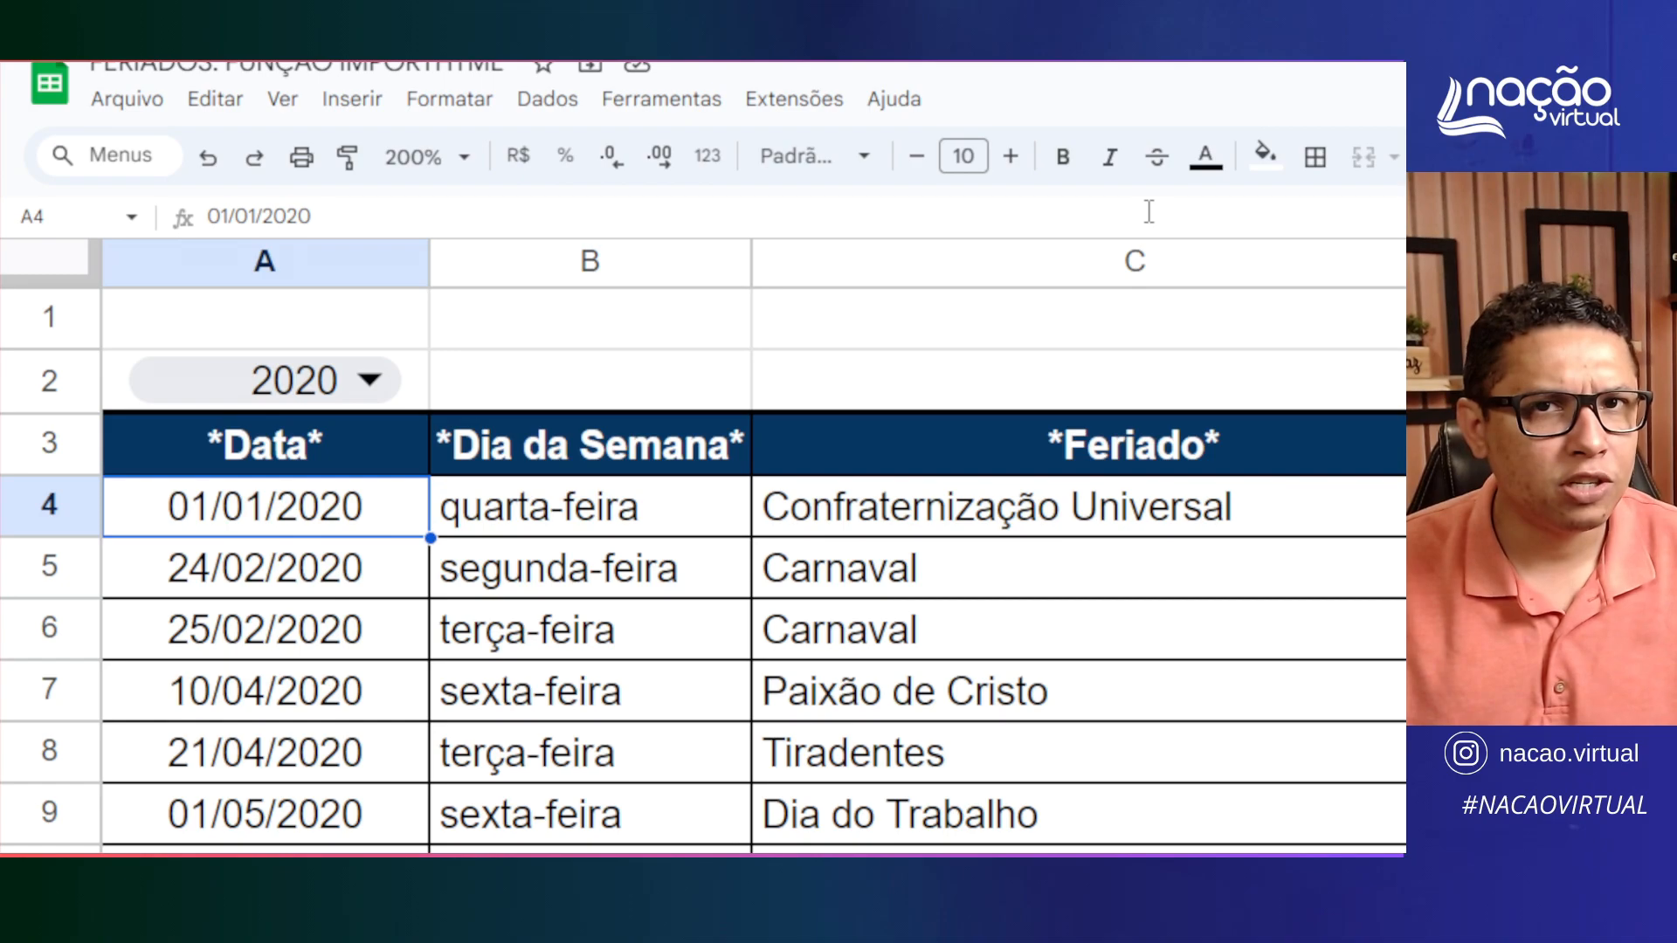
# Test the A2 year dropdown with 2023, 2025 and 2026 to compare the imported holidays, and set it back to 2020
pyautogui.click(367, 381)
pyautogui.click(209, 601)
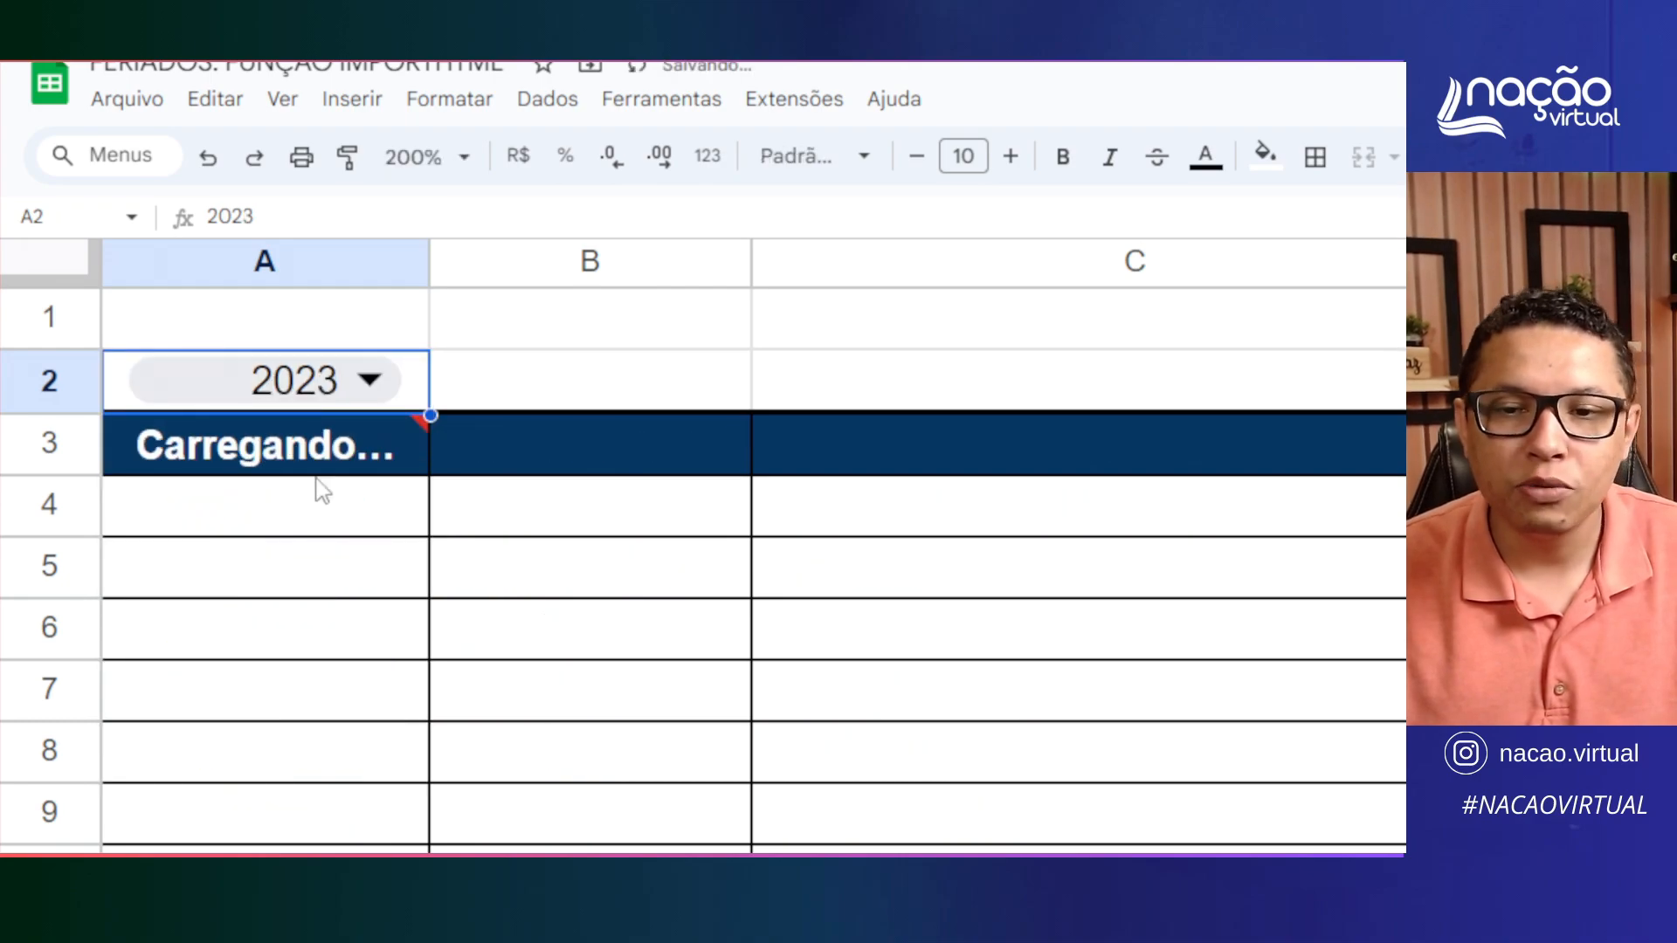
pyautogui.click(360, 398)
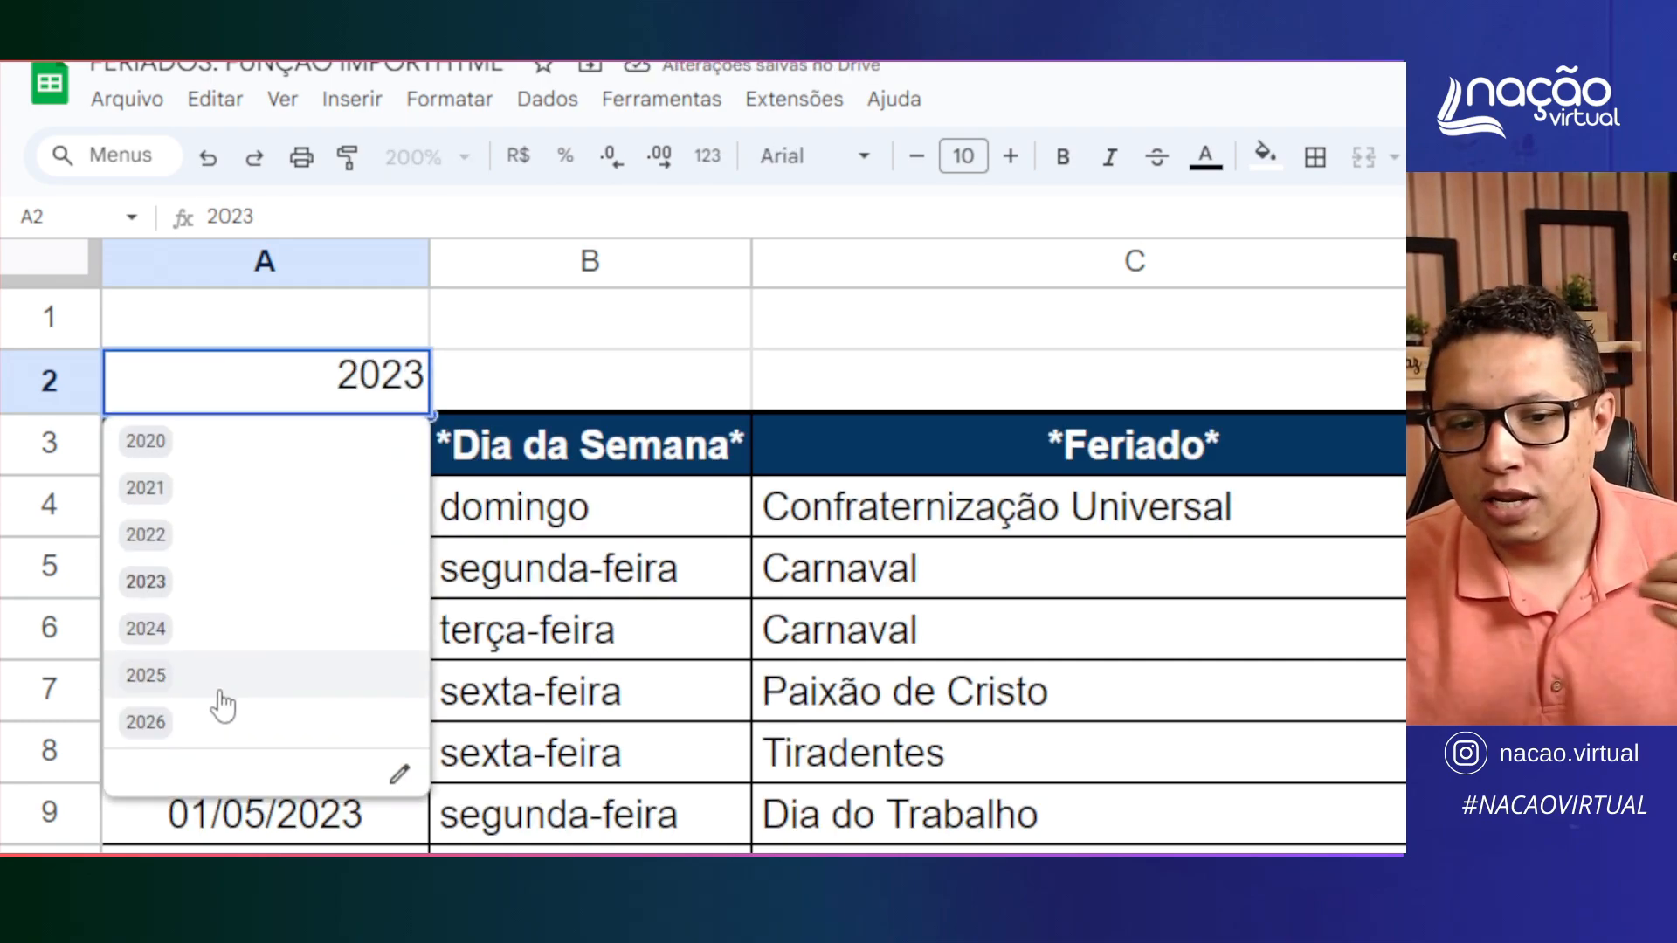
pyautogui.click(221, 693)
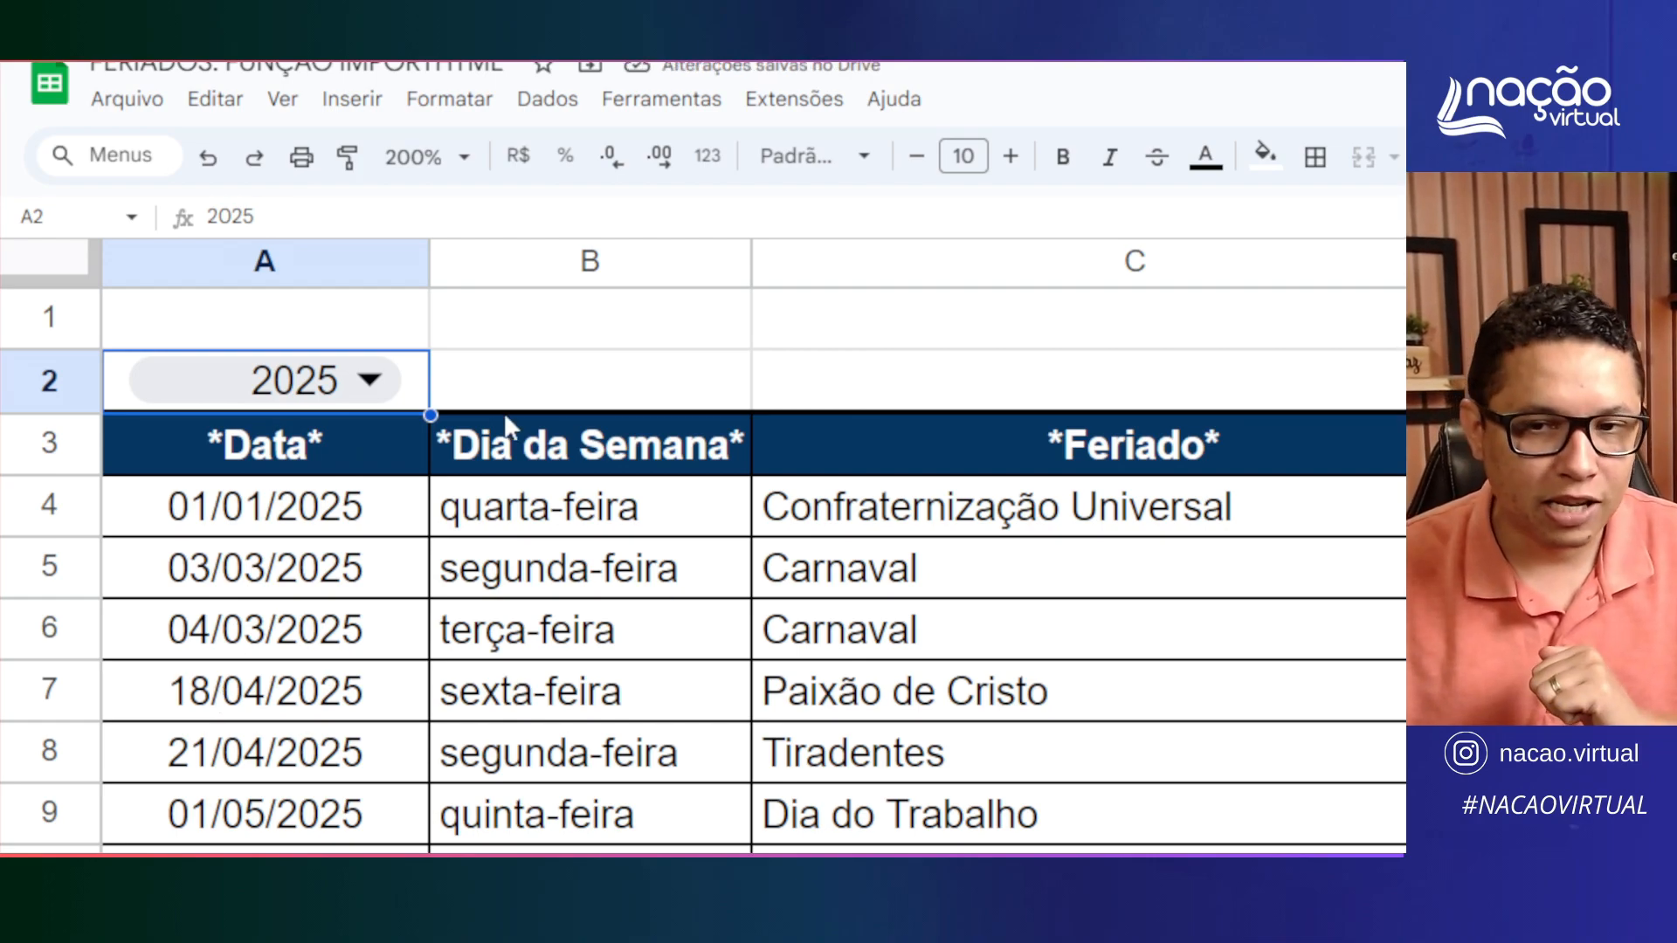
pyautogui.click(376, 383)
pyautogui.click(268, 725)
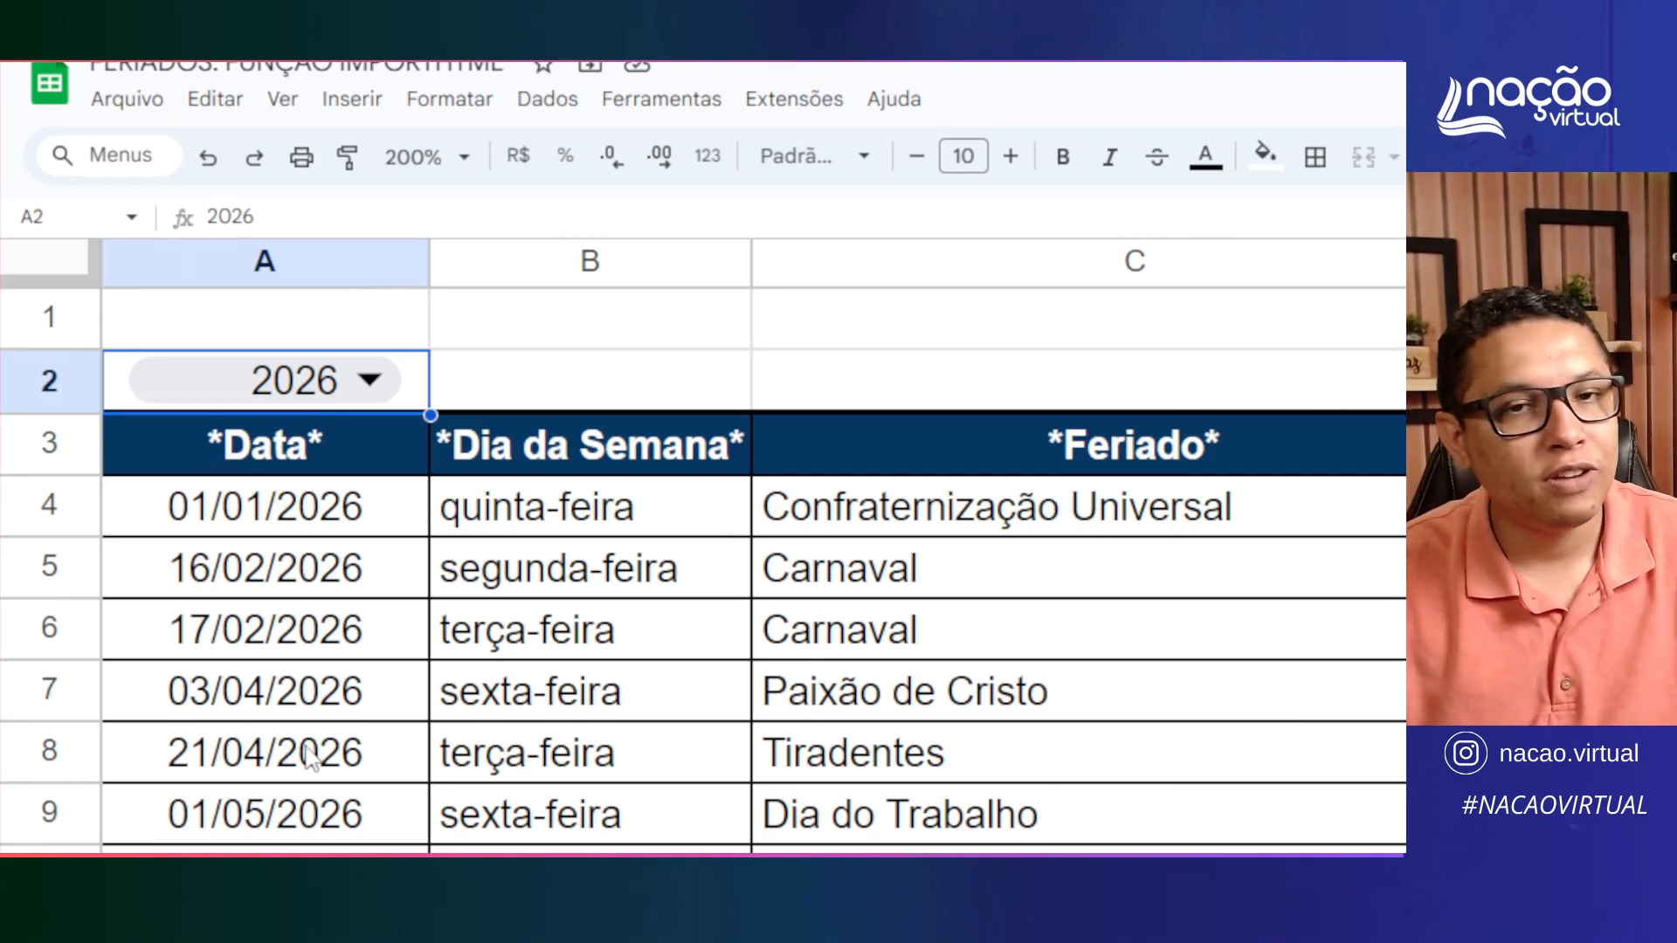
pyautogui.click(1011, 737)
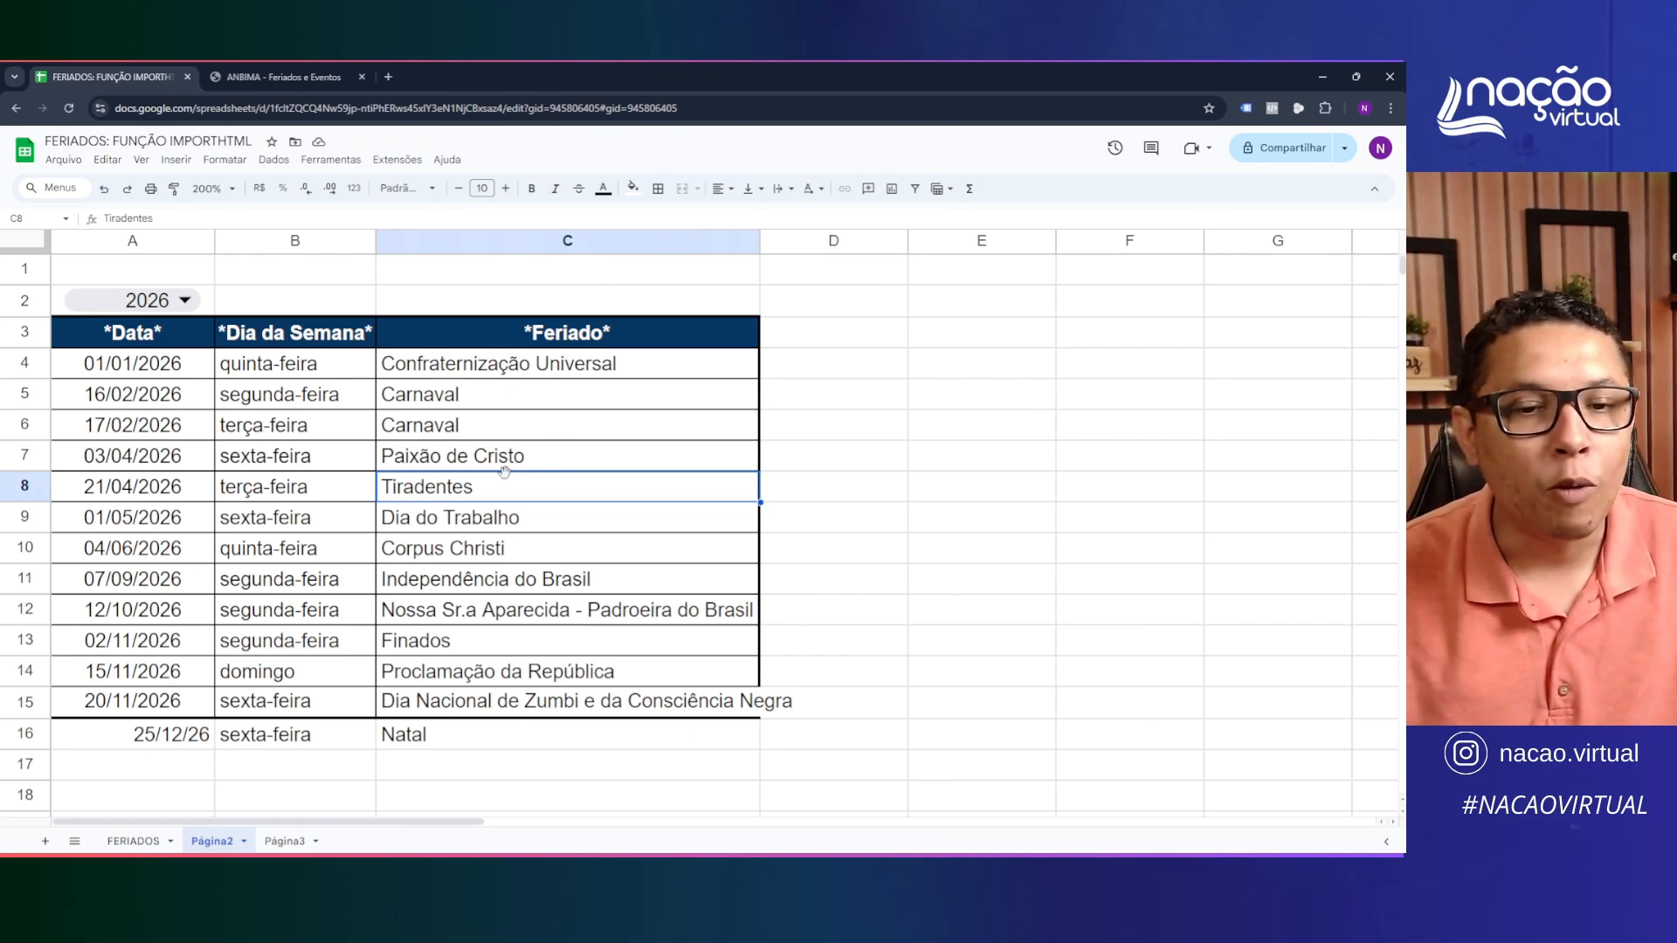
pyautogui.click(185, 301)
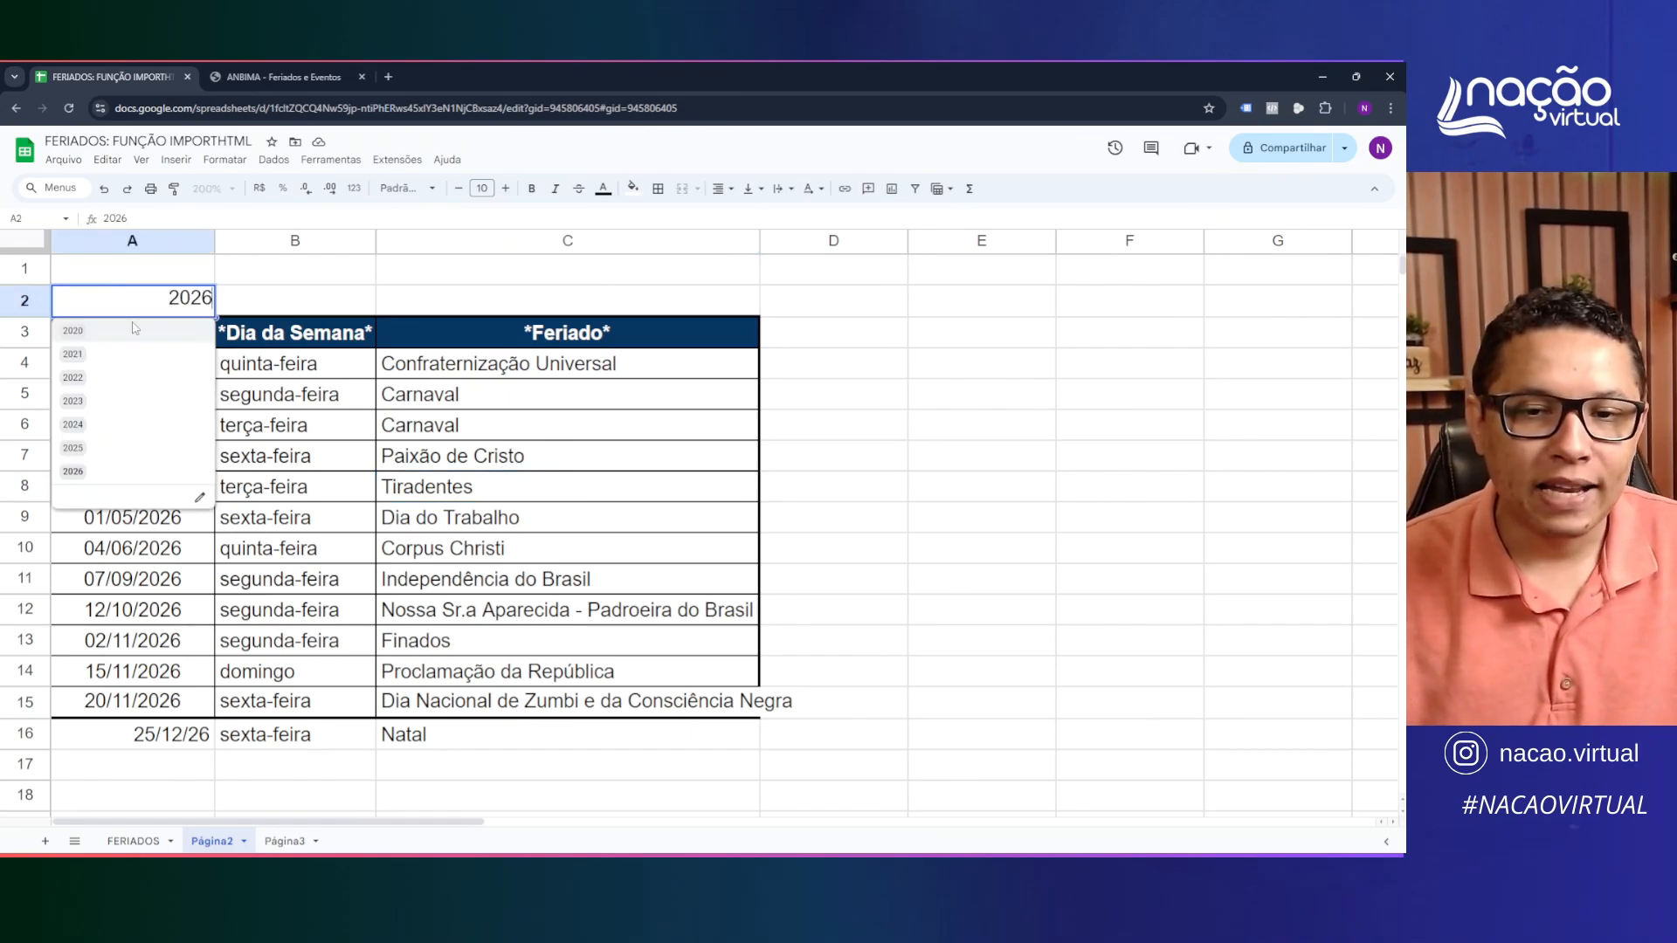
pyautogui.click(101, 340)
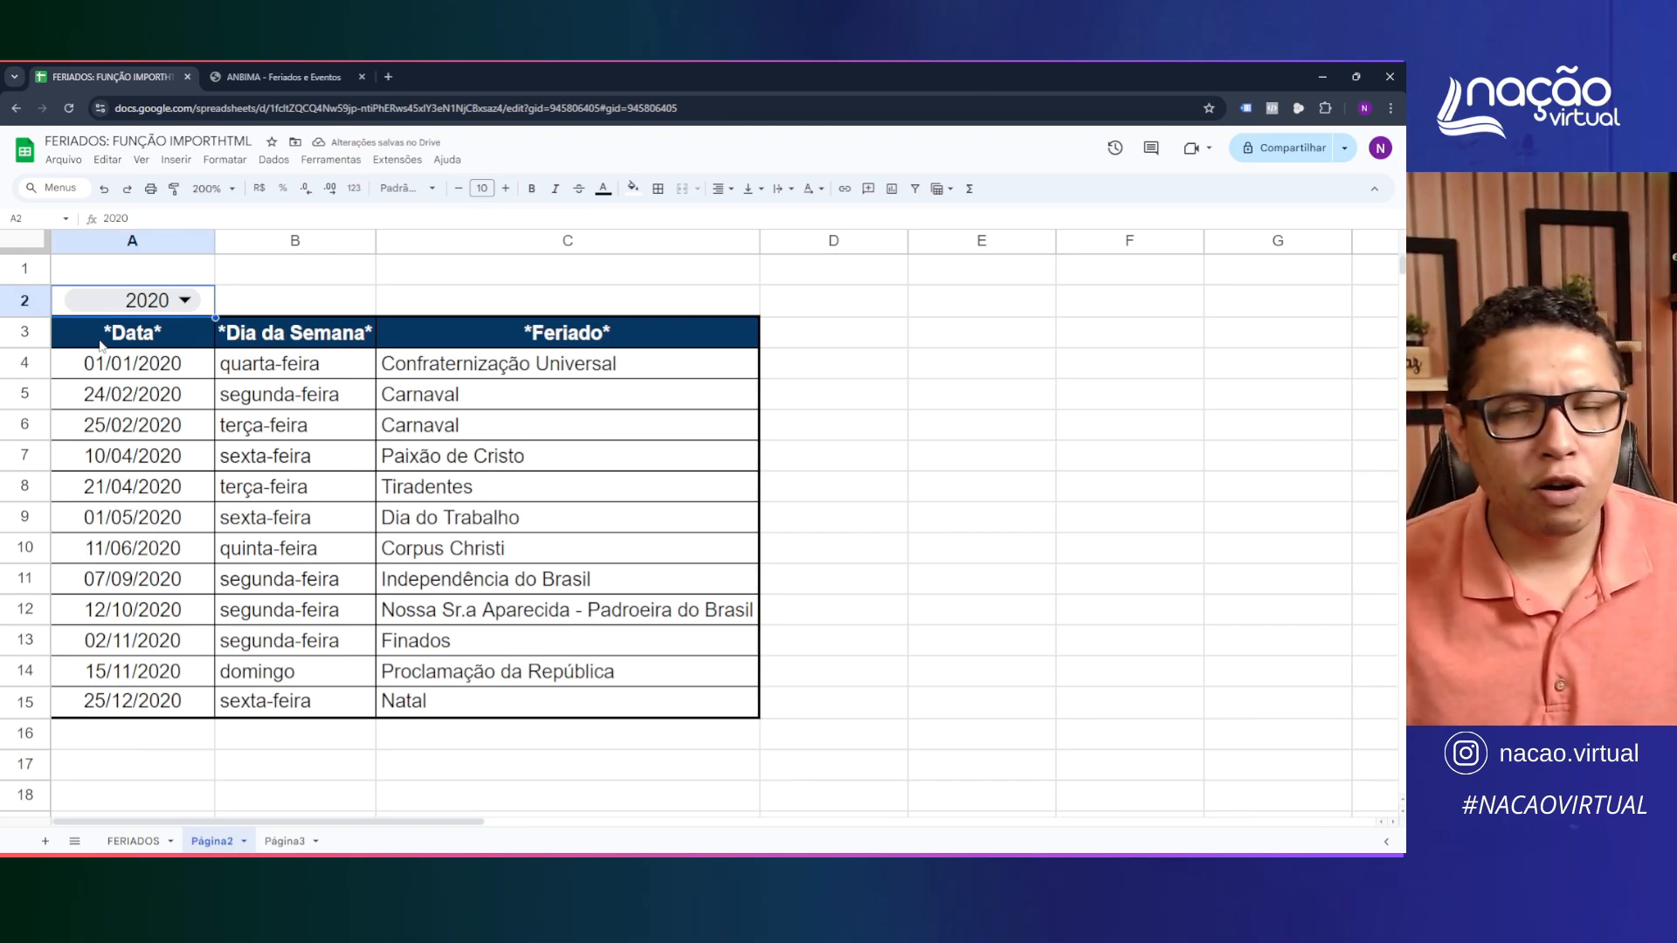
# Merge cells A1:C1 into one and enter the title CALENDÁRIO DE FERIADOS
pyautogui.moveTo(141, 270); pyautogui.dragTo(531, 270)
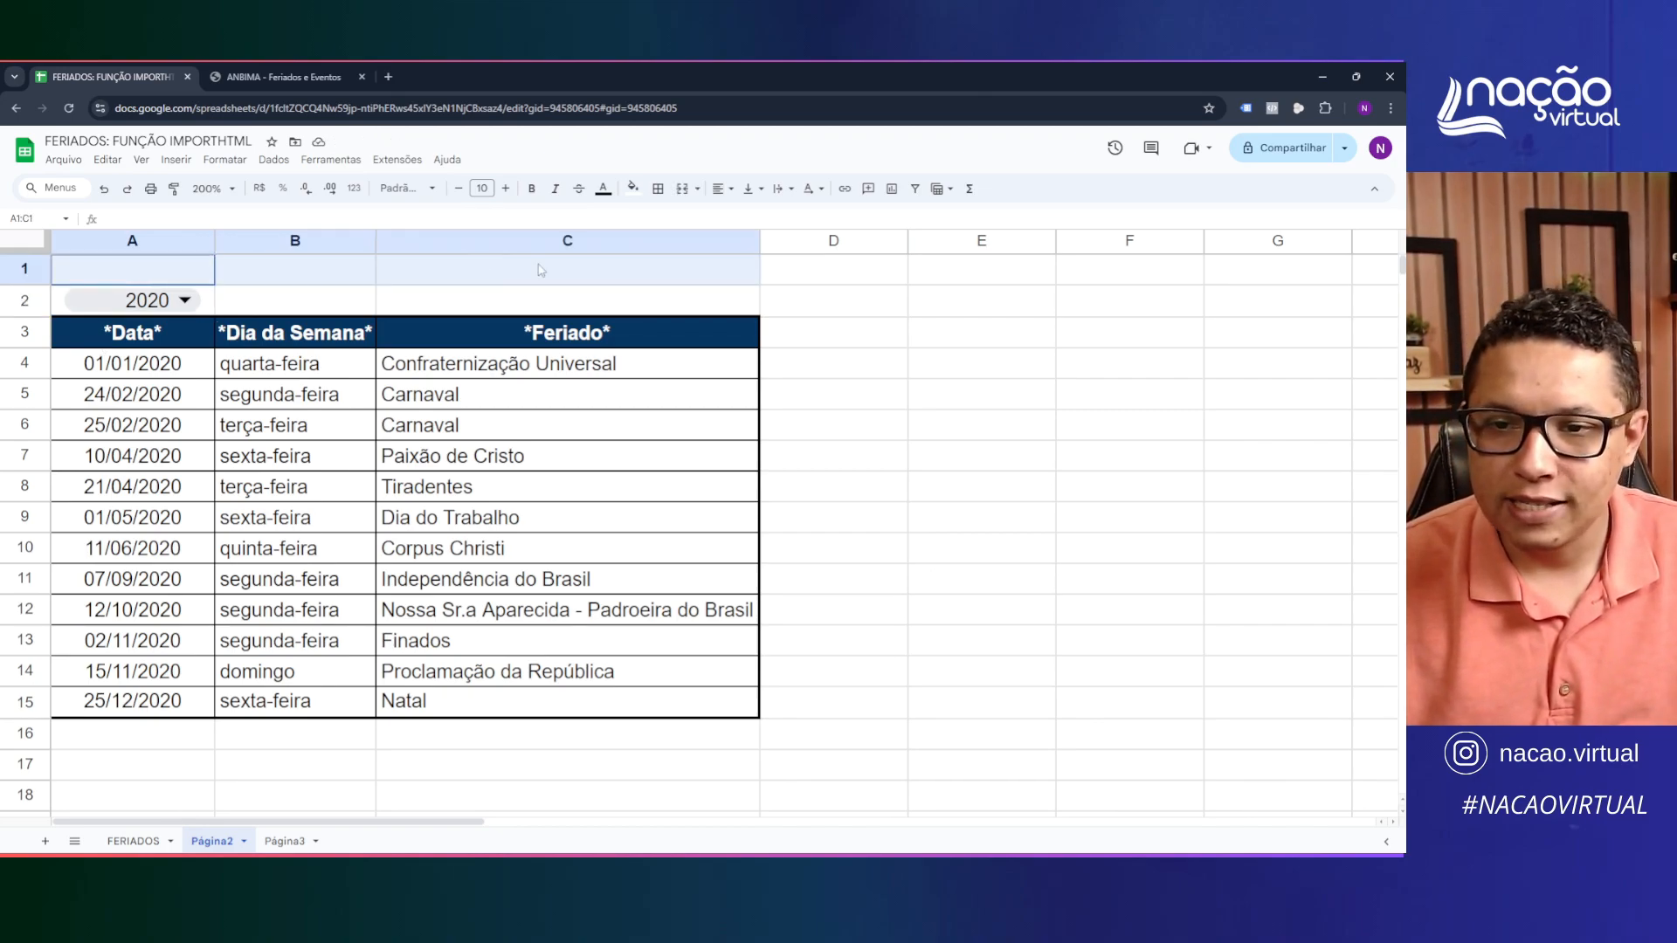
pyautogui.click(222, 161)
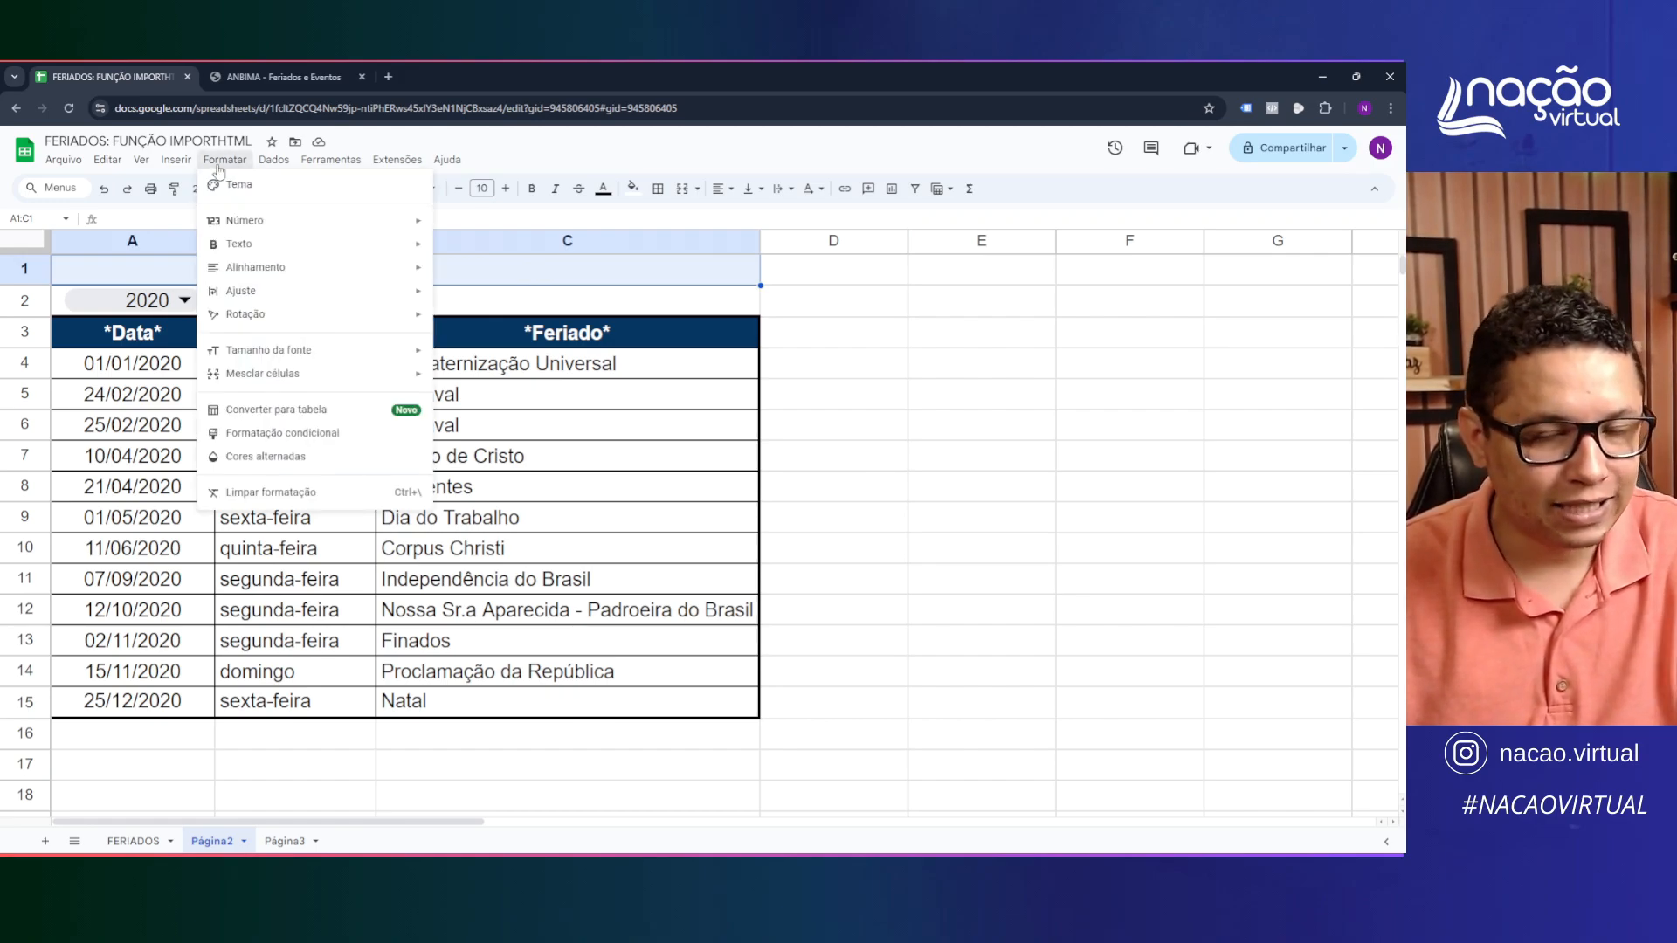
pyautogui.moveTo(266, 373)
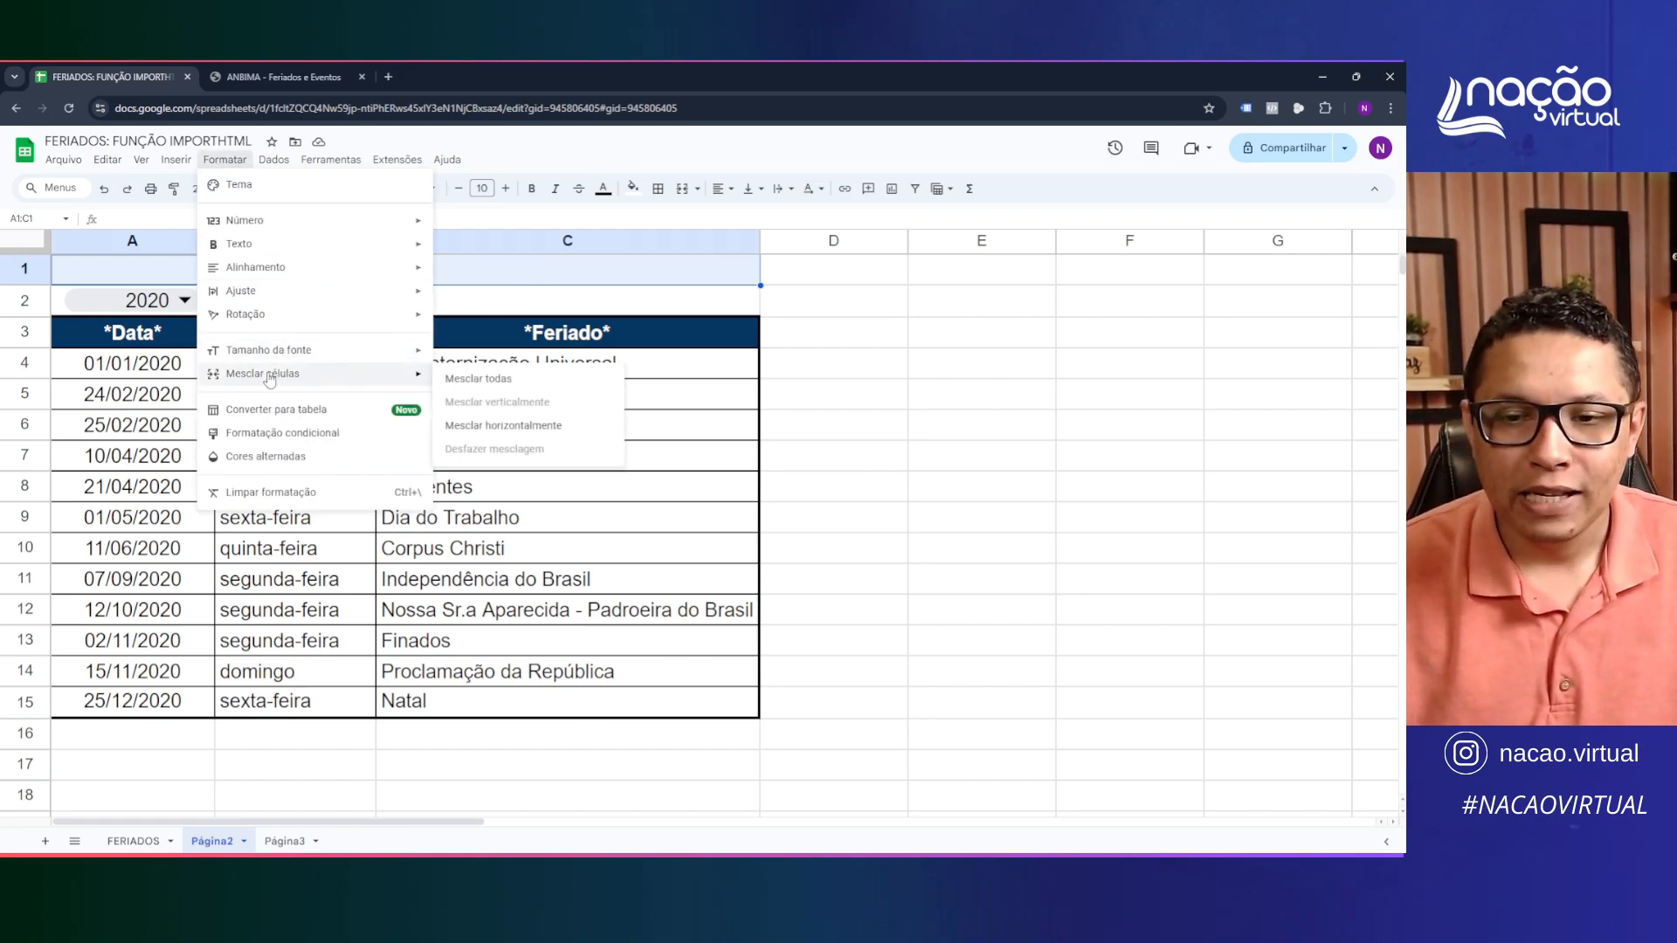
pyautogui.click(479, 382)
pyautogui.write('CALENDÁRIO C')
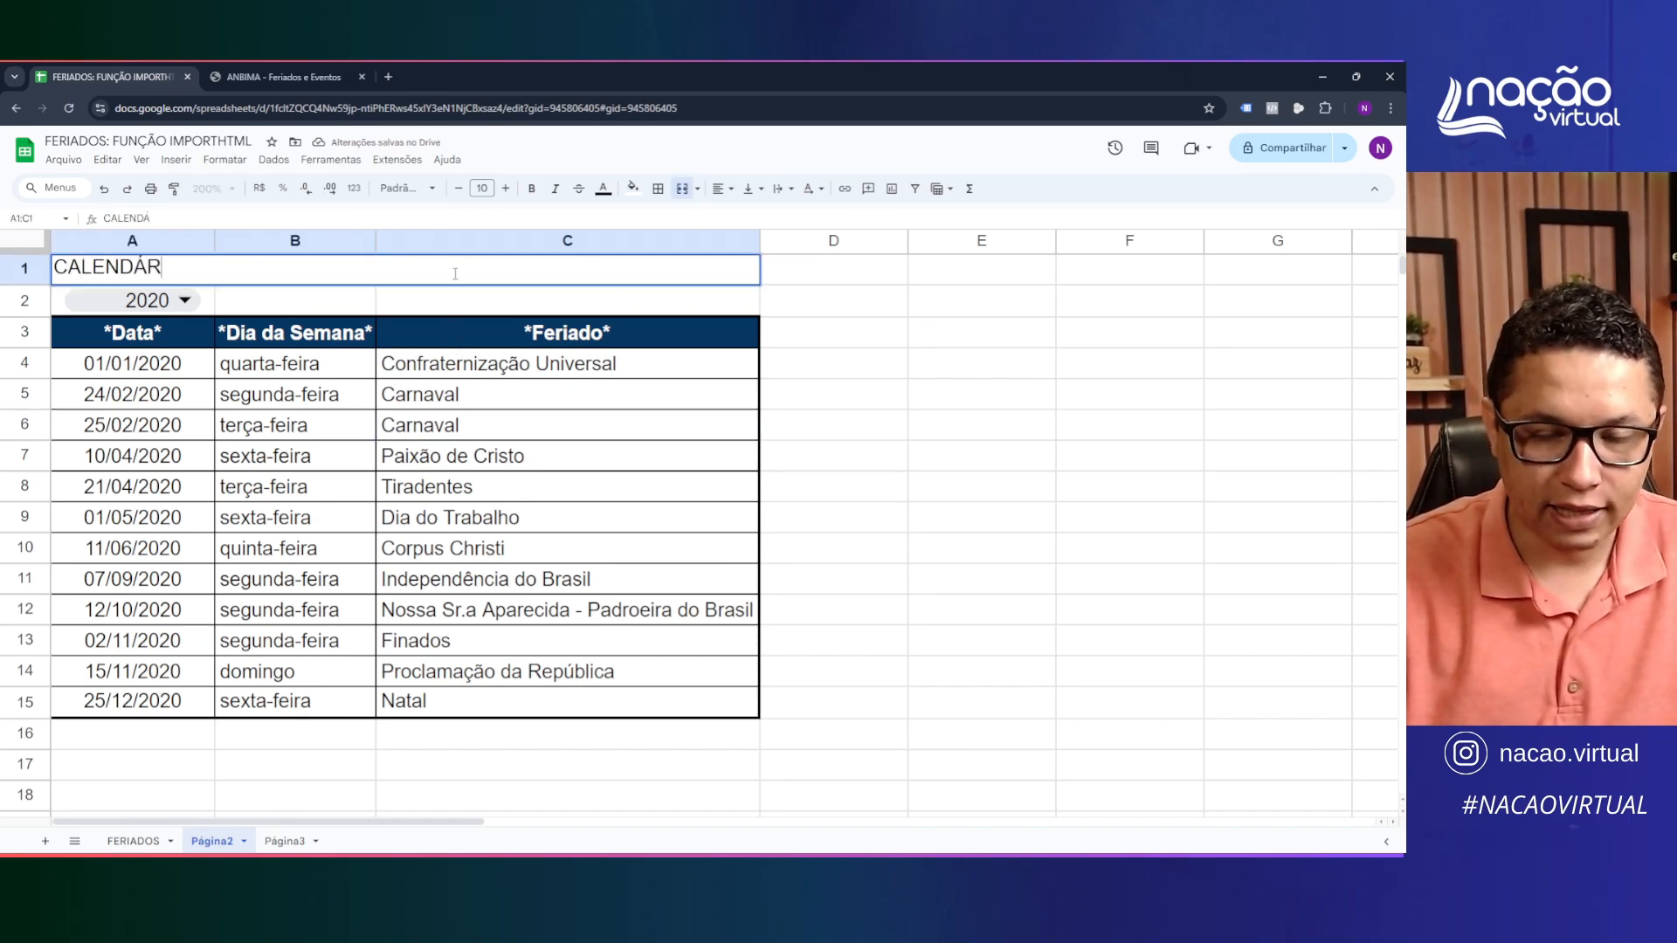
pyautogui.press('BackSpace')
pyautogui.write('DE FERIADOS')
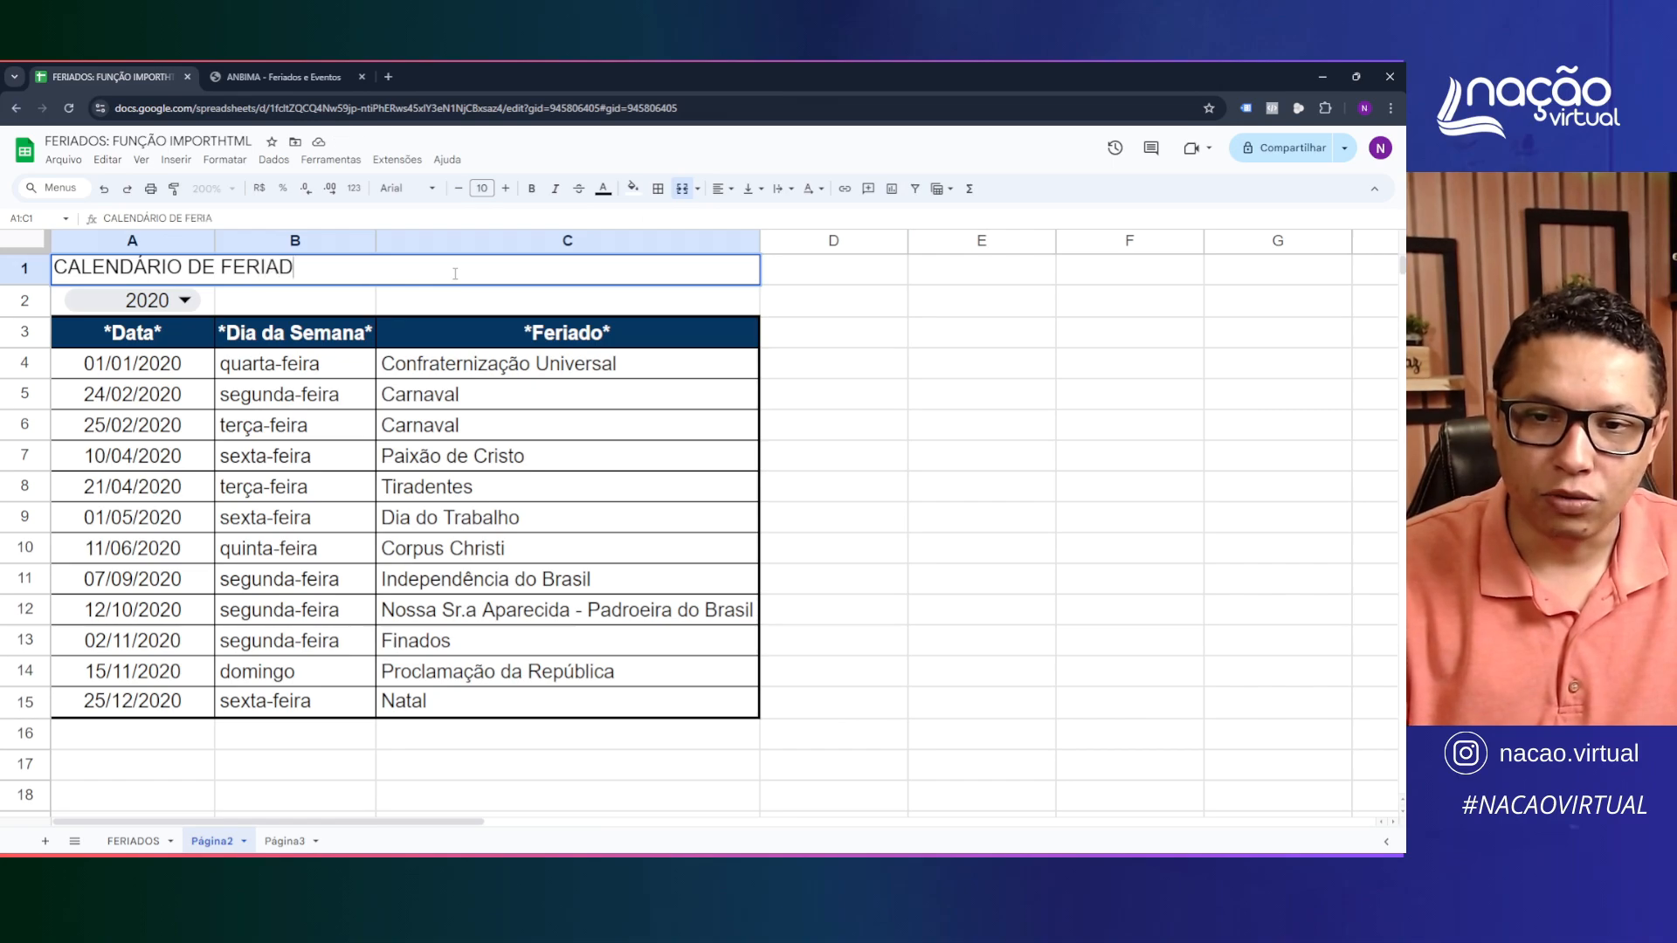
pyautogui.press('Return')
# Format the title in A1:C1 with a dark blue fill and bold white text
pyautogui.click(454, 278)
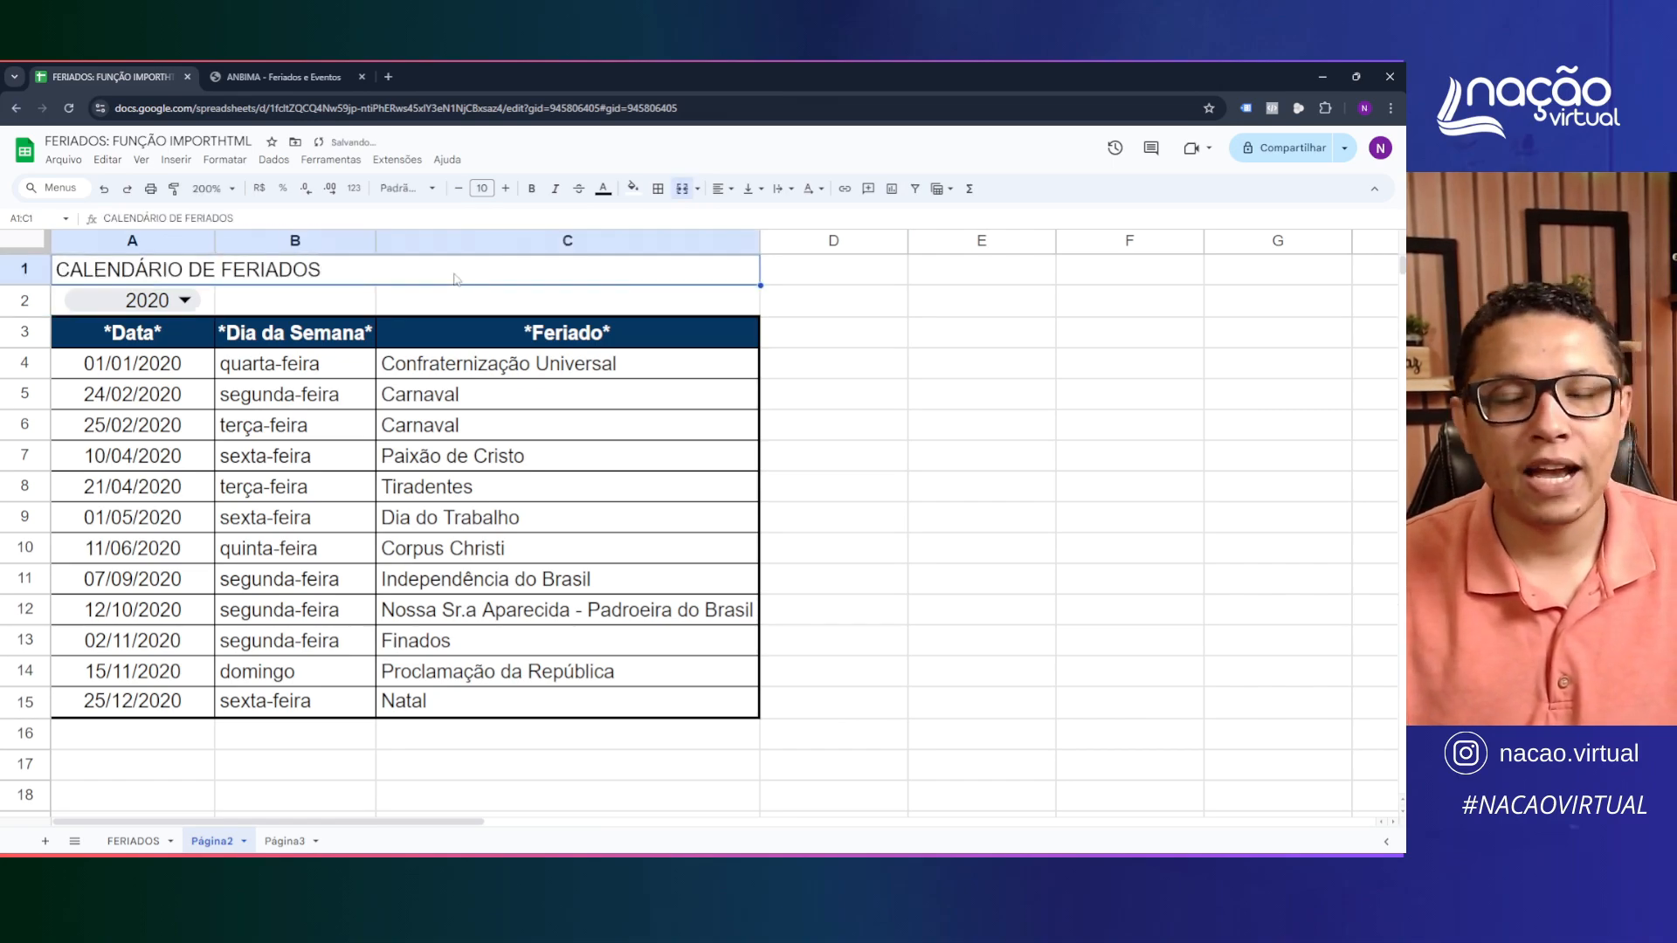
pyautogui.click(634, 189)
pyautogui.click(750, 353)
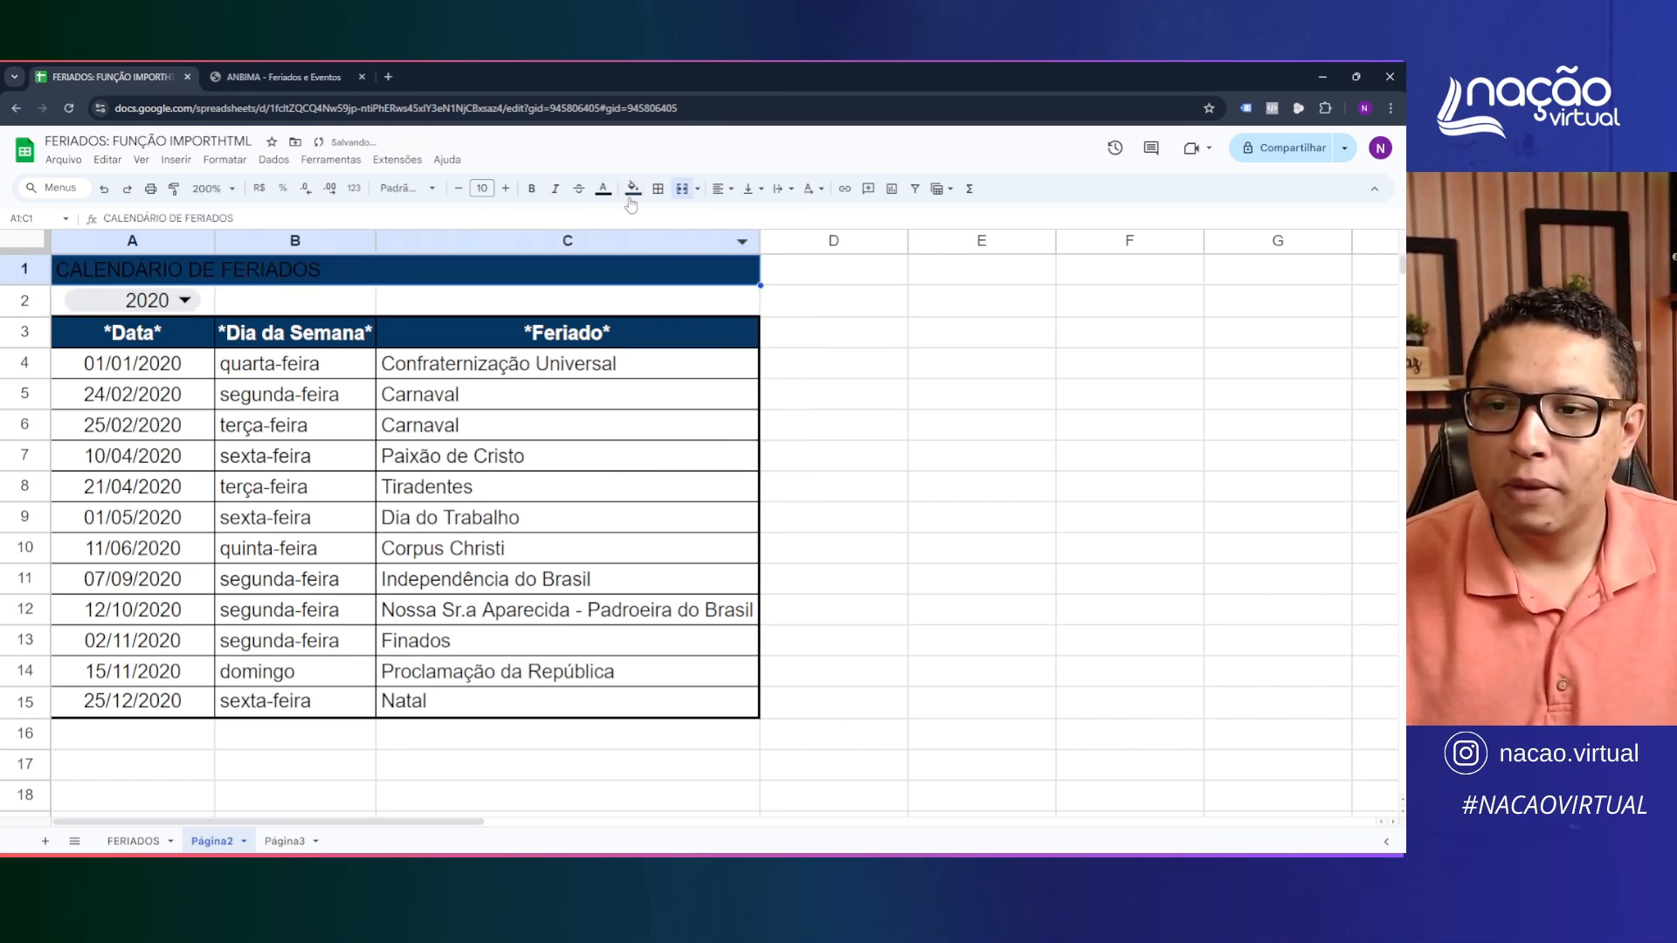
pyautogui.click(603, 189)
pyautogui.click(752, 240)
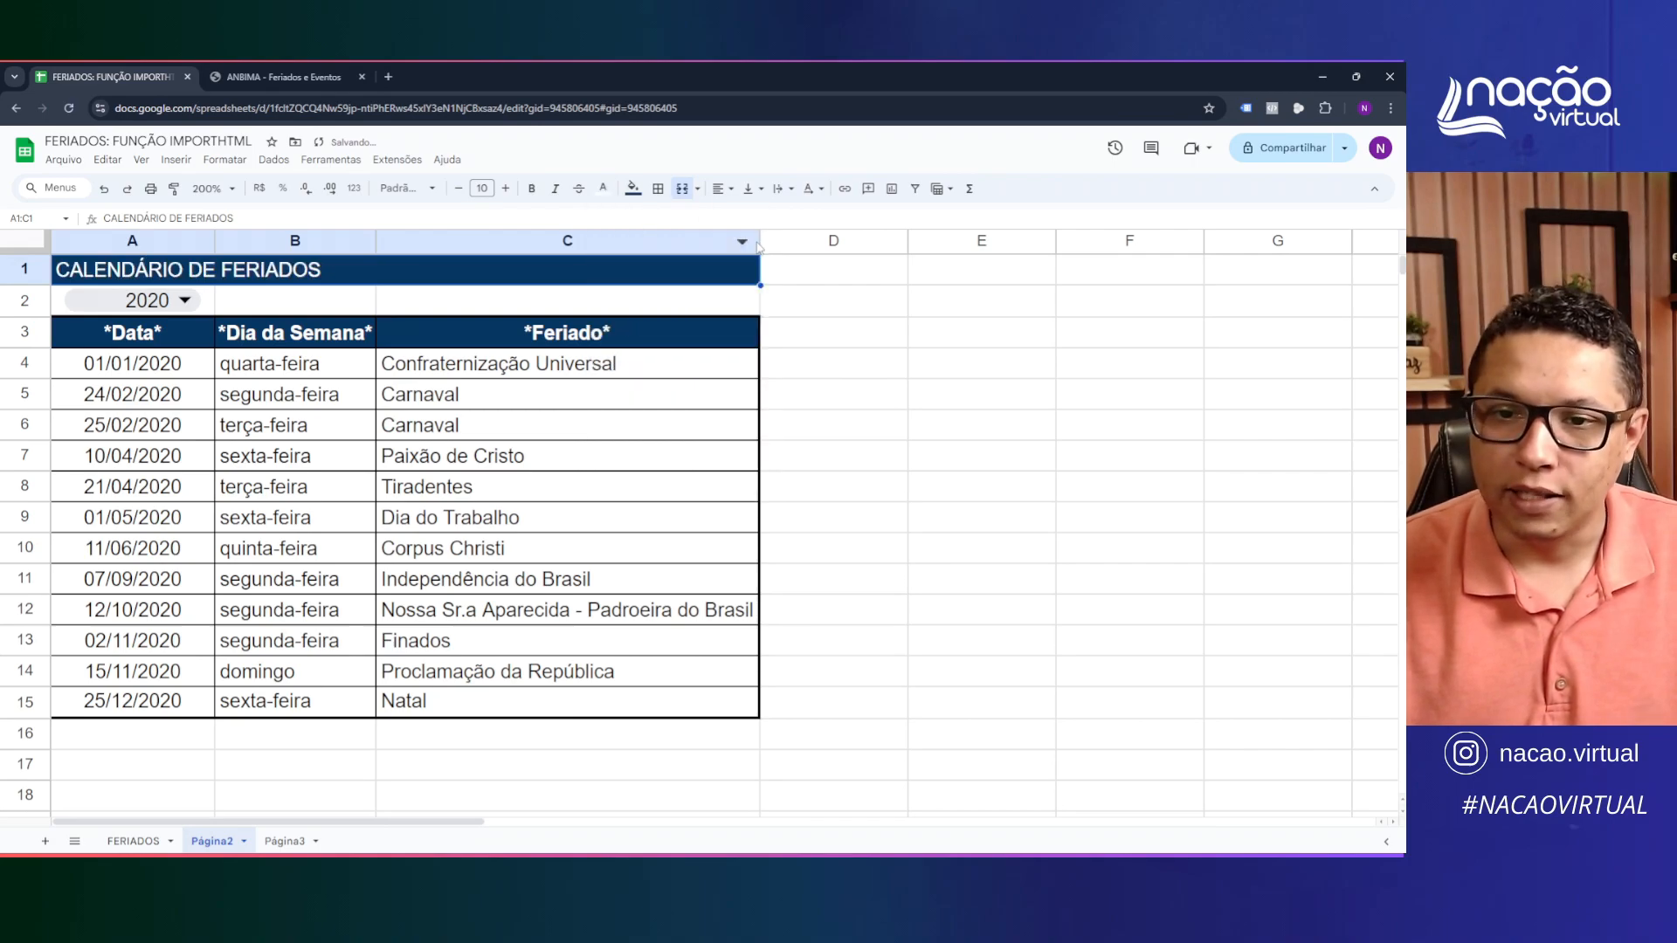
pyautogui.click(530, 189)
pyautogui.click(409, 393)
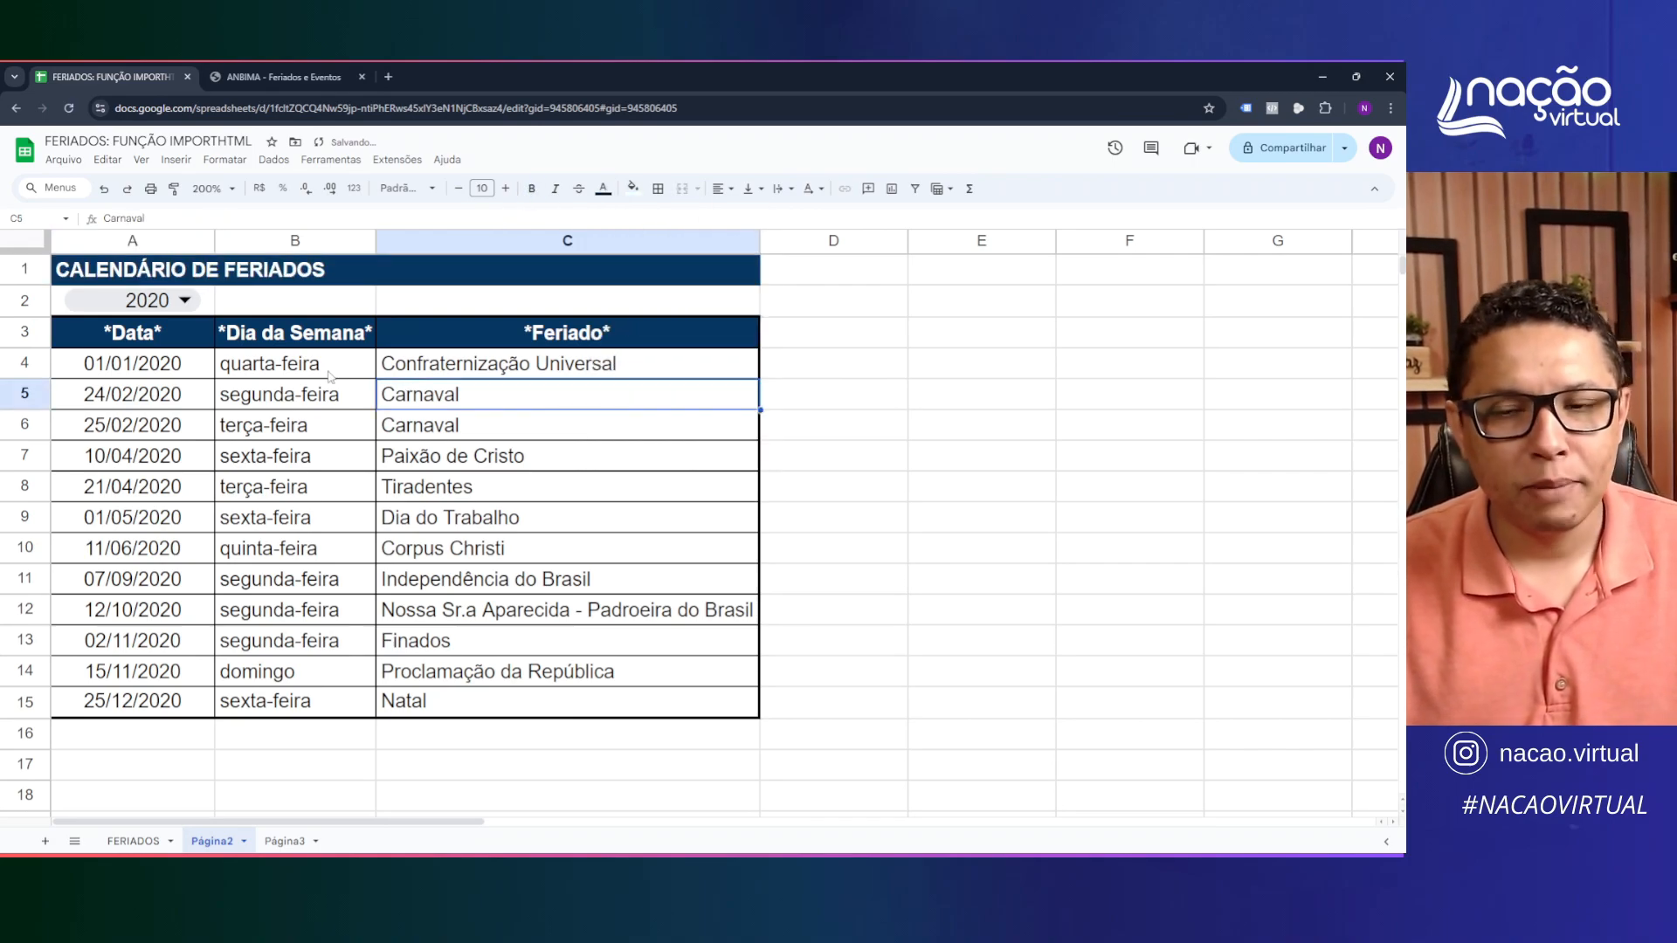
# Merge cells B2:C2 beside the year dropdown and enter the label SELECIONE O ANO
pyautogui.moveTo(297, 302); pyautogui.dragTo(522, 299)
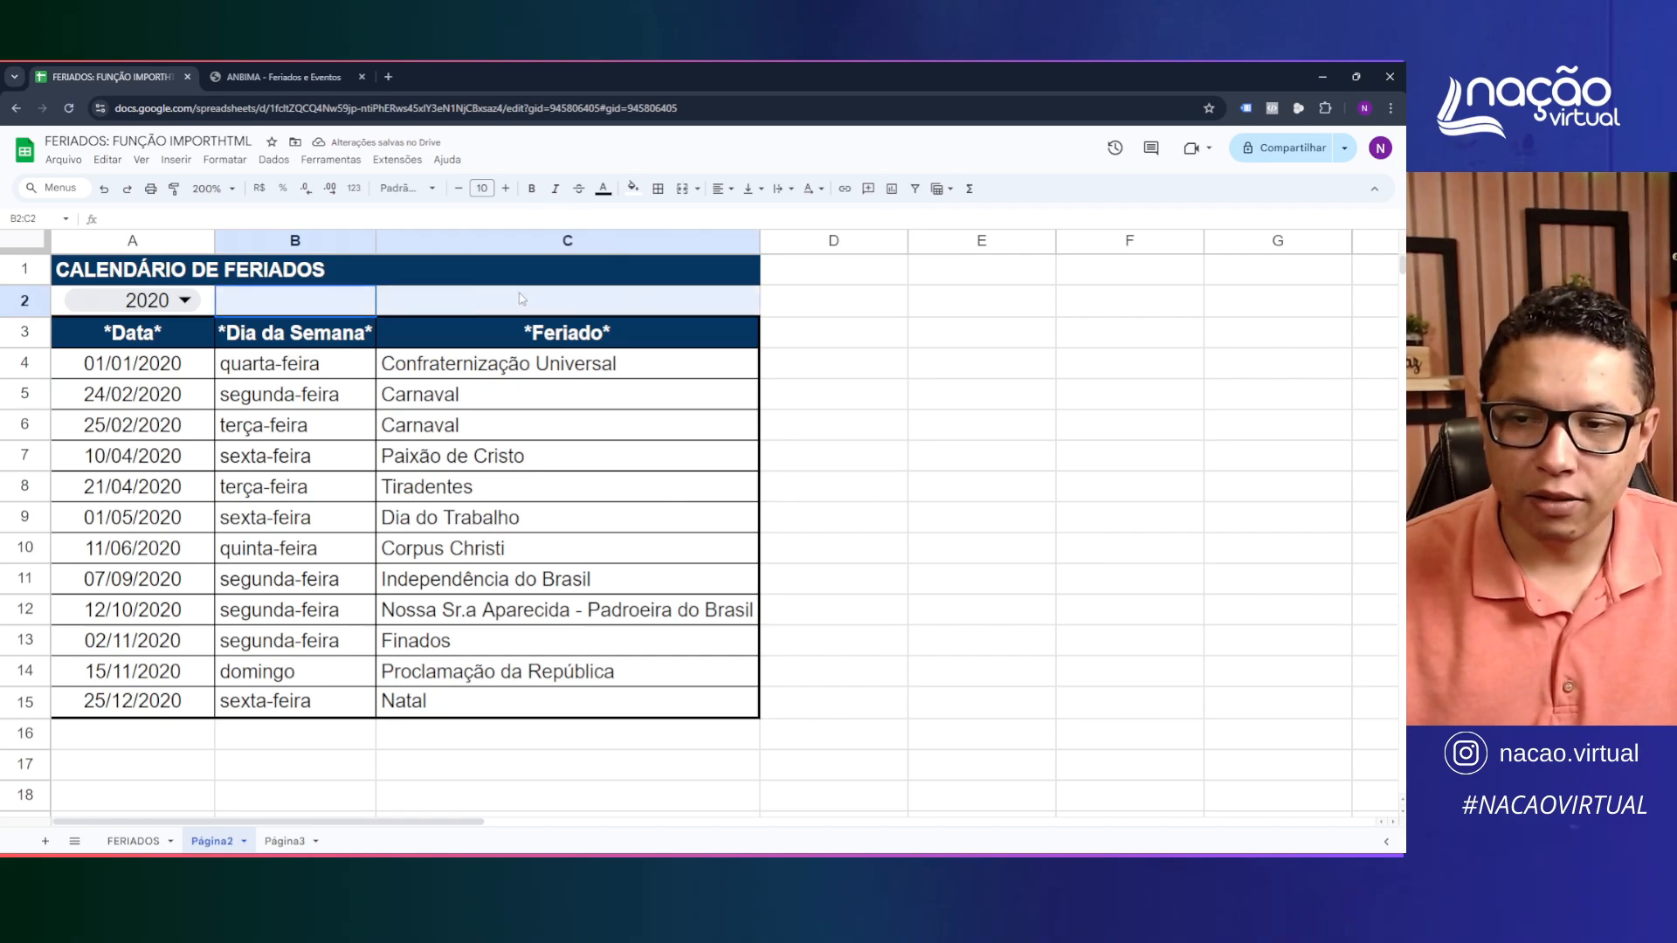
pyautogui.click(224, 160)
pyautogui.moveTo(384, 374)
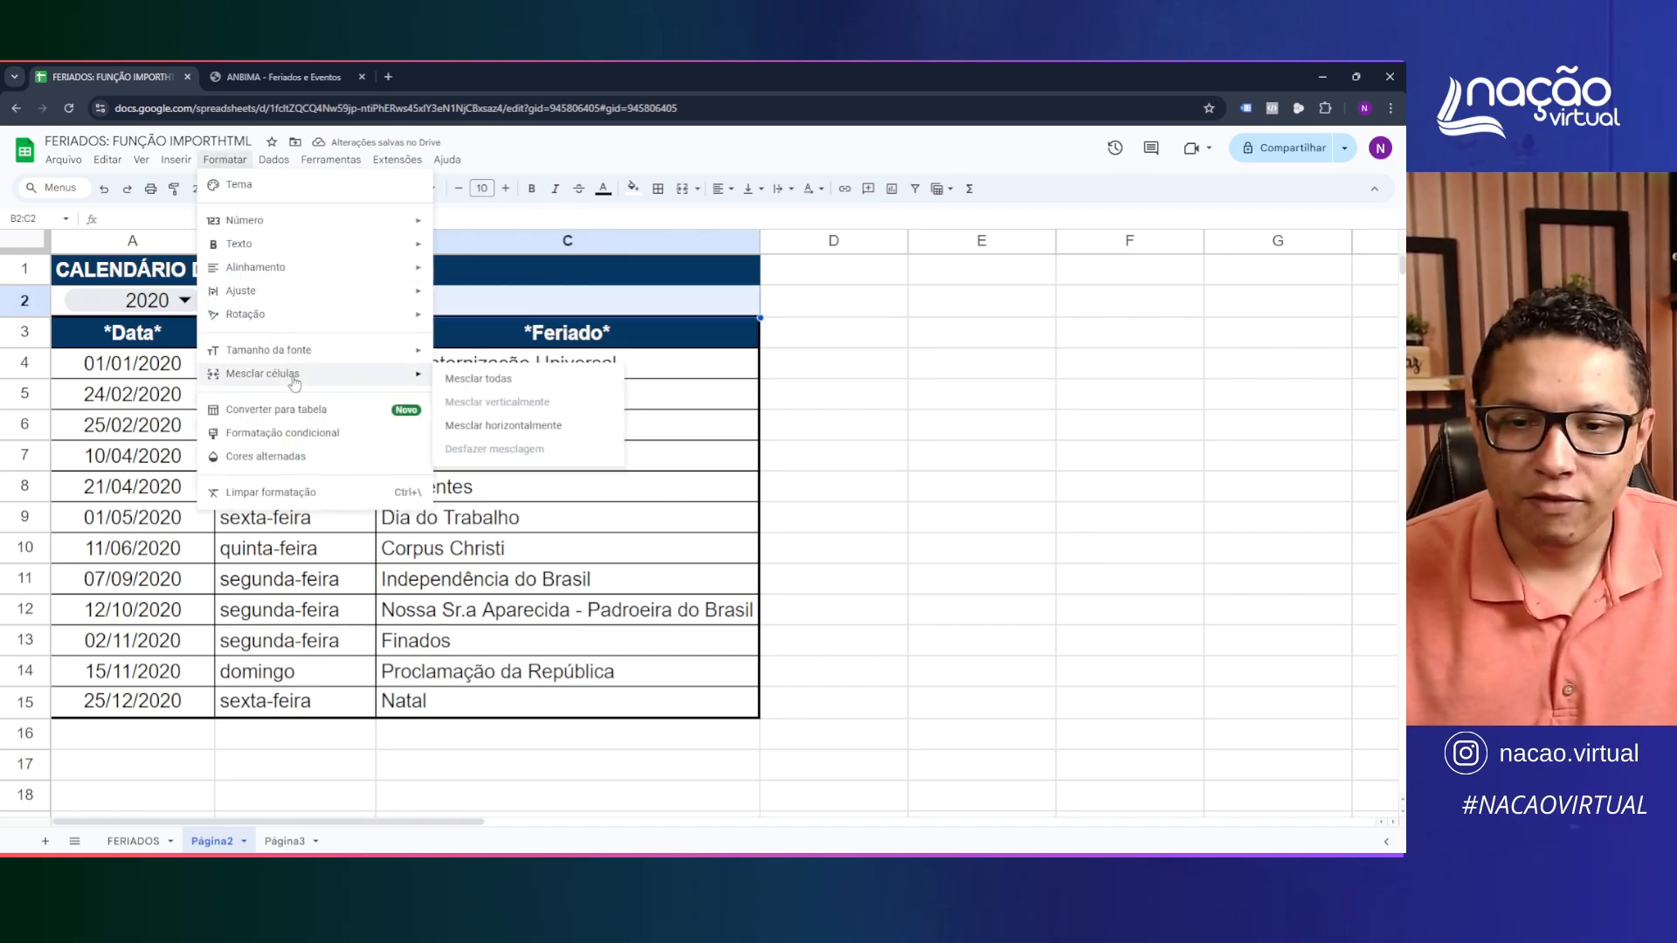
pyautogui.click(466, 382)
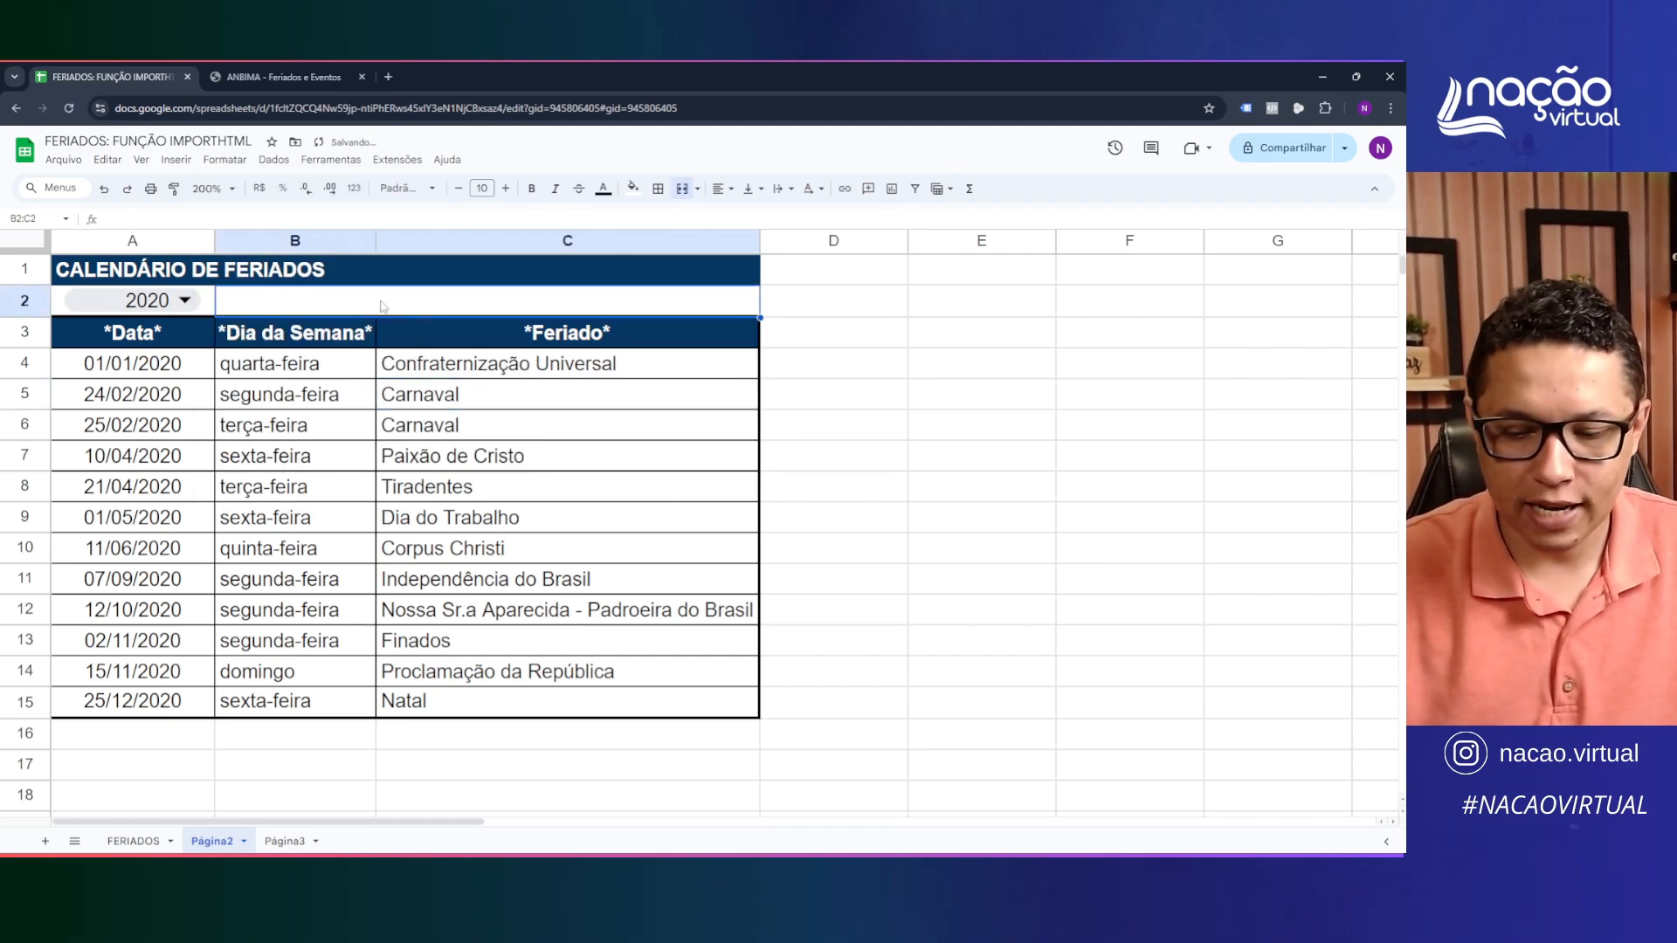
pyautogui.write('SELEC')
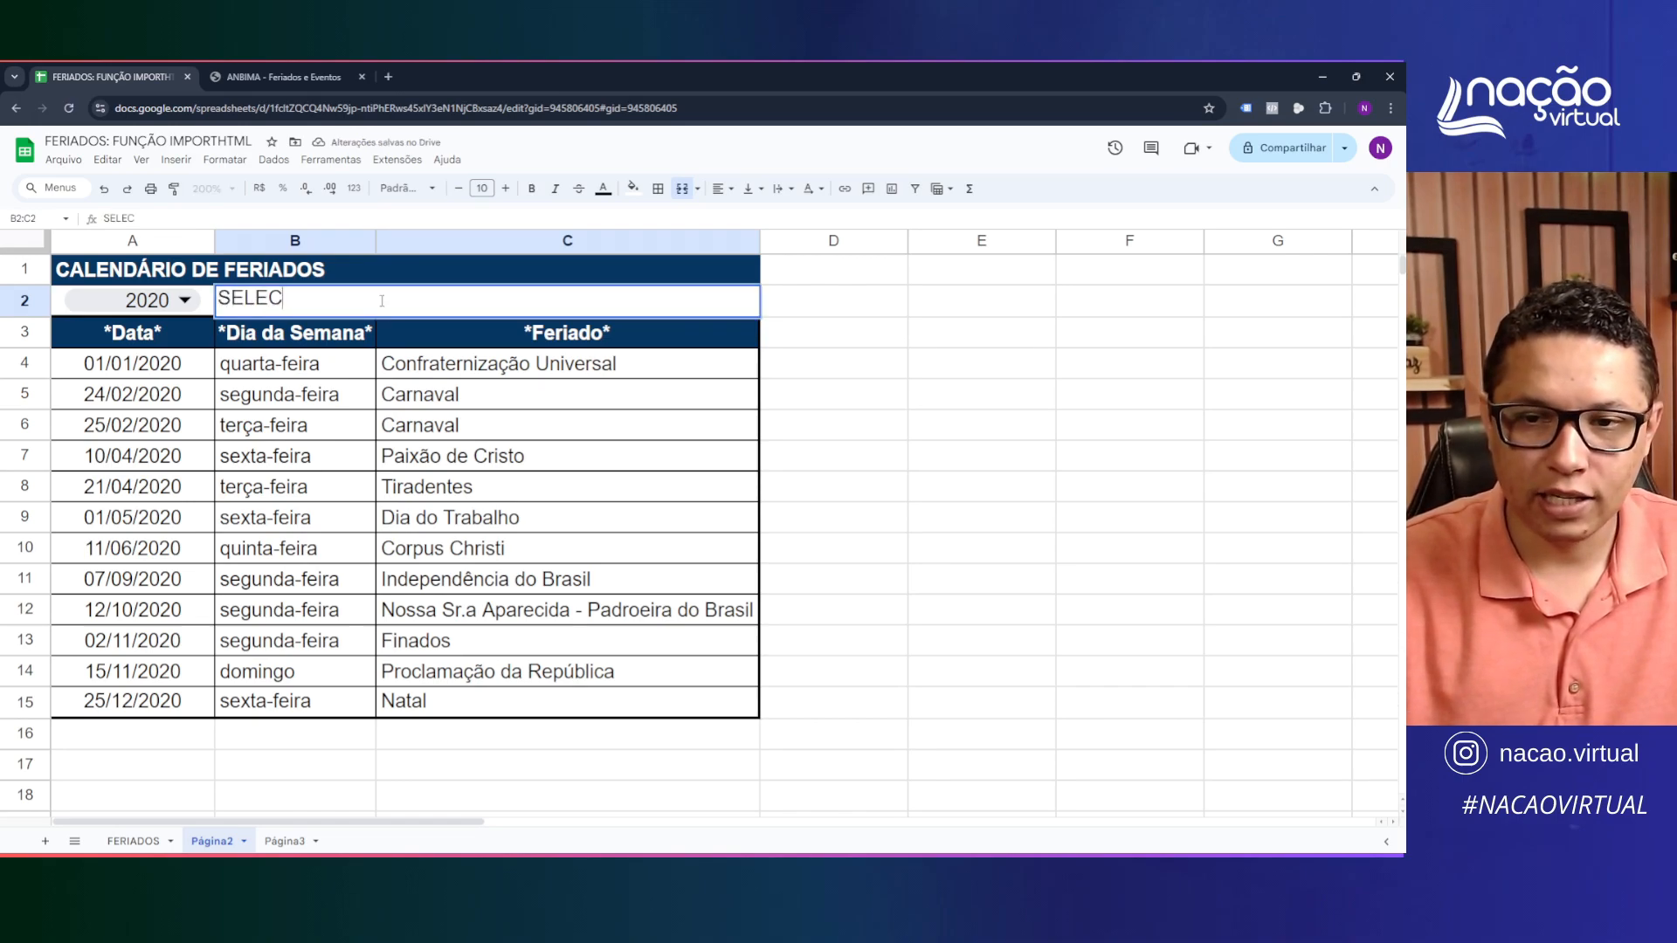
pyautogui.write('IONE O ANO')
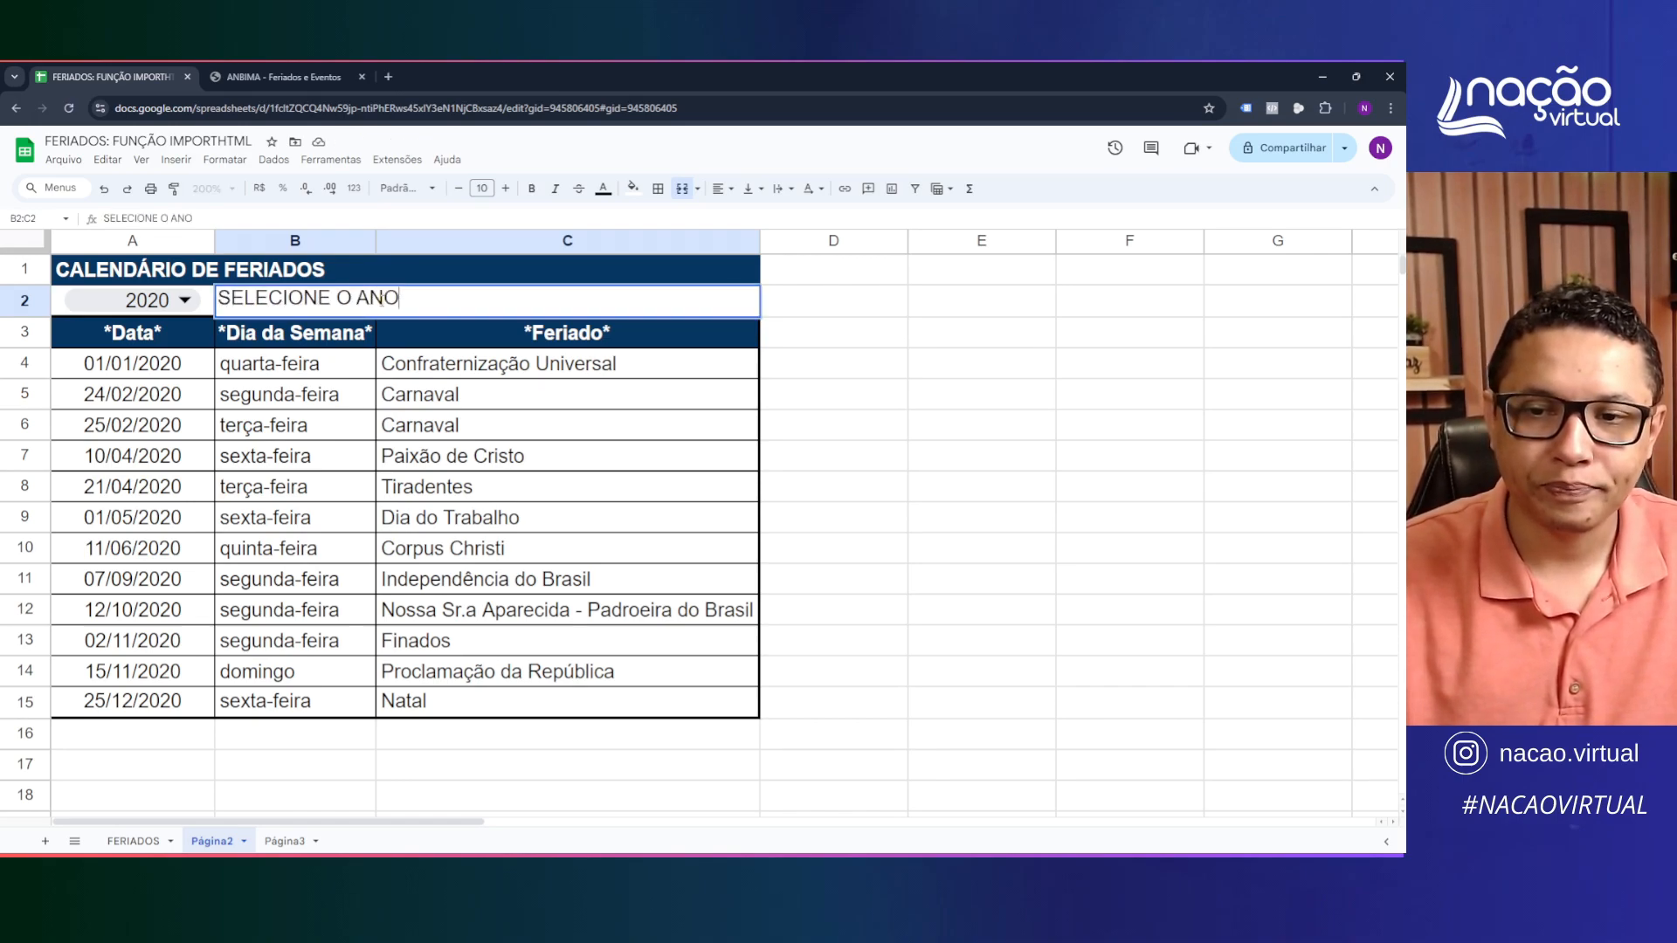
pyautogui.press('Return')
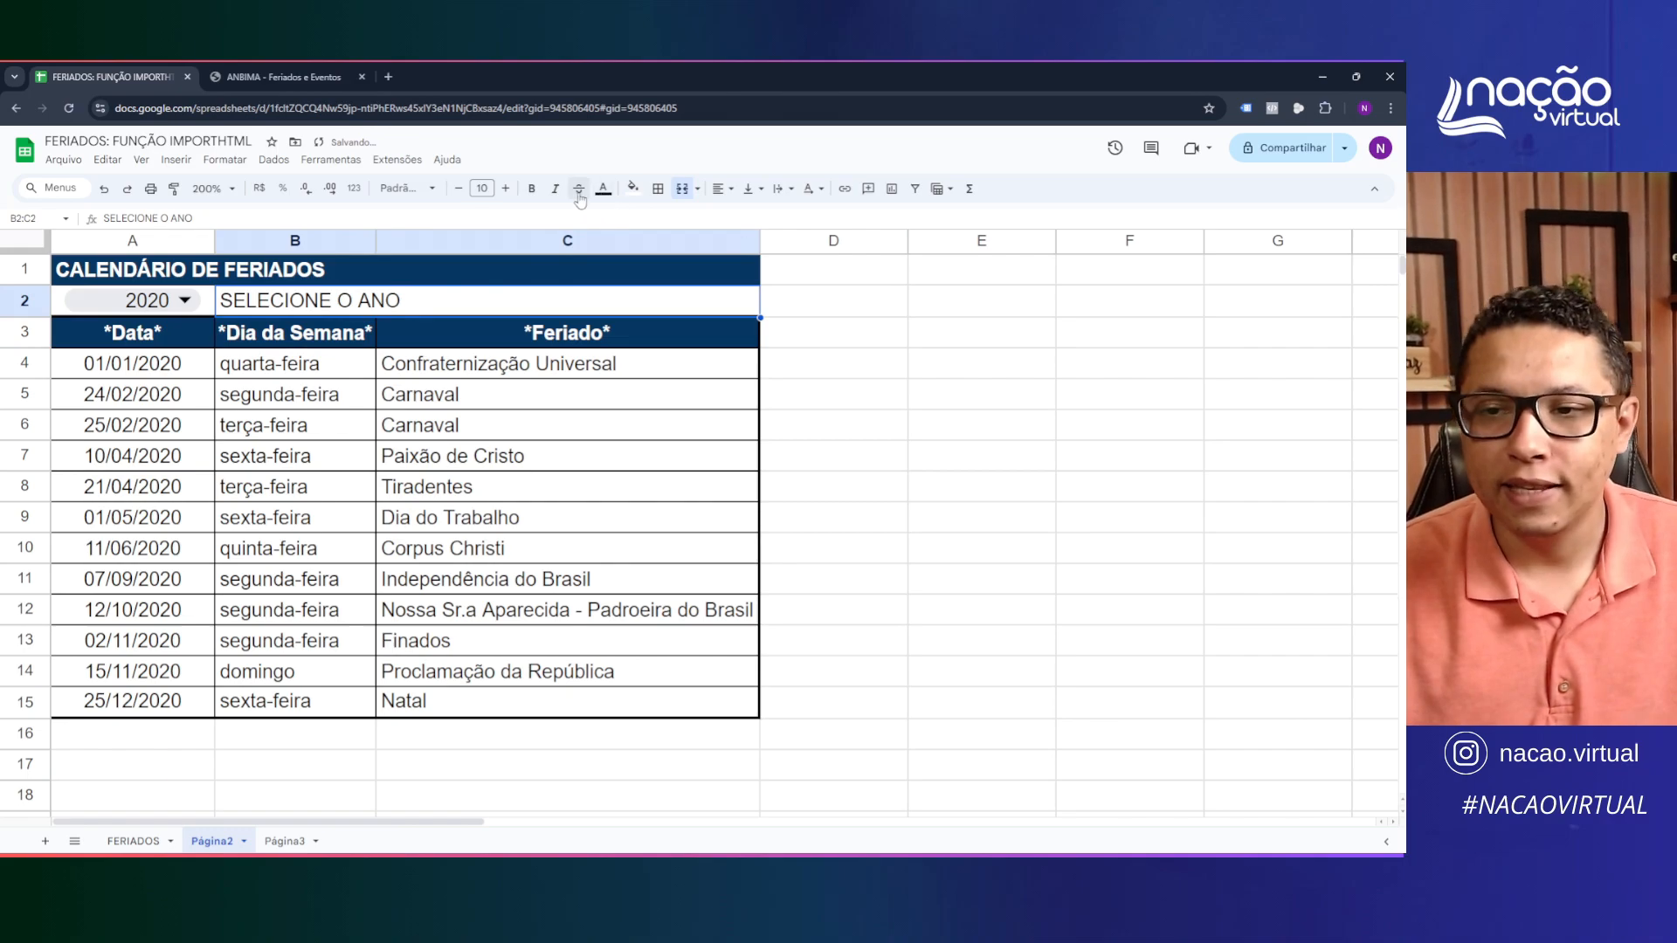
# Italicise the SELECIONE O ANO label and fill A2:C2 with grey
pyautogui.hotkey('ctrl', 'i')
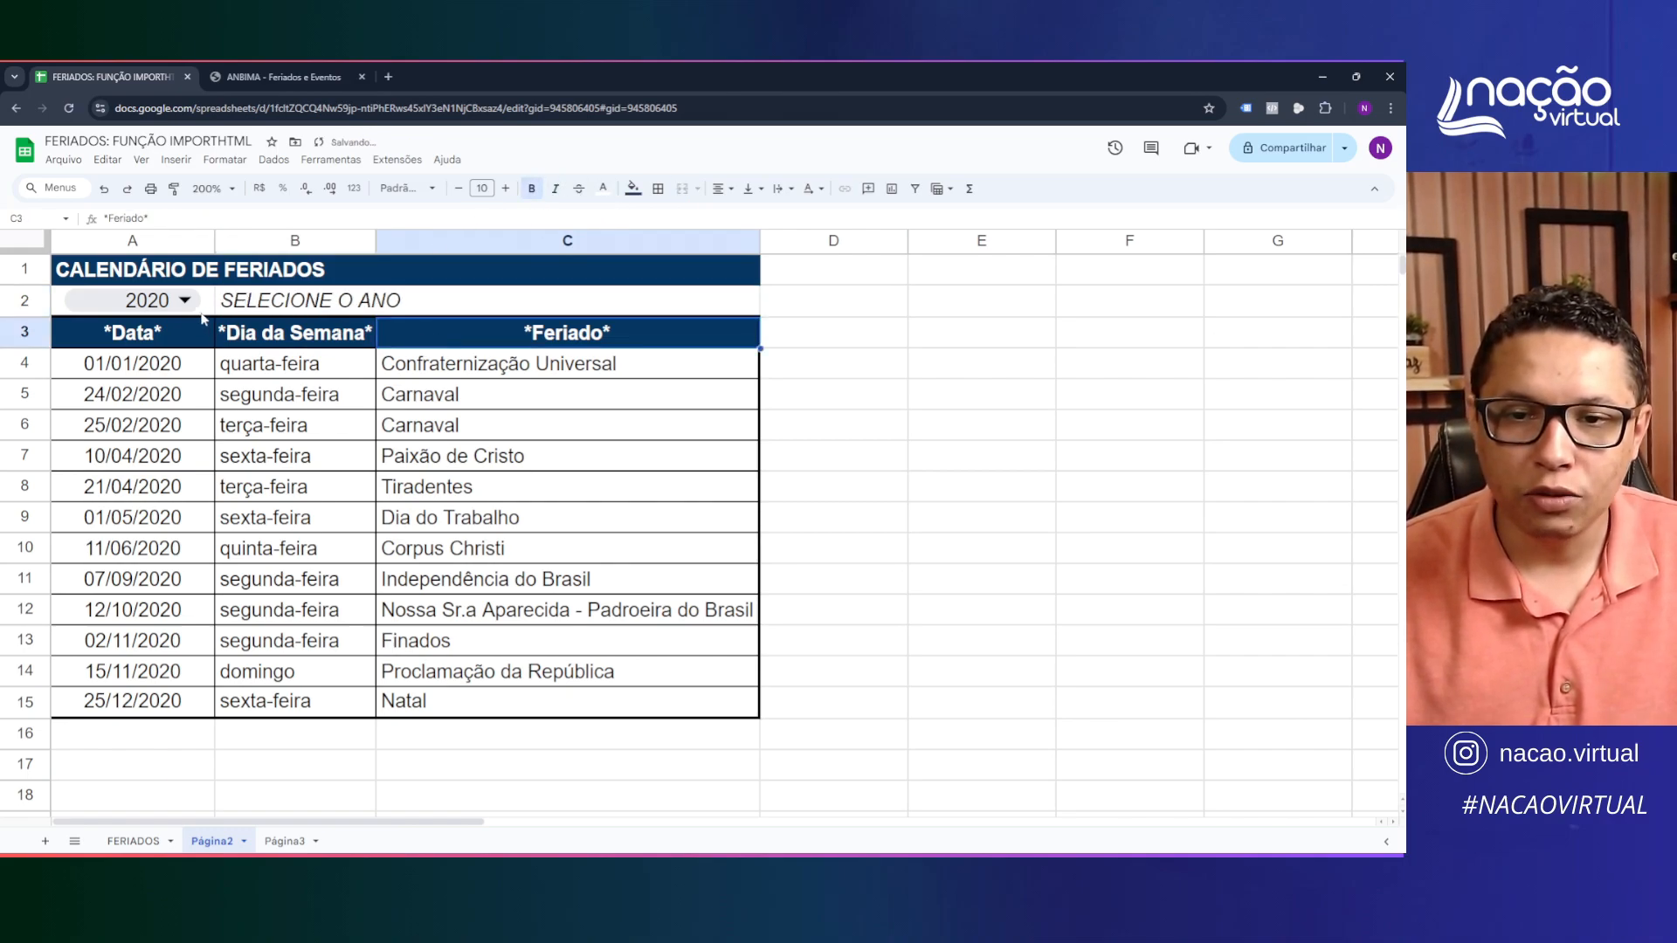
pyautogui.hotkey('shift', 'Left')
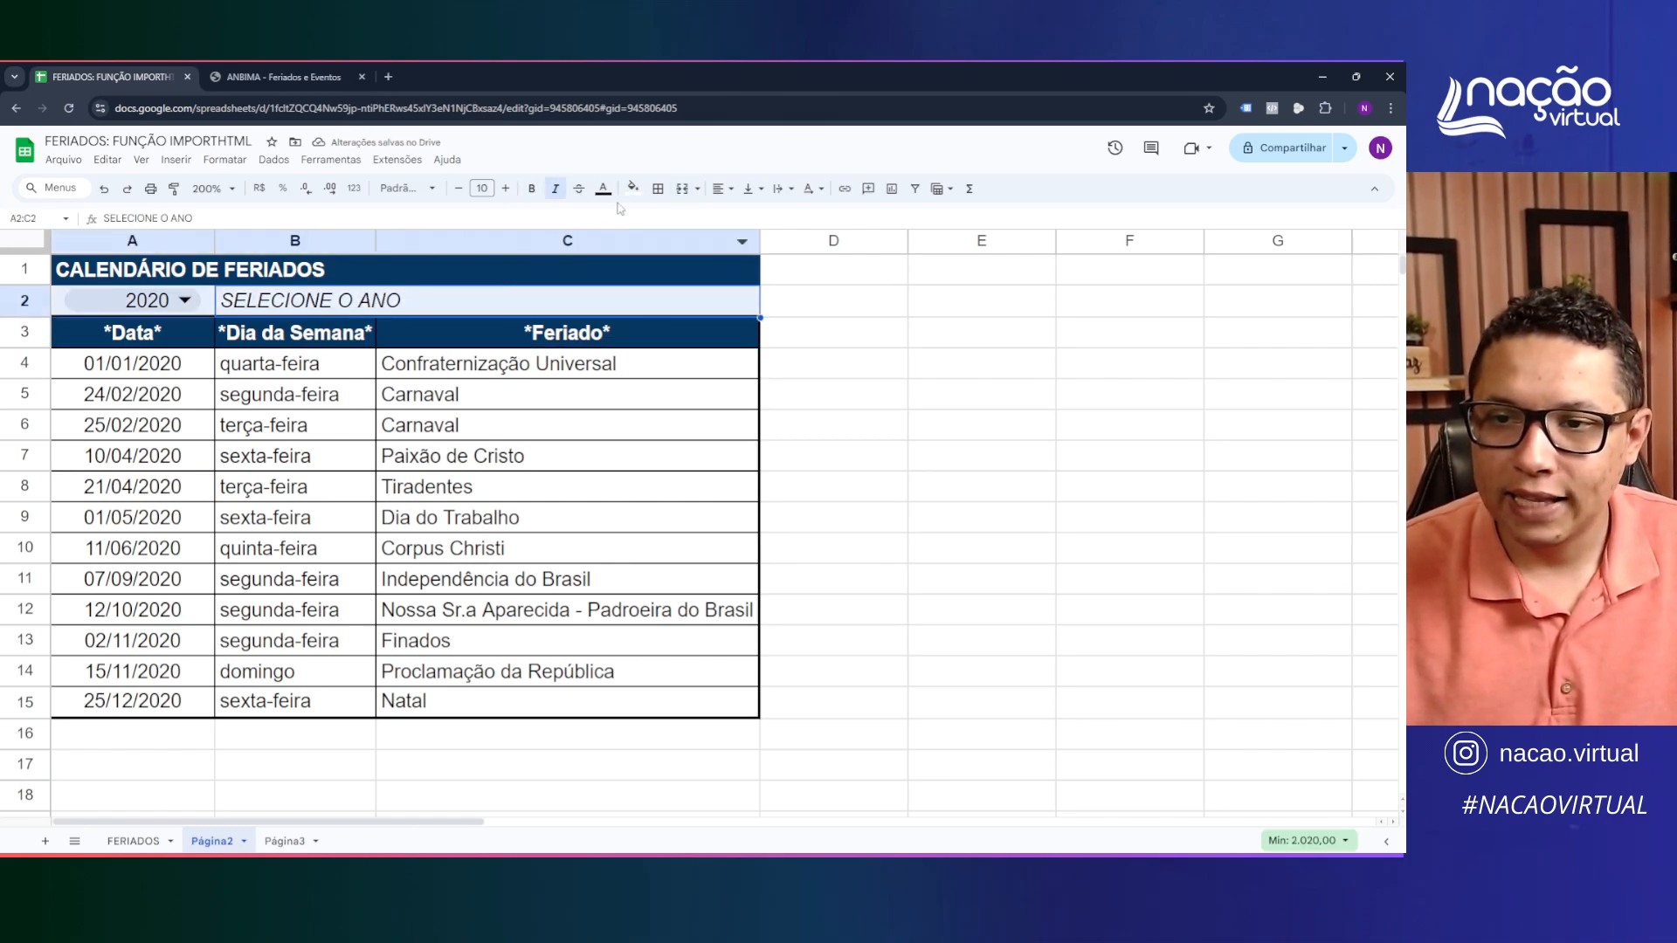
pyautogui.click(632, 188)
pyautogui.click(687, 241)
pyautogui.click(356, 309)
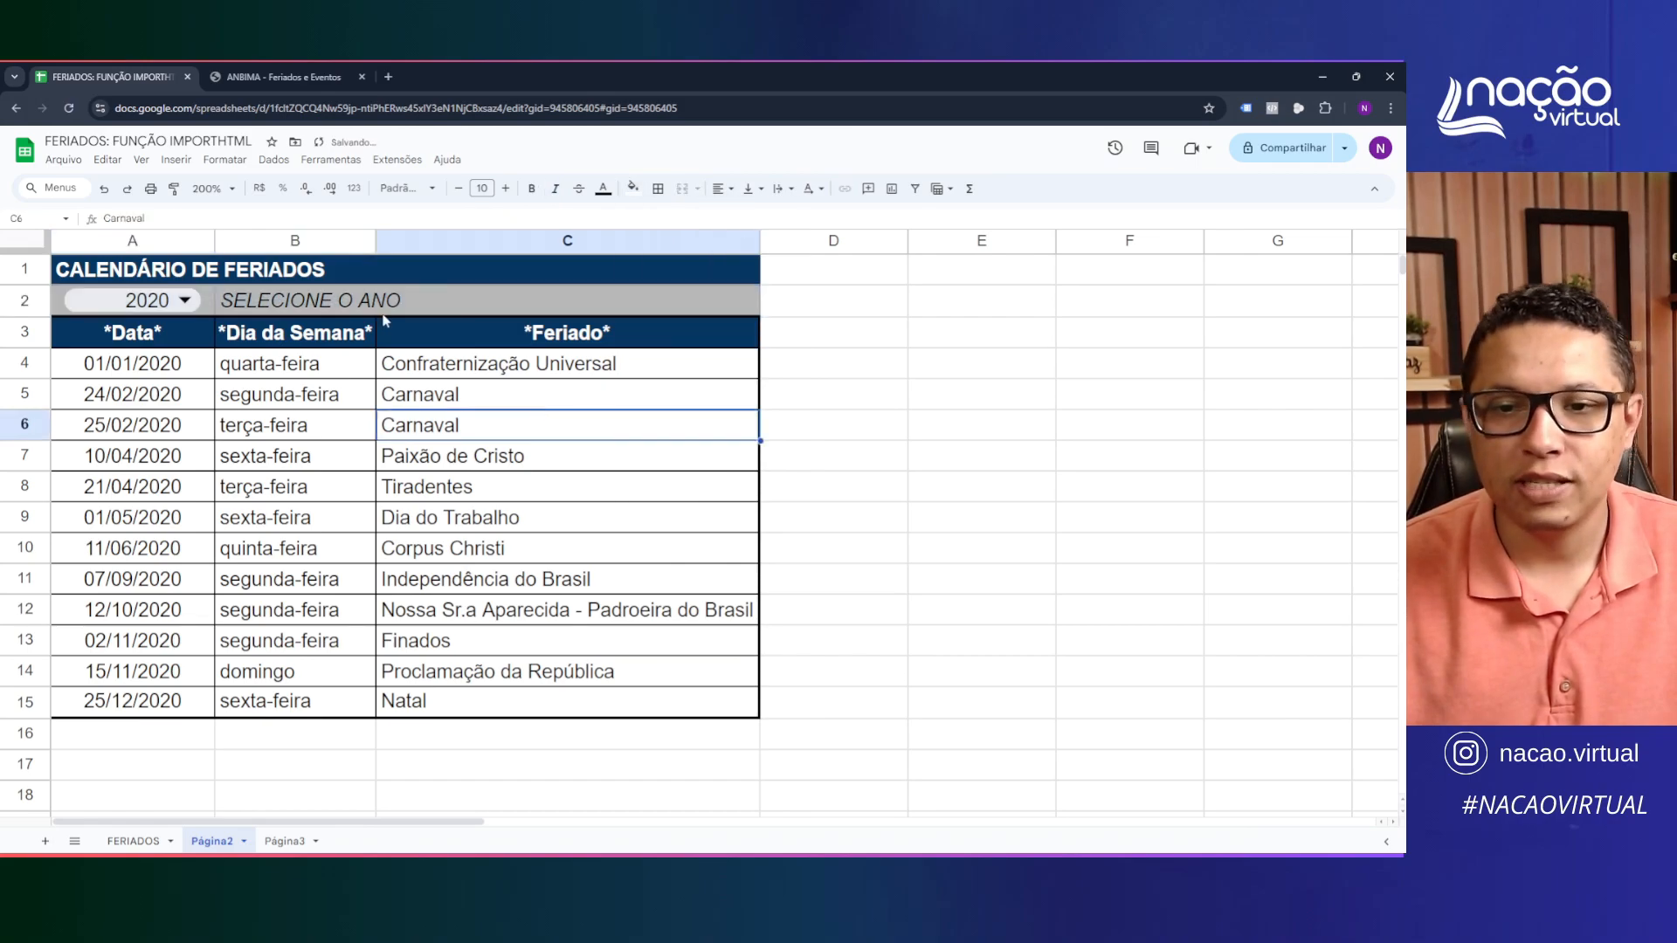